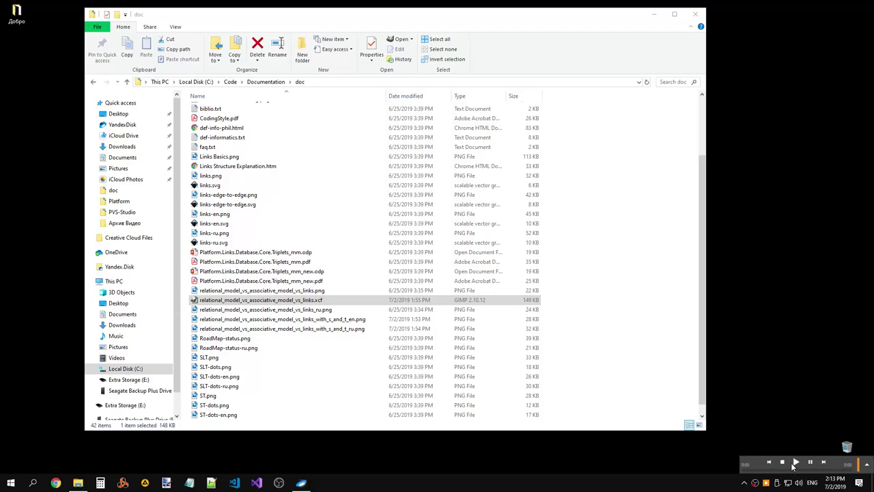
- Open relational_model_vs_associative_model_vs_links.xcf in GIMP from File Explorer's right-click menu
{"action": "left_click", "coordinate": [794, 464]}
{"action": "right_click", "coordinate": [282, 301]}
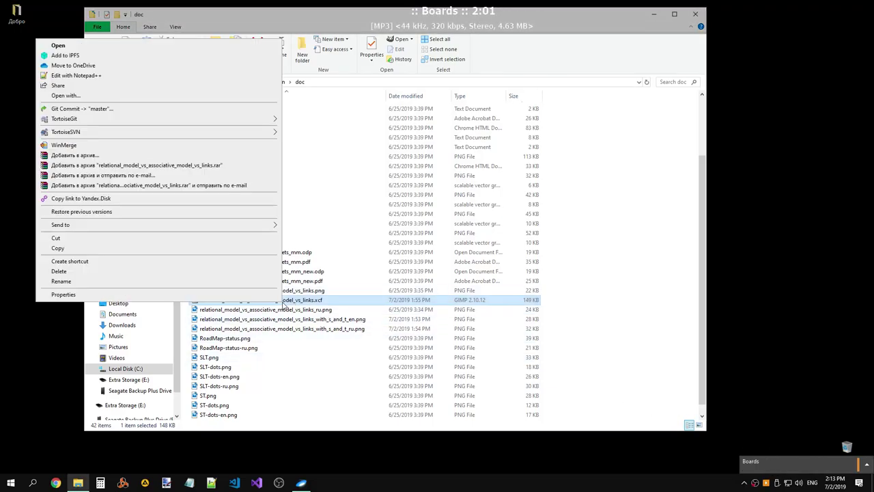
{"action": "key", "text": "Return"}
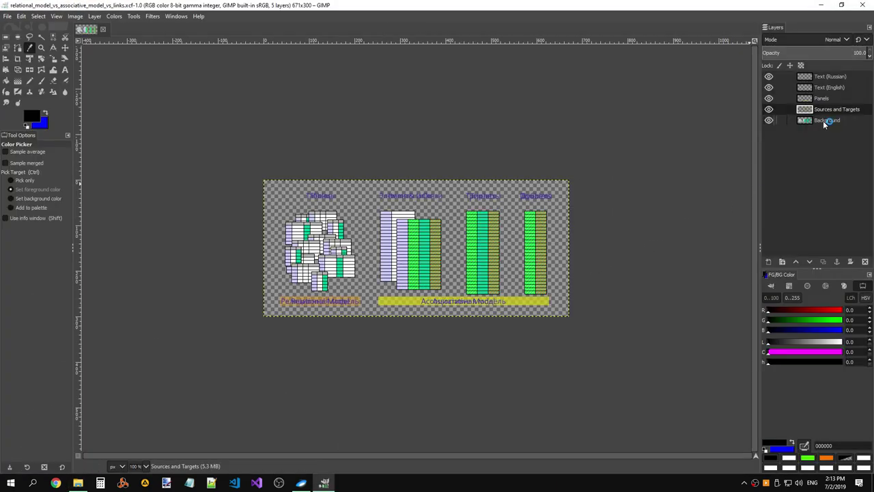
- Check the Background layer's content and rename it to 'Tables'
{"action": "left_click", "coordinate": [823, 120]}
{"action": "left_click", "coordinate": [768, 121]}
{"action": "left_click", "coordinate": [769, 121]}
{"action": "left_click", "coordinate": [768, 120]}
{"action": "left_click", "coordinate": [768, 120]}
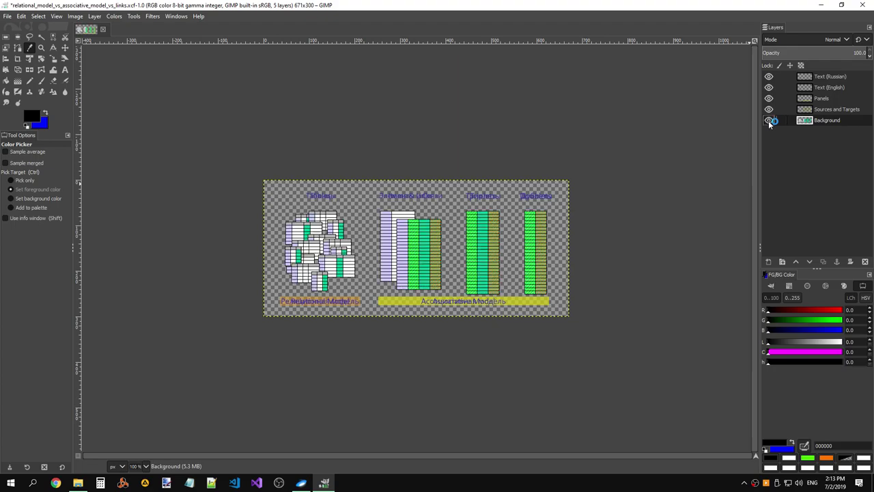
{"action": "double_click", "coordinate": [845, 123]}
{"action": "type", "text": "Tabl"}
{"action": "type", "text": "es"}
{"action": "key", "text": "Return"}
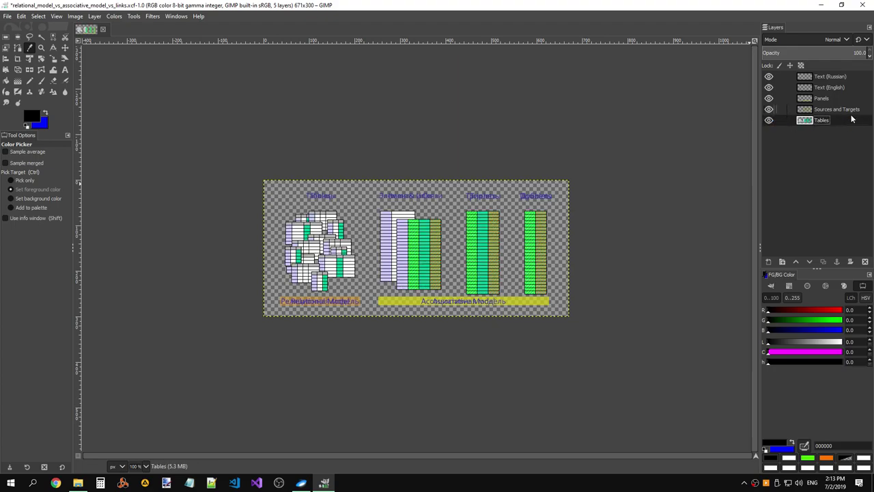
- Add a new layer named 'Black background' and move it below Tables
{"action": "right_click", "coordinate": [812, 134]}
{"action": "left_click", "coordinate": [765, 202]}
{"action": "type", "text": "The real background"}
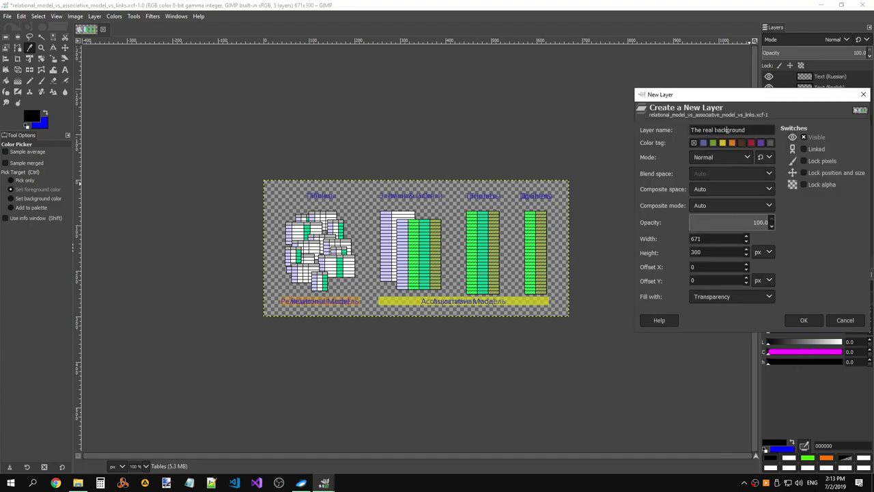
{"action": "left_click_drag", "start_coordinate": [715, 130], "coordinate": [689, 130]}
{"action": "type", "text": "Black "}
{"action": "type", "text": "b"}
{"action": "key", "text": "Return"}
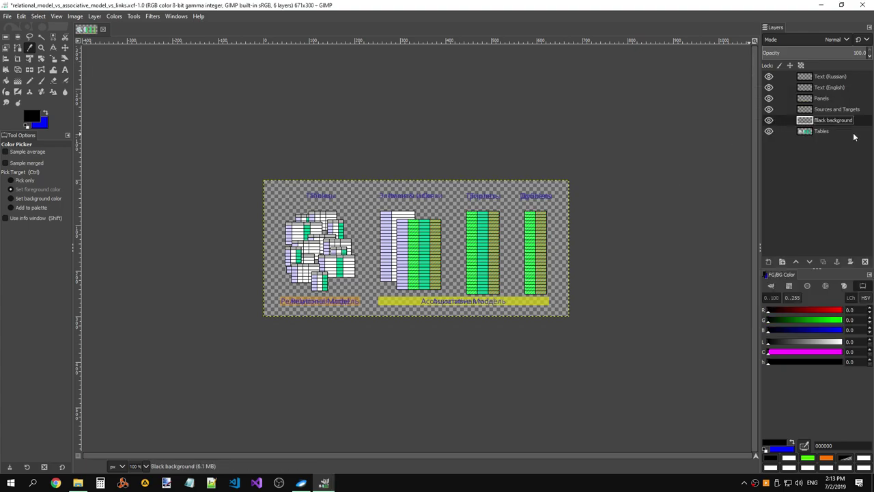
{"action": "left_click_drag", "start_coordinate": [795, 124], "coordinate": [792, 149]}
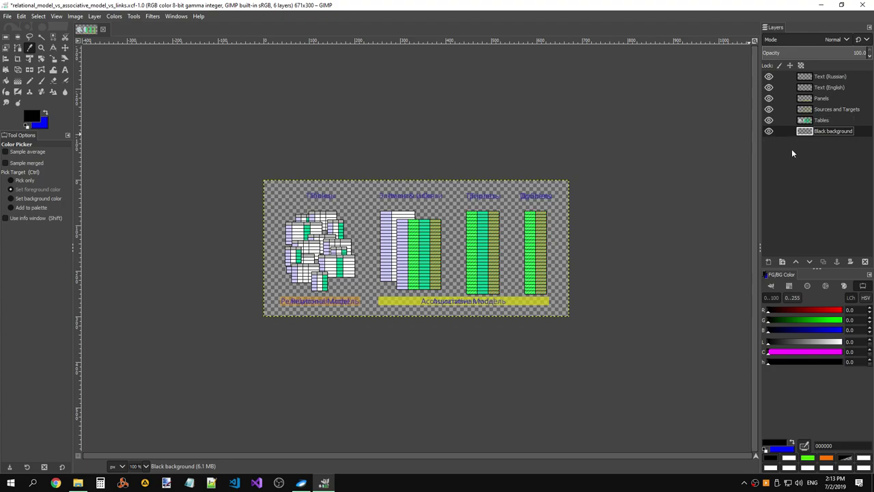
{"action": "right_click", "coordinate": [789, 149]}
{"action": "left_click", "coordinate": [716, 217]}
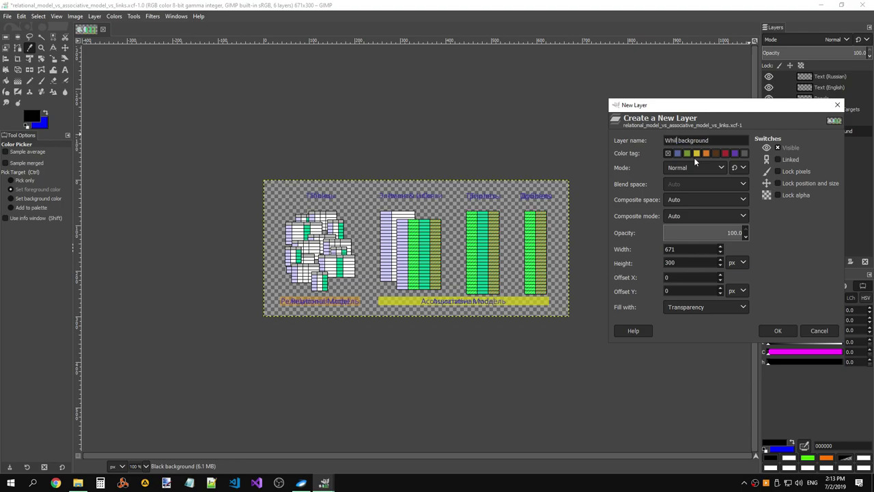
- Name the new layer 'White background' and confirm it
{"action": "type", "text": "te"}
{"action": "key", "text": "Return"}
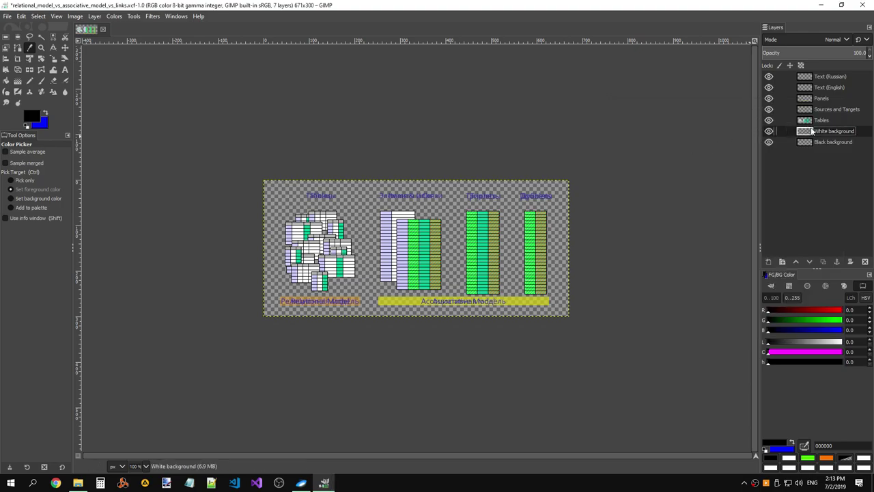
{"action": "double_click", "coordinate": [799, 134]}
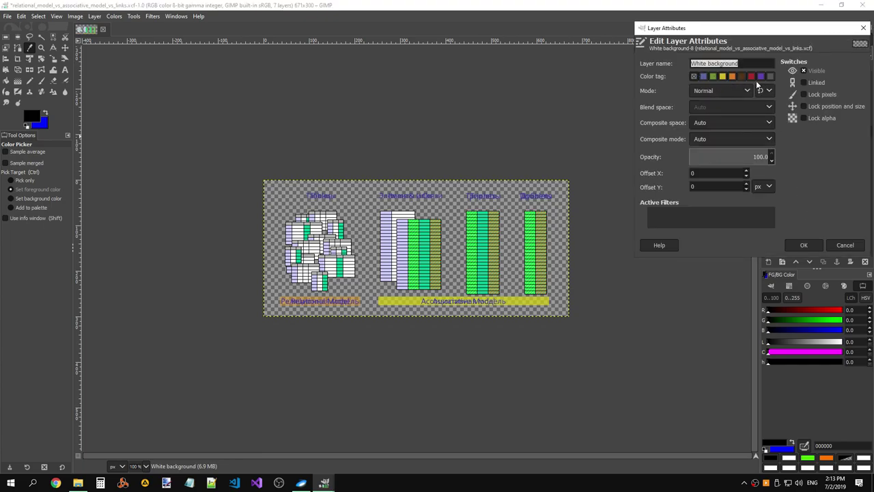
{"action": "left_click", "coordinate": [819, 244]}
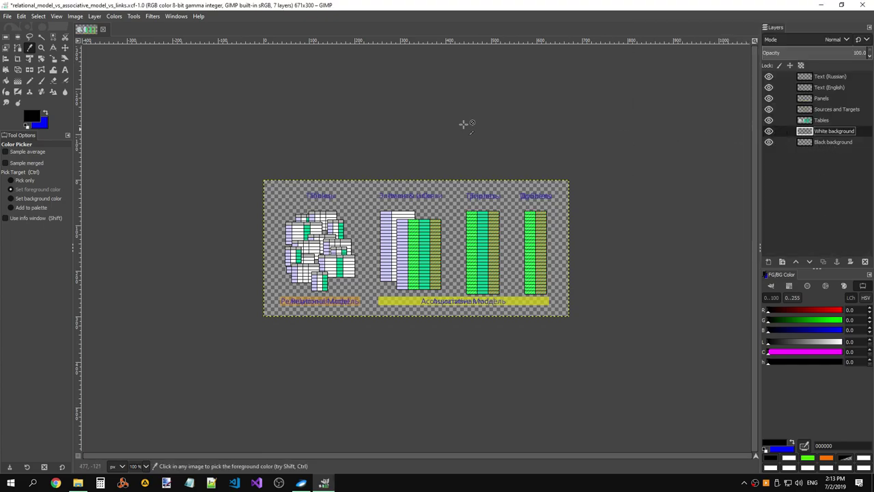
- Review White background's layer attributes with no colour tag, and cancel without changes
{"action": "right_click", "coordinate": [794, 134]}
{"action": "double_click", "coordinate": [828, 133]}
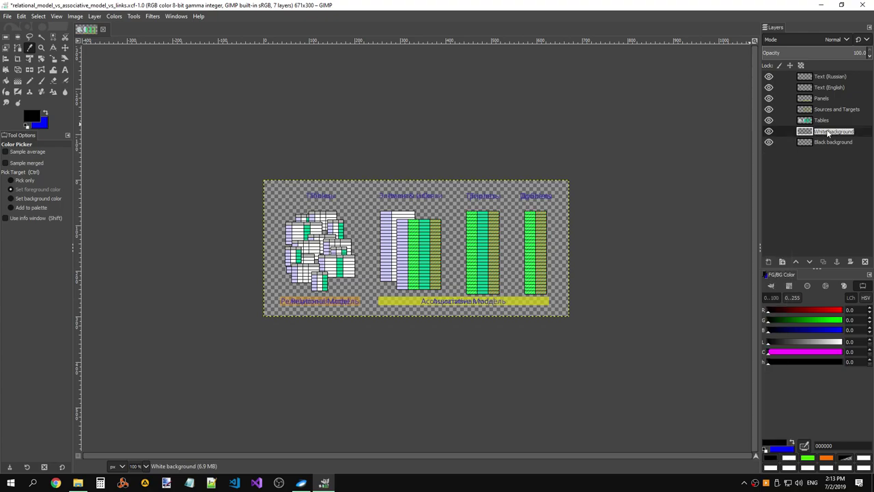
{"action": "right_click", "coordinate": [833, 130]}
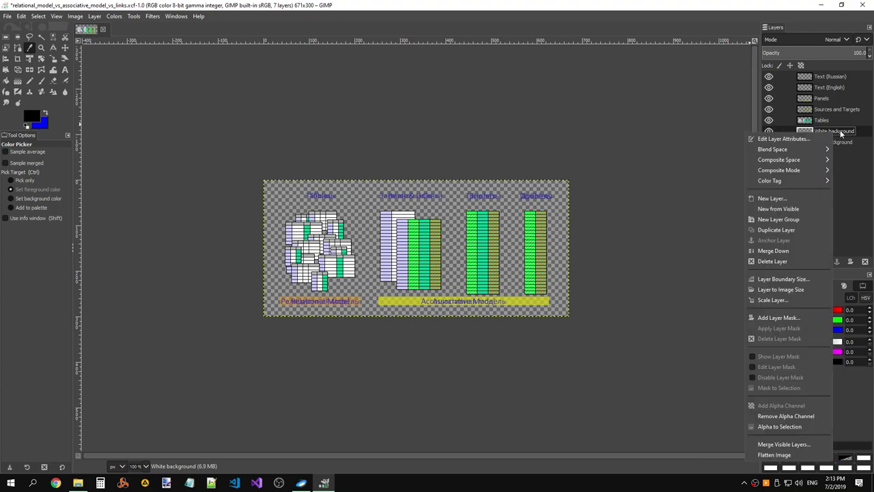
{"action": "left_click", "coordinate": [810, 140]}
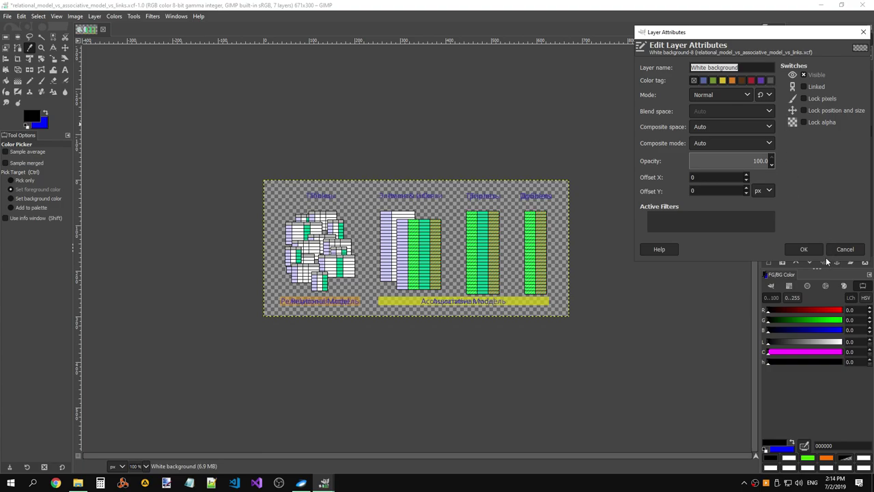
{"action": "left_click", "coordinate": [694, 81]}
{"action": "left_click", "coordinate": [845, 249]}
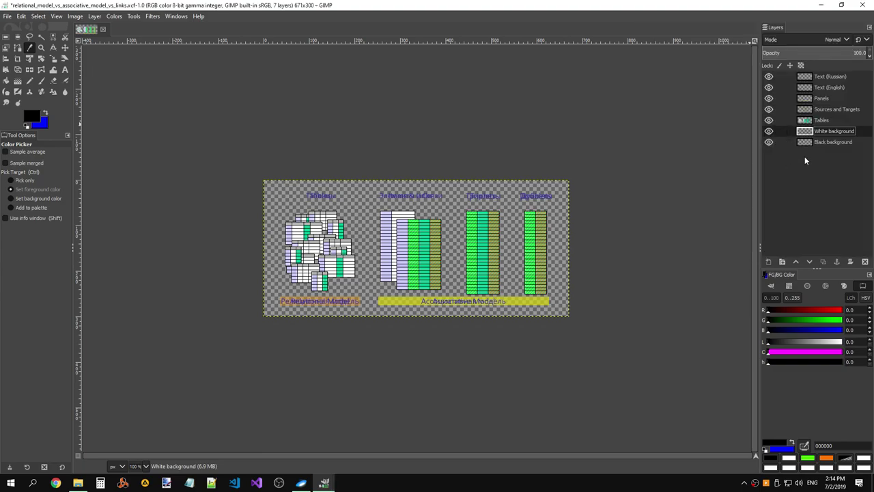
- Set up Bucket Fill with a white foreground and Fill whole selection mode
{"action": "left_click", "coordinate": [6, 81]}
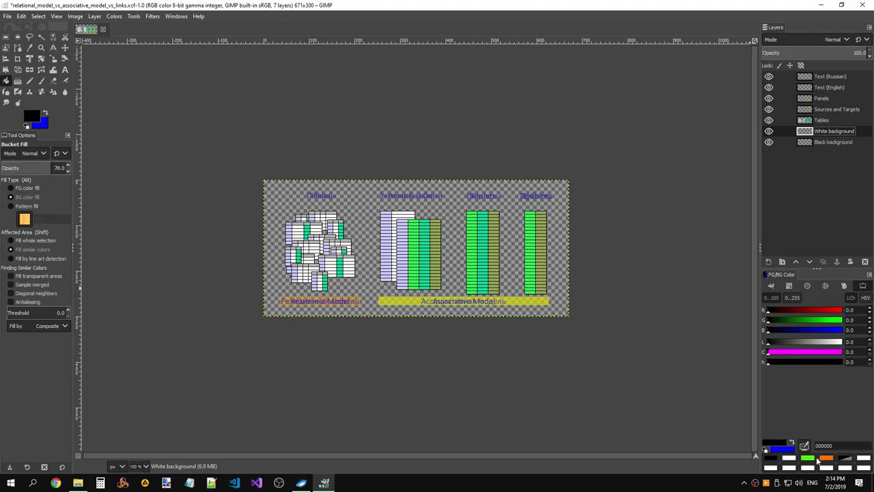
{"action": "left_click", "coordinate": [790, 459]}
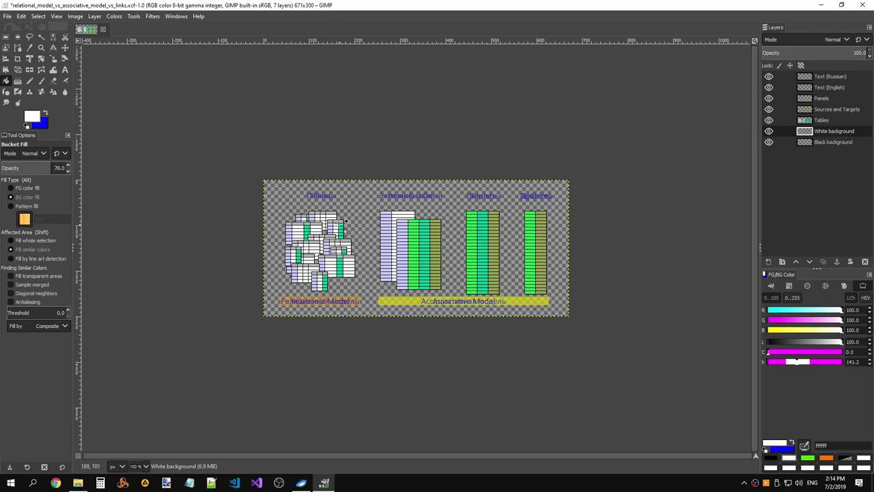
{"action": "left_click", "coordinate": [381, 226]}
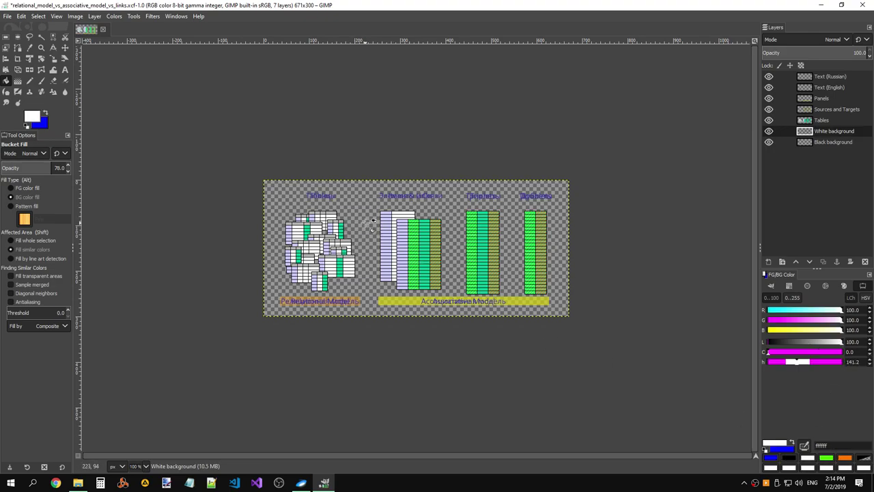
{"action": "left_click", "coordinate": [34, 241]}
{"action": "left_click", "coordinate": [349, 212]}
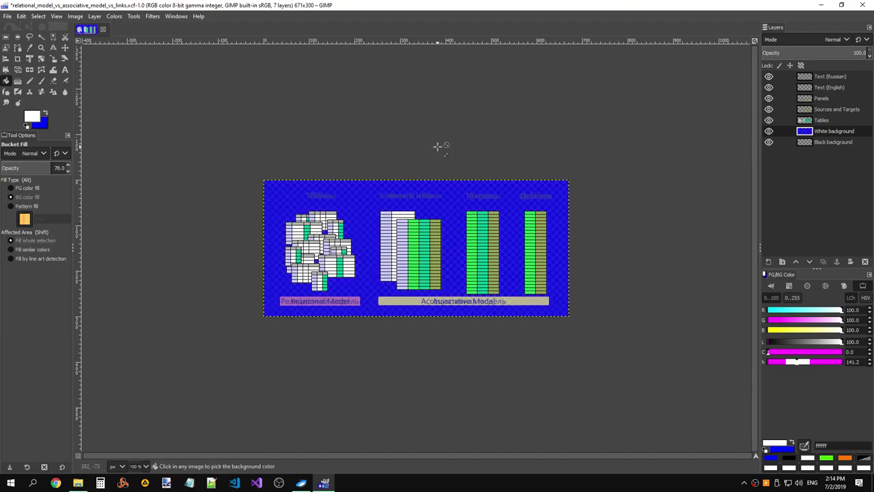
{"action": "key", "text": "ctrl+z"}
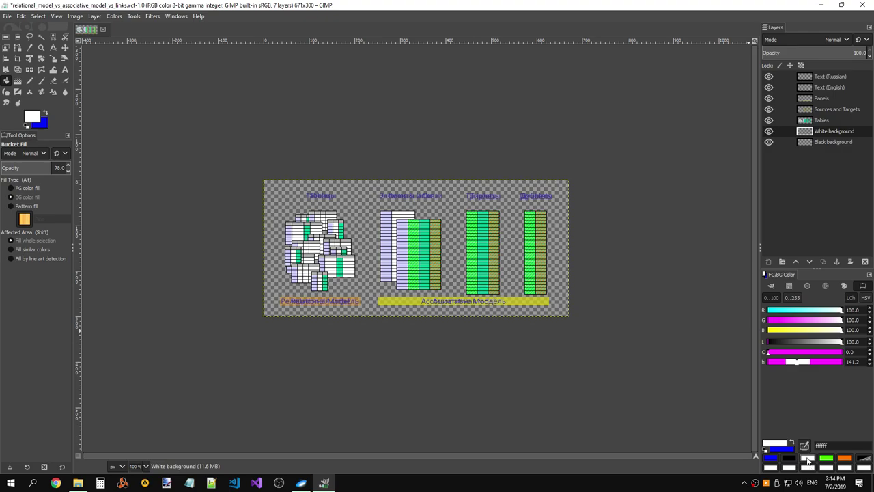
- Raise fill opacity to 100 and fill the White background layer solid white
{"action": "left_click", "coordinate": [439, 209]}
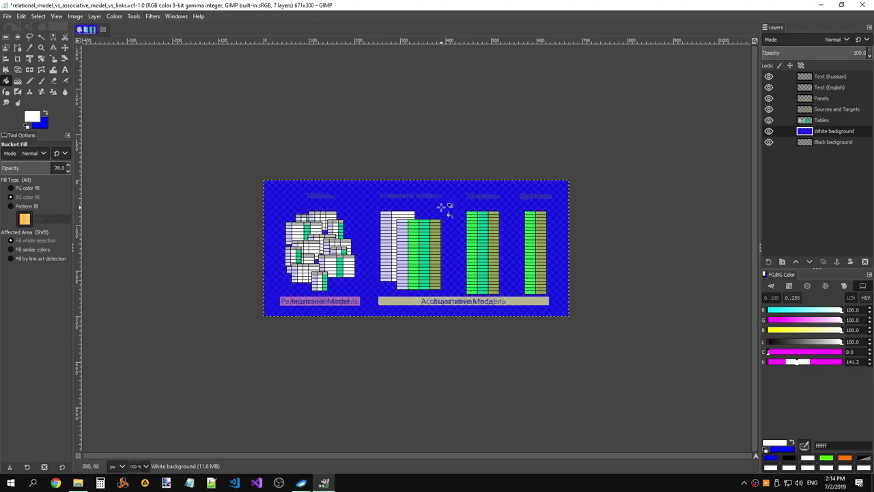
{"action": "key", "text": "ctrl+z"}
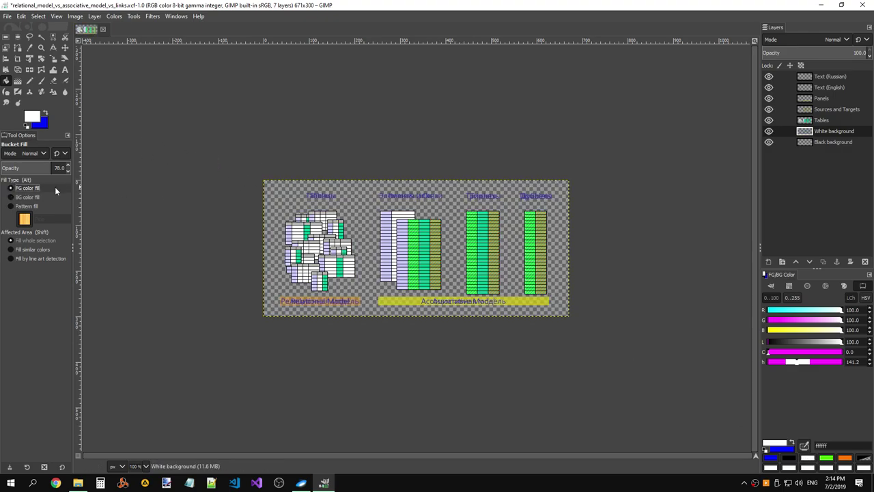
{"action": "left_click", "coordinate": [380, 209]}
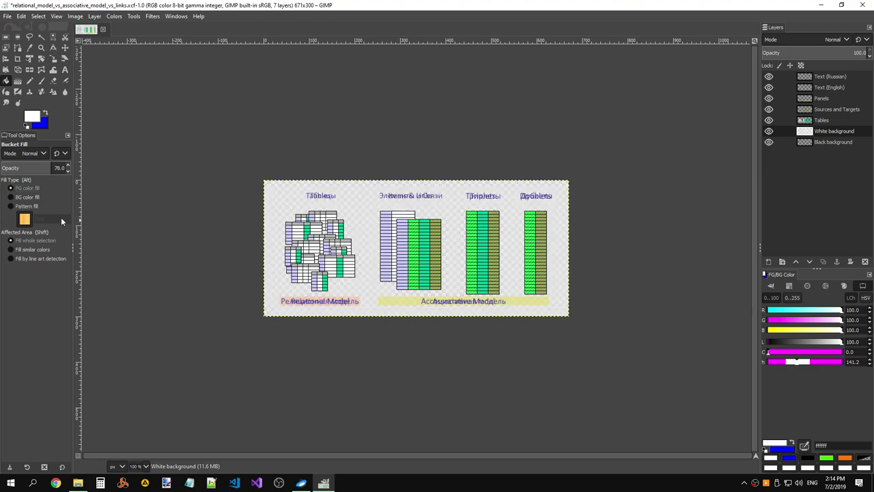
{"action": "key", "text": "ctrl+z"}
{"action": "left_click_drag", "start_coordinate": [41, 168], "coordinate": [185, 171]}
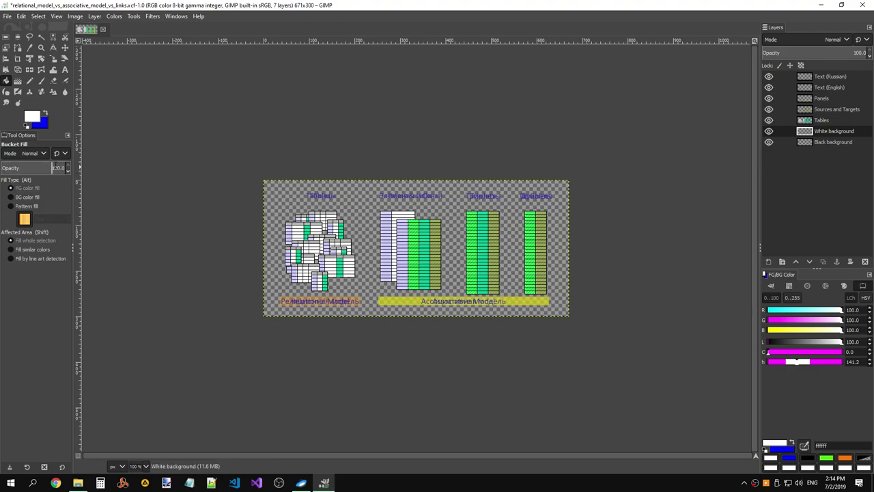
{"action": "left_click", "coordinate": [376, 209]}
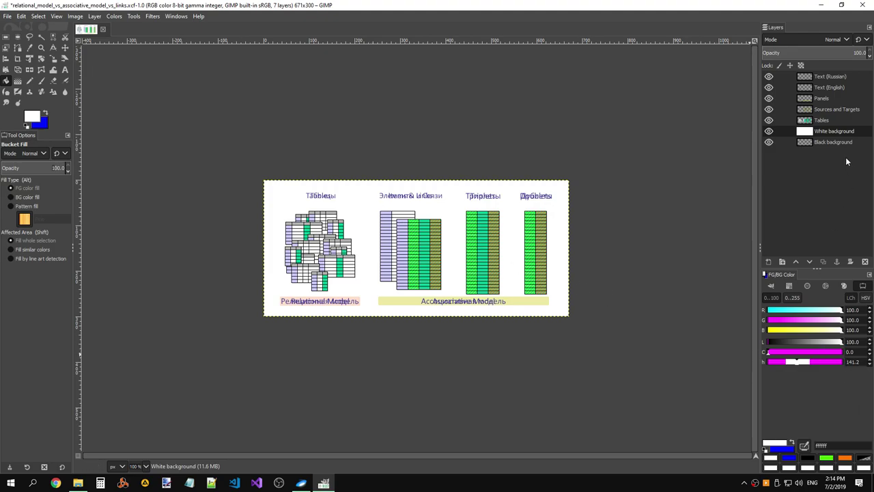
{"action": "left_click", "coordinate": [837, 142]}
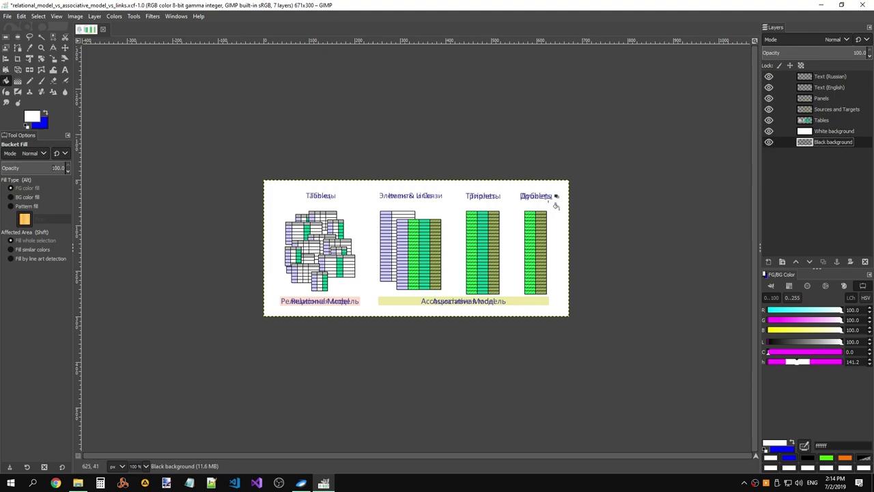
- Fill the Black background layer with black and compare it against the white background
{"action": "left_click", "coordinate": [807, 459]}
{"action": "left_click", "coordinate": [377, 232]}
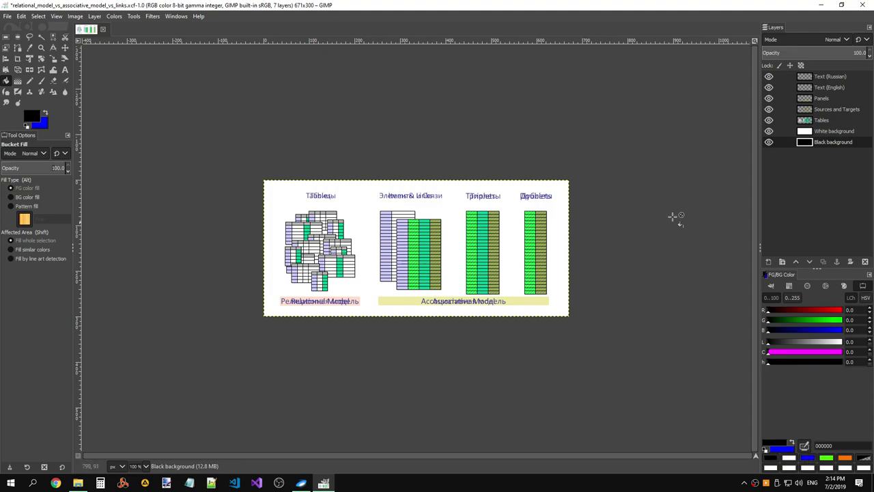
{"action": "left_click", "coordinate": [769, 131]}
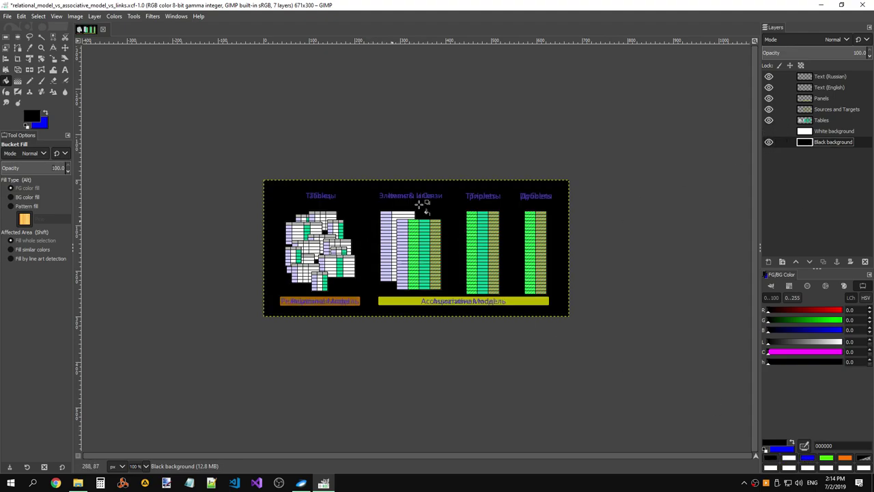
{"action": "left_click", "coordinate": [835, 131]}
{"action": "left_click", "coordinate": [769, 142]}
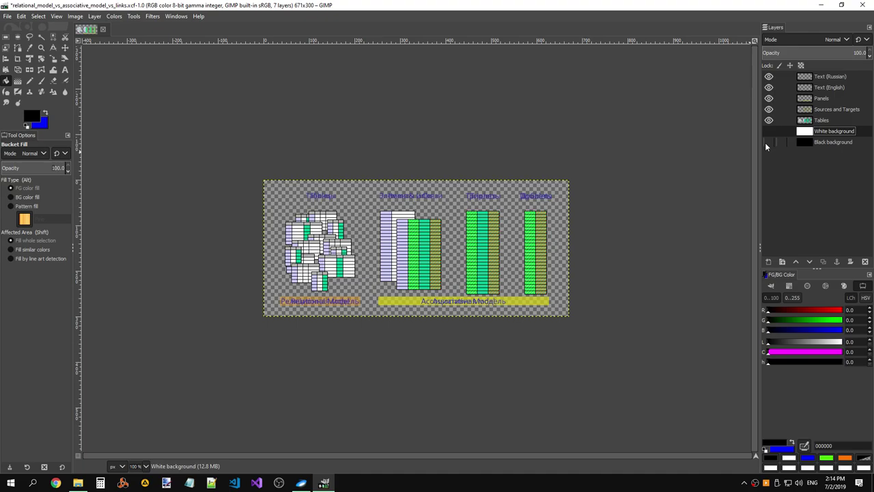
{"action": "left_click", "coordinate": [769, 142]}
{"action": "left_click", "coordinate": [769, 142]}
- Toggle the White background layer off and on to compare the backdrops
{"action": "left_click", "coordinate": [769, 131]}
{"action": "left_click", "coordinate": [772, 132]}
{"action": "left_click", "coordinate": [770, 132]}
{"action": "left_click", "coordinate": [770, 131]}
{"action": "left_click", "coordinate": [770, 131]}
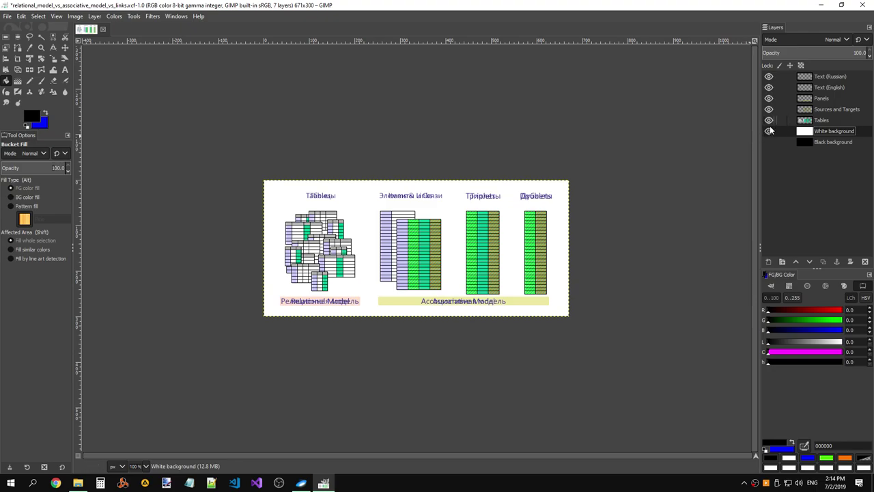
- Toggle the Tables and White background layers off and on, leaving every layer visible
{"action": "left_click", "coordinate": [769, 121]}
{"action": "left_click", "coordinate": [769, 121]}
{"action": "left_click", "coordinate": [769, 121]}
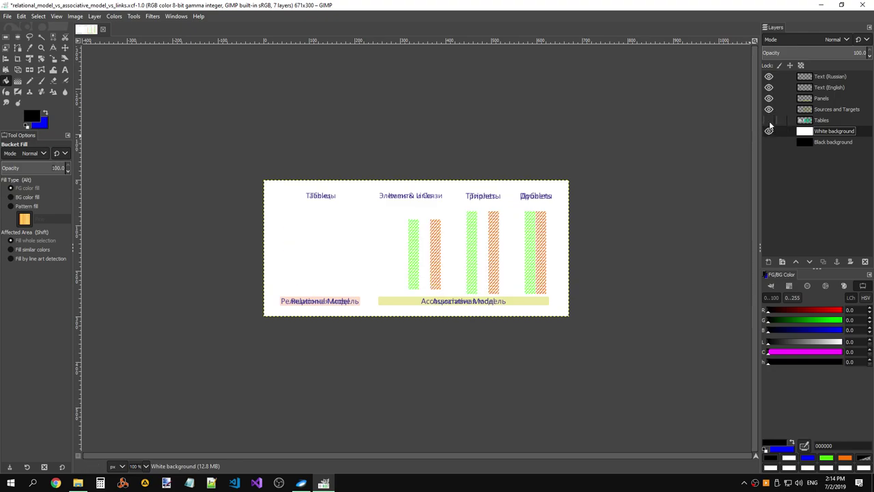
{"action": "left_click", "coordinate": [769, 120]}
{"action": "left_click", "coordinate": [769, 121]}
{"action": "left_click", "coordinate": [769, 120]}
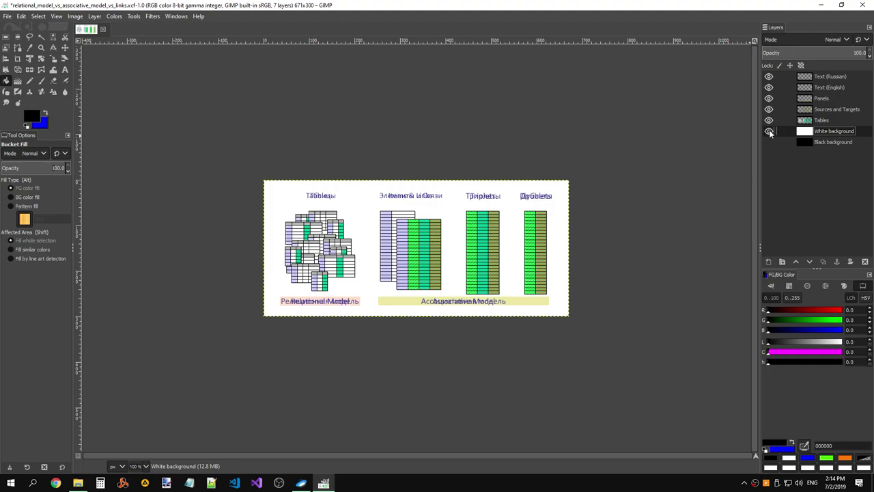
{"action": "left_click", "coordinate": [770, 132]}
{"action": "left_click", "coordinate": [770, 131]}
{"action": "left_click", "coordinate": [6, 36]}
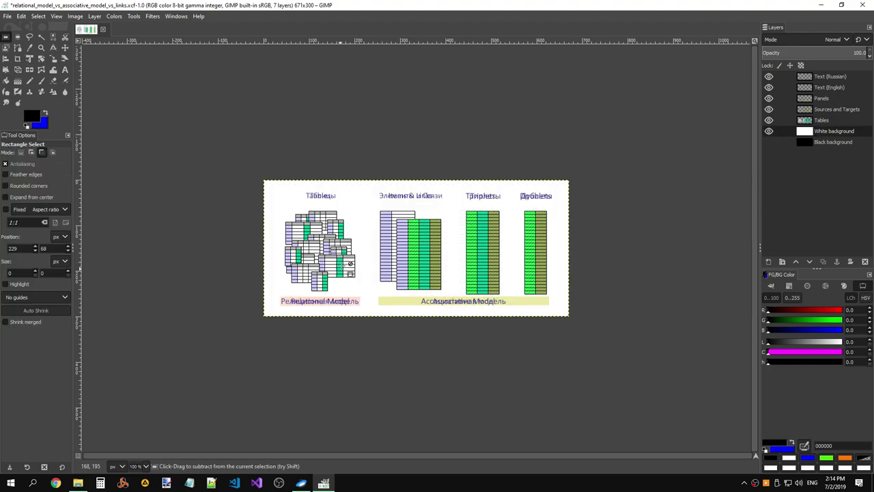
- Zoom into the tables and sample a table cell colour as foreground with the Color Picker
{"action": "scroll", "coordinate": [347, 260], "scroll_direction": "up", "scroll_amount": 5}
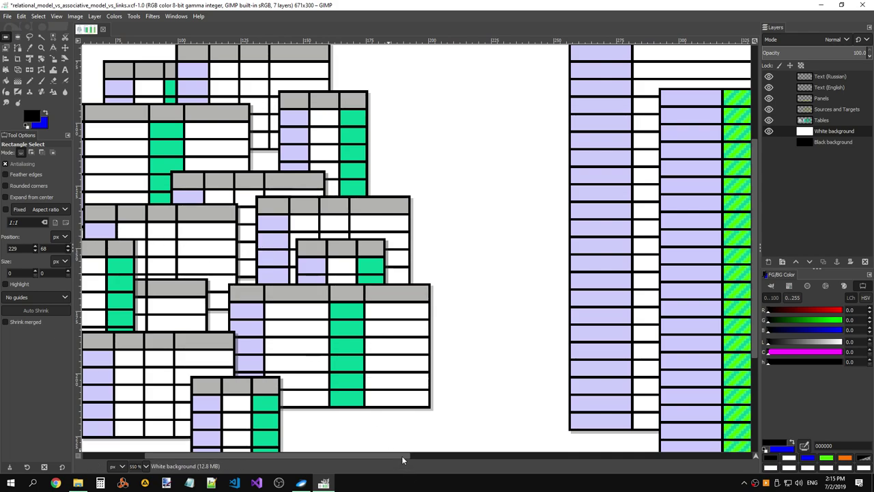
{"action": "scroll", "coordinate": [273, 308], "scroll_direction": "left", "scroll_amount": 5}
{"action": "scroll", "coordinate": [298, 280], "scroll_direction": "down", "scroll_amount": 5}
{"action": "scroll", "coordinate": [291, 258], "scroll_direction": "up", "scroll_amount": 3}
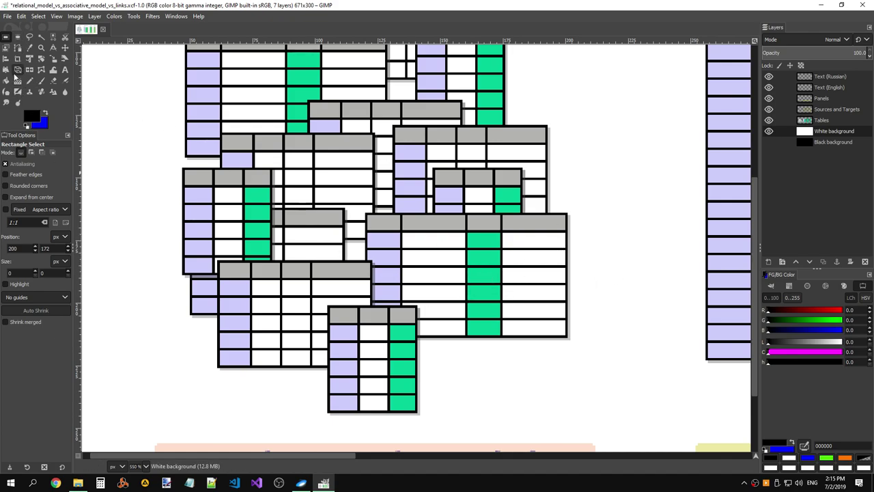
{"action": "left_click", "coordinate": [30, 47]}
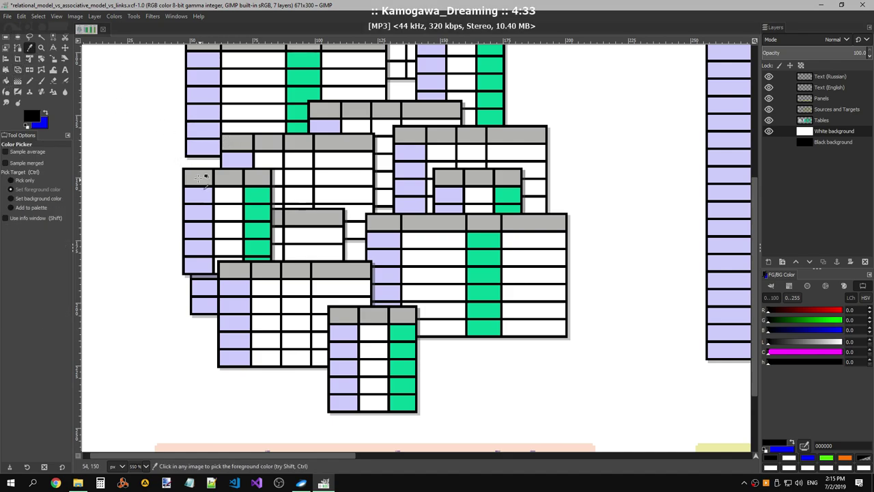
{"action": "left_click", "coordinate": [186, 168]}
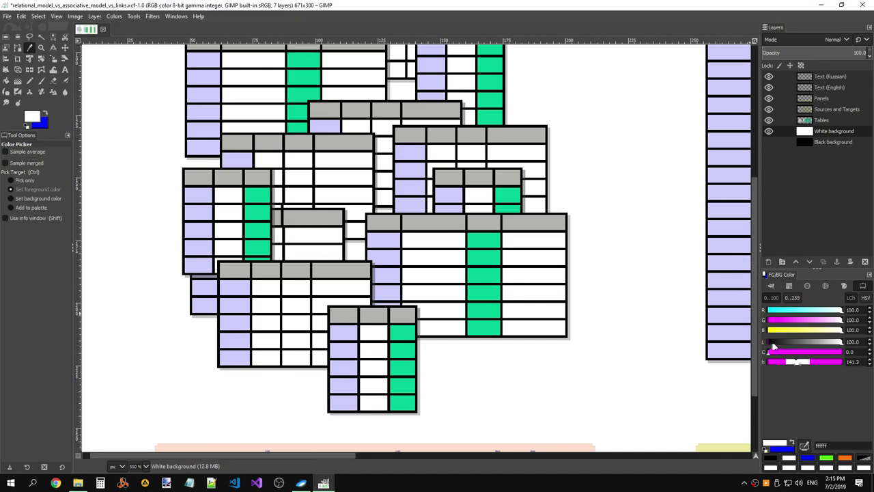
{"action": "left_click", "coordinate": [772, 344]}
{"action": "left_click_drag", "start_coordinate": [772, 343], "coordinate": [767, 343]}
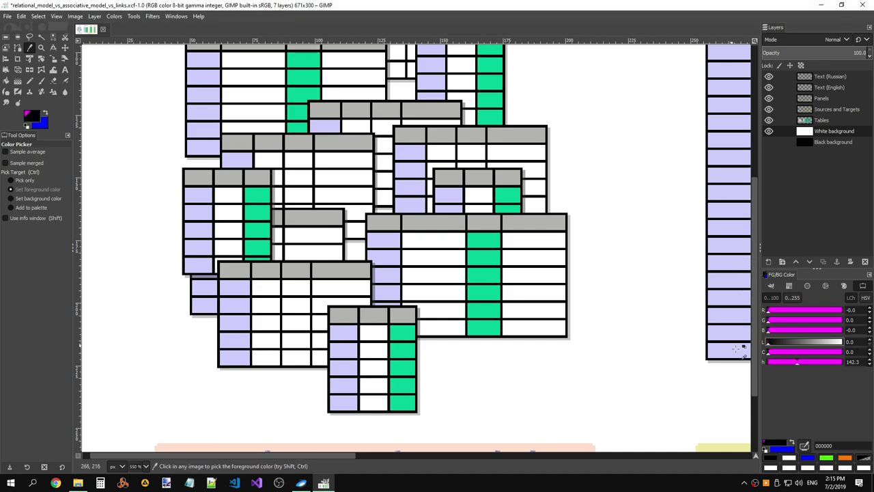
{"action": "left_click", "coordinate": [246, 186]}
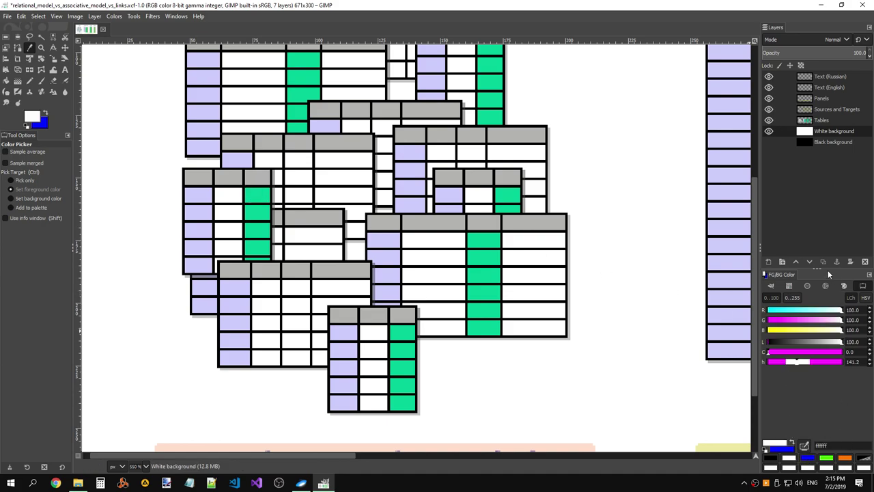
- Switch the colour scales to RGB/LCh and test the foreground lightness, resetting it to 100
{"action": "scroll", "coordinate": [807, 286], "scroll_direction": "down", "scroll_amount": 2}
{"action": "scroll", "coordinate": [803, 285], "scroll_direction": "up", "scroll_amount": 1}
{"action": "scroll", "coordinate": [792, 285], "scroll_direction": "up", "scroll_amount": 2}
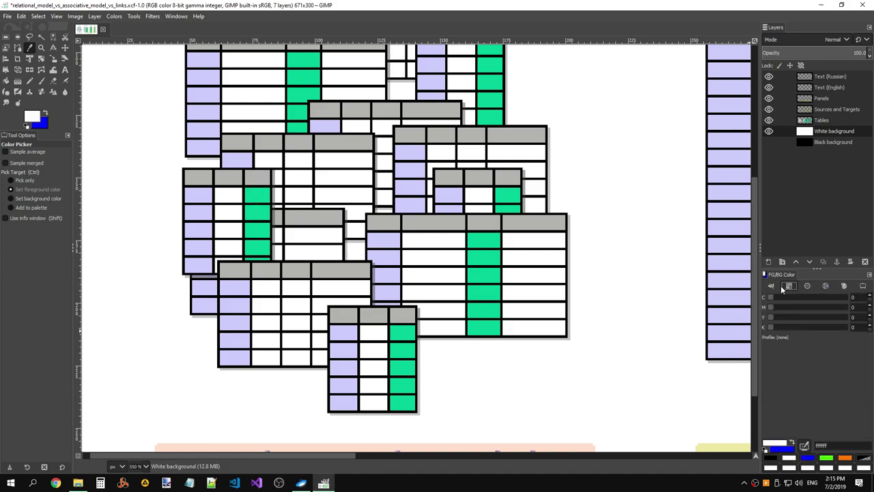
{"action": "scroll", "coordinate": [777, 286], "scroll_direction": "up", "scroll_amount": 1}
{"action": "left_click", "coordinate": [844, 286]}
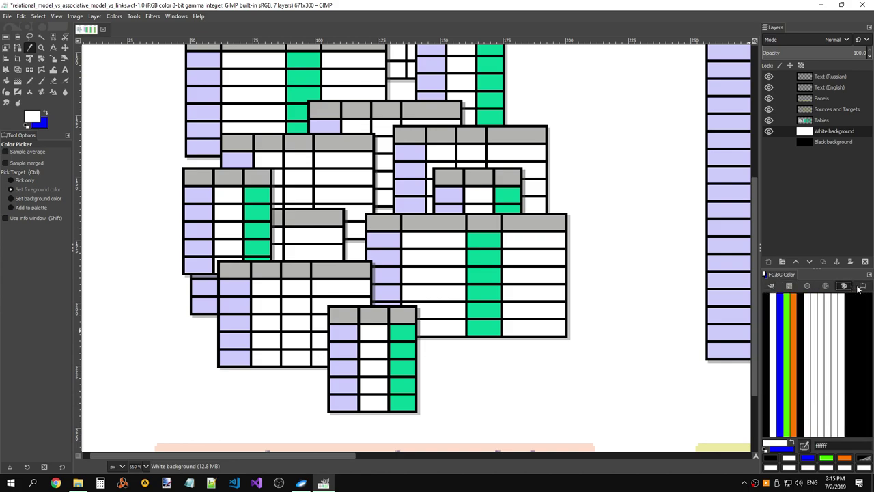
{"action": "left_click", "coordinate": [861, 286]}
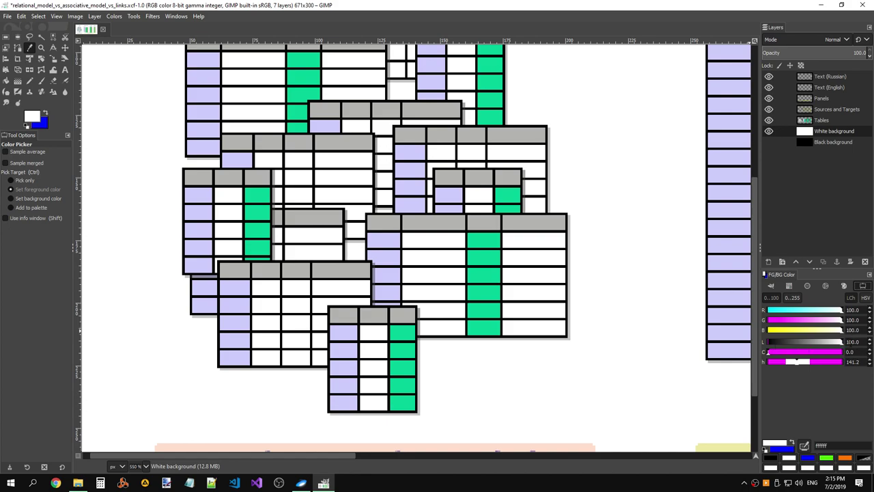
{"action": "left_click", "coordinate": [870, 342]}
{"action": "left_click", "coordinate": [870, 345]}
{"action": "left_click", "coordinate": [871, 340]}
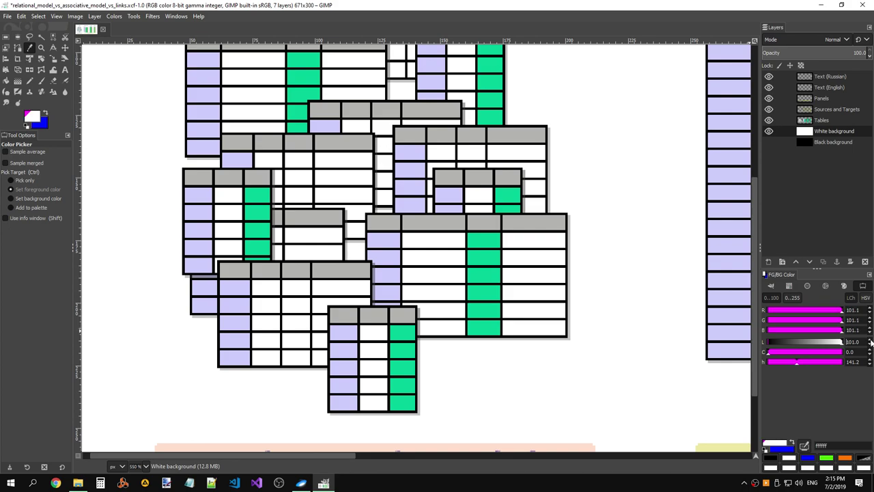
{"action": "double_click", "coordinate": [870, 345]}
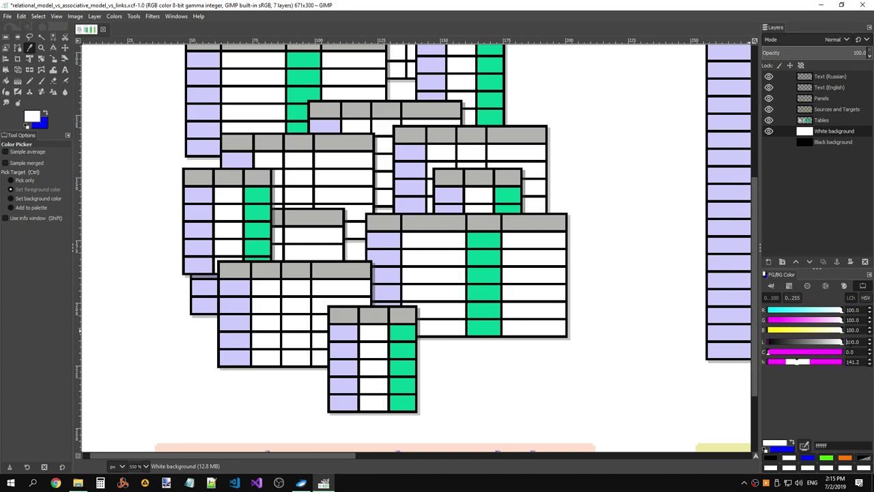
- Pick the black border colour, then raise HSV value to about 20 for dark grey 333333
{"action": "left_click", "coordinate": [865, 298]}
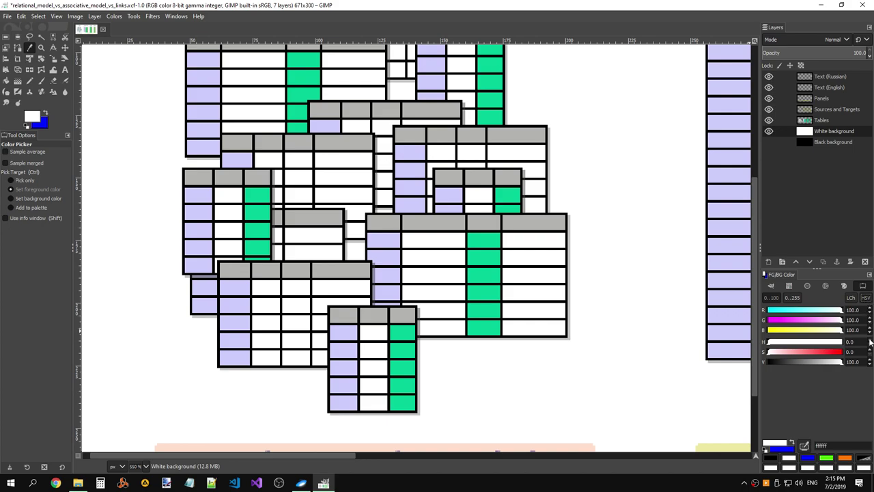
{"action": "mouse_move", "coordinate": [844, 362]}
{"action": "left_mouse_down"}
{"action": "mouse_move", "coordinate": [812, 365]}
{"action": "mouse_move", "coordinate": [844, 362]}
{"action": "left_mouse_up"}
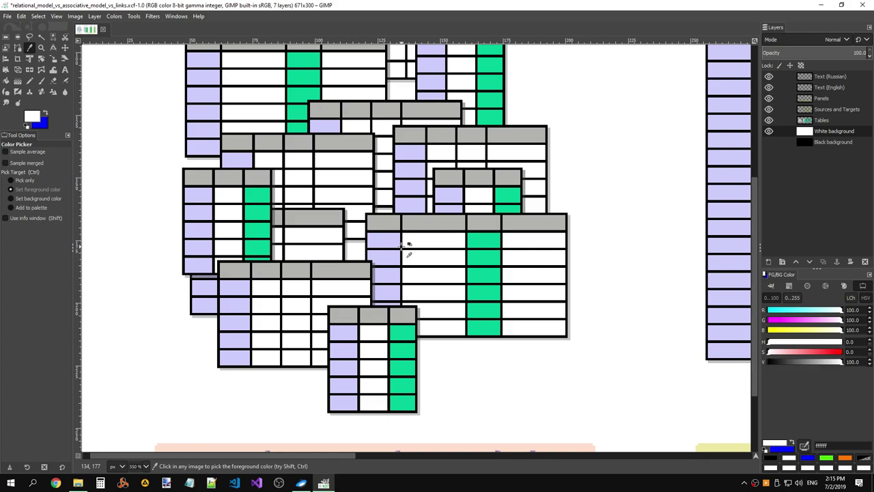
{"action": "left_click", "coordinate": [820, 120]}
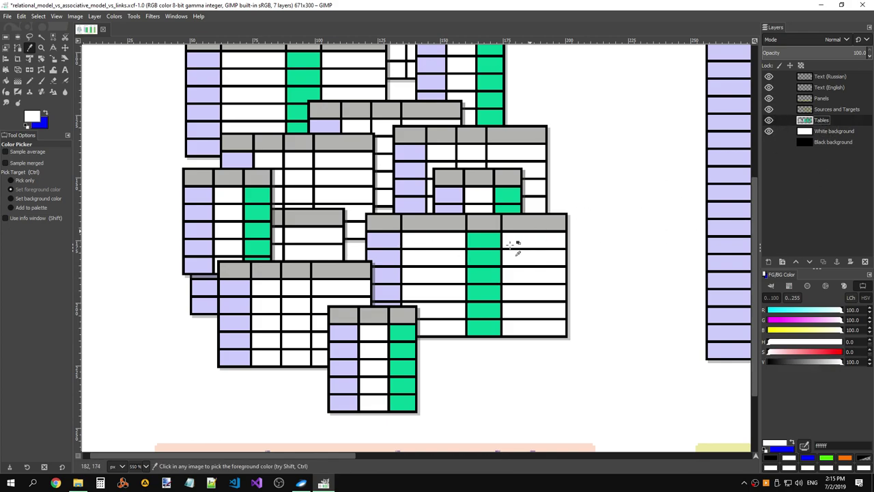
{"action": "left_click", "coordinate": [402, 269]}
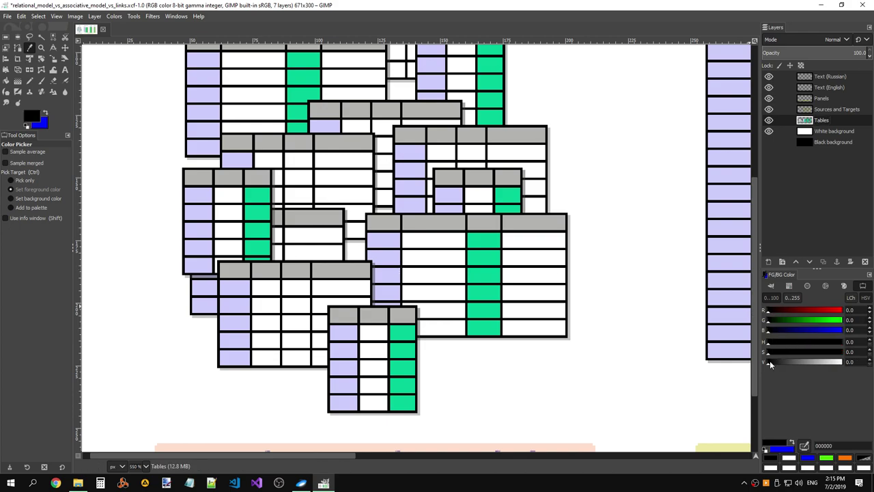
{"action": "left_click_drag", "start_coordinate": [769, 361], "coordinate": [784, 362]}
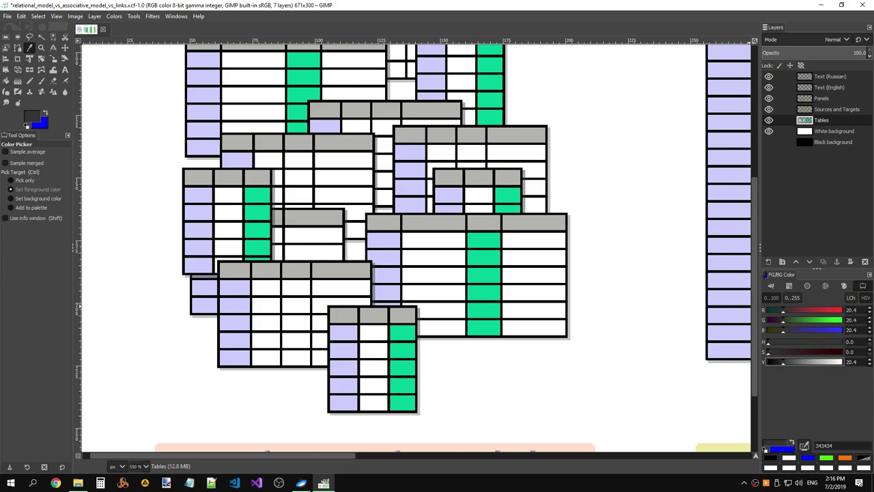
{"action": "left_click", "coordinate": [868, 360]}
{"action": "left_click", "coordinate": [33, 79]}
{"action": "left_click", "coordinate": [6, 80]}
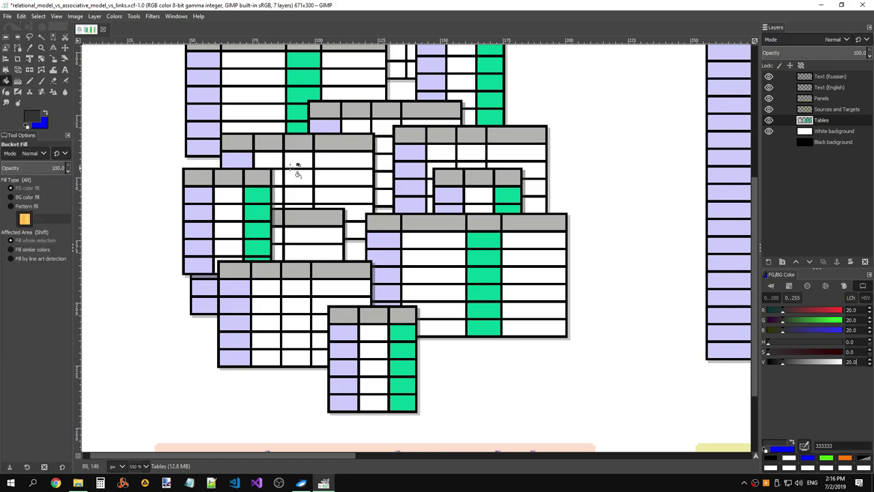
{"action": "left_click", "coordinate": [247, 174]}
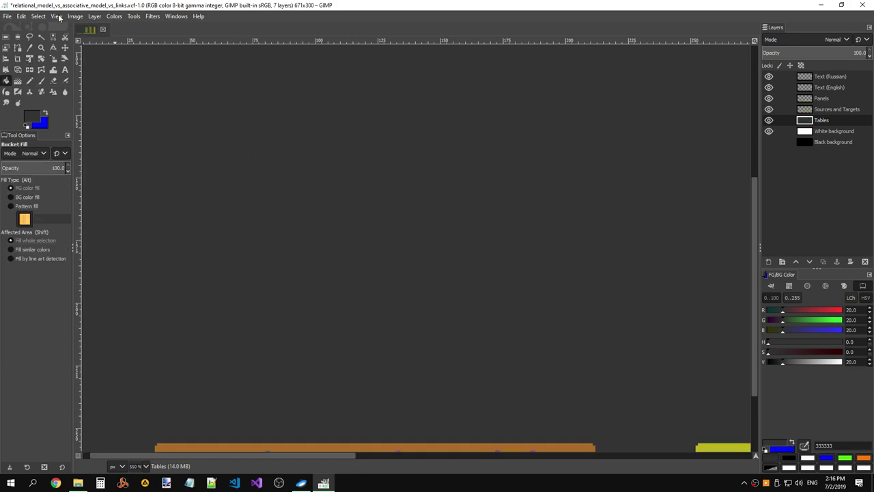
{"action": "left_click", "coordinate": [38, 16]}
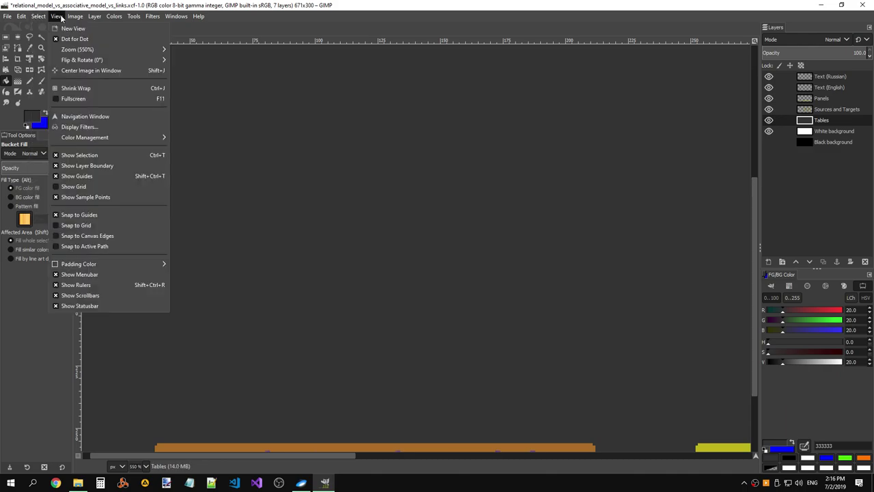
{"action": "left_click", "coordinate": [41, 27]}
{"action": "left_click", "coordinate": [30, 249]}
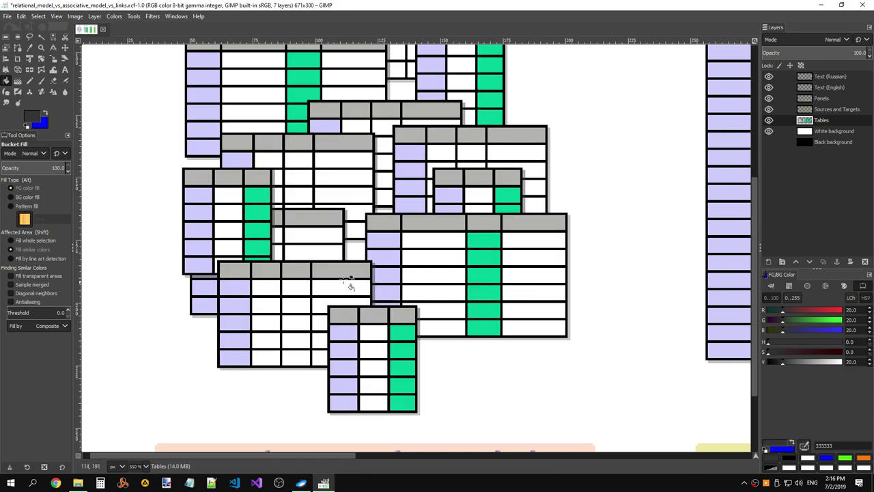
{"action": "left_click", "coordinate": [274, 257]}
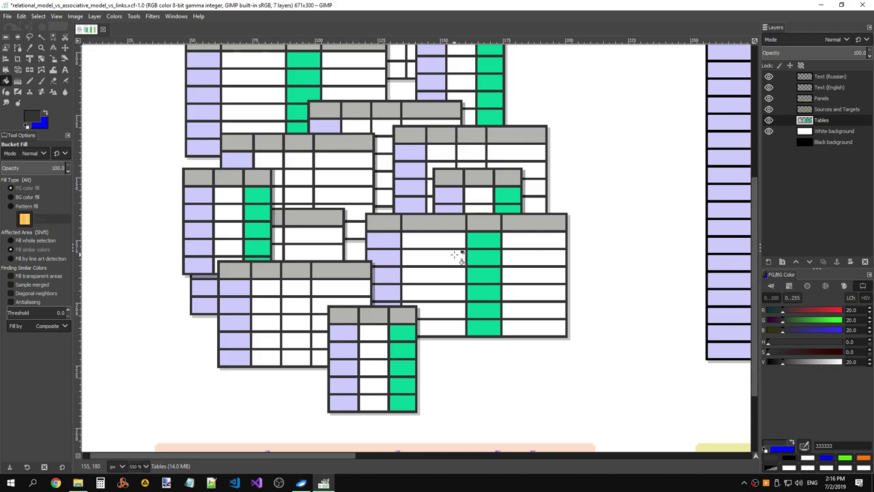
{"action": "scroll", "coordinate": [455, 255], "scroll_direction": "up", "scroll_amount": 3}
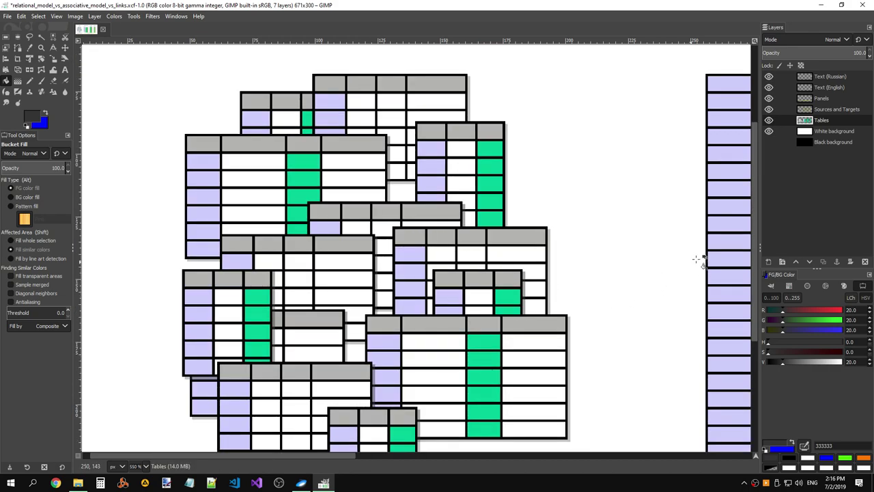
{"action": "left_click", "coordinate": [710, 233]}
{"action": "key", "text": "ctrl+z"}
{"action": "left_click", "coordinate": [554, 229]}
{"action": "key", "text": "ctrl+z"}
{"action": "left_click", "coordinate": [545, 236]}
{"action": "key", "text": "ctrl+z"}
{"action": "left_click", "coordinate": [489, 244]}
{"action": "key", "text": "ctrl+z"}
{"action": "left_click", "coordinate": [487, 252]}
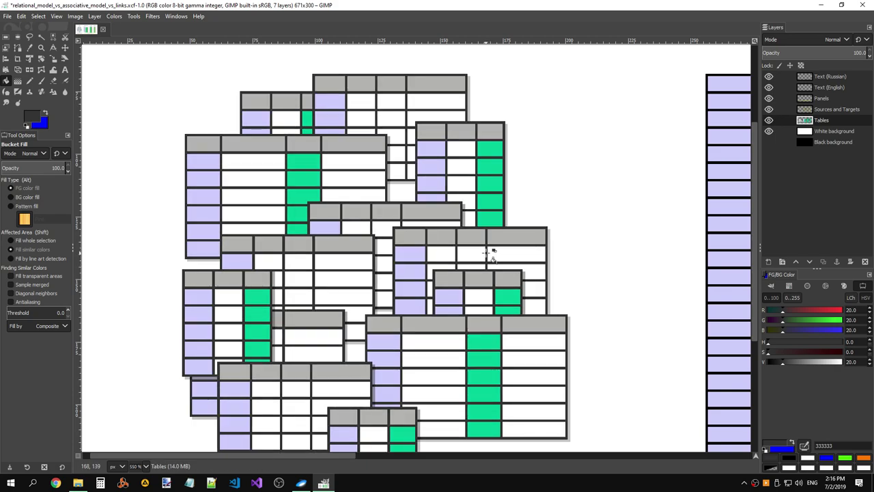
{"action": "key", "text": "ctrl+z"}
{"action": "left_click", "coordinate": [489, 254]}
{"action": "left_click_drag", "start_coordinate": [276, 457], "coordinate": [430, 456]}
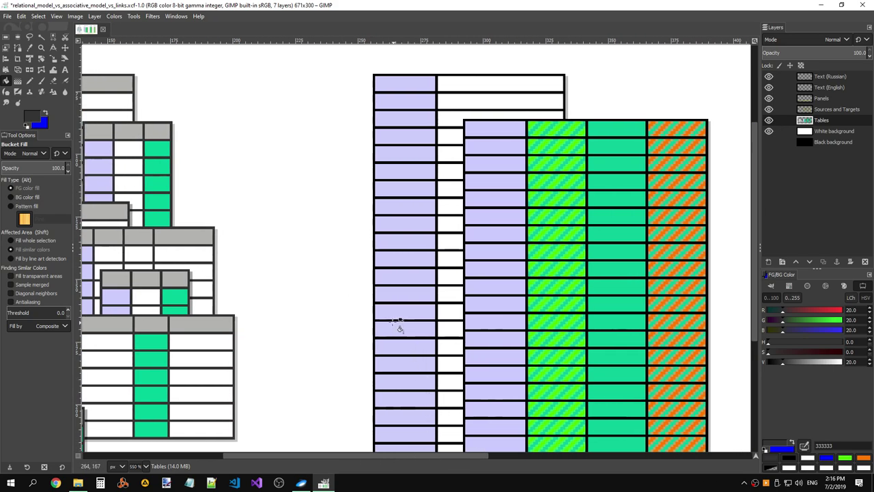
{"action": "left_click", "coordinate": [380, 326]}
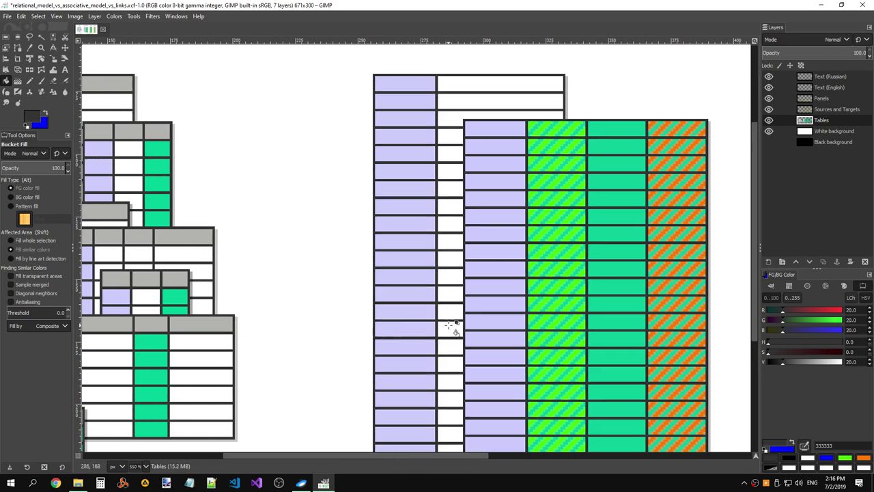
{"action": "key", "text": "ctrl+z"}
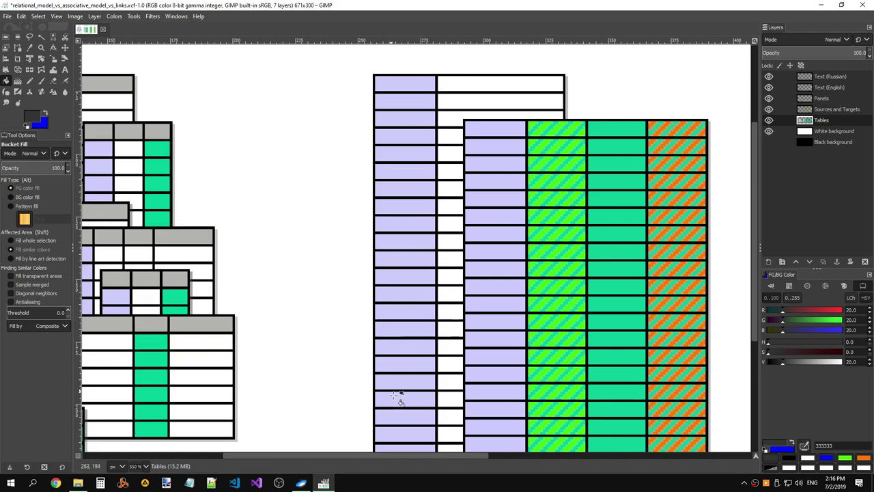
{"action": "left_click_drag", "start_coordinate": [464, 456], "coordinate": [322, 457]}
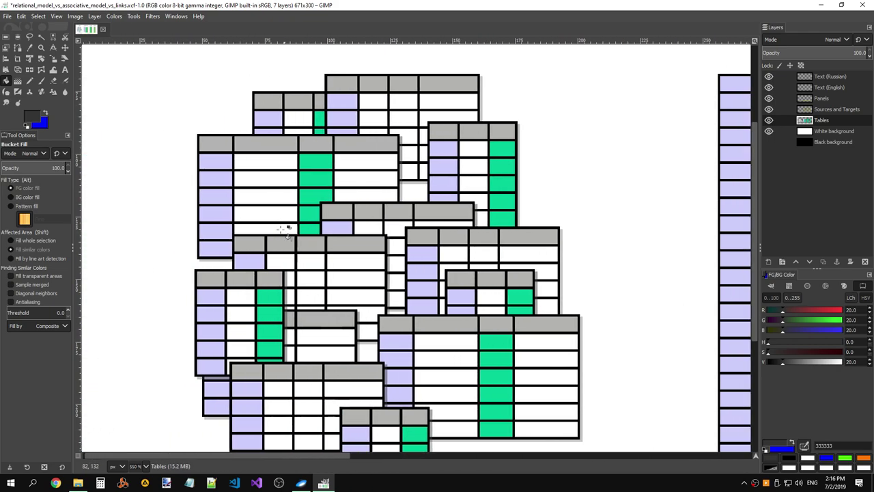
{"action": "left_click", "coordinate": [213, 198]}
{"action": "key", "text": "ctrl+z"}
{"action": "left_click", "coordinate": [227, 179]}
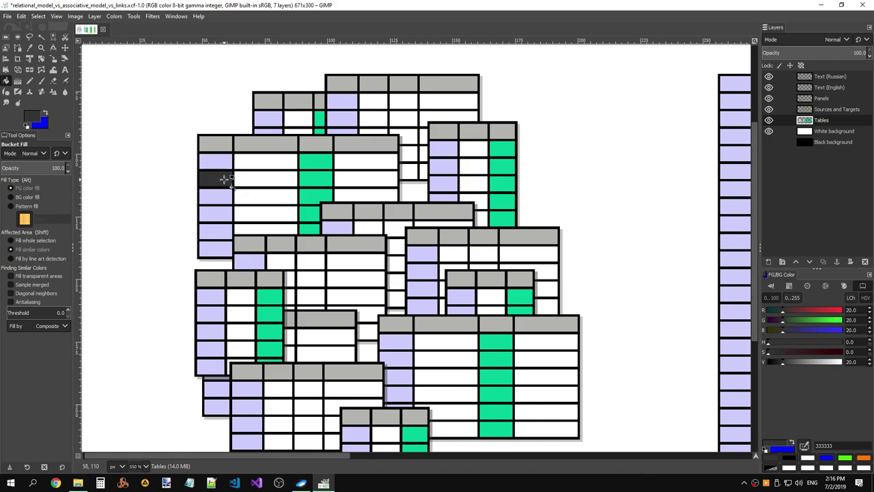
{"action": "key", "text": "ctrl+z"}
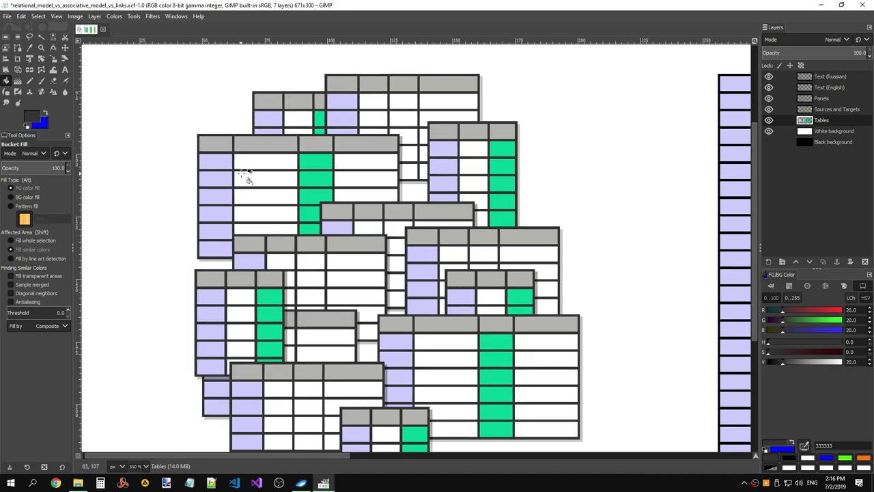
- Bucket-fill one table border dark grey, comparing before and after with undo/redo
{"action": "scroll", "coordinate": [243, 172], "scroll_direction": "up", "scroll_amount": 3}
{"action": "scroll", "coordinate": [225, 177], "scroll_direction": "up", "scroll_amount": 2}
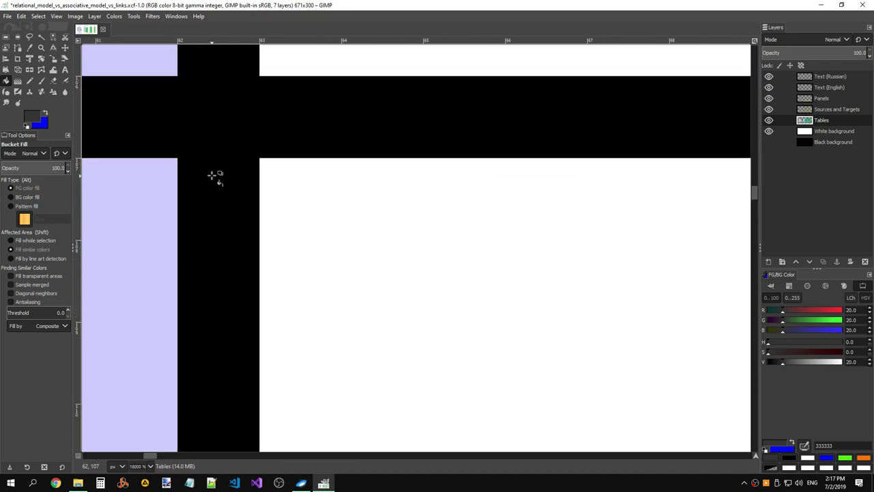
{"action": "left_click", "coordinate": [213, 176]}
{"action": "key", "text": "ctrl+z"}
{"action": "key", "text": "ctrl+y"}
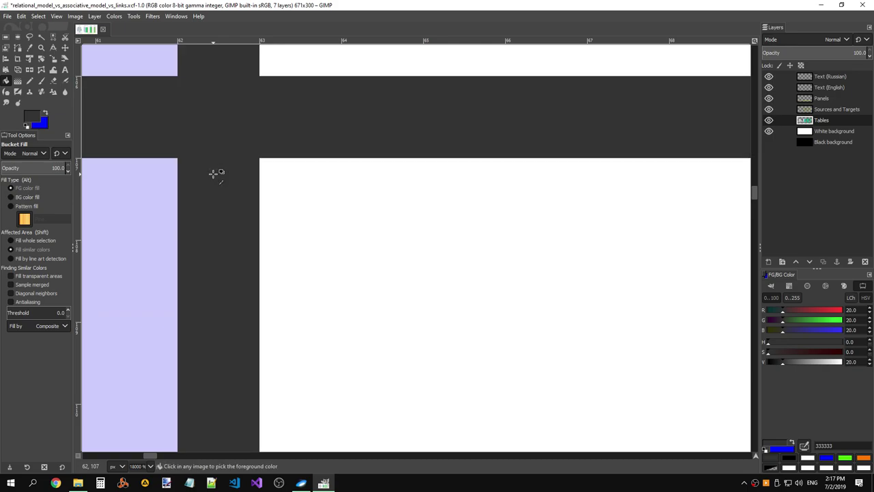
{"action": "key", "text": "ctrl+z"}
- Recolour the borders of the left tables, right table block and green-orange table dark grey
{"action": "scroll", "coordinate": [283, 157], "scroll_direction": "up", "scroll_amount": 3}
{"action": "scroll", "coordinate": [432, 166], "scroll_direction": "down", "scroll_amount": 5}
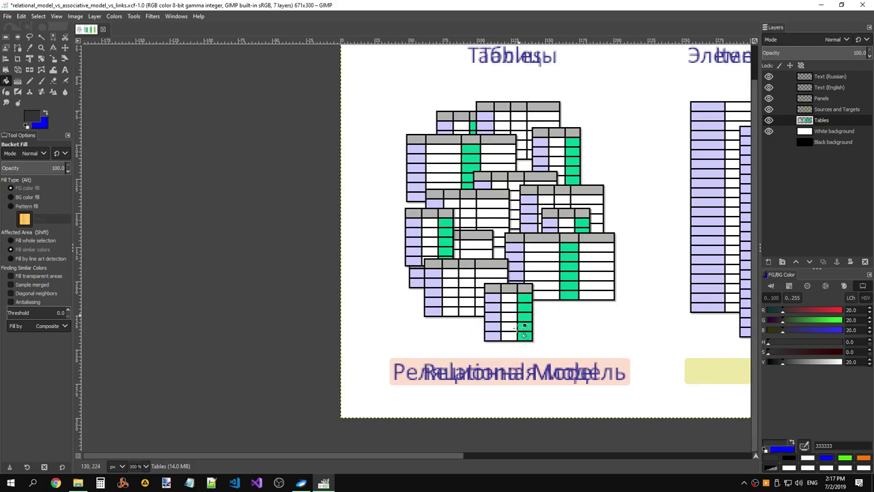
{"action": "scroll", "coordinate": [284, 286], "scroll_direction": "right", "scroll_amount": 5}
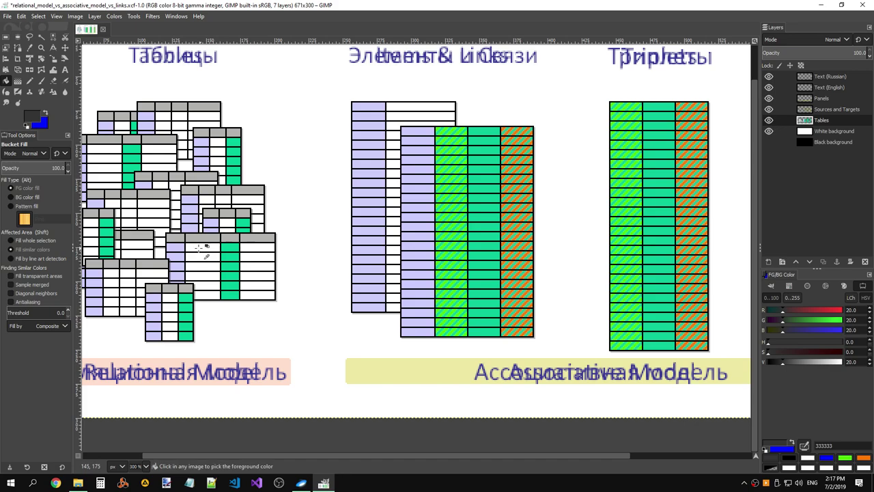
{"action": "scroll", "coordinate": [280, 245], "scroll_direction": "up", "scroll_amount": 2}
{"action": "left_click", "coordinate": [280, 245]}
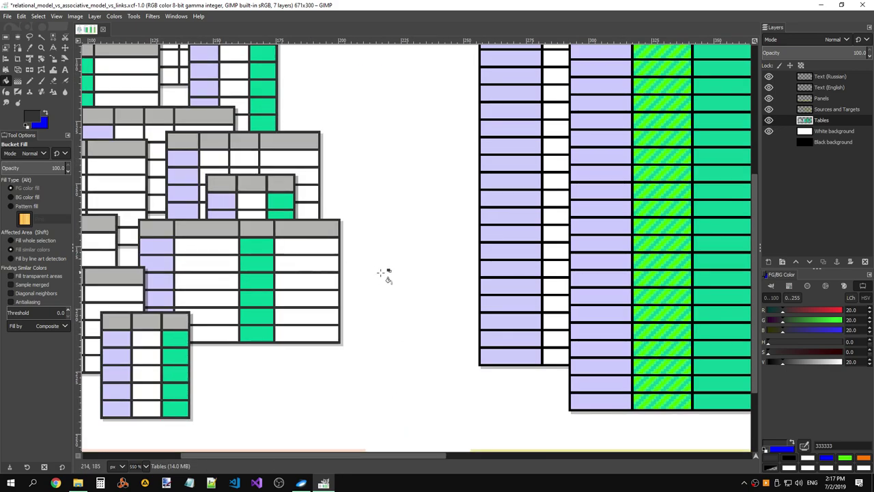
{"action": "left_click", "coordinate": [545, 242]}
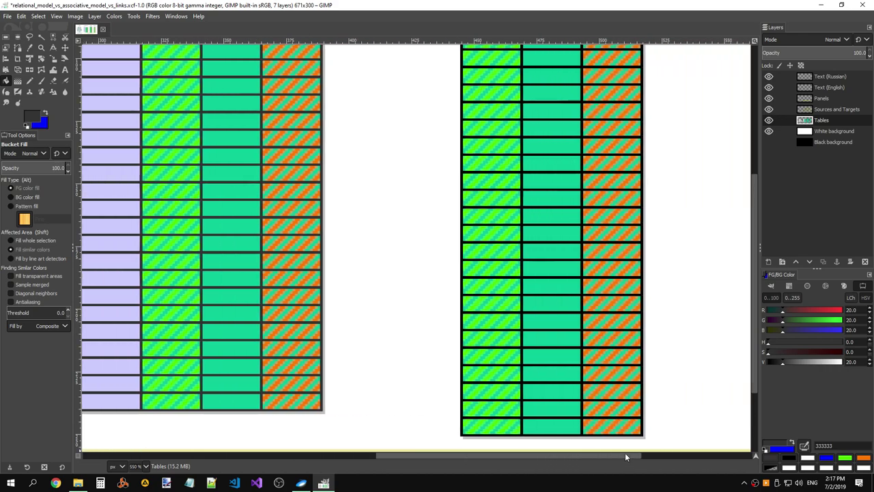
{"action": "left_click_drag", "start_coordinate": [428, 459], "coordinate": [626, 456]}
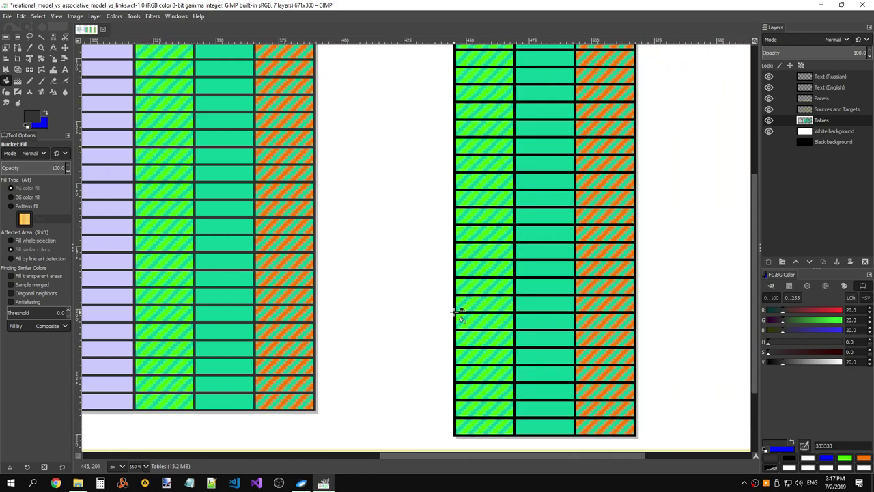
{"action": "left_click", "coordinate": [460, 318]}
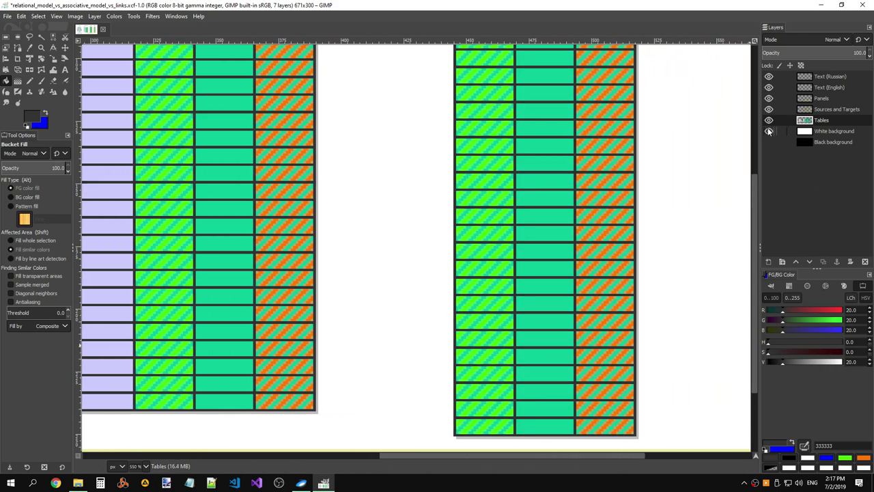
- Hide the White background layer, comparing the diagram on white versus black, and leave it hidden
{"action": "left_click", "coordinate": [768, 131]}
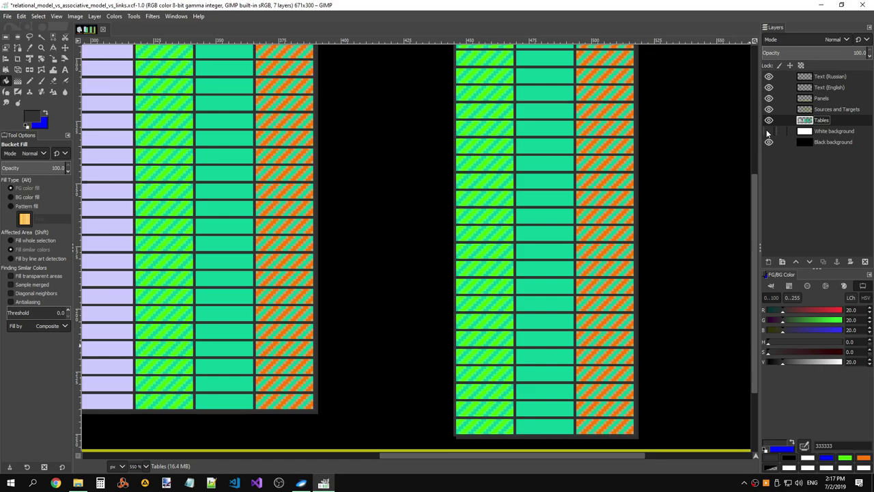
{"action": "scroll", "coordinate": [408, 201], "scroll_direction": "down", "scroll_amount": 3}
{"action": "scroll", "coordinate": [408, 202], "scroll_direction": "down", "scroll_amount": 2}
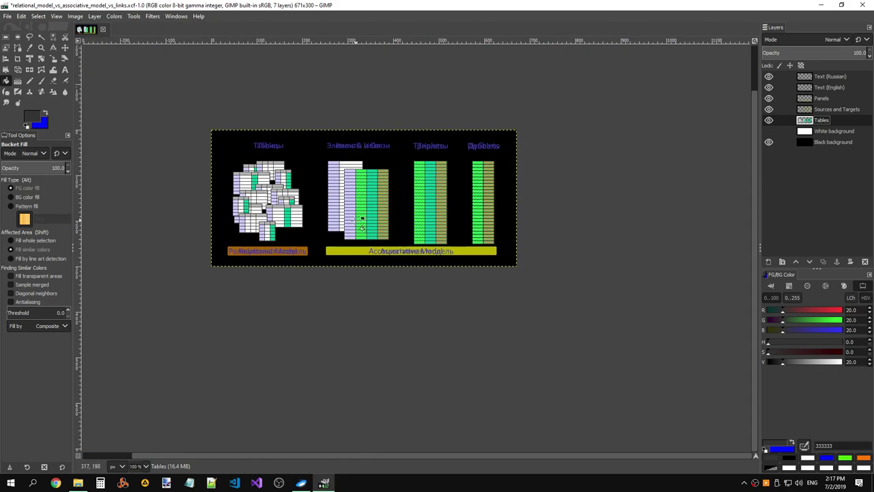
{"action": "scroll", "coordinate": [308, 220], "scroll_direction": "up", "scroll_amount": 1}
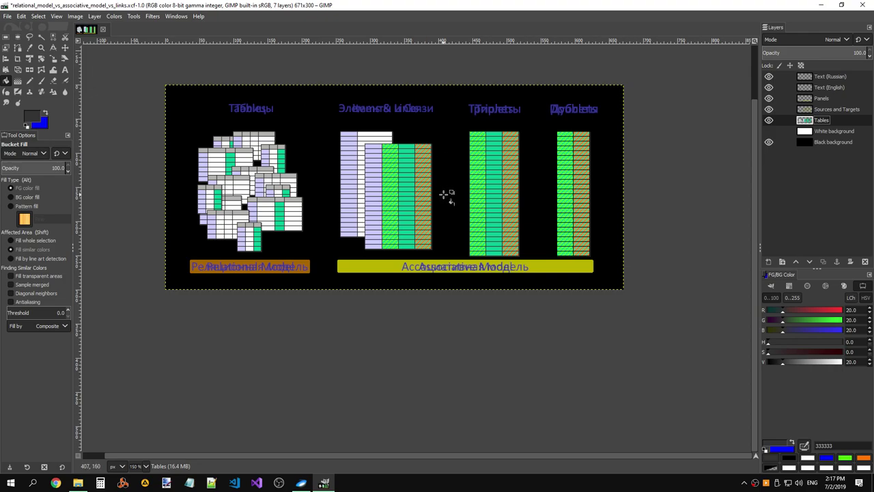
{"action": "scroll", "coordinate": [444, 195], "scroll_direction": "up", "scroll_amount": 1, "text": "ctrl"}
{"action": "scroll", "coordinate": [444, 195], "scroll_direction": "up", "scroll_amount": 3, "text": "ctrl"}
{"action": "scroll", "coordinate": [444, 195], "scroll_direction": "up", "scroll_amount": 3}
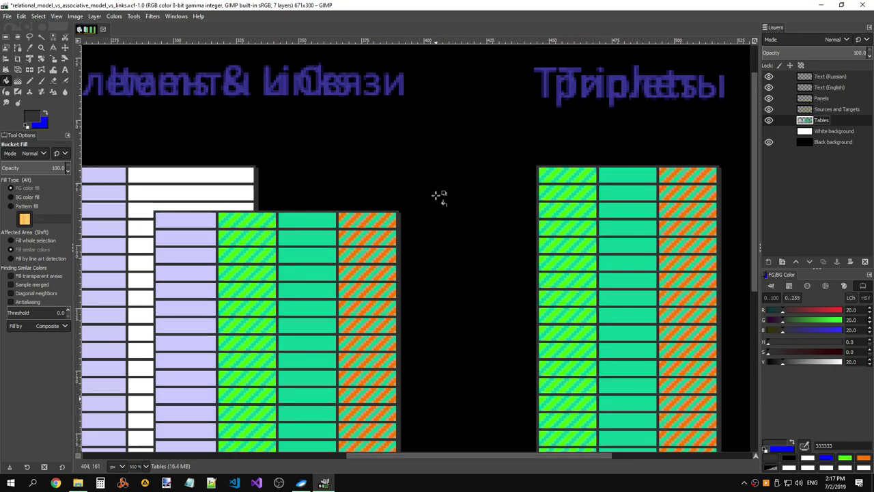
{"action": "scroll", "coordinate": [439, 196], "scroll_direction": "up", "scroll_amount": 1}
{"action": "scroll", "coordinate": [439, 196], "scroll_direction": "down", "scroll_amount": 4, "text": "ctrl"}
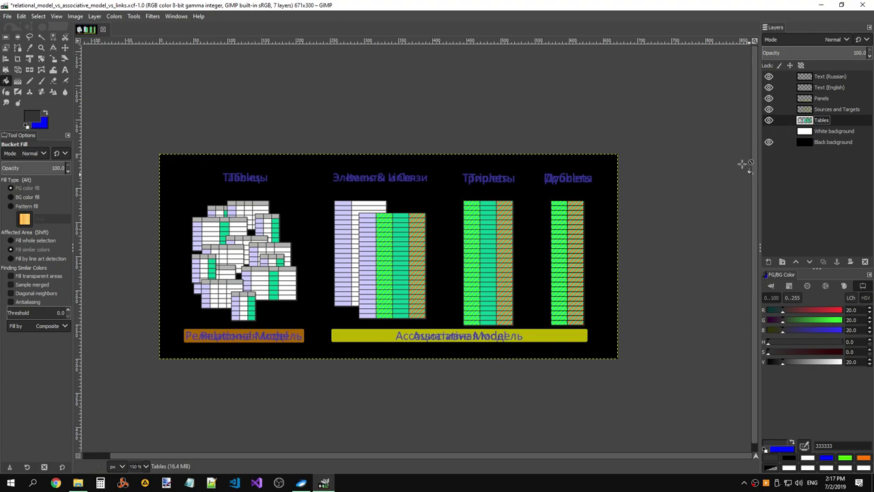
{"action": "left_click", "coordinate": [768, 131]}
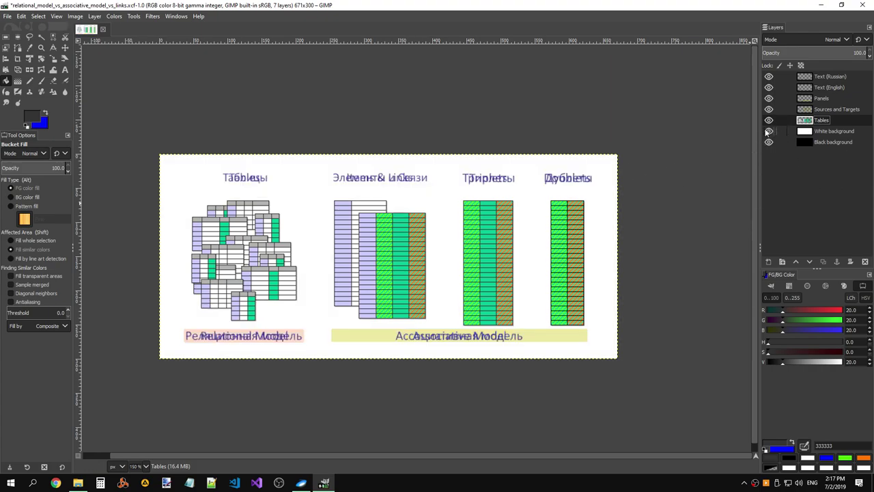
{"action": "left_click", "coordinate": [768, 131]}
{"action": "left_click", "coordinate": [768, 131]}
{"action": "left_click", "coordinate": [768, 131]}
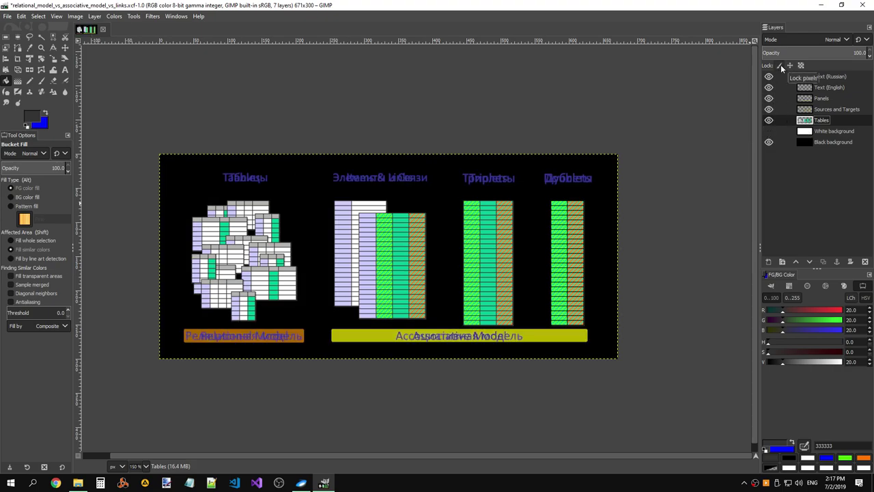
- Create a new layer named 'Shadows' above White background
{"action": "right_click", "coordinate": [786, 131]}
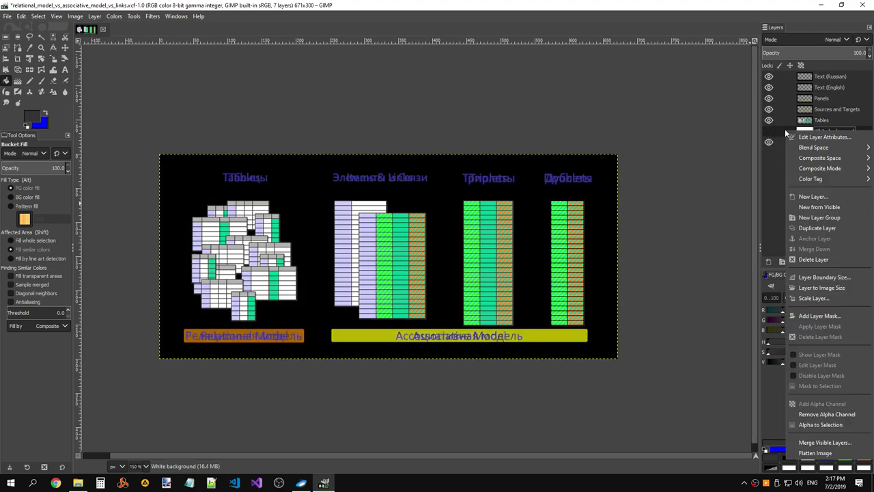
{"action": "left_click", "coordinate": [813, 197]}
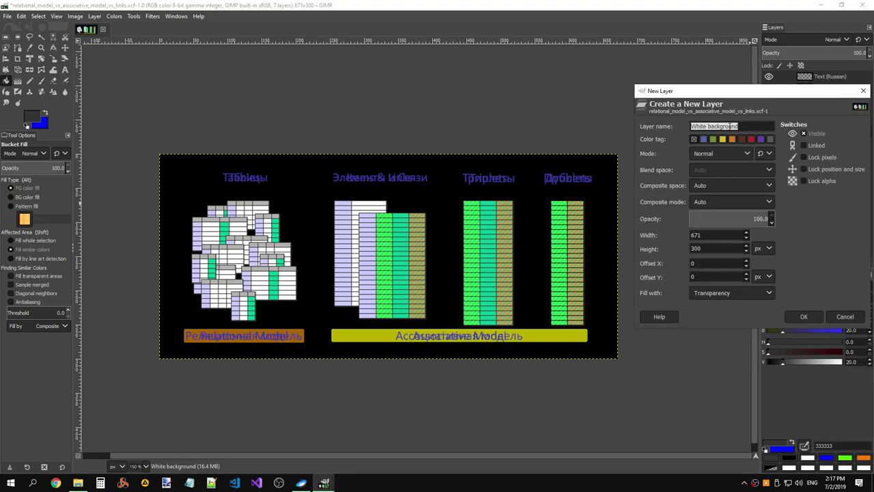
{"action": "type", "text": "Shadows"}
{"action": "key", "text": "Return"}
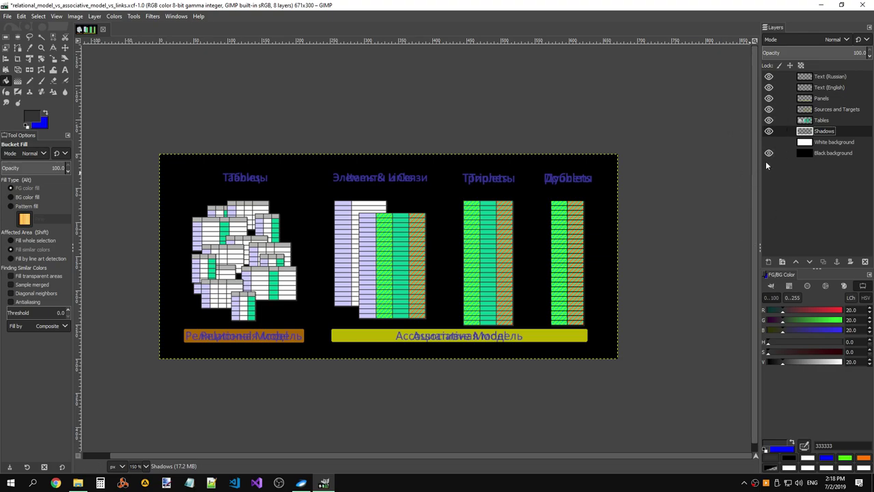
- Rename the Shadows layer to 'Shadows to background'
{"action": "left_click", "coordinate": [797, 122]}
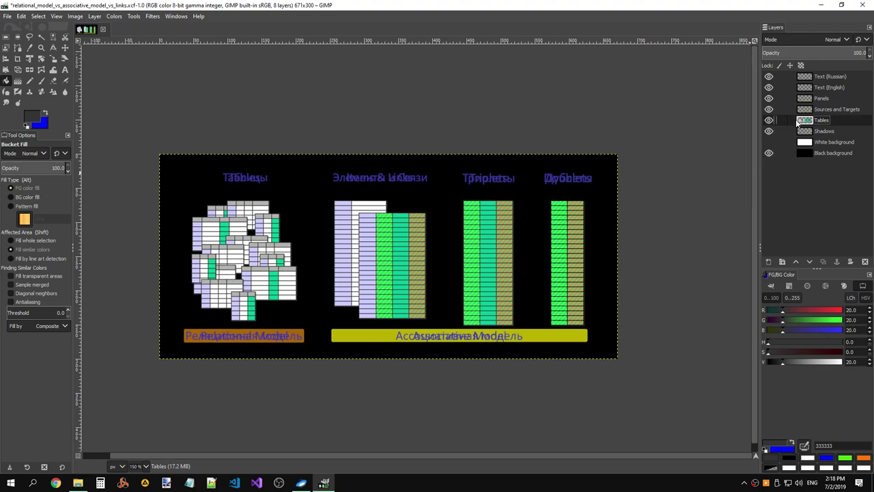
{"action": "key", "text": "r"}
{"action": "left_click", "coordinate": [303, 233]}
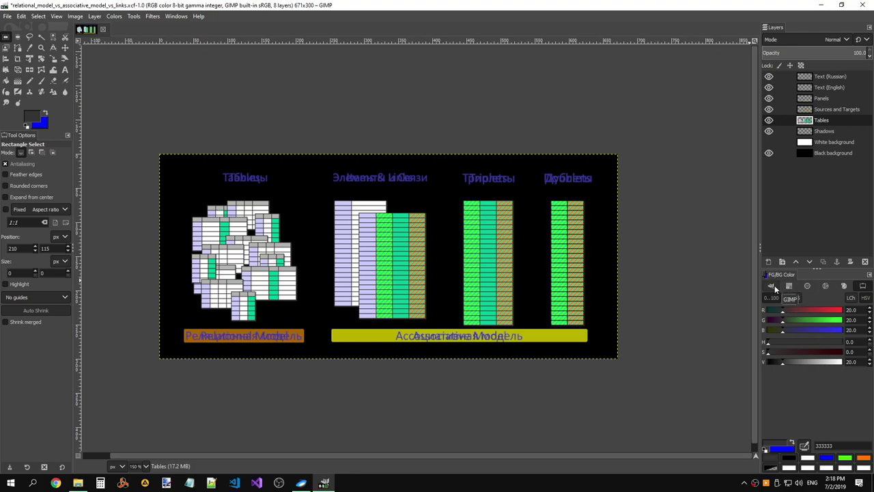
{"action": "left_click", "coordinate": [816, 131]}
{"action": "double_click", "coordinate": [811, 134]}
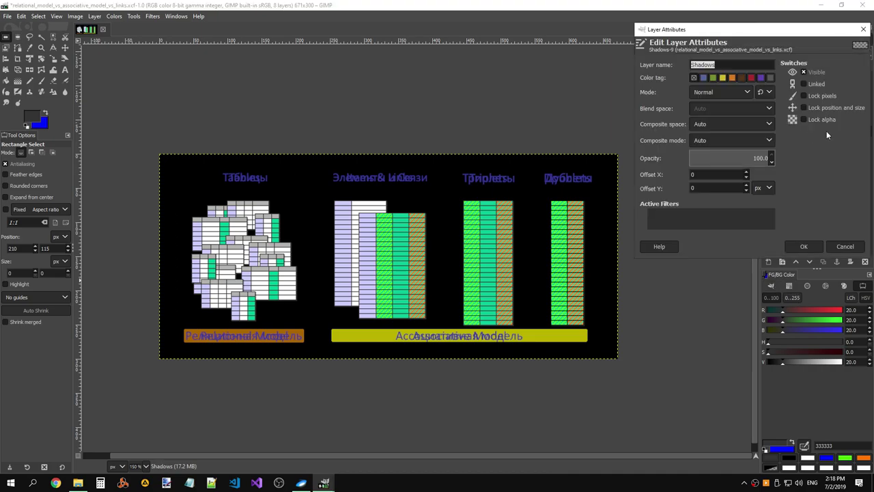
{"action": "left_click", "coordinate": [846, 246]}
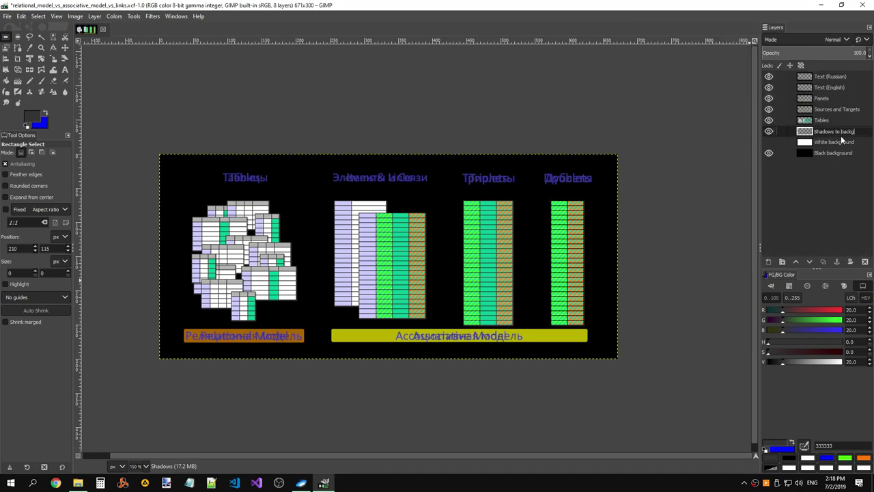
{"action": "key", "text": "Return"}
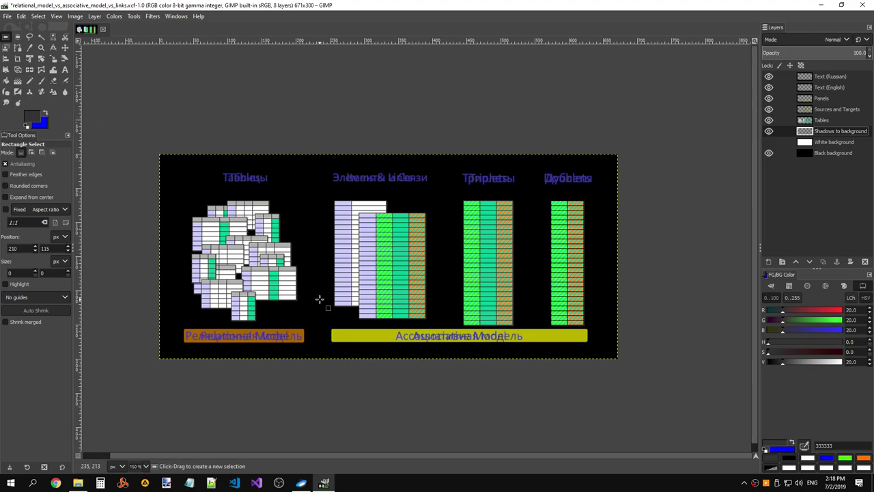
- Make Tables the active layer and select the thin shadow strip at the left table's edge
{"action": "left_click", "coordinate": [769, 142]}
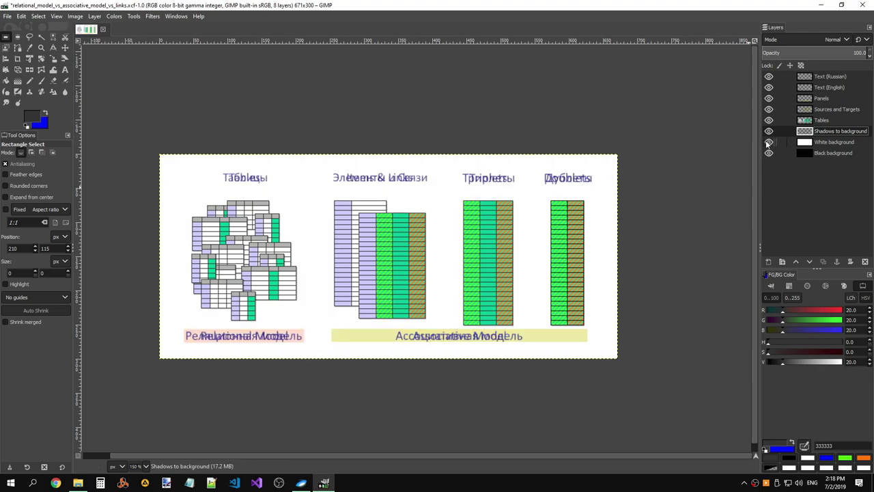
{"action": "scroll", "coordinate": [239, 290], "scroll_direction": "up", "scroll_amount": 4}
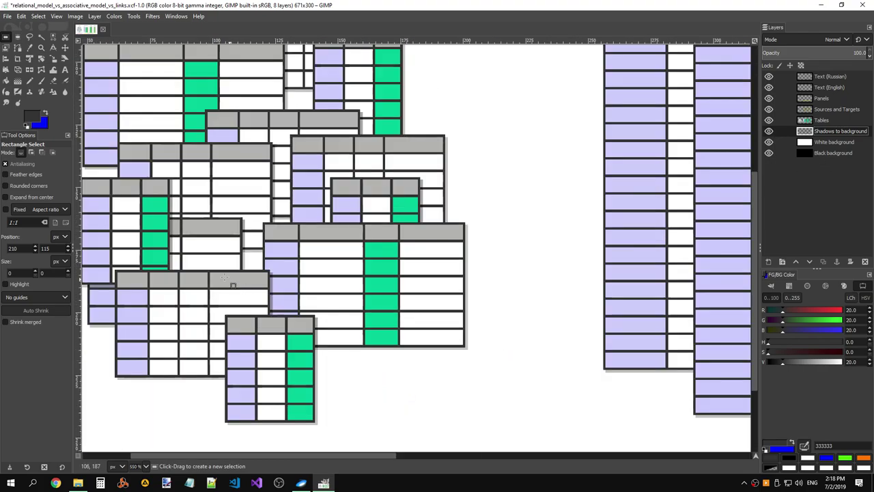
{"action": "scroll", "coordinate": [160, 355], "scroll_direction": "down", "scroll_amount": 3}
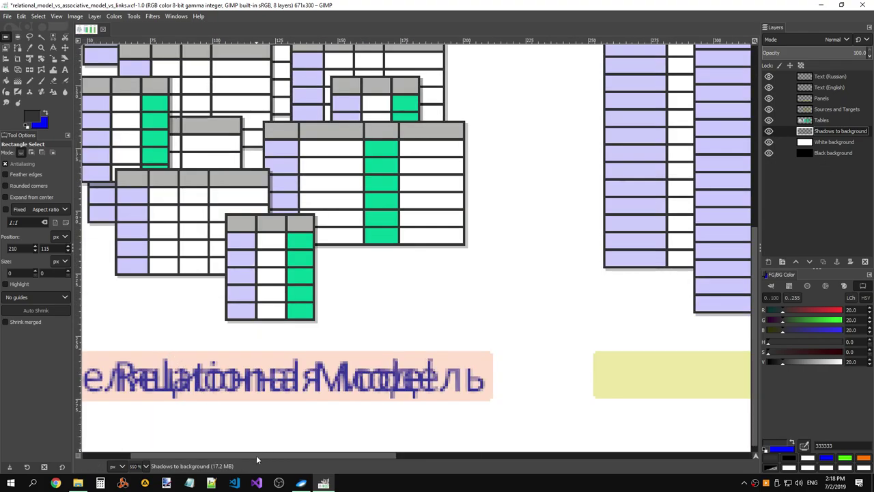
{"action": "scroll", "coordinate": [256, 455], "scroll_direction": "left", "scroll_amount": 2}
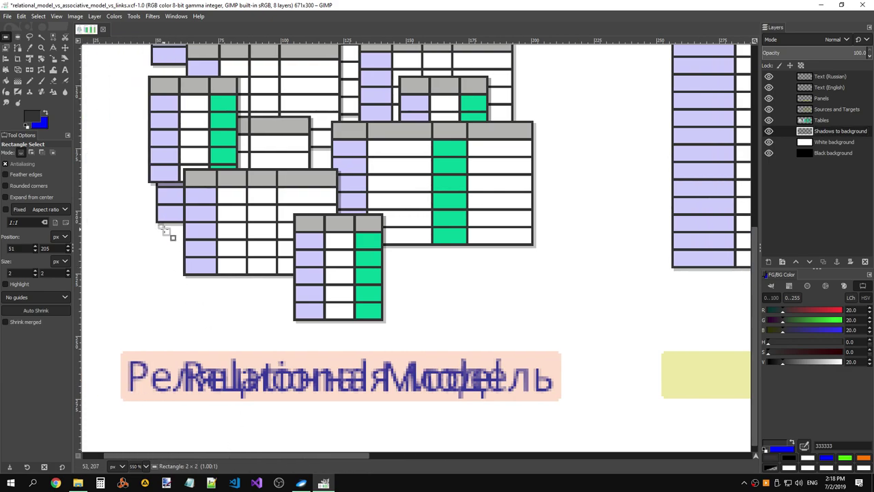
{"action": "left_click_drag", "start_coordinate": [158, 223], "coordinate": [196, 231]}
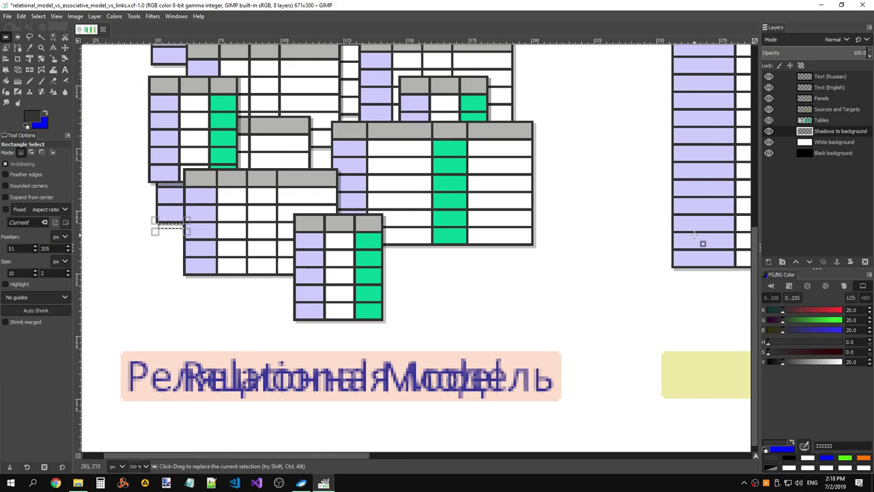
{"action": "left_click", "coordinate": [819, 121]}
{"action": "left_click", "coordinate": [185, 175]}
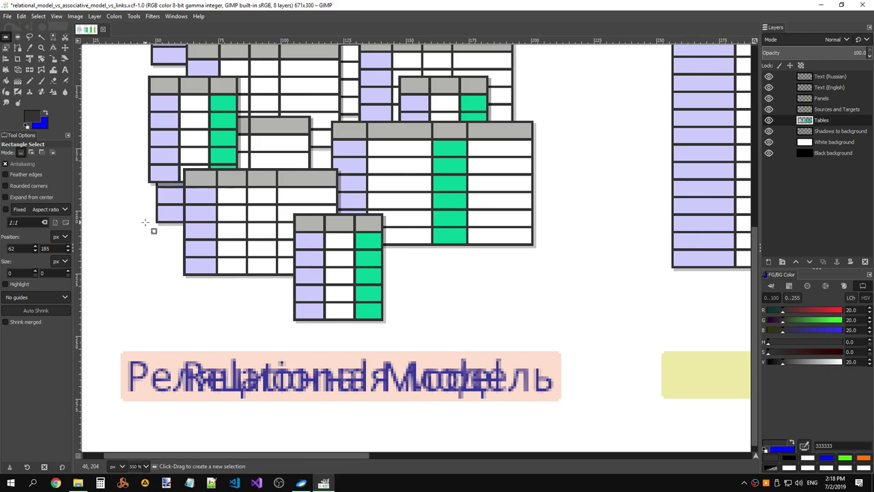
{"action": "left_click_drag", "start_coordinate": [157, 223], "coordinate": [189, 227]}
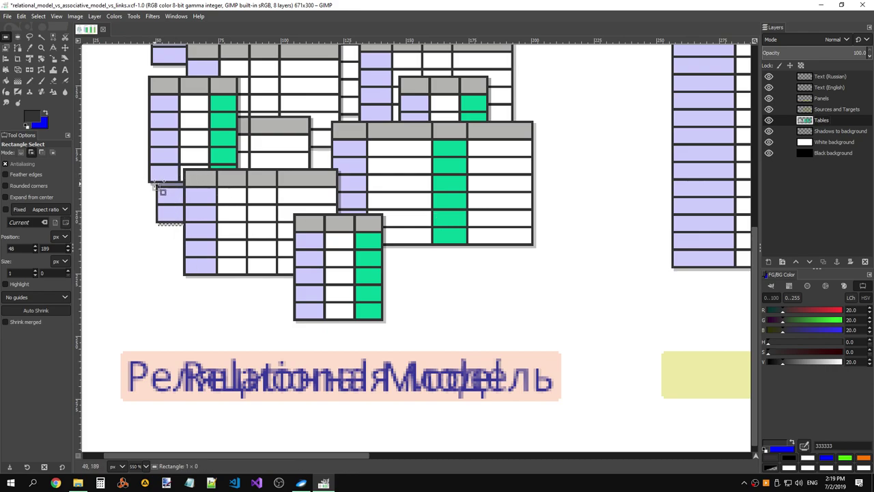
{"action": "left_click_drag", "start_coordinate": [153, 184], "coordinate": [159, 191]}
- Select the long grey shadow strips running under the tables
{"action": "scroll", "coordinate": [170, 239], "scroll_direction": "left", "scroll_amount": 1}
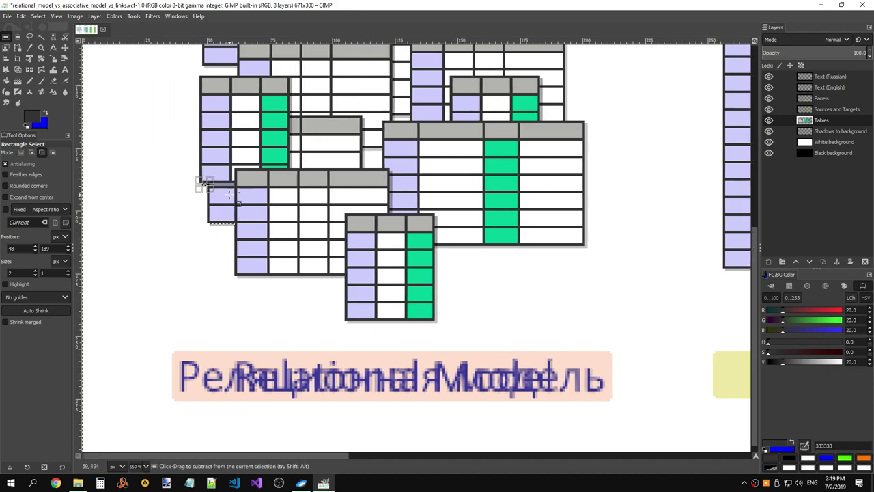
{"action": "scroll", "coordinate": [226, 197], "scroll_direction": "up", "scroll_amount": 4}
{"action": "scroll", "coordinate": [347, 257], "scroll_direction": "down", "scroll_amount": 5}
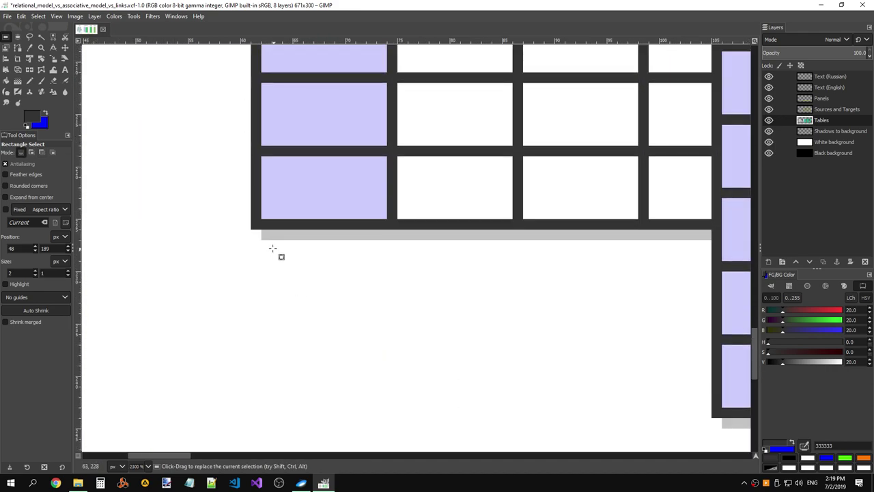
{"action": "left_click_drag", "start_coordinate": [268, 235], "coordinate": [714, 240]}
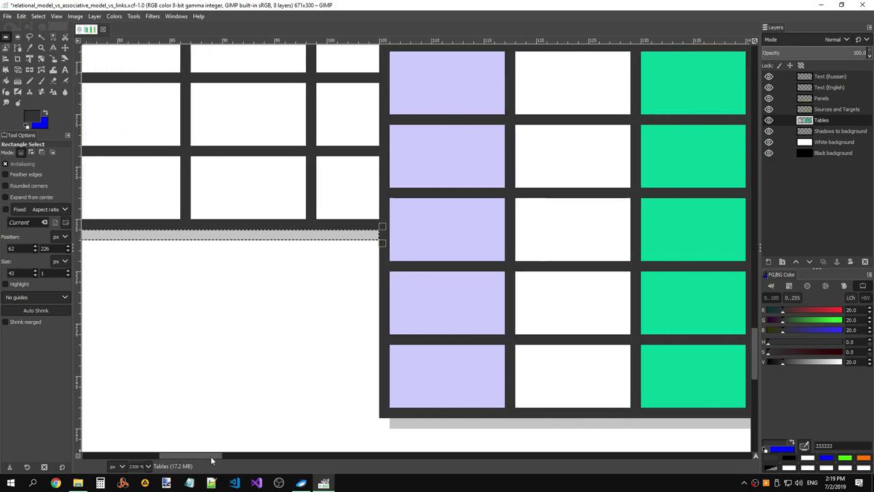
{"action": "left_click_drag", "start_coordinate": [183, 456], "coordinate": [243, 456]}
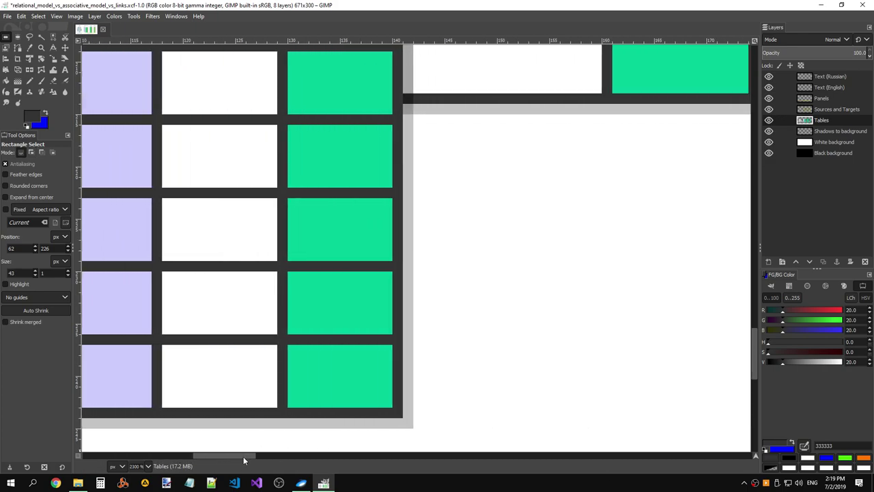
{"action": "left_click_drag", "start_coordinate": [144, 417], "coordinate": [526, 429]}
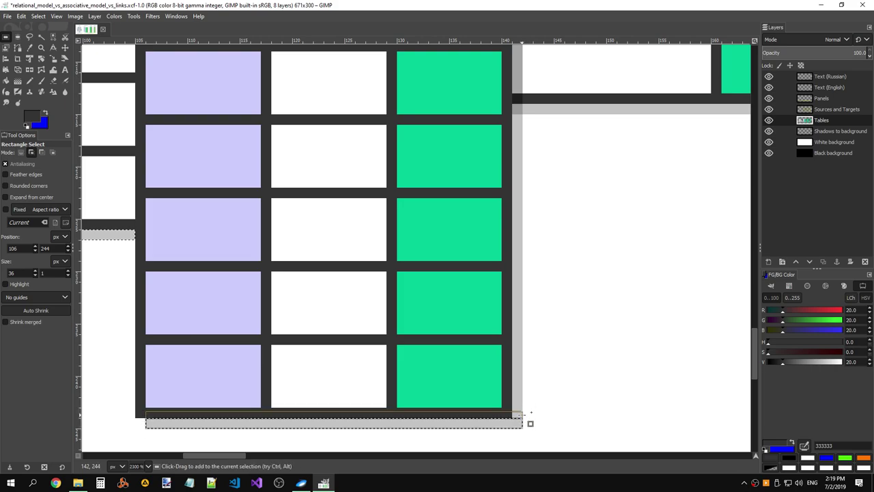
- Shift-add the right-edge shadow strip and the strip under the neighbouring table
{"action": "key", "text": "shift"}
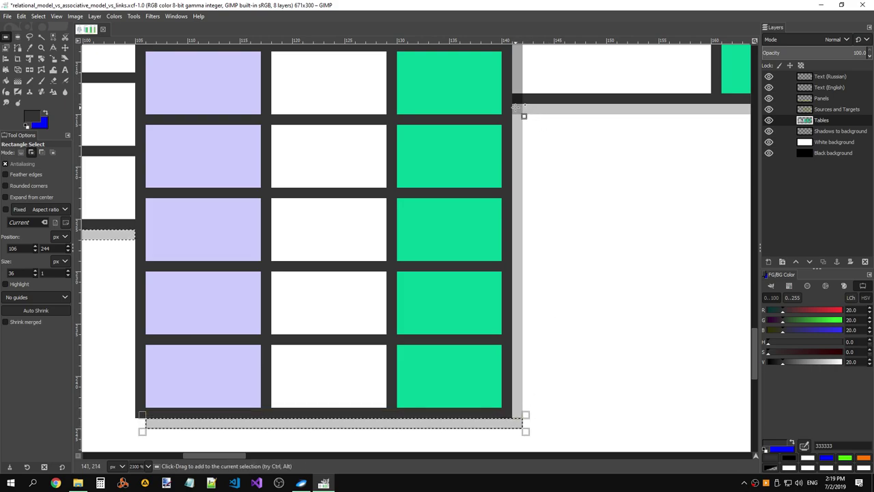
{"action": "left_click_drag", "start_coordinate": [515, 107], "coordinate": [527, 423]}
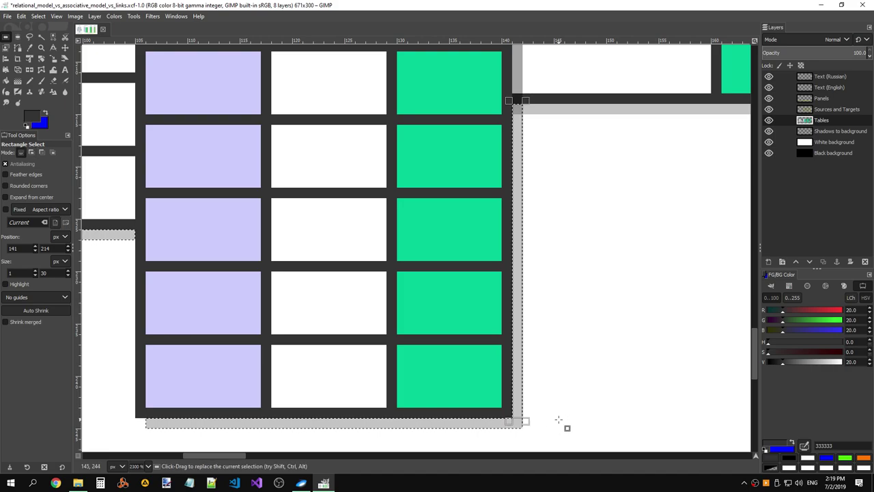
{"action": "left_click_drag", "start_coordinate": [250, 456], "coordinate": [287, 455]}
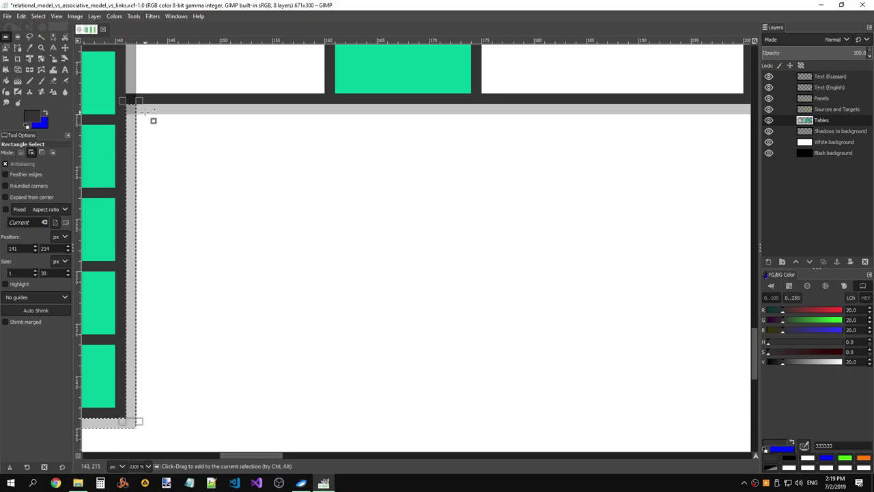
{"action": "left_click_drag", "start_coordinate": [271, 455], "coordinate": [276, 453]}
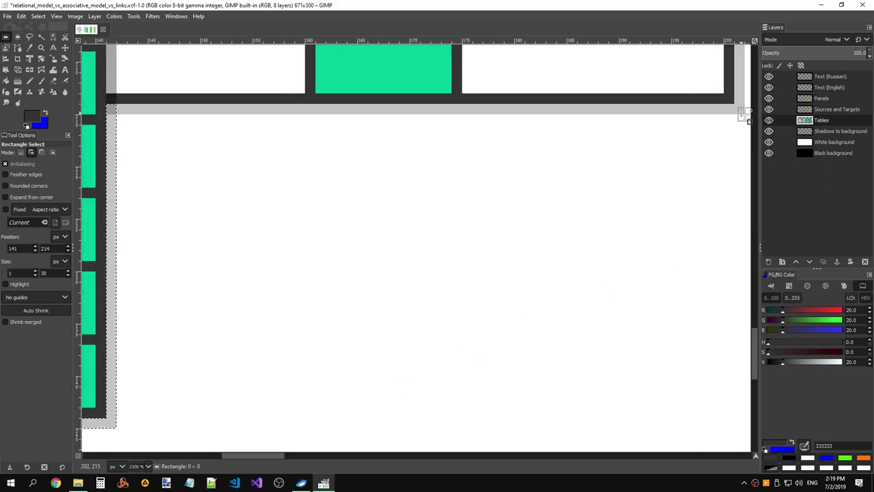
{"action": "left_click_drag", "start_coordinate": [744, 111], "coordinate": [127, 115]}
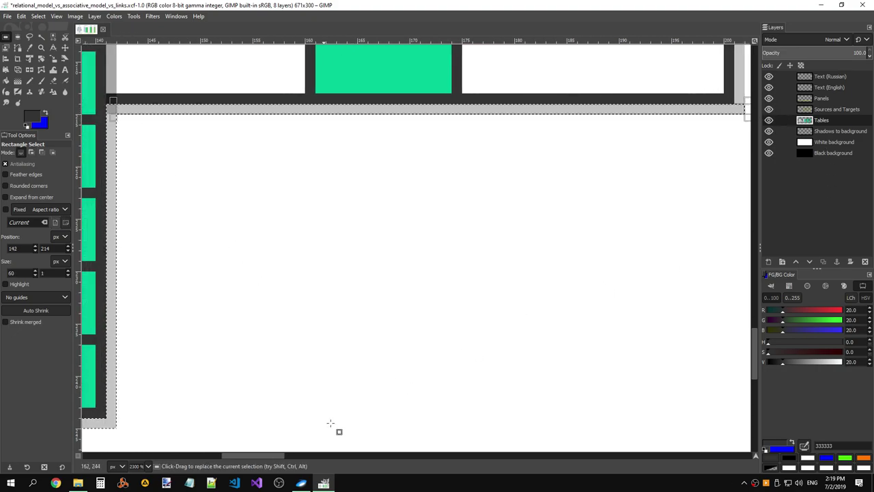
{"action": "mouse_move", "coordinate": [279, 457]}
{"action": "left_mouse_down"}
{"action": "mouse_move", "coordinate": [252, 457]}
{"action": "mouse_move", "coordinate": [326, 449]}
{"action": "left_mouse_up"}
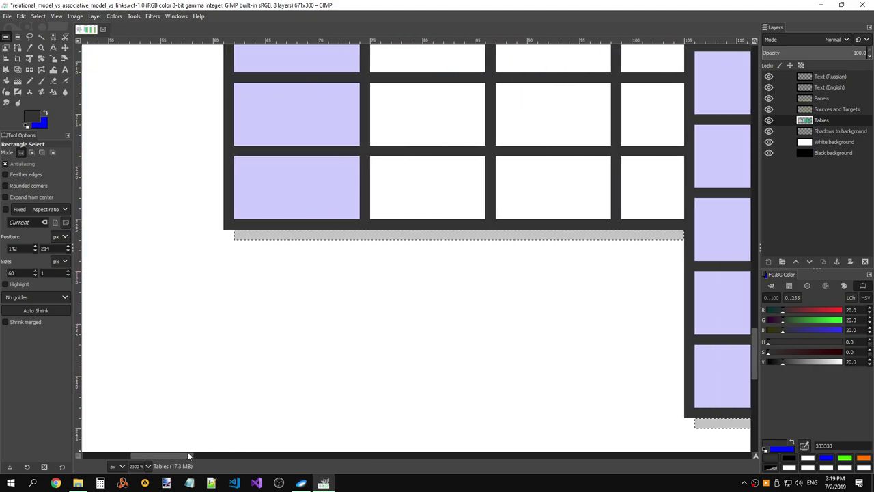
- Box the vertical shadow strip beside the first table on the Tables layer
{"action": "scroll", "coordinate": [358, 293], "scroll_direction": "up", "scroll_amount": 3}
{"action": "scroll", "coordinate": [357, 293], "scroll_direction": "up", "scroll_amount": 5}
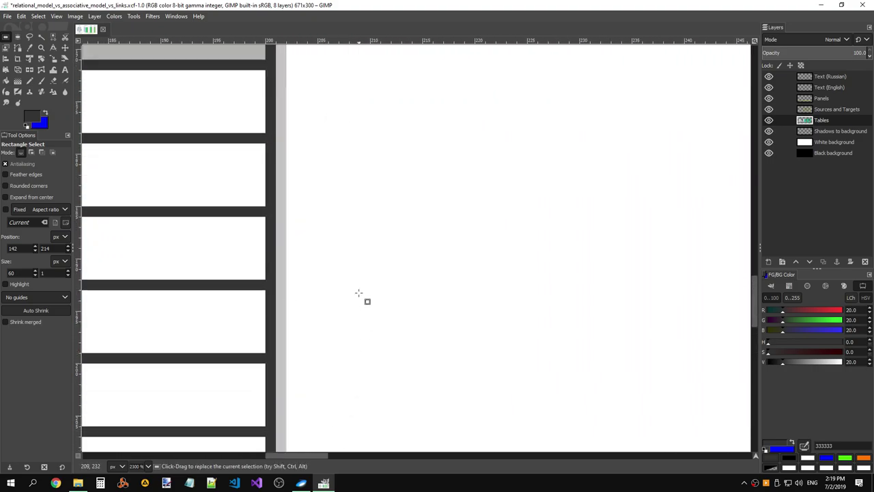
{"action": "scroll", "coordinate": [357, 293], "scroll_direction": "up", "scroll_amount": 5}
{"action": "scroll", "coordinate": [360, 291], "scroll_direction": "up", "scroll_amount": 3}
{"action": "scroll", "coordinate": [324, 188], "scroll_direction": "up", "scroll_amount": 1}
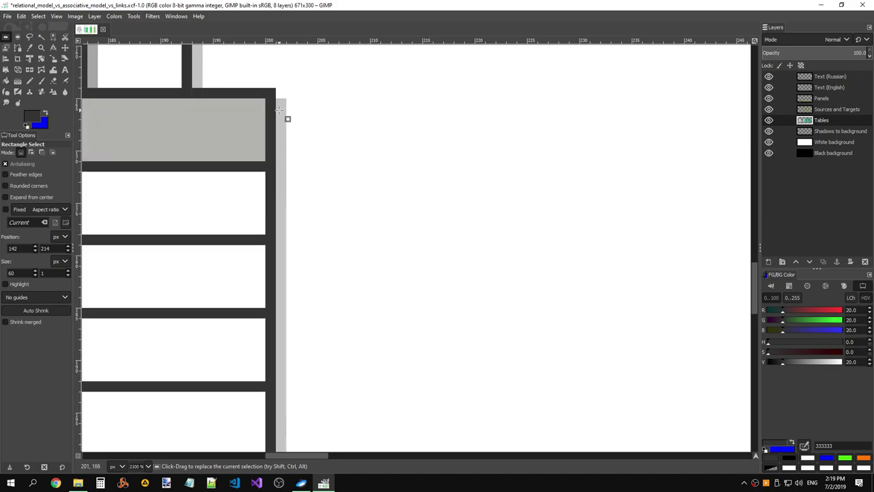
{"action": "left_click_drag", "start_coordinate": [284, 100], "coordinate": [290, 415]}
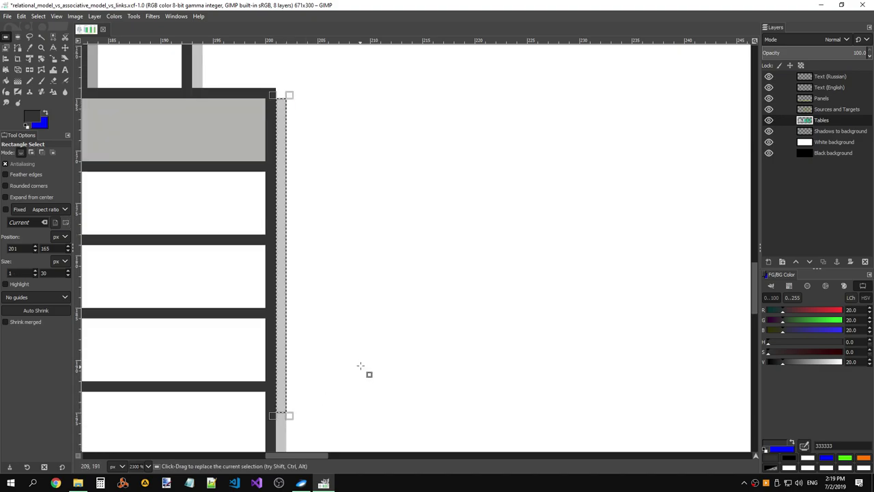
{"action": "scroll", "coordinate": [341, 355], "scroll_direction": "down", "scroll_amount": 4}
{"action": "left_click_drag", "start_coordinate": [282, 406], "coordinate": [284, 410]}
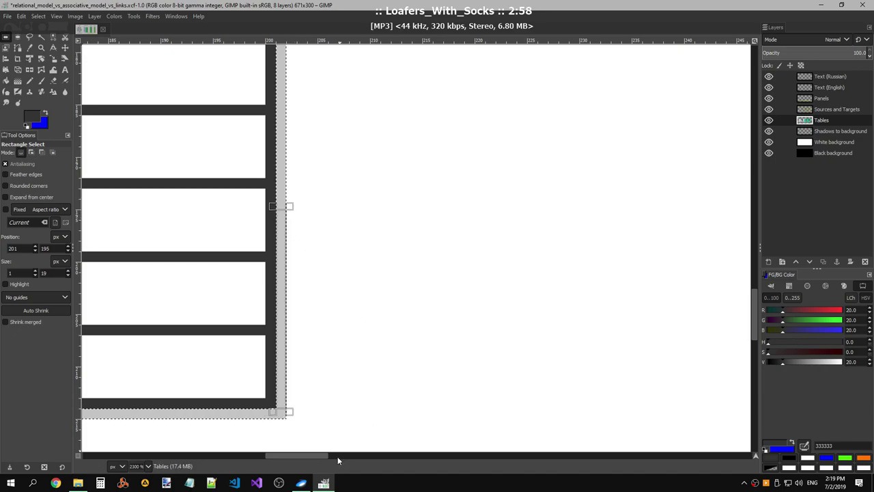
{"action": "left_click_drag", "start_coordinate": [311, 454], "coordinate": [289, 455]}
- Select the long vertical shadow strips beside the table and the green column
{"action": "scroll", "coordinate": [330, 348], "scroll_direction": "up", "scroll_amount": 2}
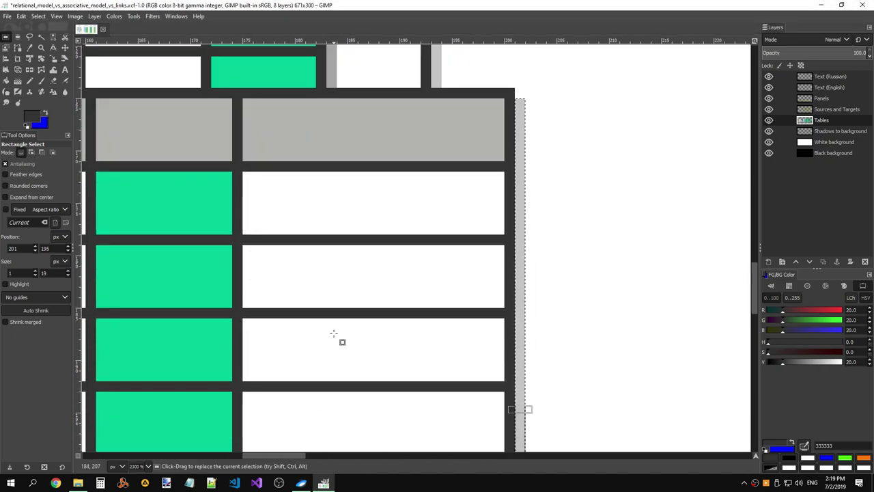
{"action": "scroll", "coordinate": [333, 338], "scroll_direction": "up", "scroll_amount": 3}
{"action": "left_click_drag", "start_coordinate": [444, 395], "coordinate": [445, 86]}
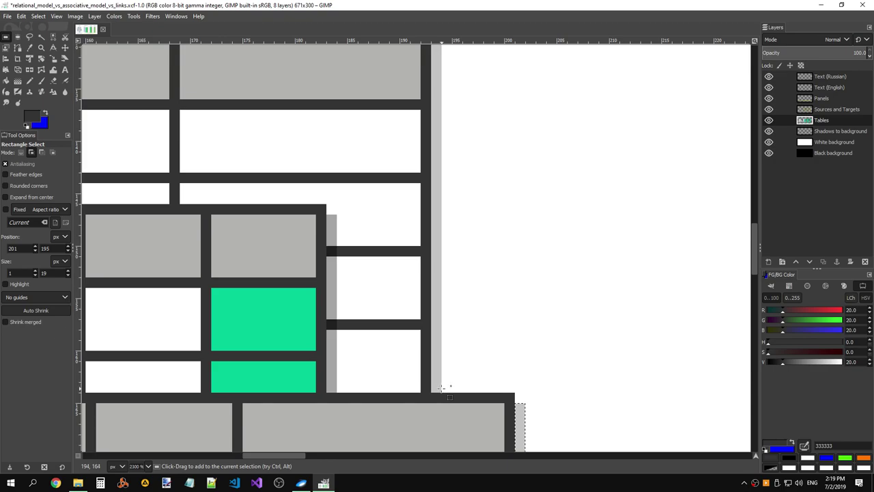
{"action": "scroll", "coordinate": [460, 173], "scroll_direction": "up", "scroll_amount": 5}
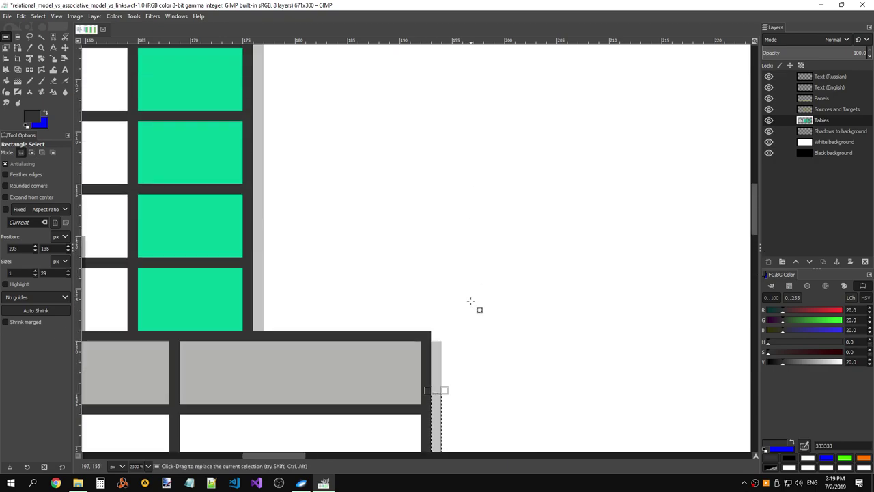
{"action": "mouse_move", "coordinate": [437, 346]}
{"action": "left_mouse_down"}
{"action": "mouse_move", "coordinate": [443, 376]}
{"action": "mouse_move", "coordinate": [441, 336]}
{"action": "left_mouse_up"}
{"action": "left_click_drag", "start_coordinate": [300, 454], "coordinate": [276, 454]}
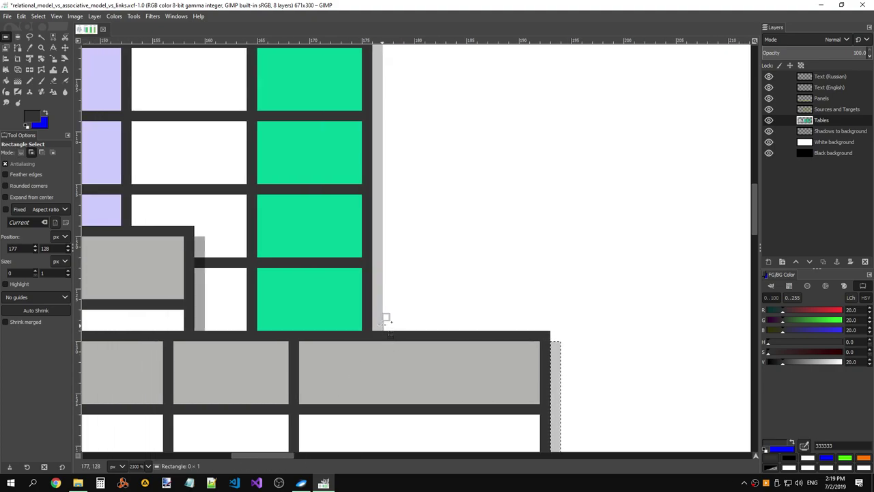
{"action": "left_click_drag", "start_coordinate": [384, 333], "coordinate": [375, 65]}
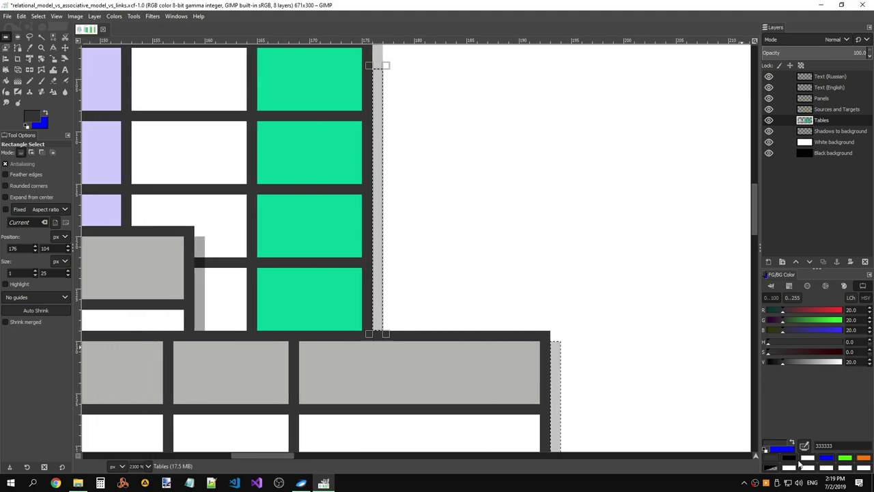
{"action": "mouse_move", "coordinate": [833, 461]}
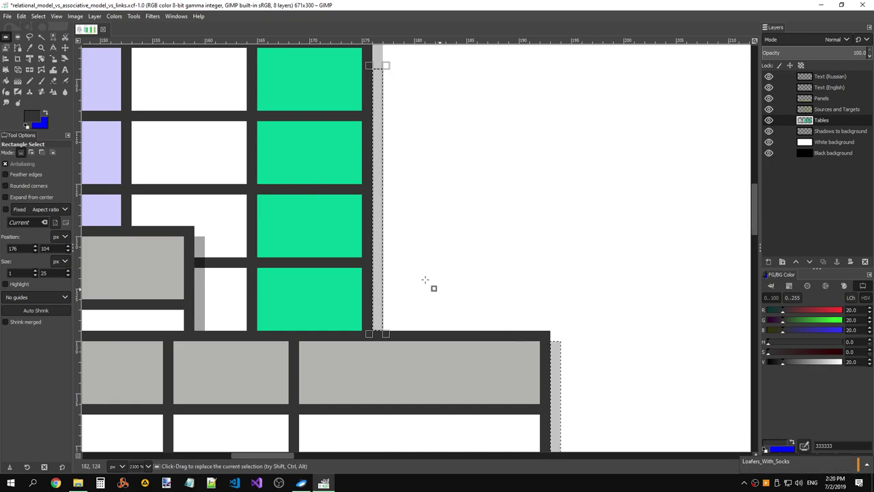
- Select the shadow strips beside the upper table and down the table's right side
{"action": "scroll", "coordinate": [402, 257], "scroll_direction": "up", "scroll_amount": 5}
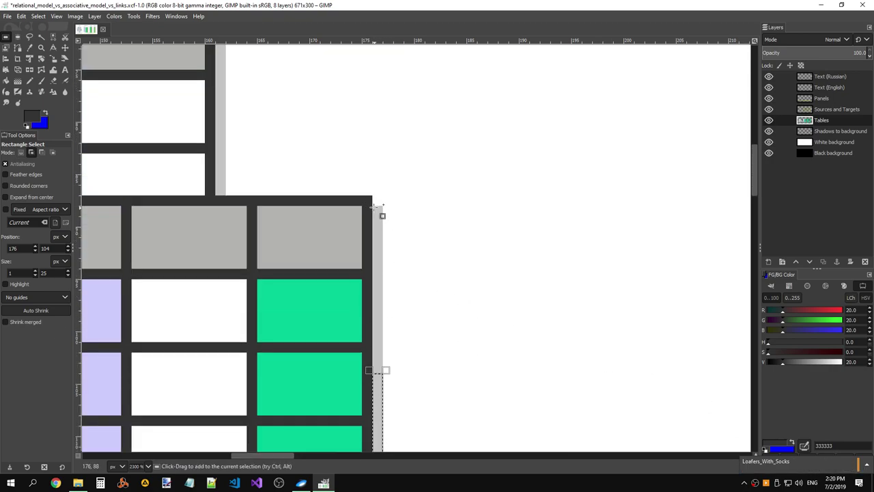
{"action": "left_click_drag", "start_coordinate": [377, 208], "coordinate": [386, 376]}
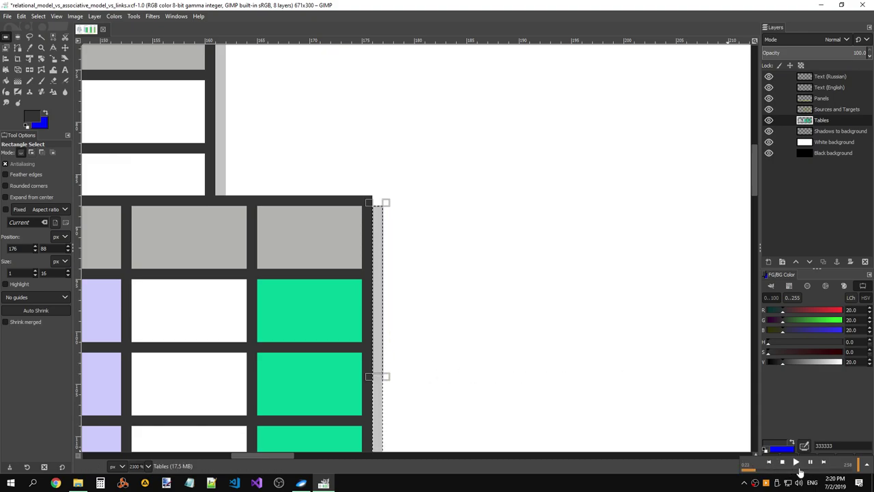
{"action": "left_click", "coordinate": [841, 465]}
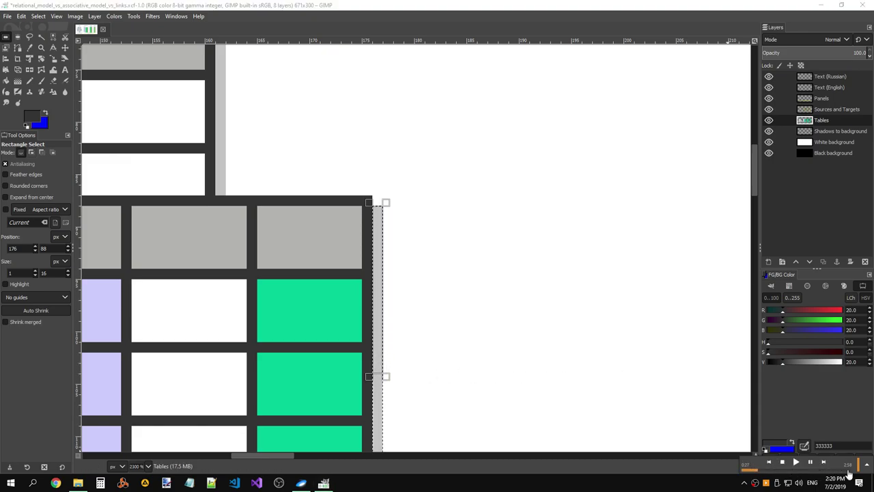
{"action": "left_click", "coordinate": [867, 465]}
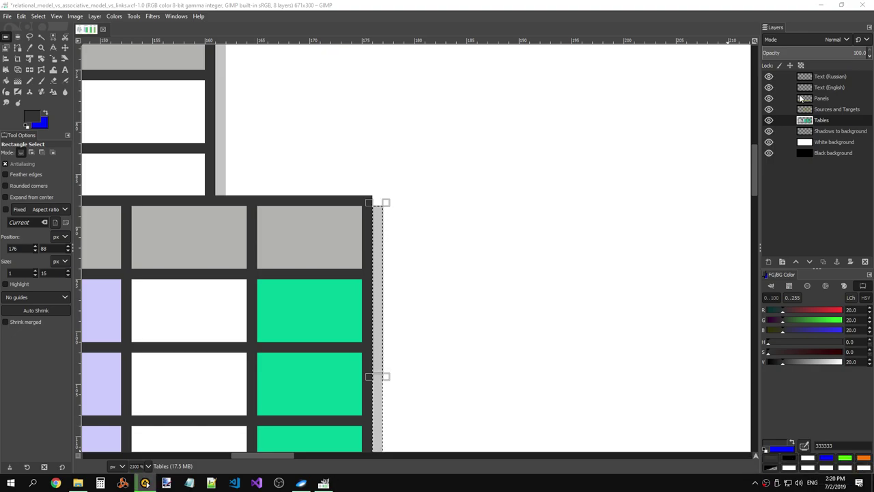
{"action": "scroll", "coordinate": [379, 205], "scroll_direction": "up", "scroll_amount": 5}
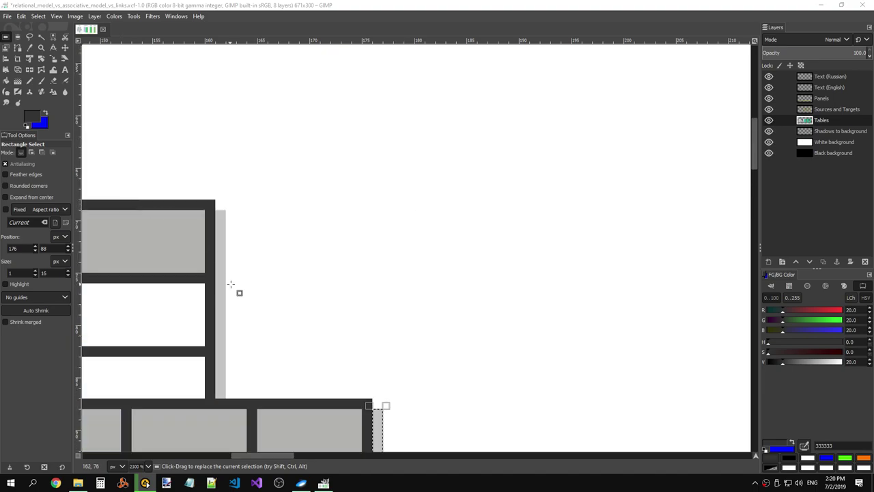
{"action": "left_click_drag", "start_coordinate": [225, 400], "coordinate": [215, 208]}
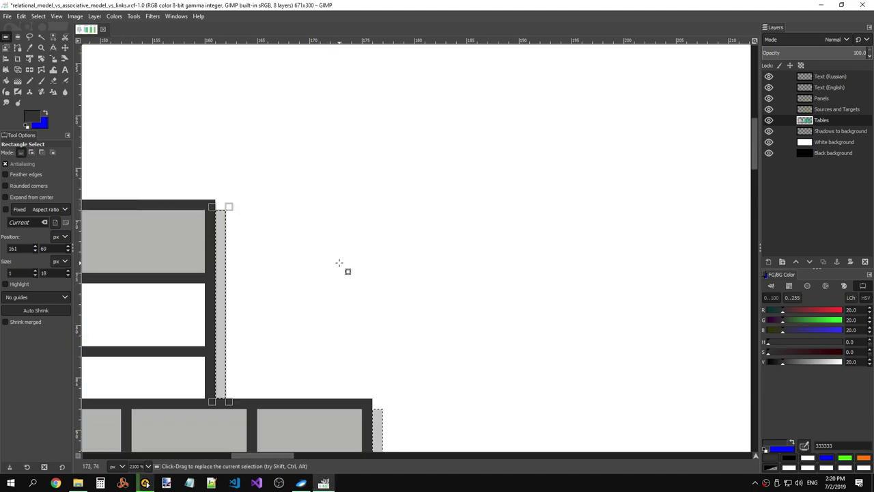
- Cut the selected shadow strips from Tables and paste them as a floating selection
{"action": "key", "text": "ctrl+x"}
{"action": "scroll", "coordinate": [491, 254], "scroll_direction": "down", "scroll_amount": 8}
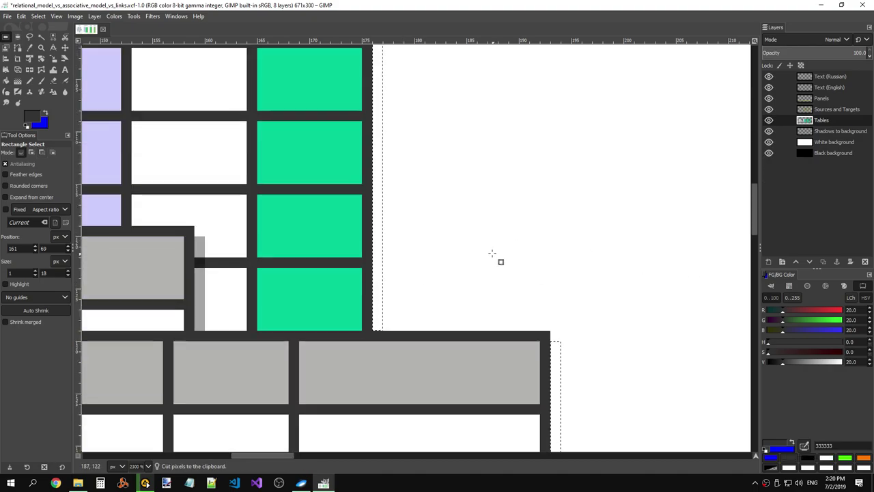
{"action": "scroll", "coordinate": [491, 254], "scroll_direction": "down", "scroll_amount": 7}
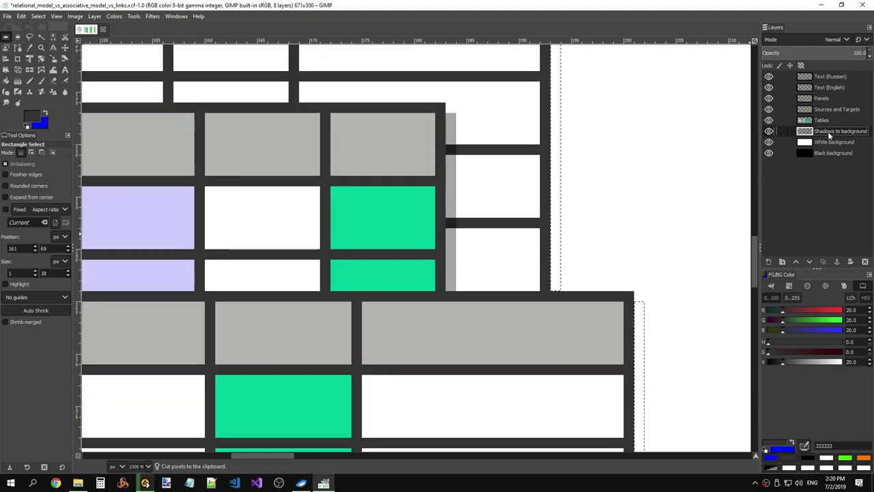
{"action": "key", "text": "ctrl+v"}
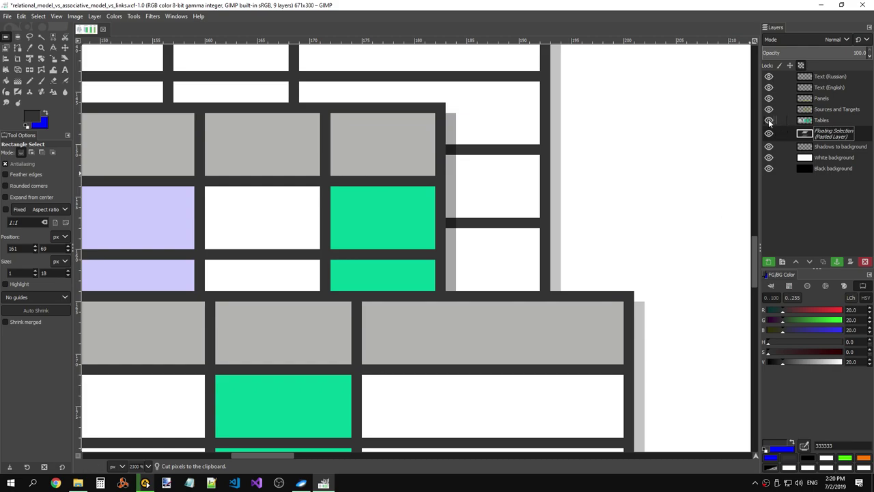
- Anchor the pasted strips onto Shadows to background, select Tables, and hide the shadows layer
{"action": "left_click", "coordinate": [769, 132]}
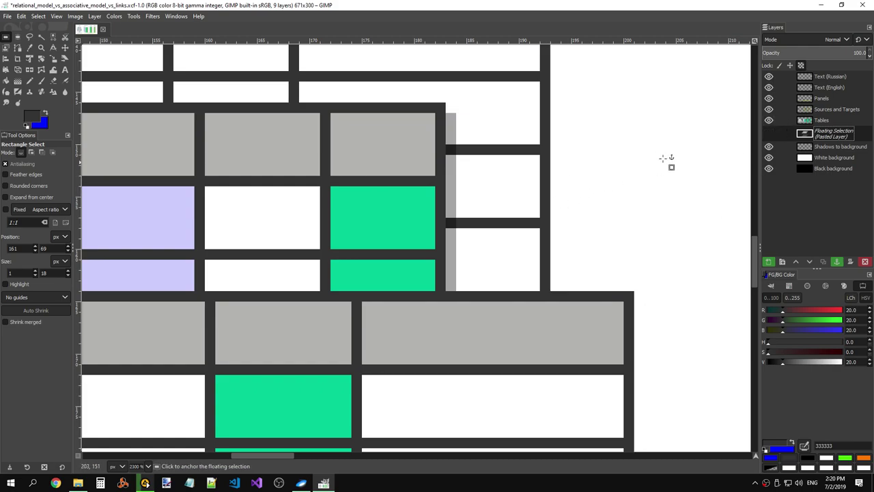
{"action": "left_click", "coordinate": [782, 109]}
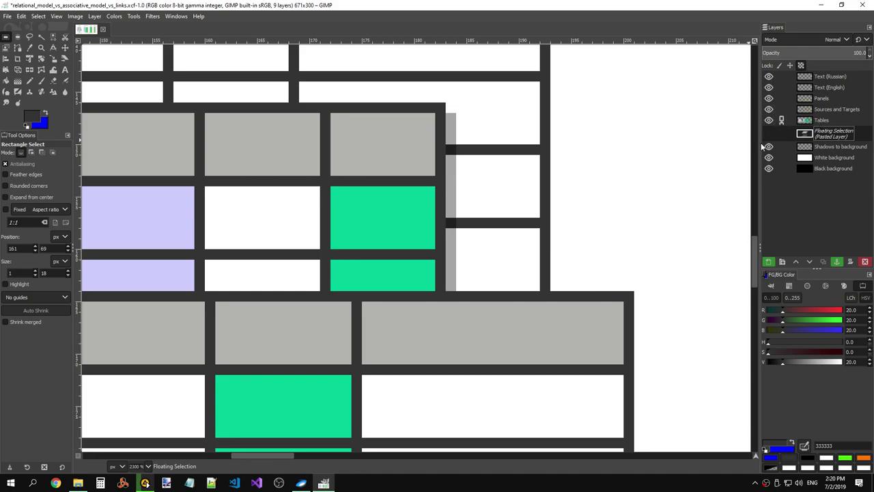
{"action": "left_click", "coordinate": [780, 121]}
{"action": "left_click", "coordinate": [816, 119]}
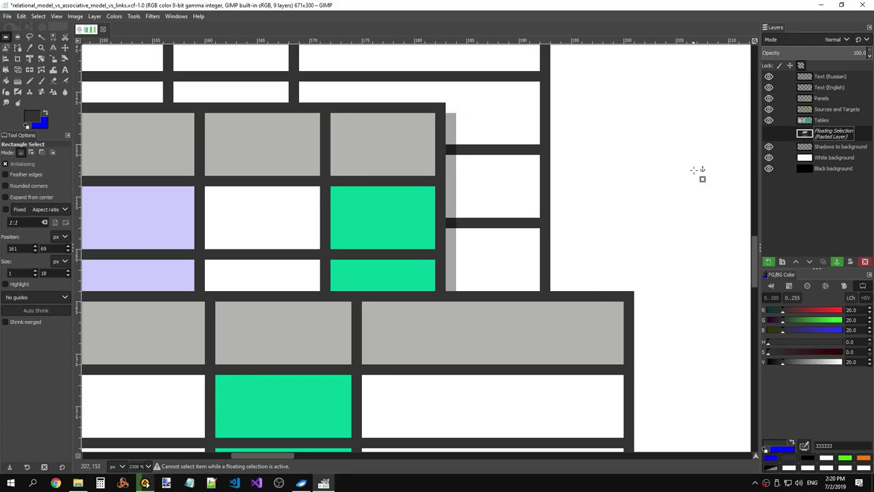
{"action": "scroll", "coordinate": [696, 148], "scroll_direction": "up", "scroll_amount": 3}
{"action": "scroll", "coordinate": [697, 148], "scroll_direction": "up", "scroll_amount": 3}
{"action": "left_click", "coordinate": [769, 134]}
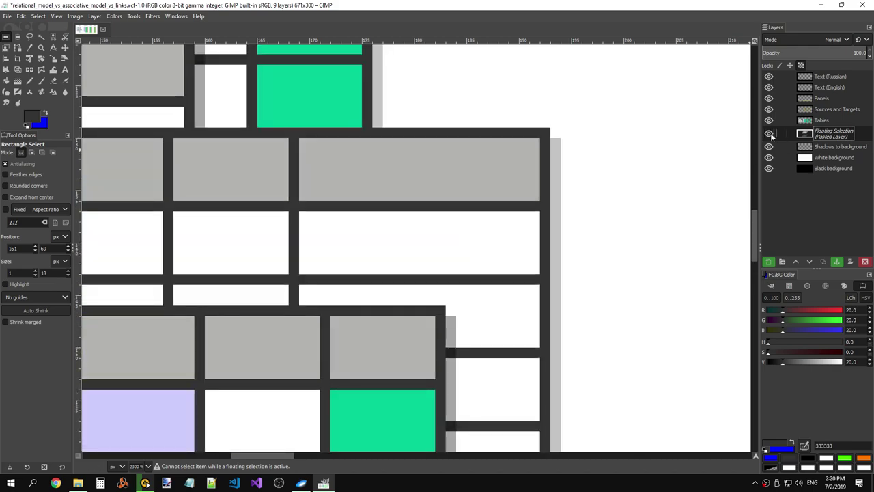
{"action": "left_click", "coordinate": [771, 133]}
{"action": "left_click", "coordinate": [655, 176]}
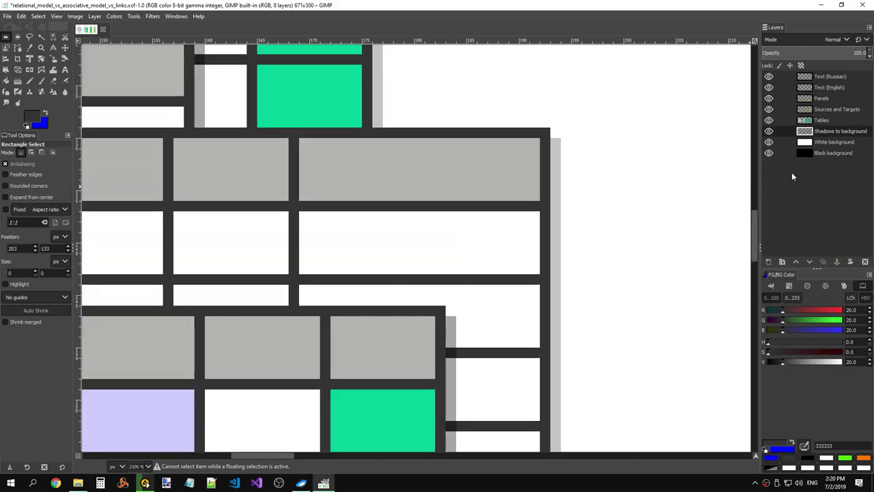
{"action": "left_click", "coordinate": [822, 121]}
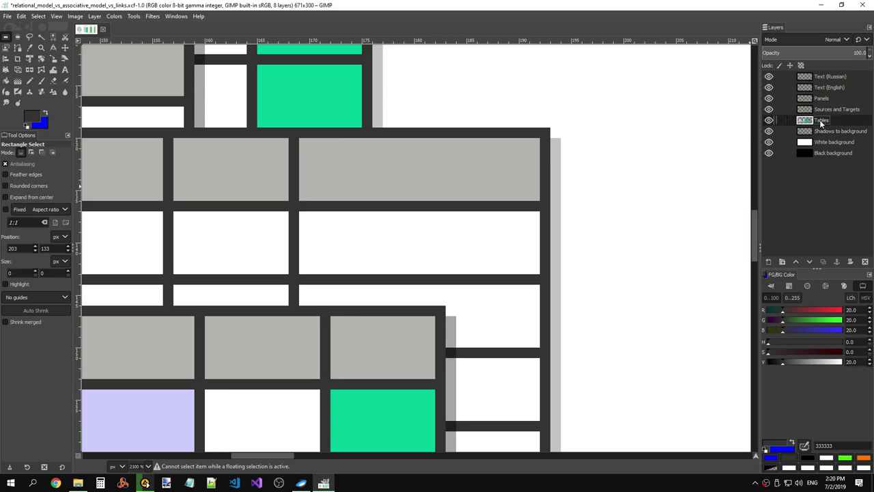
{"action": "left_click", "coordinate": [769, 132]}
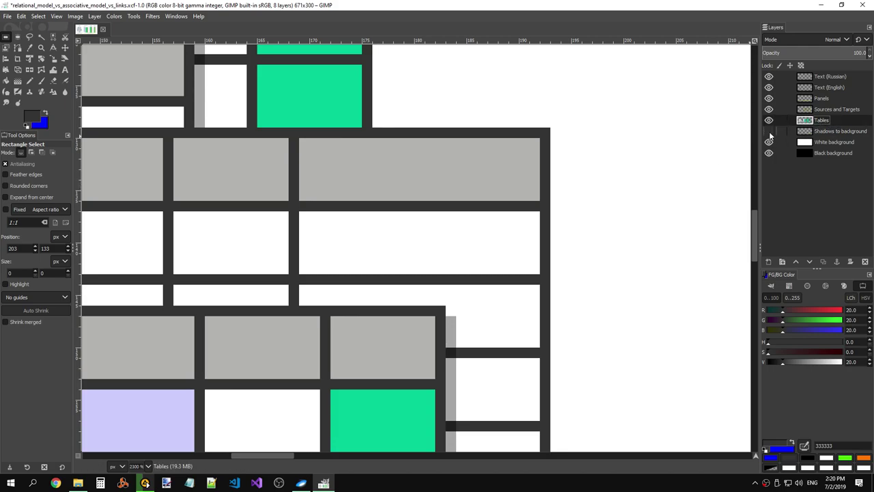
- Select the leftover shadow patches between tables, at a top edge, and by the lower-middle table
{"action": "scroll", "coordinate": [576, 113], "scroll_direction": "down", "scroll_amount": 1}
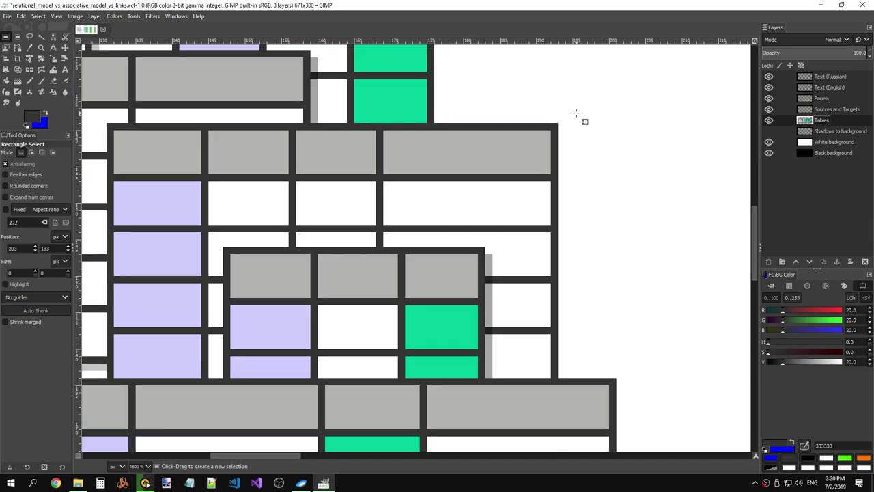
{"action": "scroll", "coordinate": [576, 113], "scroll_direction": "down", "scroll_amount": 1}
{"action": "scroll", "coordinate": [576, 113], "scroll_direction": "down", "scroll_amount": 2}
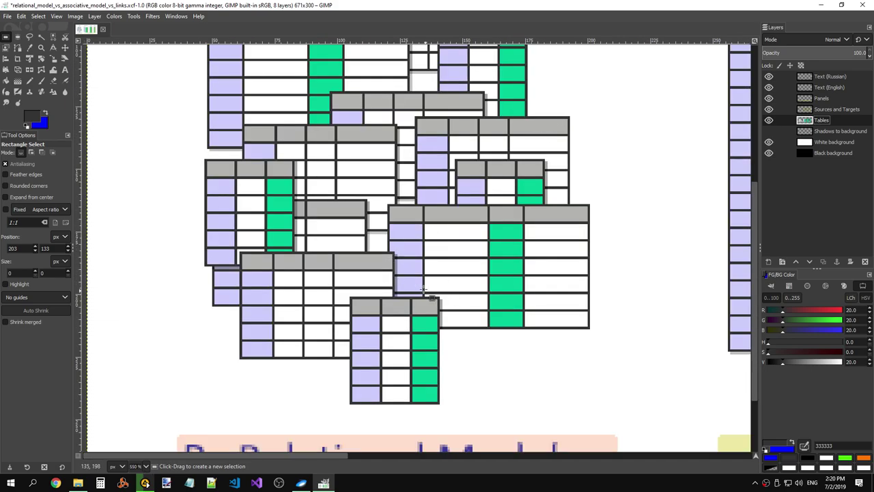
{"action": "scroll", "coordinate": [370, 307], "scroll_direction": "up", "scroll_amount": 3}
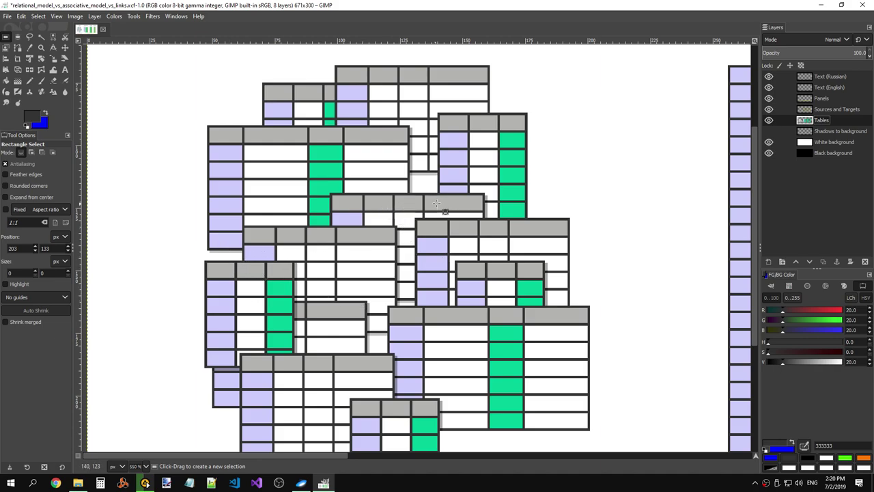
{"action": "left_click_drag", "start_coordinate": [419, 182], "coordinate": [444, 200]}
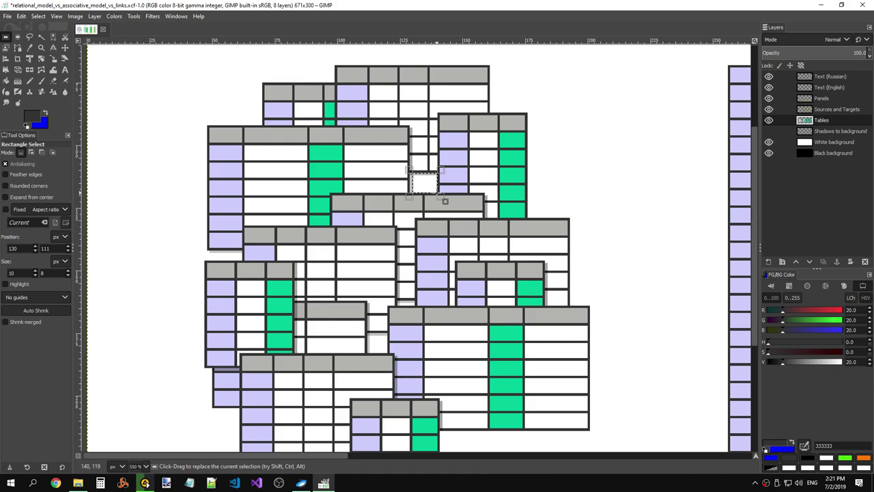
{"action": "left_click_drag", "start_coordinate": [412, 172], "coordinate": [451, 203]}
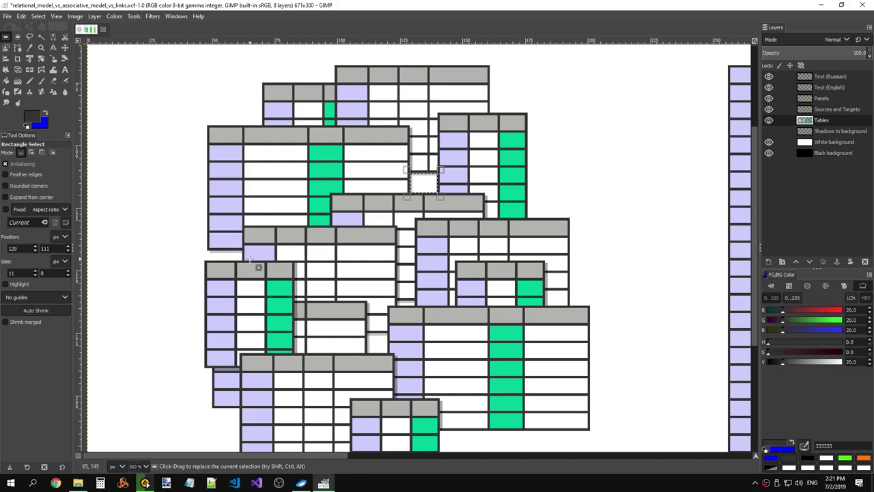
{"action": "left_click_drag", "start_coordinate": [208, 251], "coordinate": [242, 261]}
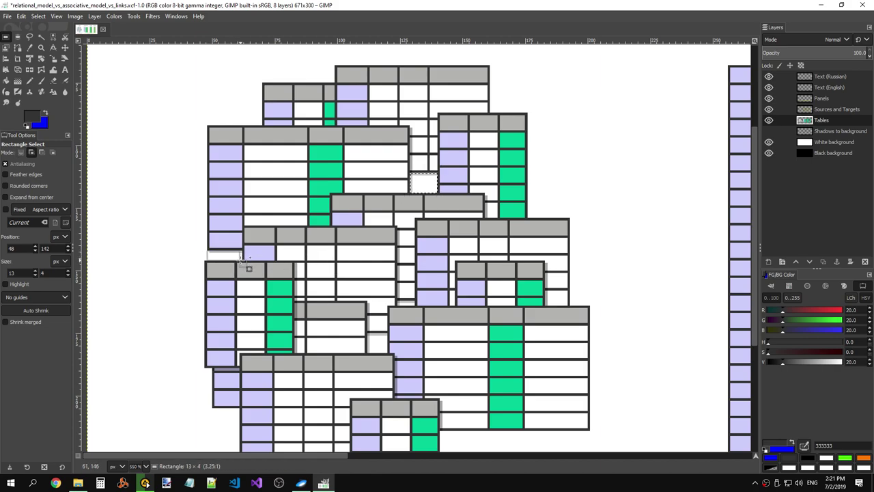
{"action": "left_click_drag", "start_coordinate": [400, 302], "coordinate": [425, 309]}
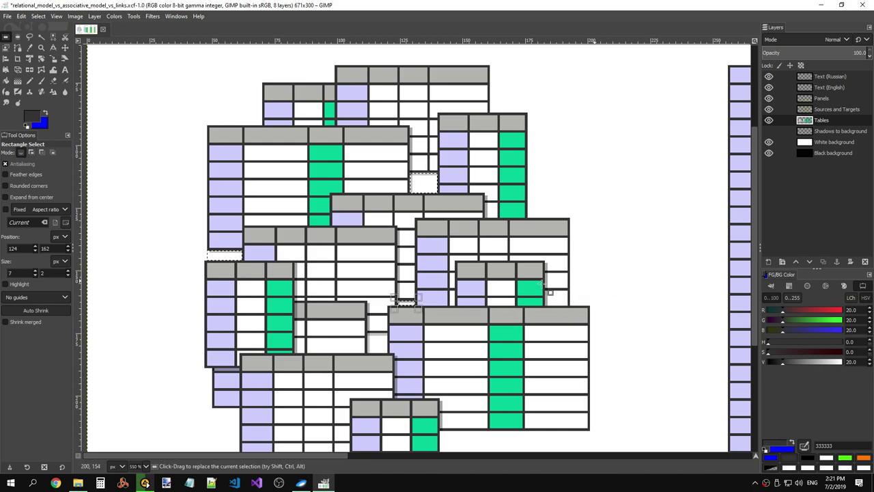
{"action": "left_click_drag", "start_coordinate": [362, 329], "coordinate": [392, 359]}
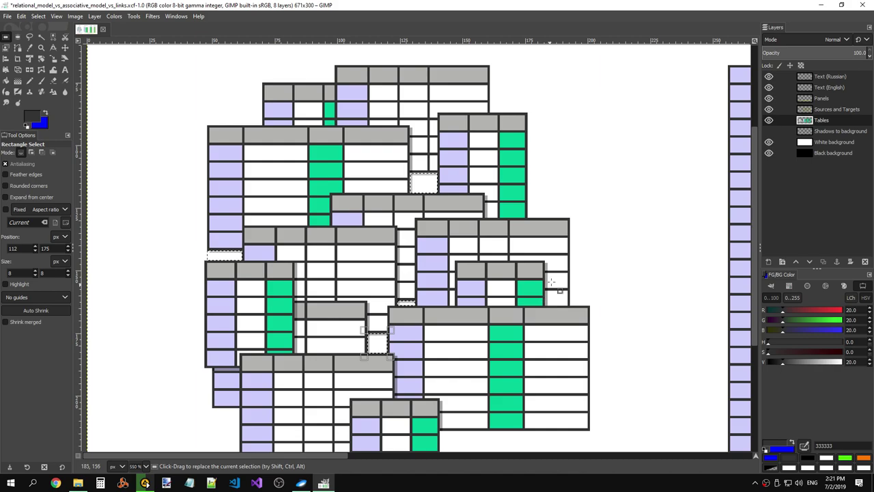
{"action": "scroll", "coordinate": [636, 254], "scroll_direction": "down", "scroll_amount": 3}
{"action": "scroll", "coordinate": [636, 252], "scroll_direction": "up", "scroll_amount": 3}
{"action": "scroll", "coordinate": [636, 252], "scroll_direction": "down", "scroll_amount": 3}
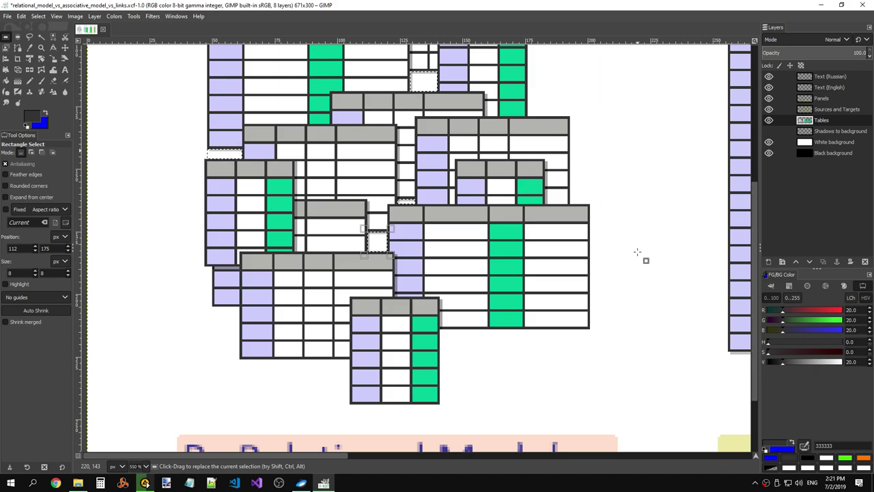
{"action": "scroll", "coordinate": [638, 252], "scroll_direction": "up", "scroll_amount": 3}
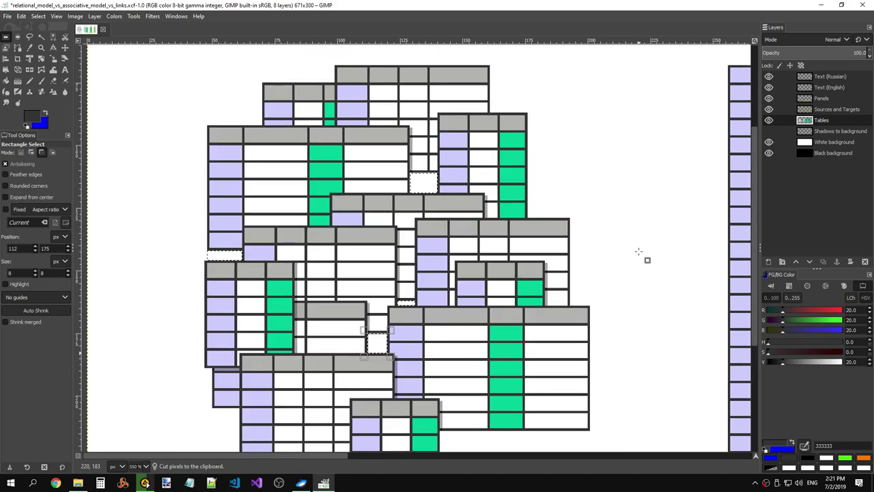
- Paste the cut pieces, discard the floating layer, and turn on Shadows to background
{"action": "key", "text": "ctrl+v"}
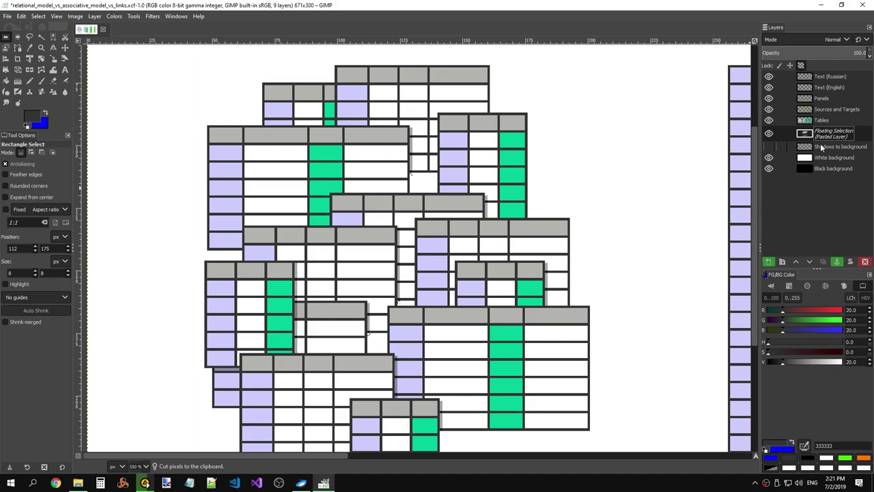
{"action": "left_click", "coordinate": [823, 150]}
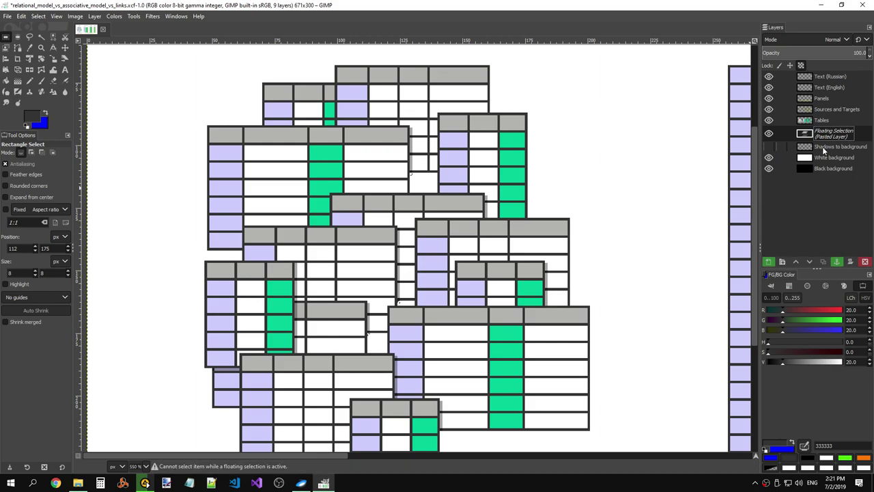
{"action": "left_click", "coordinate": [863, 261]}
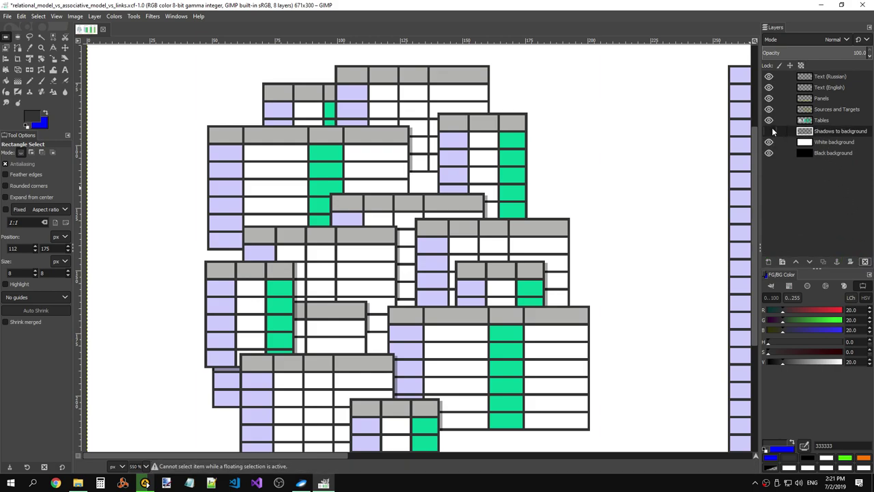
{"action": "left_click", "coordinate": [769, 131]}
{"action": "left_click", "coordinate": [769, 131]}
{"action": "left_click", "coordinate": [769, 131]}
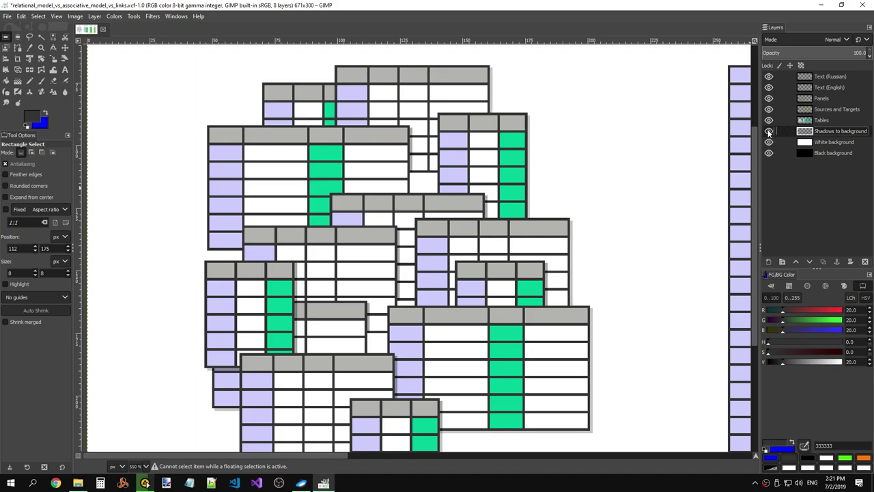
- Re-paste and undo repeatedly to compare, leaving the pasted pieces removed
{"action": "key", "text": "ctrl+v"}
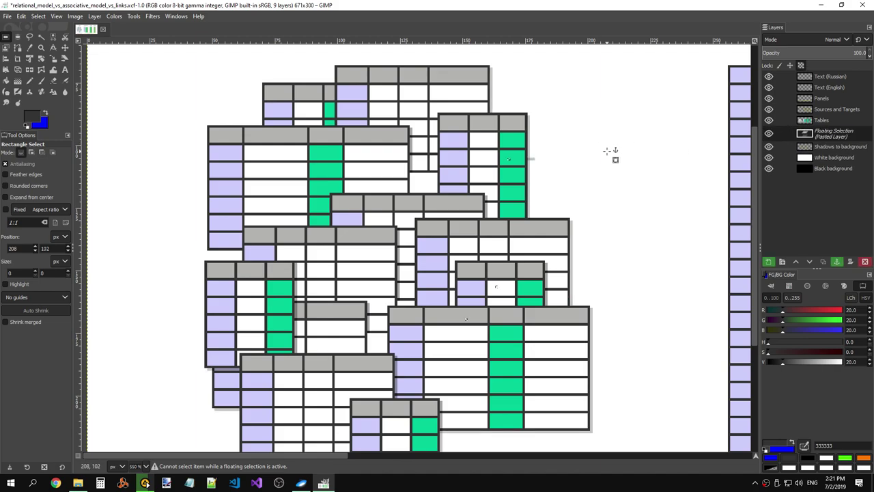
{"action": "key", "text": "ctrl+z"}
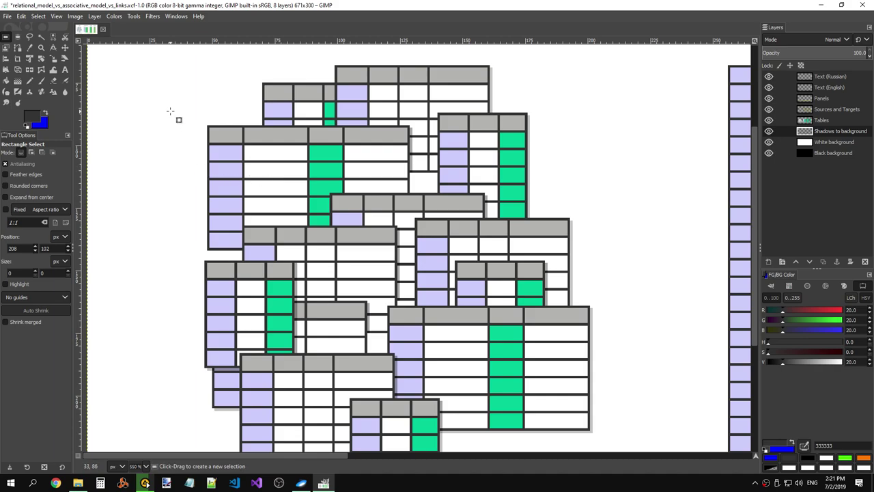
{"action": "key", "text": "ctrl+v"}
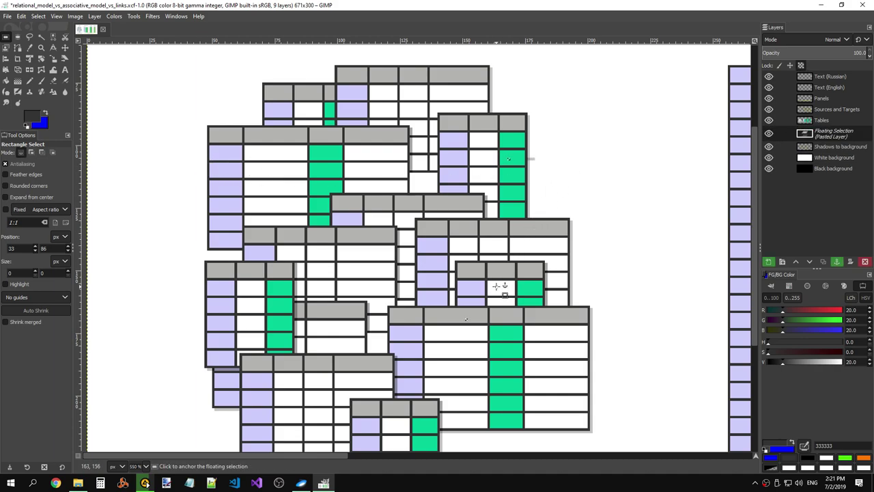
{"action": "key", "text": "ctrl+z"}
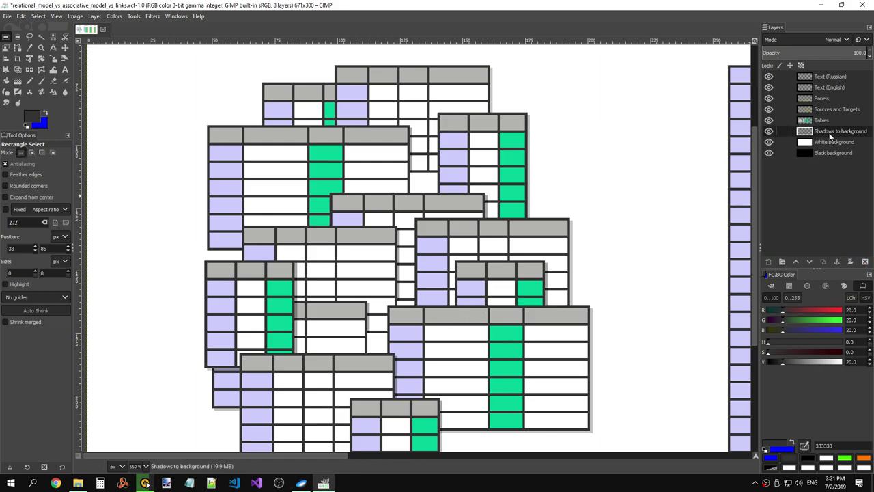
{"action": "key", "text": "ctrl+v"}
{"action": "key", "text": "ctrl+z"}
{"action": "key", "text": "ctrl+z"}
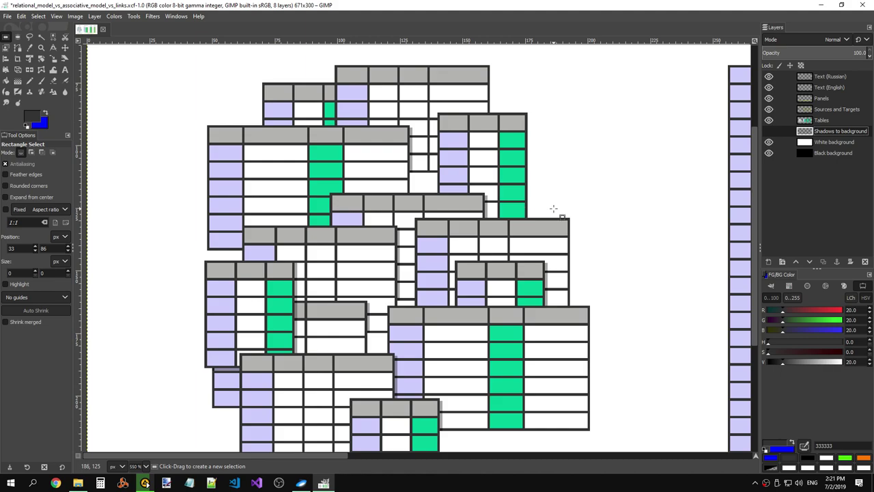
- Restore the shadow-patch selection with undo and cut the patches out
{"action": "left_click", "coordinate": [770, 131]}
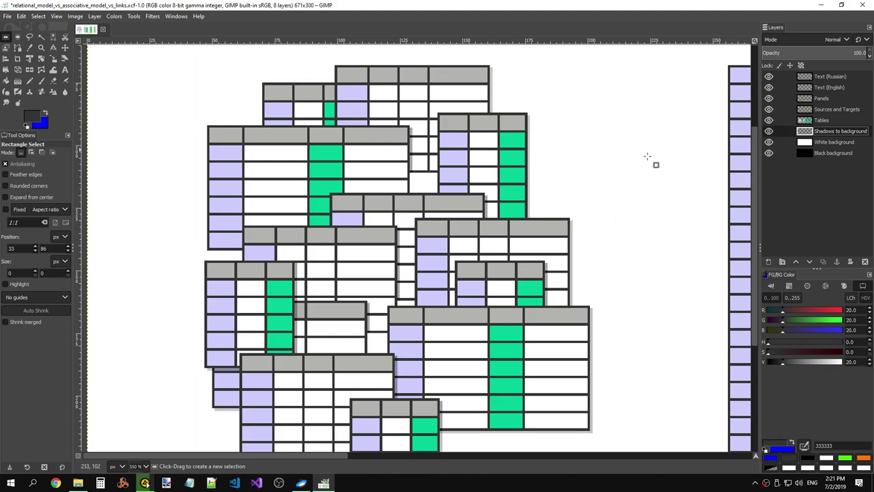
{"action": "key", "text": "ctrl+z"}
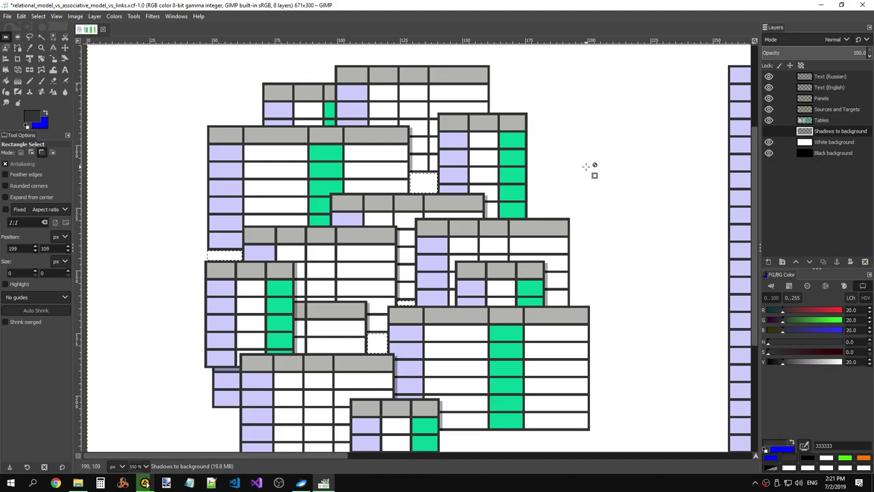
{"action": "key", "text": "ctrl+z"}
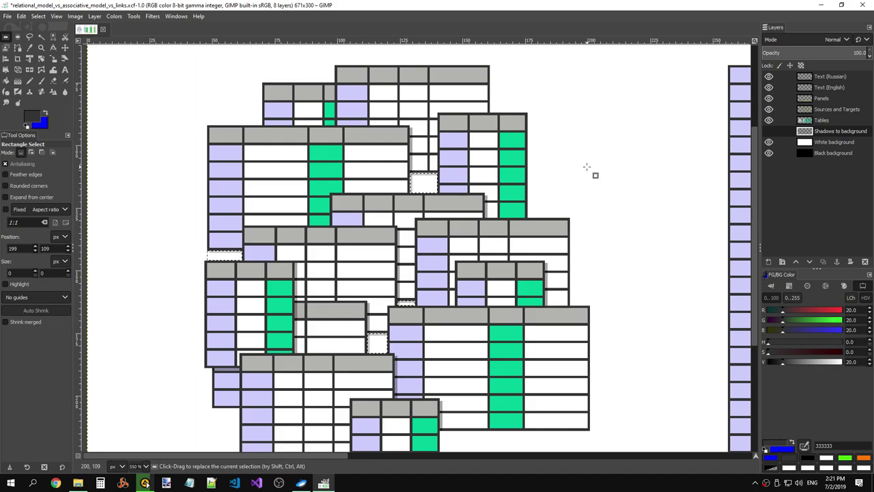
{"action": "key", "text": "ctrl+x"}
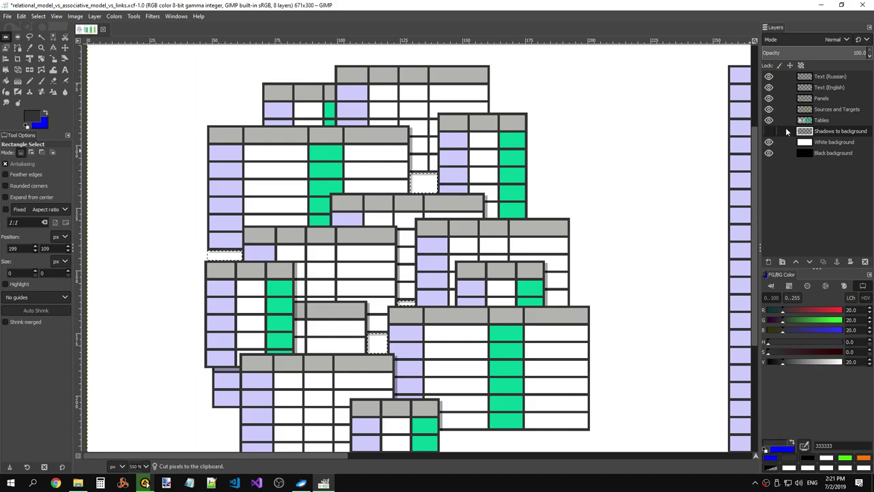
- Show Shadows to background again, paste on Tables, then undo that paste
{"action": "left_click", "coordinate": [769, 131]}
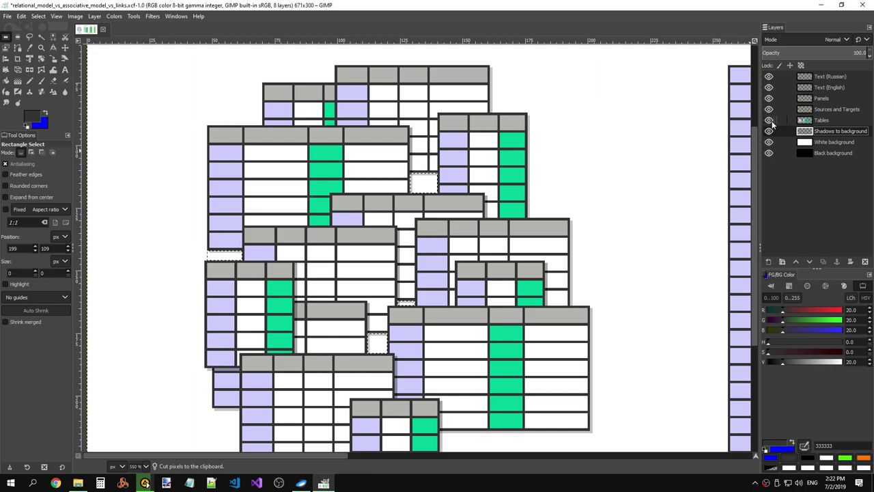
{"action": "left_click", "coordinate": [808, 121]}
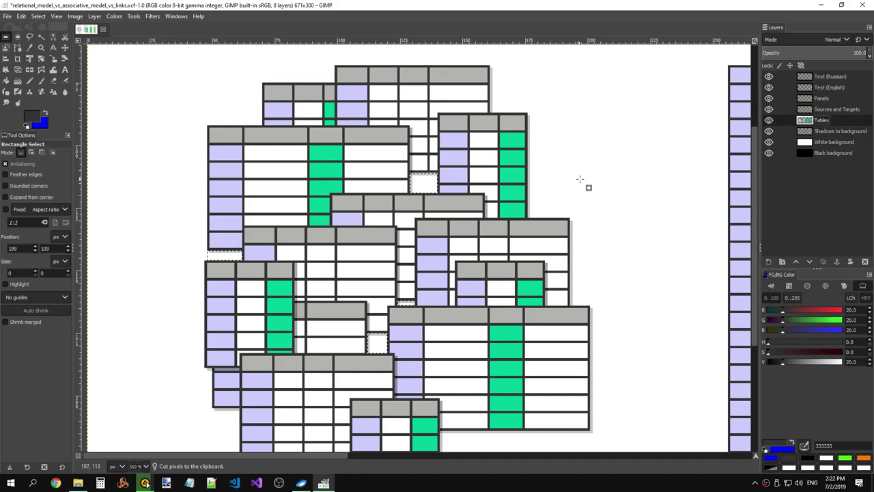
{"action": "key", "text": "ctrl+v"}
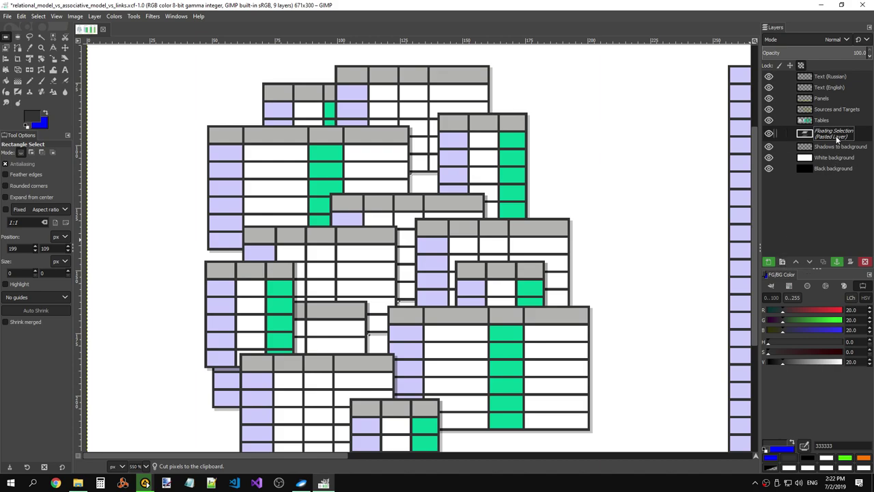
{"action": "key", "text": "ctrl+z"}
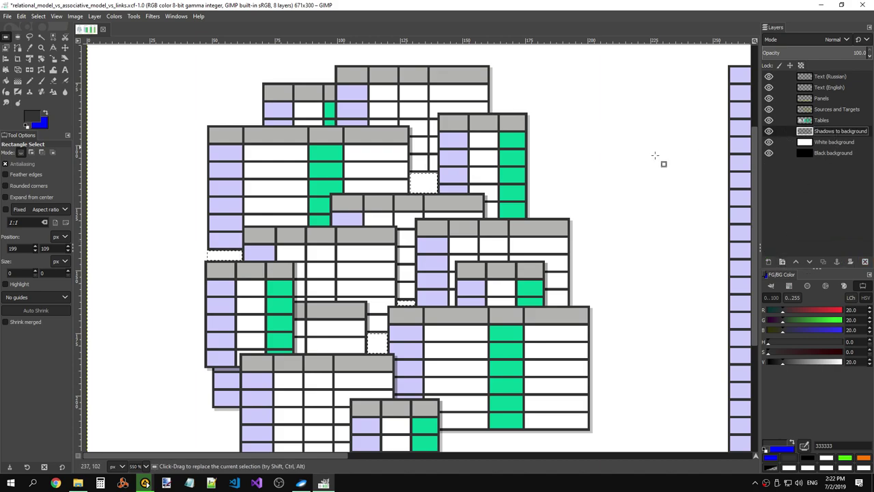
- Clear the trial selection and make Tables the active layer
{"action": "left_click_drag", "start_coordinate": [437, 173], "coordinate": [208, 352]}
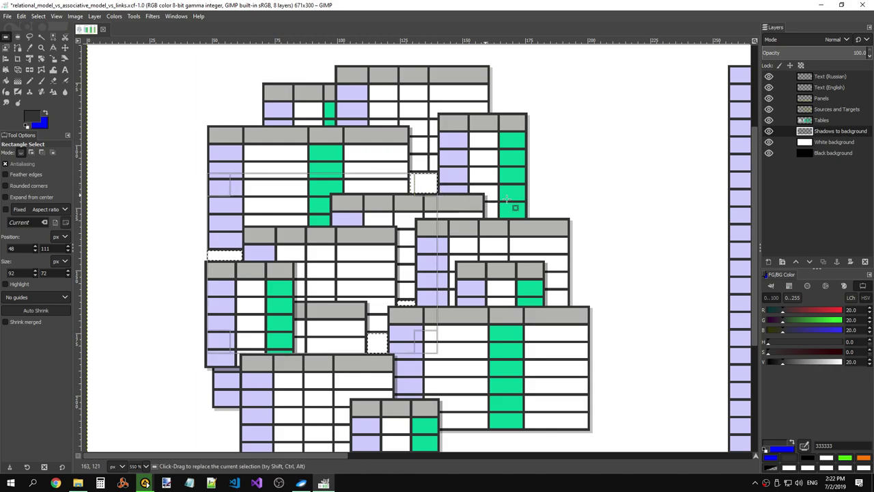
{"action": "left_click", "coordinate": [550, 185]}
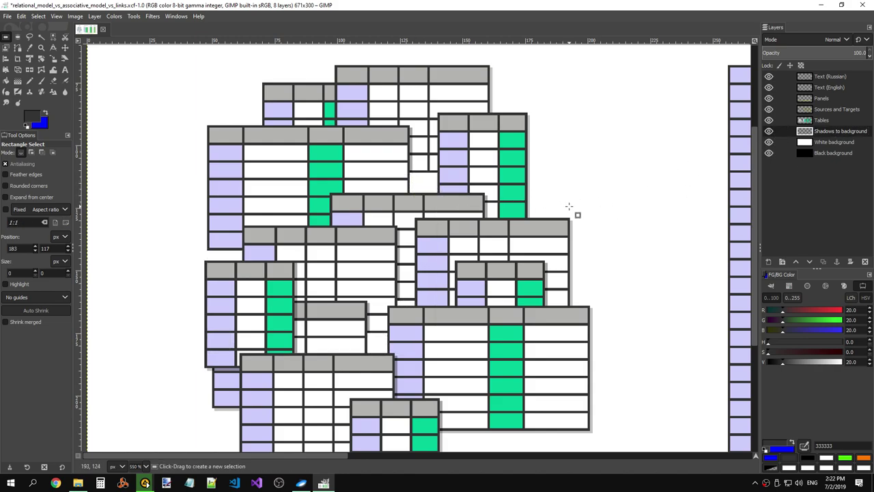
{"action": "left_click", "coordinate": [836, 120]}
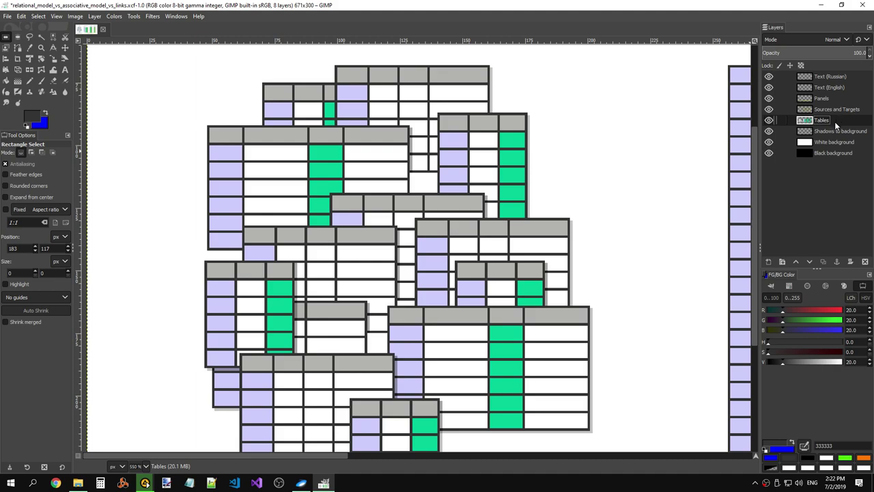
{"action": "left_click", "coordinate": [830, 131]}
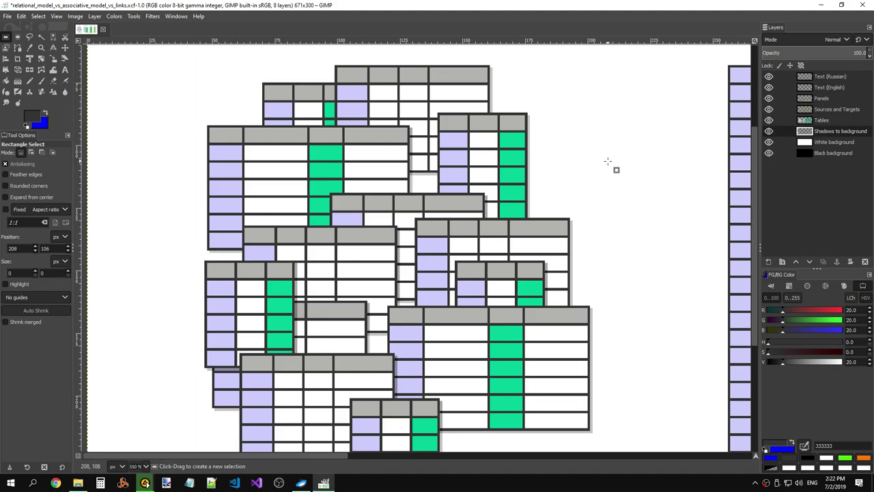
{"action": "left_click", "coordinate": [830, 121]}
{"action": "left_click", "coordinate": [829, 132]}
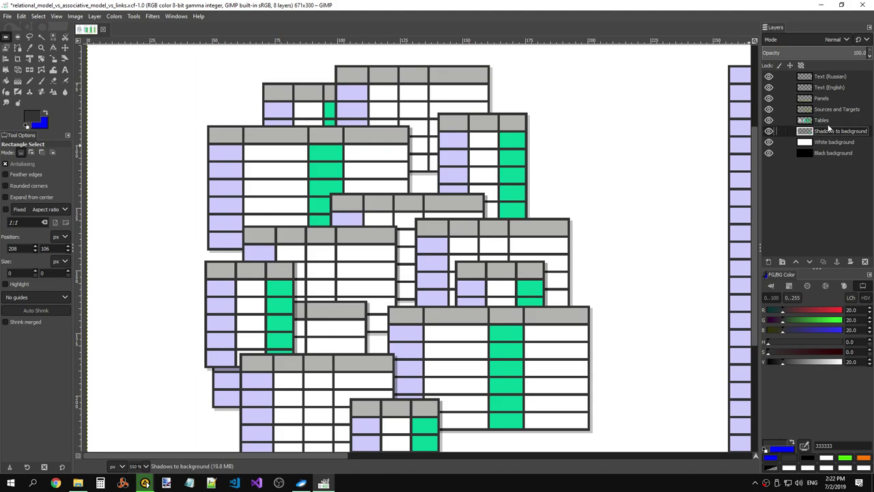
{"action": "left_click", "coordinate": [827, 120]}
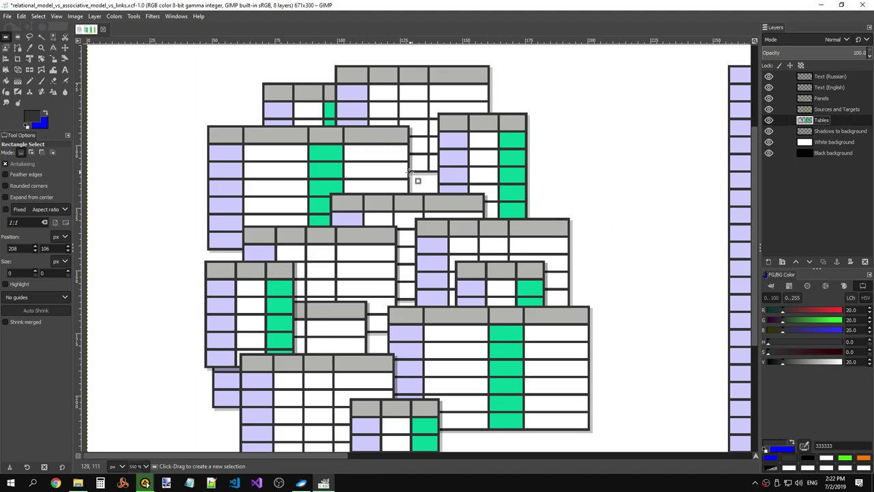
- Cut the small patch between the upper tables and paste-anchor it onto Shadows to background
{"action": "left_click_drag", "start_coordinate": [412, 176], "coordinate": [441, 197]}
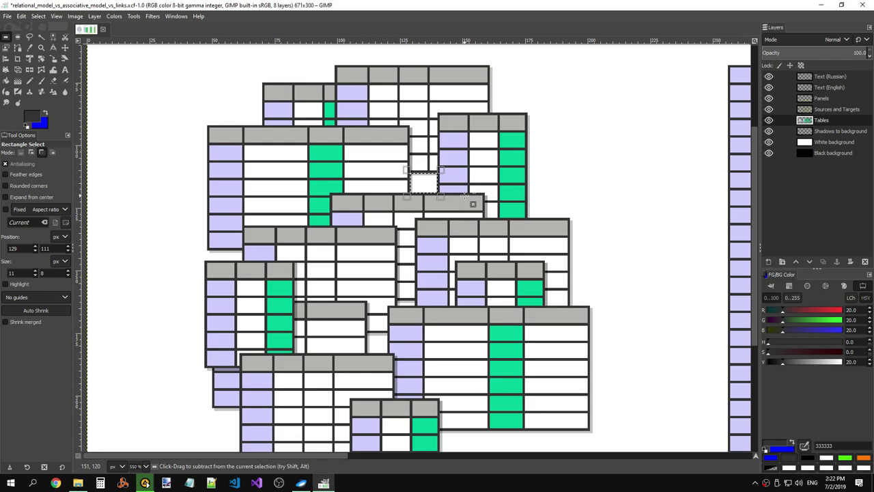
{"action": "key", "text": "ctrl+x"}
{"action": "left_click", "coordinate": [833, 132]}
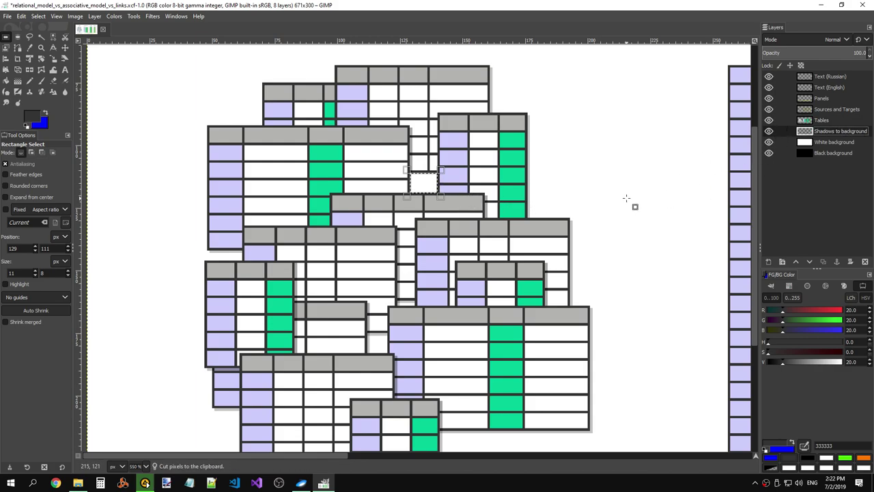
{"action": "key", "text": "ctrl+v"}
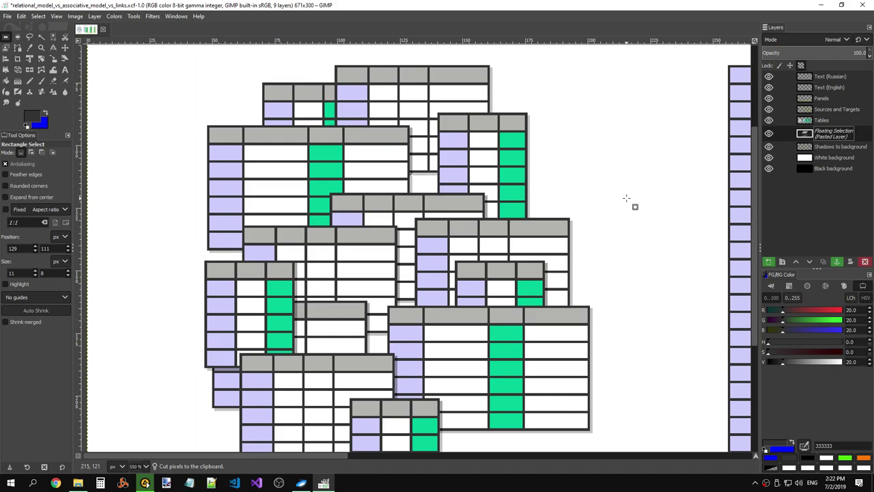
{"action": "key", "text": "ctrl+h"}
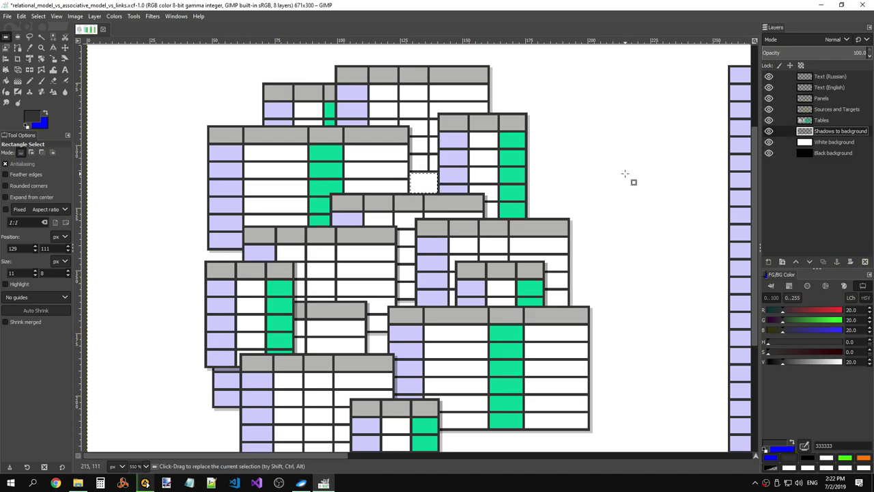
- Paste and anchor the patch again, then end on the Shadows to background layer
{"action": "left_click", "coordinate": [618, 209]}
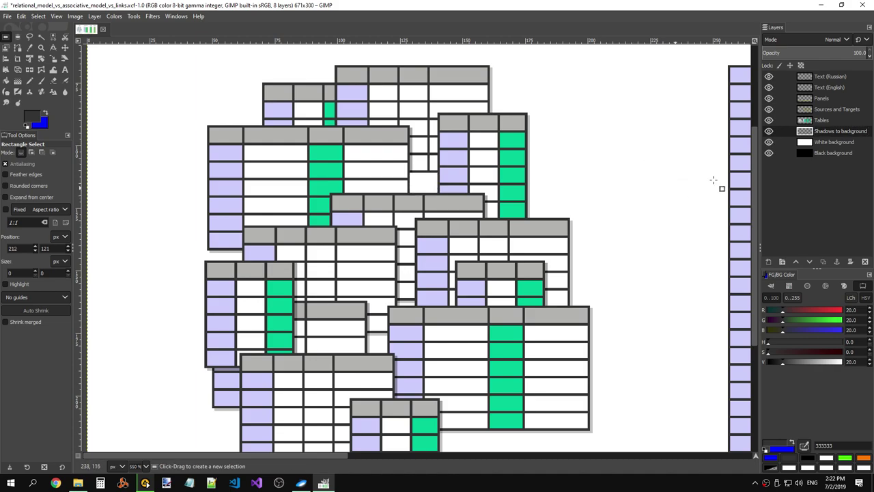
{"action": "key", "text": "ctrl+v"}
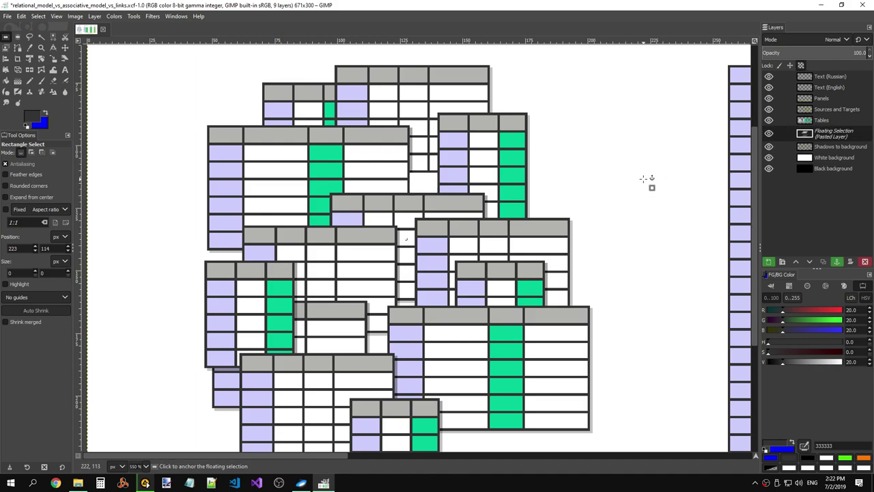
{"action": "left_click", "coordinate": [583, 246]}
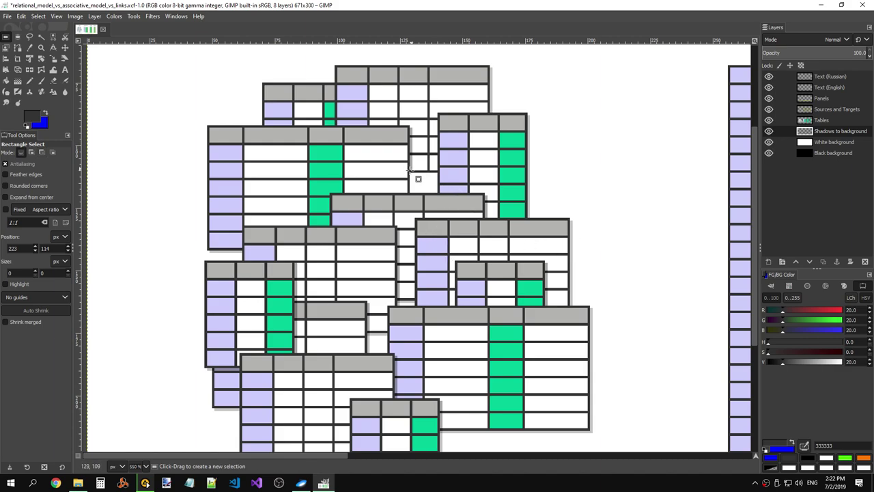
{"action": "left_click", "coordinate": [835, 121]}
{"action": "left_click", "coordinate": [842, 134]}
- Select the shadow patch between the upper tables and cut it via the context menu
{"action": "left_click", "coordinate": [769, 131]}
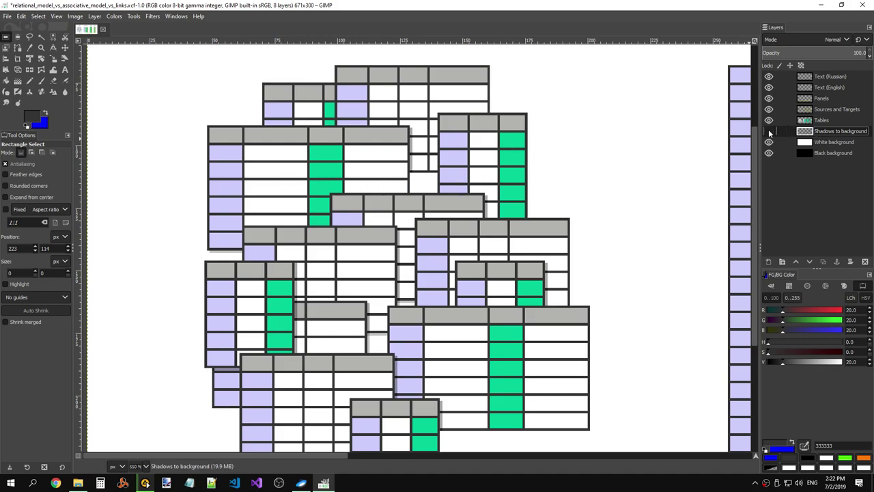
{"action": "left_click", "coordinate": [769, 131]}
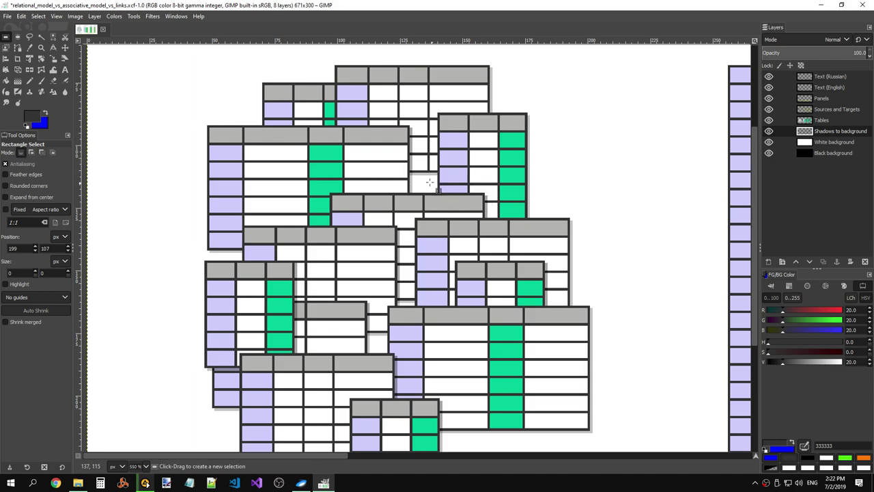
{"action": "left_click_drag", "start_coordinate": [407, 170], "coordinate": [445, 201]}
{"action": "right_click", "coordinate": [432, 189]}
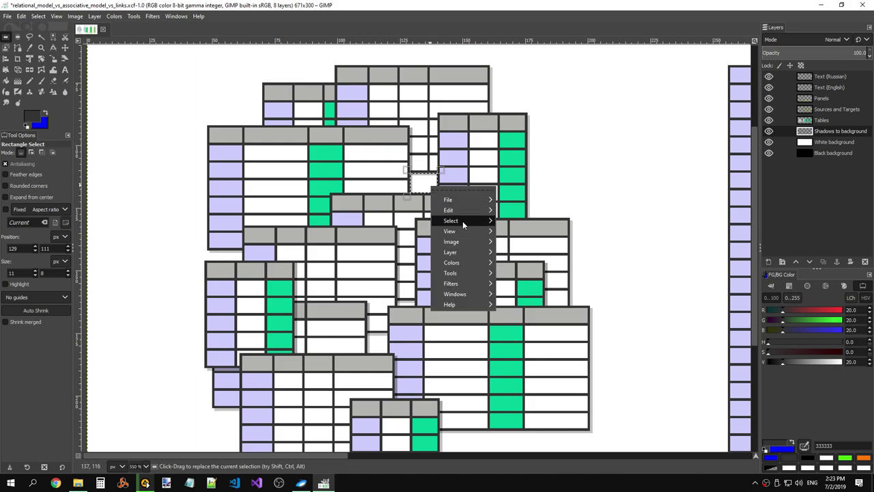
{"action": "mouse_move", "coordinate": [459, 210]}
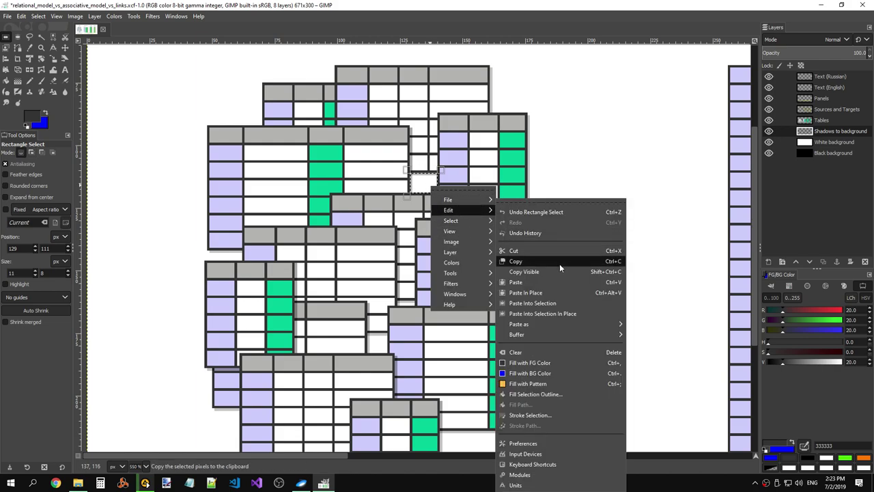
{"action": "left_click", "coordinate": [518, 251]}
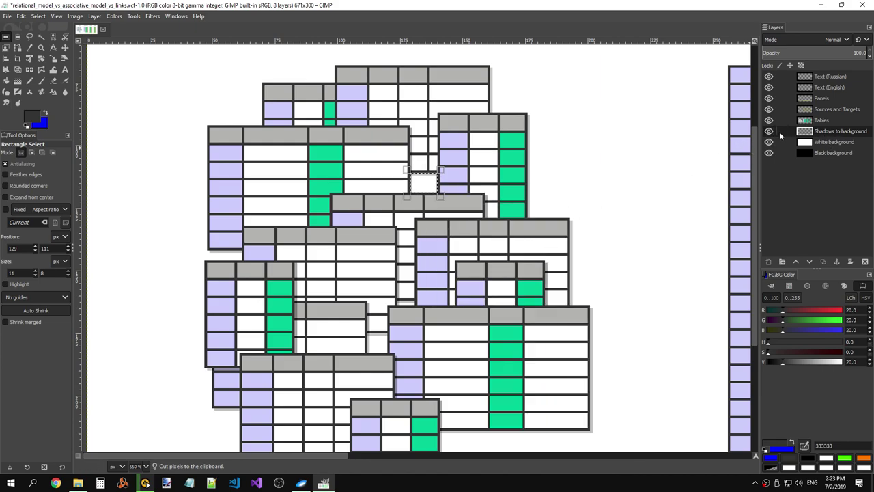
- Cut the patch from Tables, then paste and anchor it on Shadows to background
{"action": "left_click", "coordinate": [818, 122]}
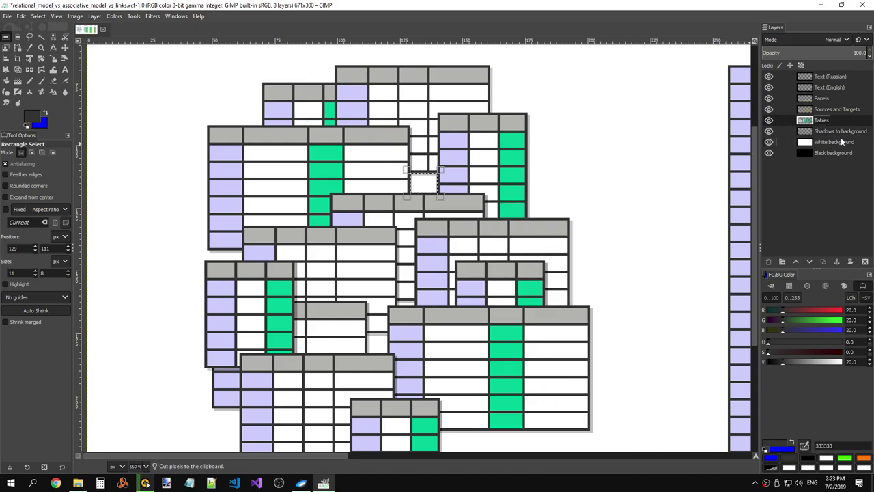
{"action": "left_click_drag", "start_coordinate": [442, 196], "coordinate": [432, 191]}
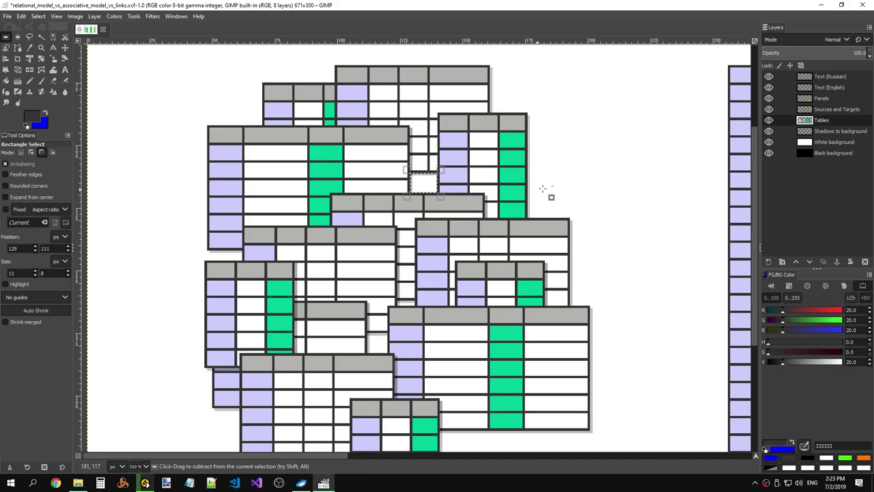
{"action": "key", "text": "ctrl+z"}
{"action": "key", "text": "ctrl+x"}
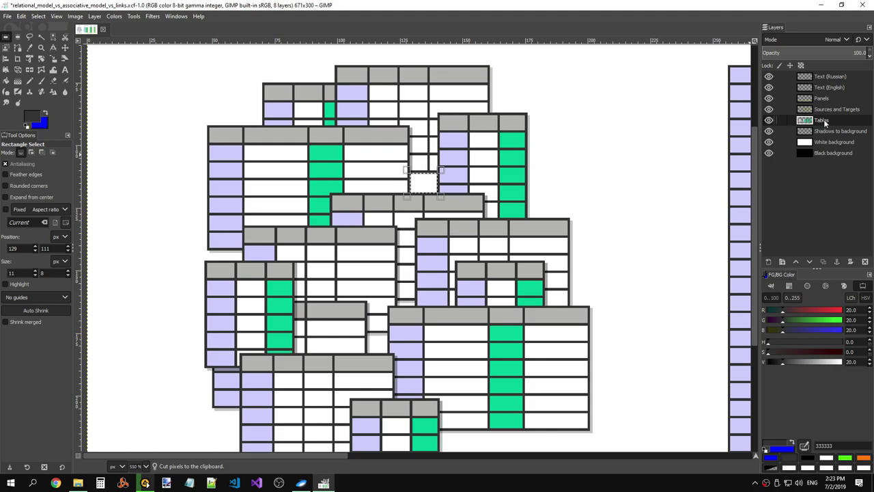
{"action": "left_click", "coordinate": [593, 151]}
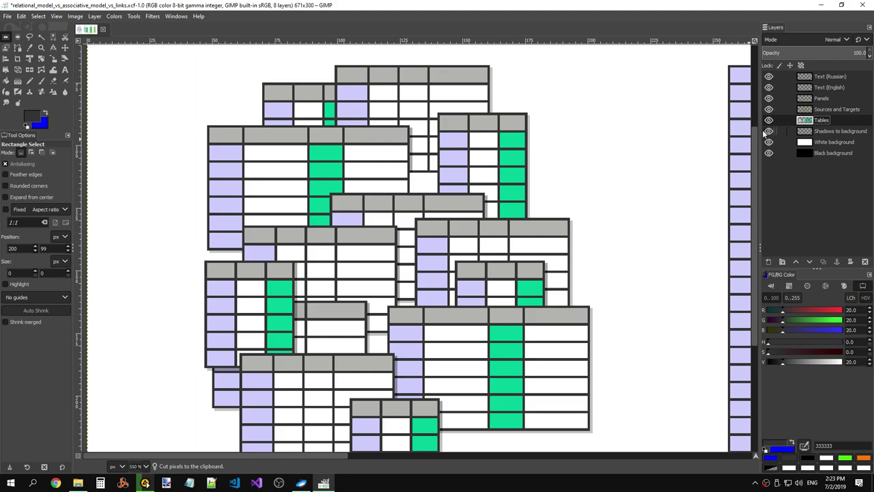
{"action": "left_click", "coordinate": [835, 135]}
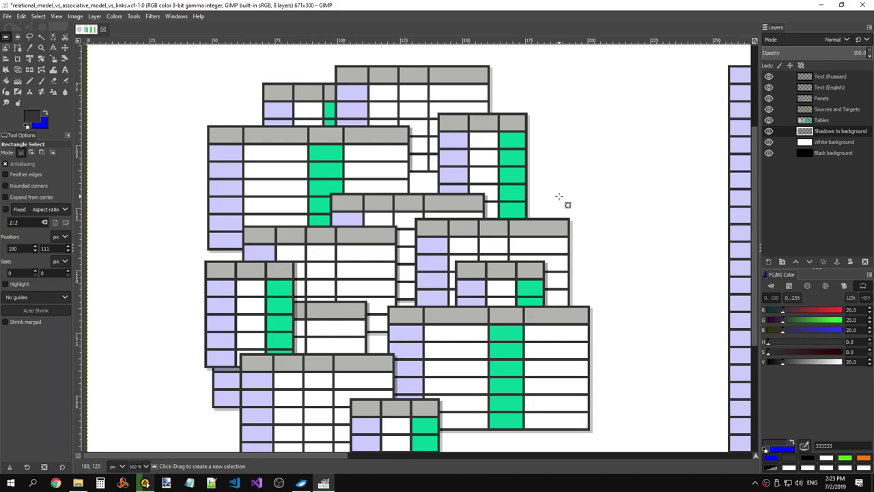
{"action": "key", "text": "ctrl+v"}
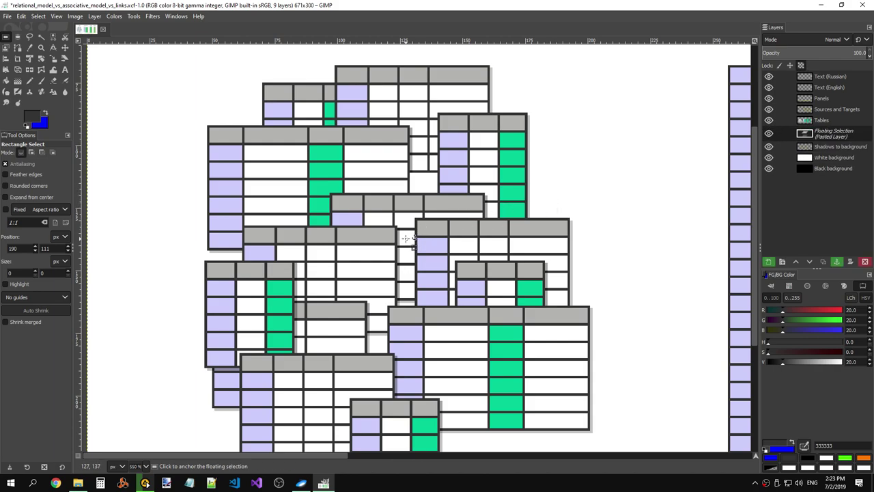
{"action": "key", "text": "ctrl+h"}
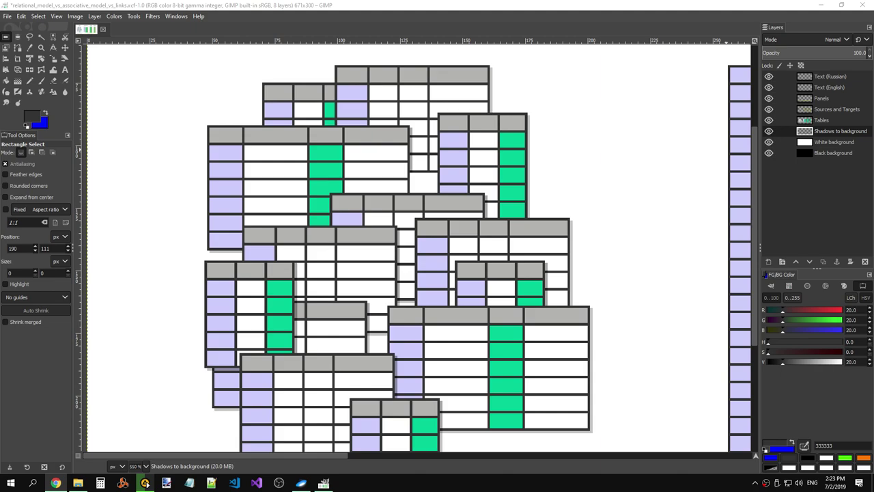
- Search 'gimp copy selection to another layer' and open the Super User result in a new tab
{"action": "double_click", "coordinate": [318, 67]}
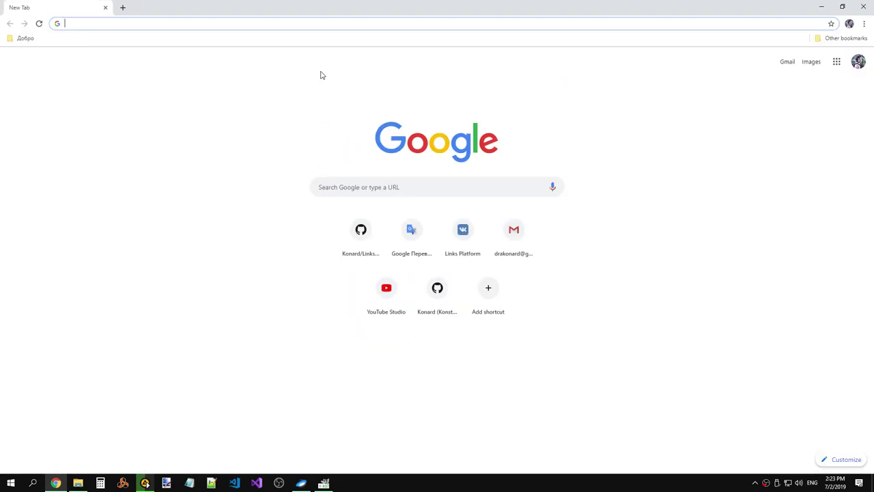
{"action": "type", "text": "gimp cop"}
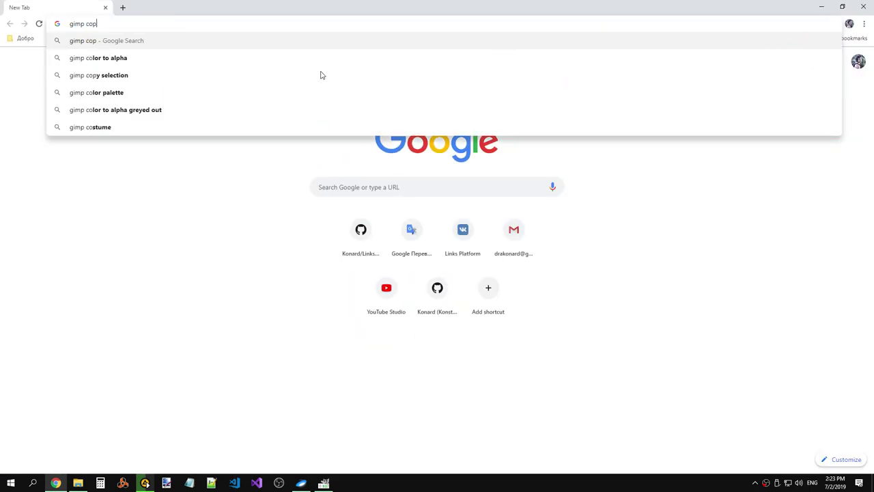
{"action": "type", "text": "y selec"}
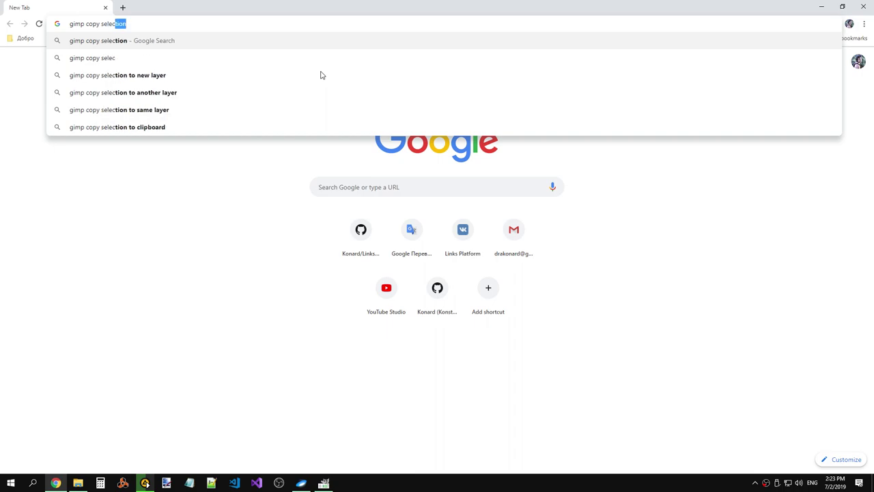
{"action": "key", "text": "Down"}
{"action": "key", "text": "Down"}
{"action": "key", "text": "Down"}
{"action": "key", "text": "Return"}
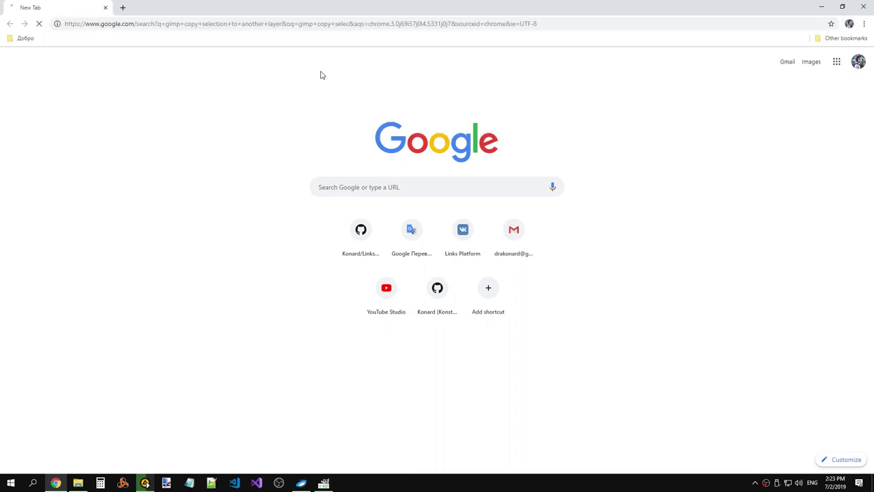
{"action": "scroll", "coordinate": [164, 265], "scroll_direction": "down", "scroll_amount": 2}
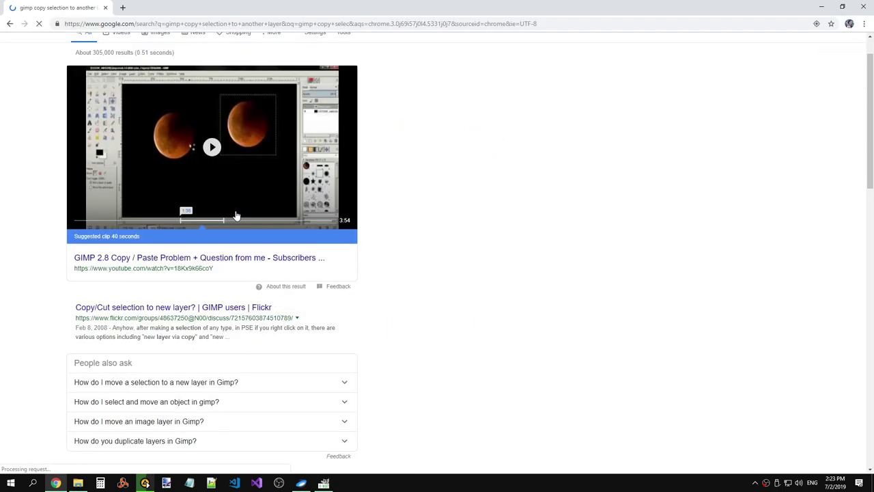
{"action": "right_click", "coordinate": [164, 265]}
{"action": "left_click", "coordinate": [203, 268]}
- Read the Super User answers, highlighting the channel-copying steps
{"action": "scroll", "coordinate": [382, 240], "scroll_direction": "down", "scroll_amount": 3}
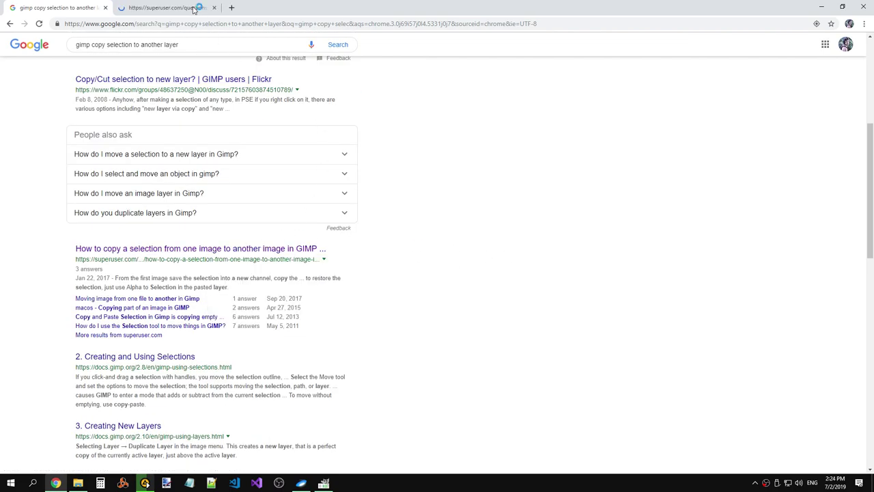
{"action": "left_click", "coordinate": [170, 8]}
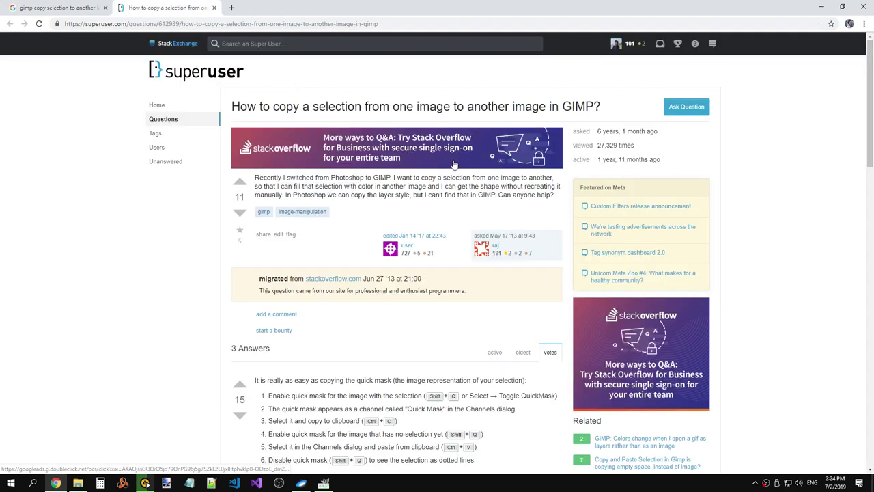
{"action": "scroll", "coordinate": [458, 164], "scroll_direction": "down", "scroll_amount": 1}
{"action": "scroll", "coordinate": [471, 157], "scroll_direction": "down", "scroll_amount": 1}
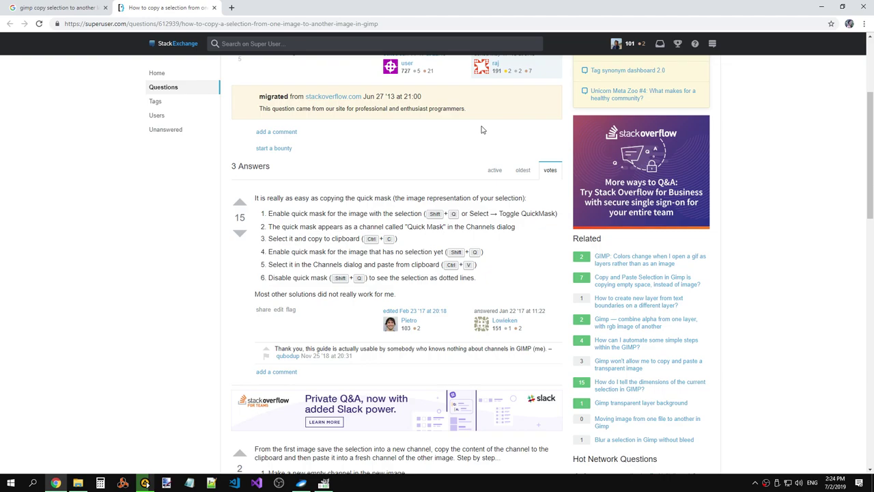
{"action": "scroll", "coordinate": [481, 129], "scroll_direction": "down", "scroll_amount": 3}
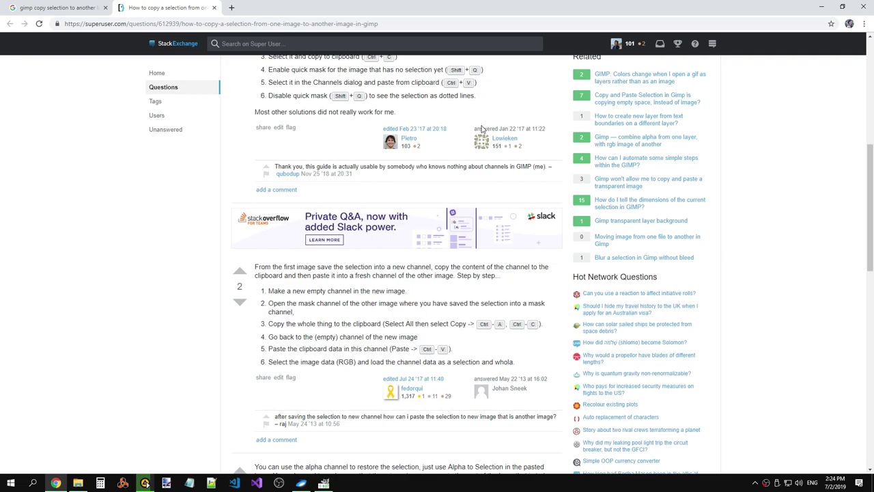
{"action": "left_click_drag", "start_coordinate": [434, 267], "coordinate": [537, 268]}
{"action": "left_click", "coordinate": [512, 281]}
{"action": "left_click_drag", "start_coordinate": [275, 266], "coordinate": [308, 266]}
{"action": "left_click", "coordinate": [309, 266]}
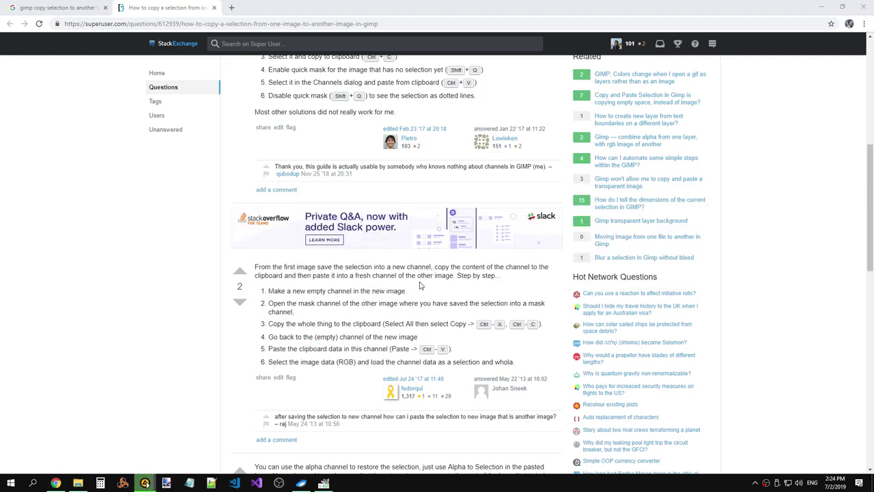
- Copy a small patch between the upper tables and anchor it onto 'Shadows to background'
{"action": "key", "text": "alt+Tab"}
{"action": "key", "text": "alt+Tab"}
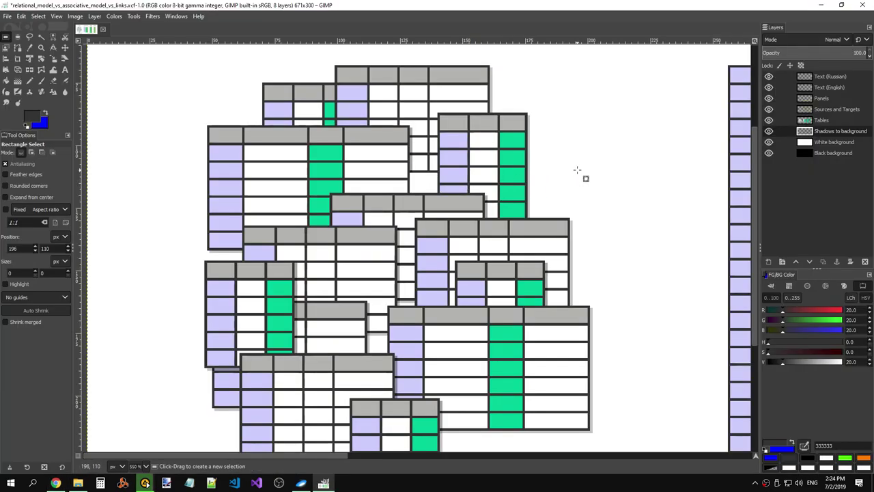
{"action": "left_click_drag", "start_coordinate": [410, 193], "coordinate": [438, 173]}
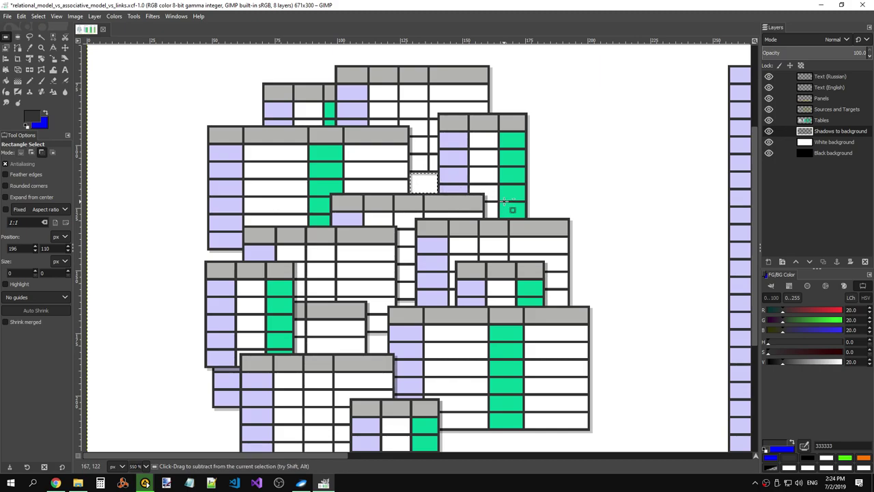
{"action": "key", "text": "ctrl+c"}
{"action": "key", "text": "ctrl+v"}
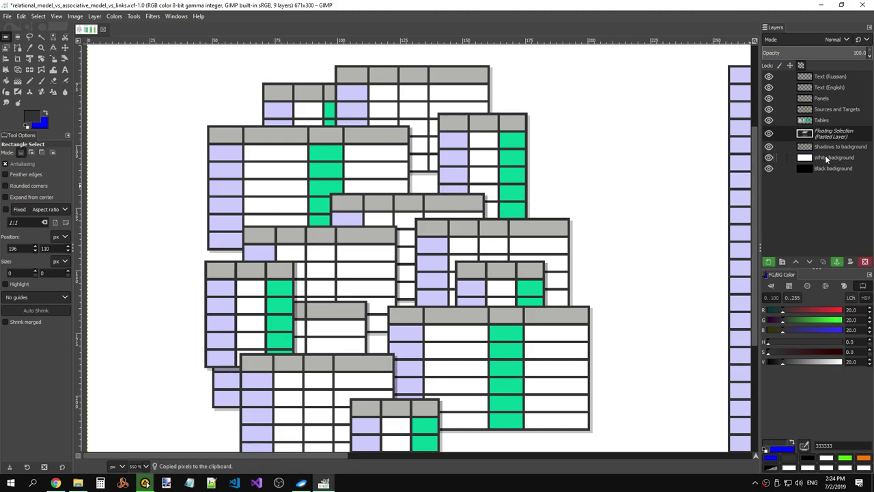
{"action": "left_click", "coordinate": [826, 158]}
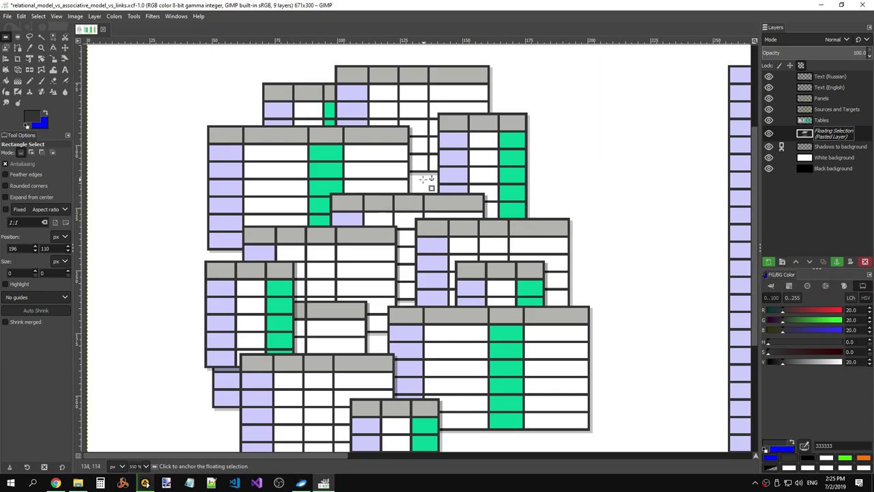
{"action": "left_click", "coordinate": [423, 180]}
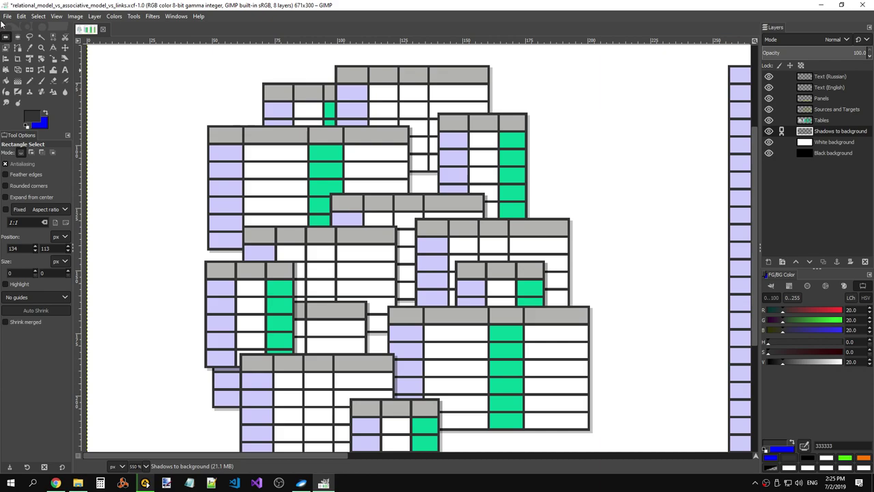
- Paste the copied patch again and anchor the floating pixels into the layer
{"action": "left_click_drag", "start_coordinate": [409, 174], "coordinate": [434, 197]}
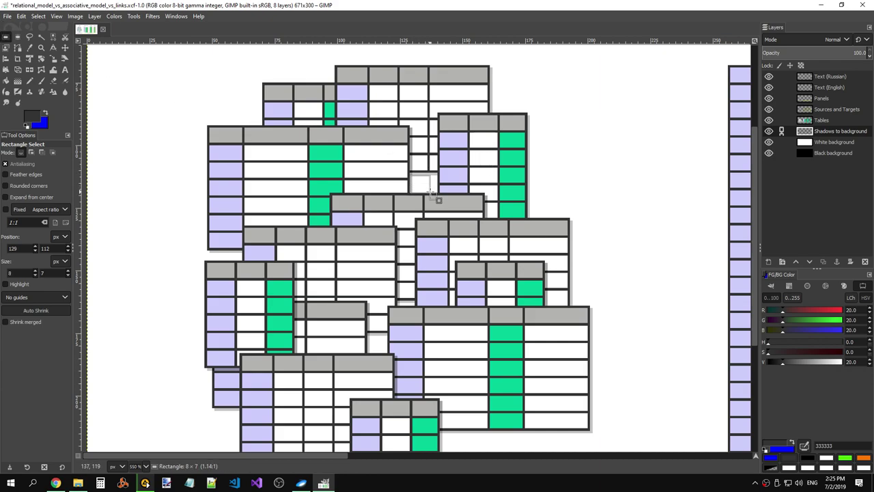
{"action": "left_click", "coordinate": [578, 180]}
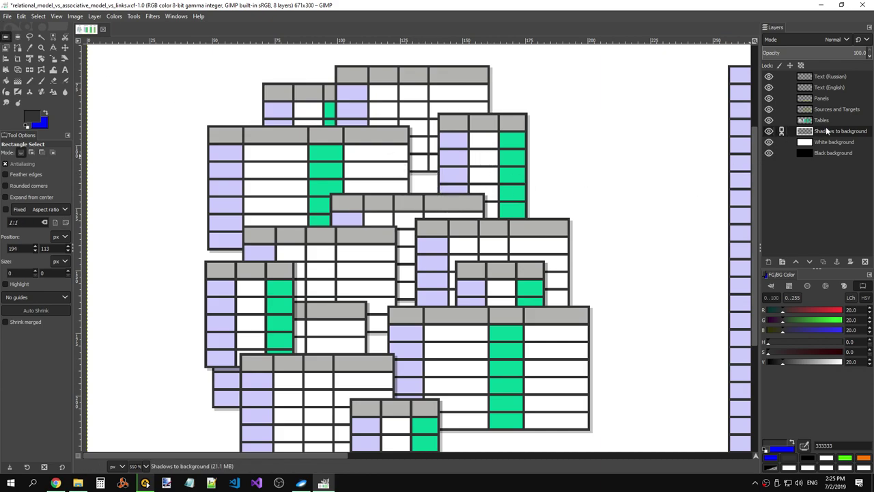
{"action": "key", "text": "ctrl+v"}
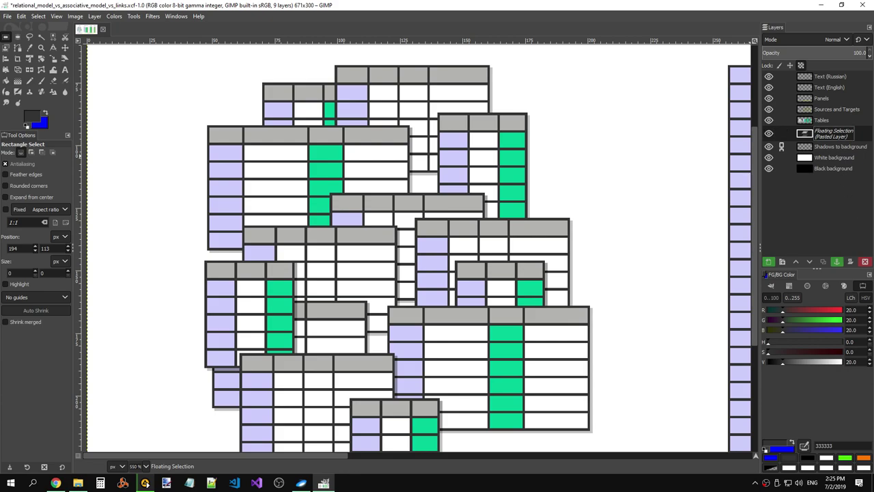
{"action": "left_click", "coordinate": [865, 261]}
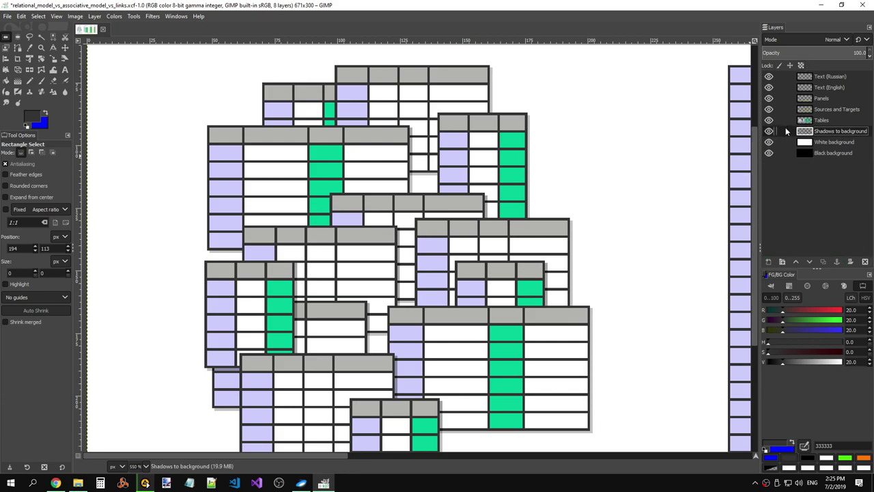
- Rectangle-select the 11×8 patch on the Tables layer, copy it, and anchor it back onto Tables
{"action": "left_click", "coordinate": [837, 120]}
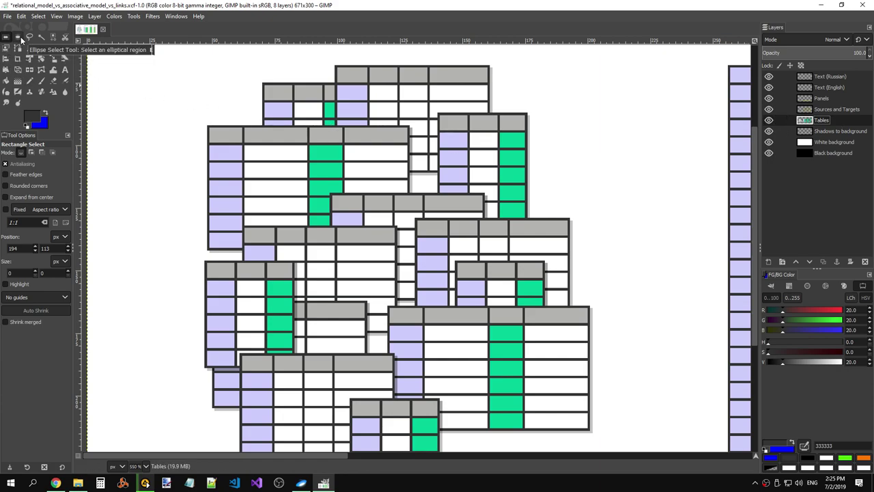
{"action": "left_click", "coordinate": [409, 173]}
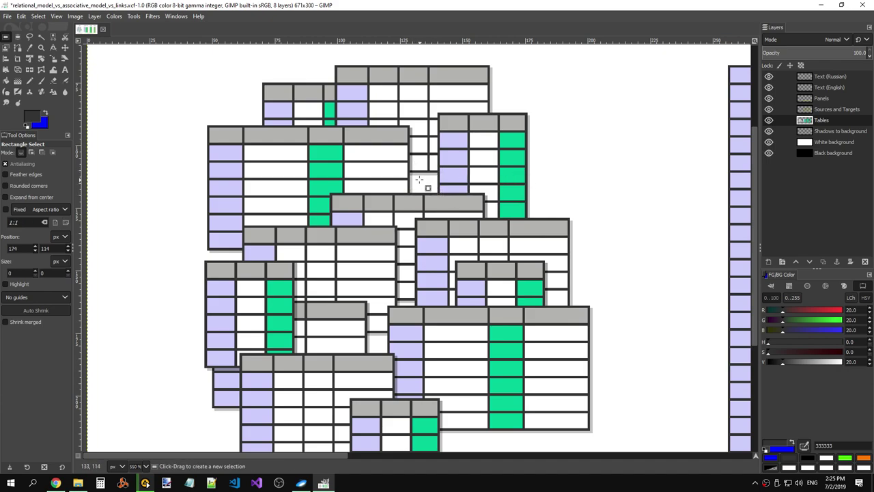
{"action": "left_click_drag", "start_coordinate": [418, 180], "coordinate": [439, 195]}
{"action": "key", "text": "ctrl+c"}
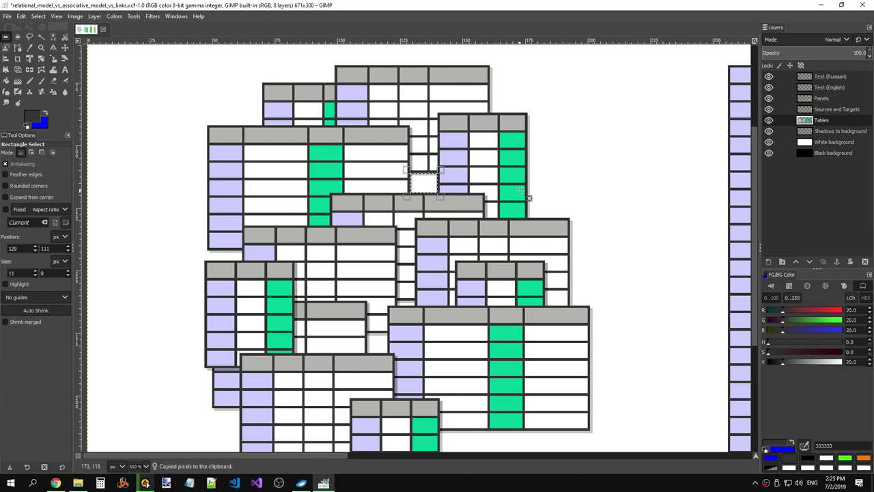
{"action": "key", "text": "ctrl"}
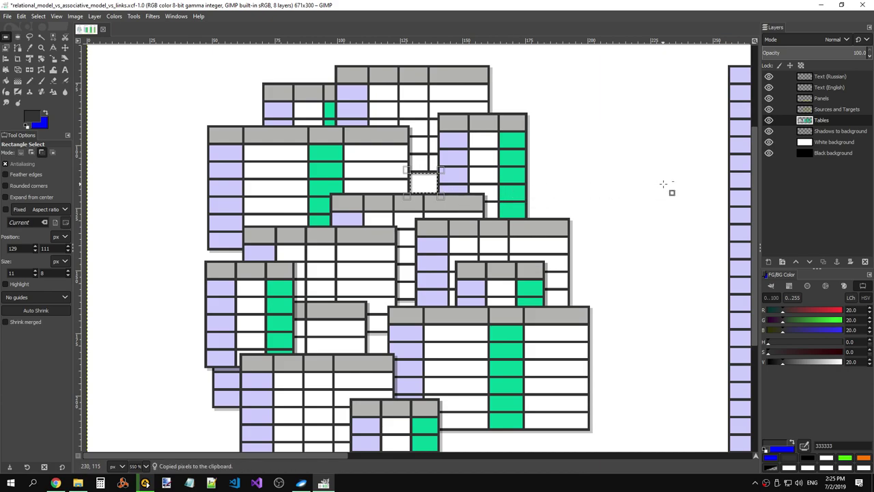
{"action": "key", "text": "ctrl+v"}
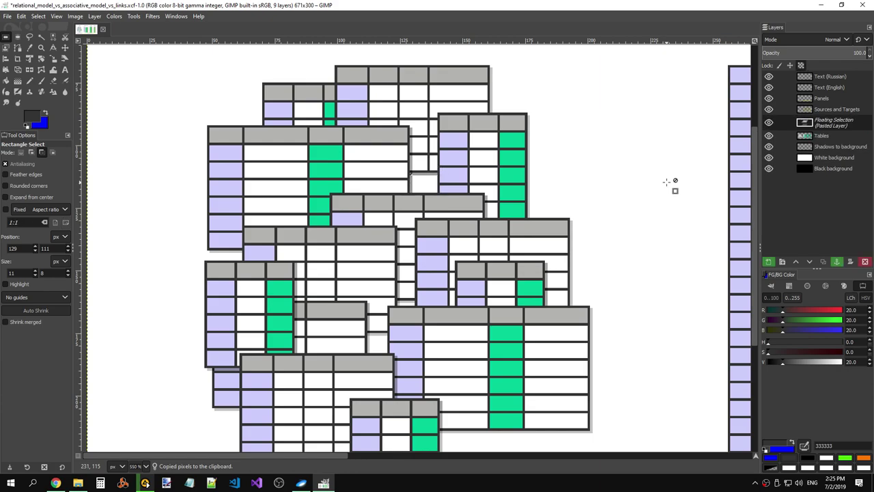
{"action": "left_click", "coordinate": [668, 182]}
- Search Google in a new tab for 'gimp floating layer on copy and paste'
{"action": "key", "text": "alt+Tab"}
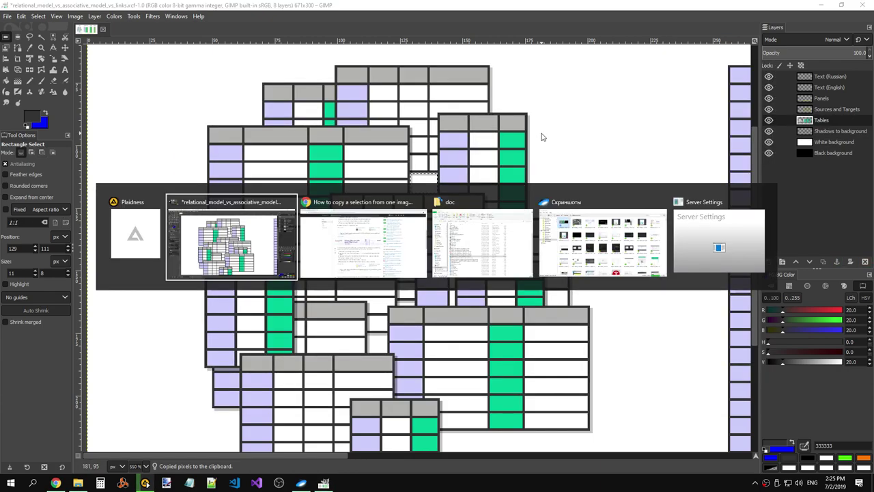
{"action": "key", "text": "ctrl+t"}
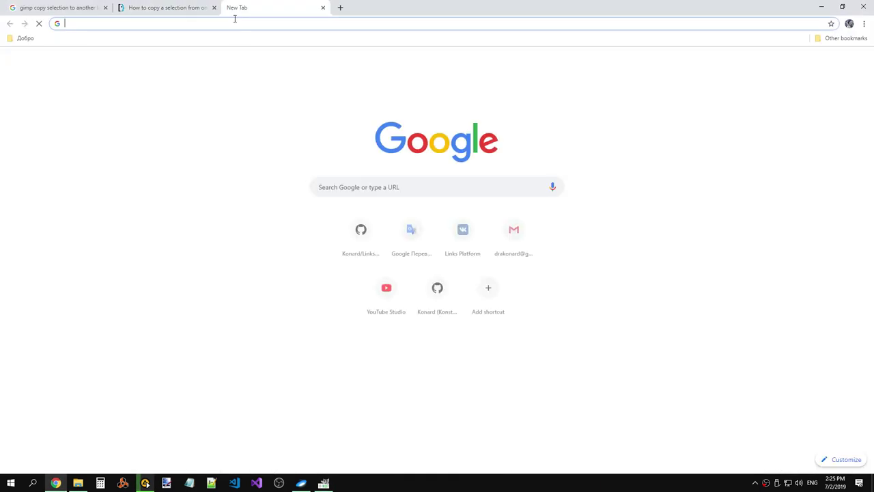
{"action": "type", "text": "gimp "}
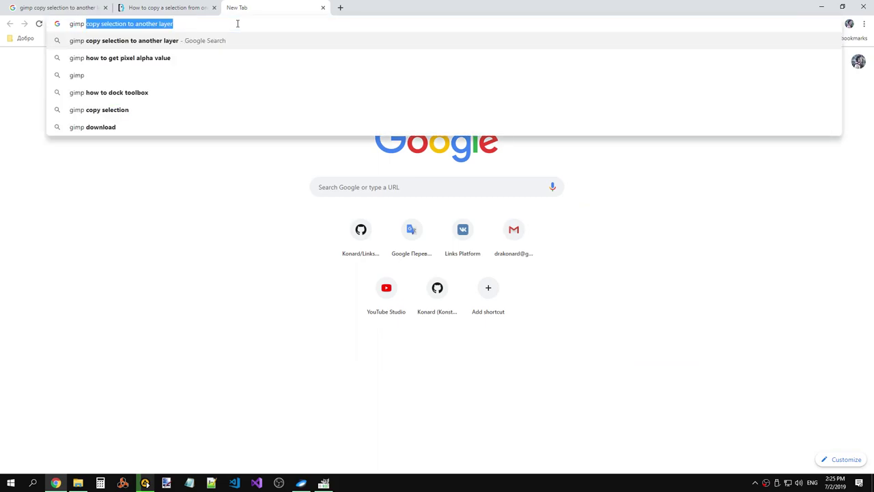
{"action": "type", "text": "displ"}
{"action": "key", "text": "BackSpace"}
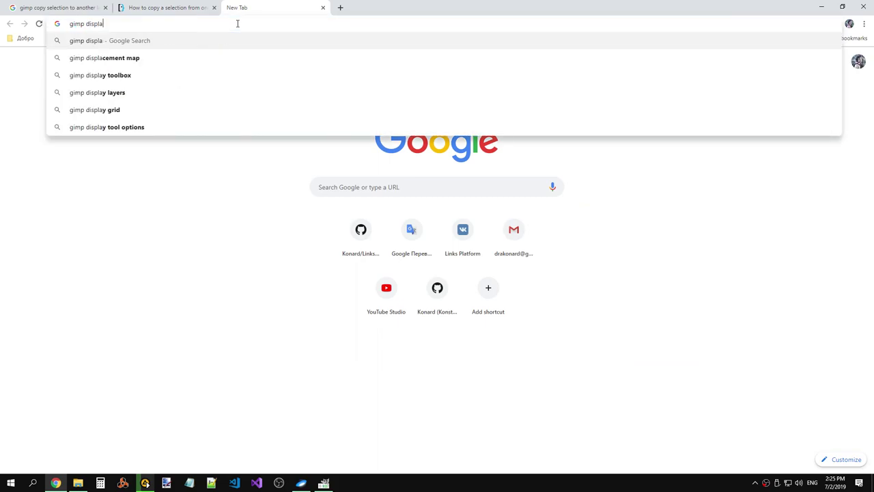
{"action": "key", "text": "BackSpace"}
{"action": "key", "text": "BackSpace"}
{"action": "key", "text": "BackSpace"}
{"action": "key", "text": "BackSpace"}
{"action": "key", "text": "BackSpace"}
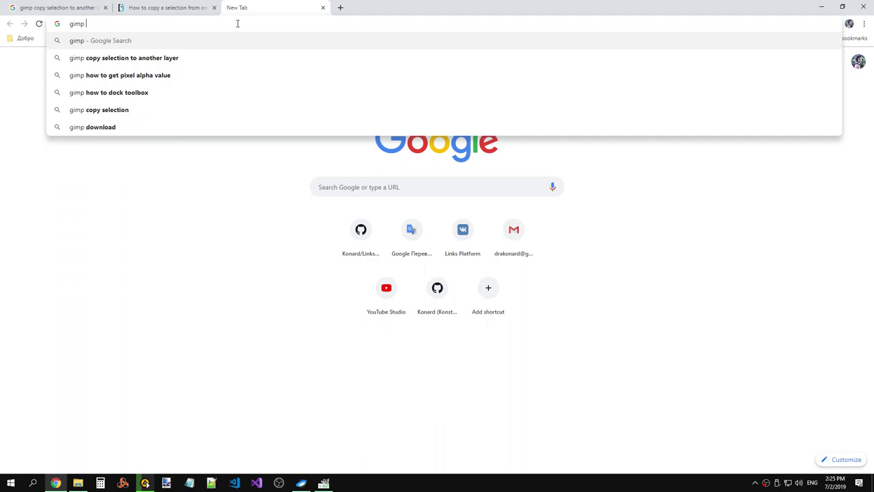
{"action": "type", "text": "flo"}
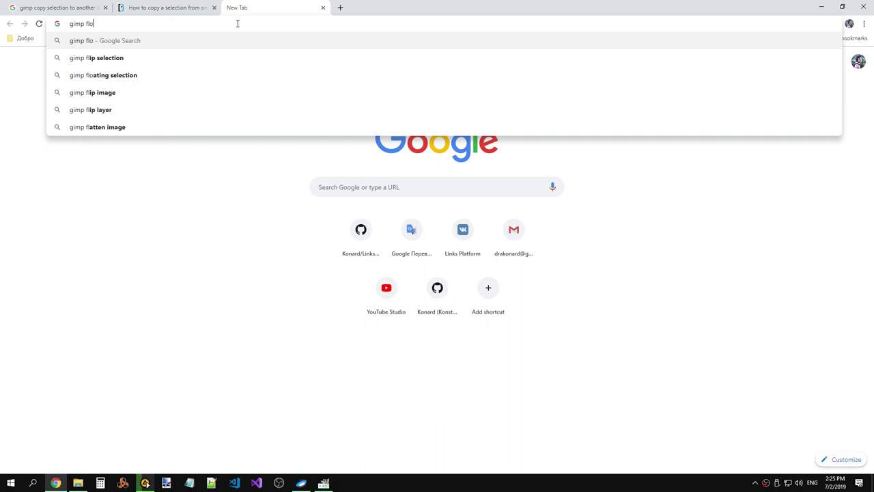
{"action": "type", "text": "ating"}
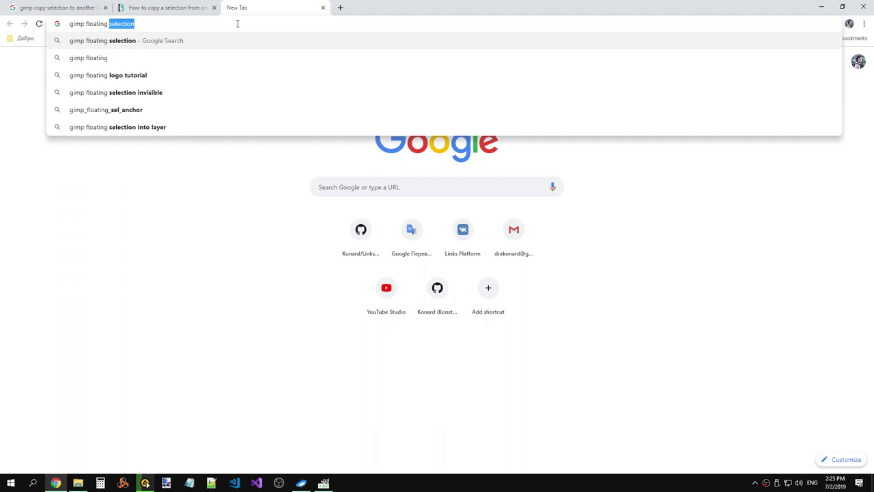
{"action": "type", "text": " layer"}
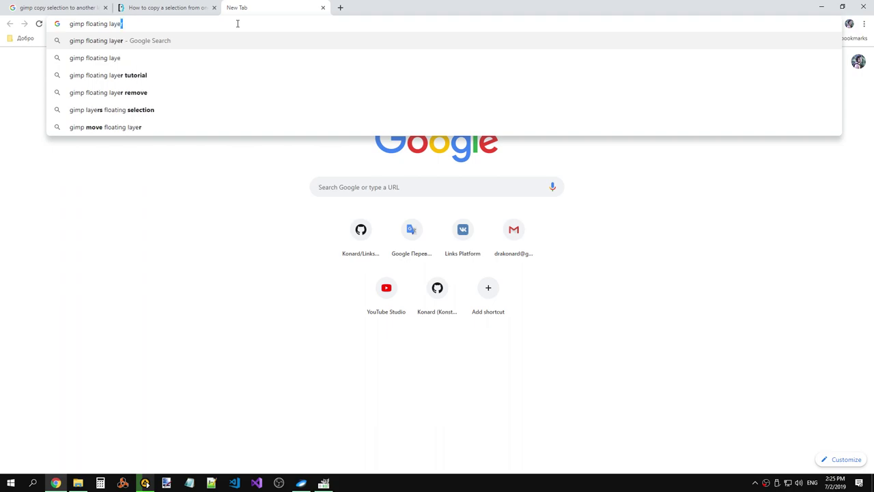
{"action": "type", "text": " on copy "}
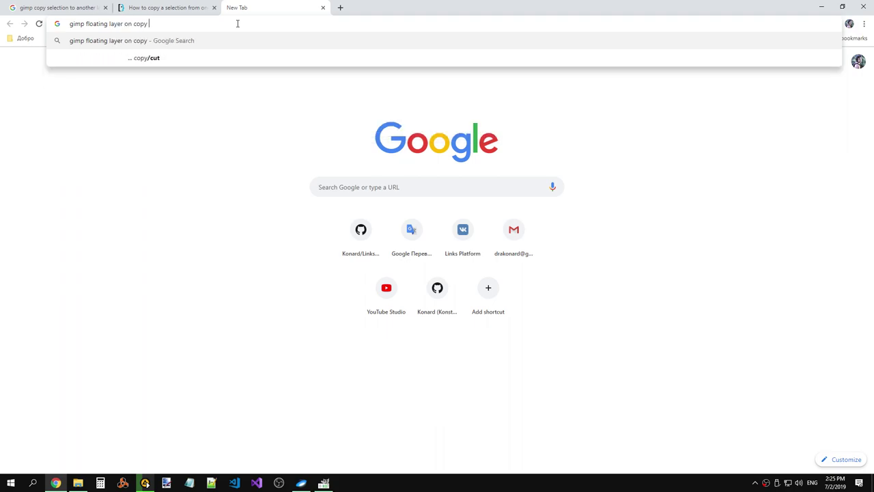
{"action": "type", "text": "and paste"}
{"action": "key", "text": "Return"}
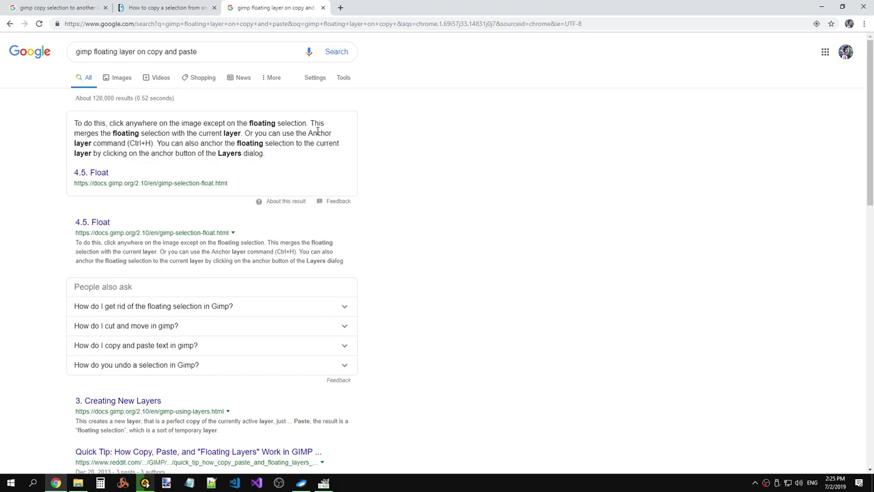
- Scroll the results to the 'Disable floating layer mechanism' question and bring up its link options
{"action": "scroll", "coordinate": [246, 184], "scroll_direction": "down", "scroll_amount": 2}
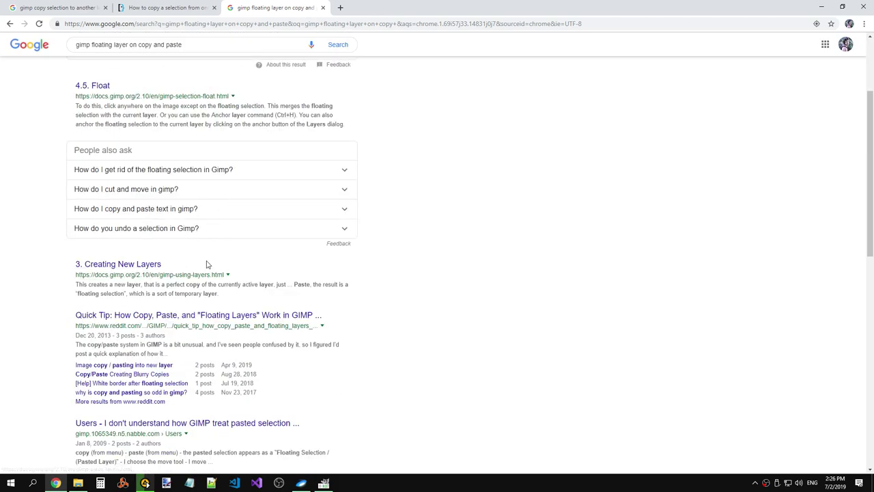
{"action": "scroll", "coordinate": [208, 265], "scroll_direction": "down", "scroll_amount": 1}
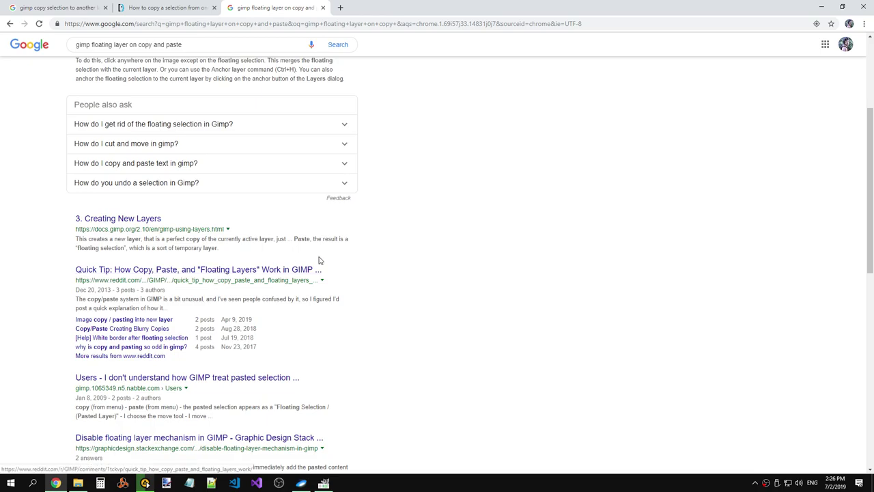
{"action": "scroll", "coordinate": [363, 265], "scroll_direction": "down", "scroll_amount": 2}
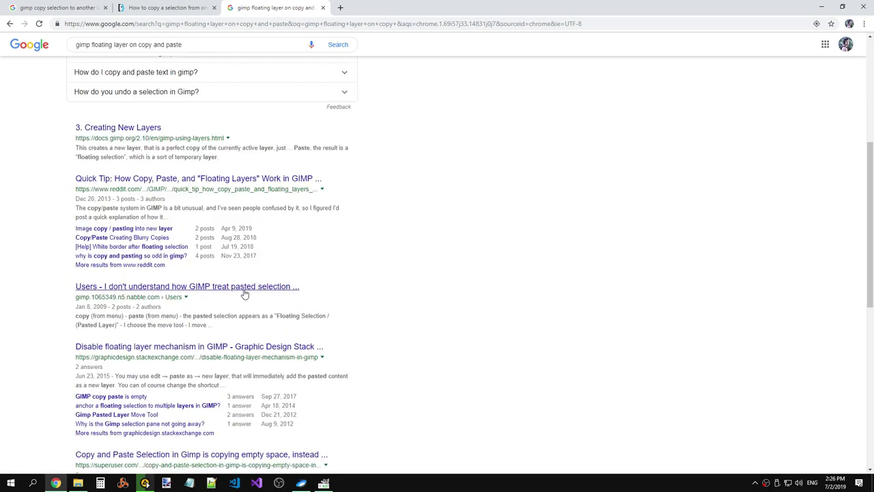
{"action": "right_click", "coordinate": [205, 353]}
- Open 'Disable floating layer mechanism in GIMP' in a new tab and read the Paste as New Layer answer
{"action": "left_click", "coordinate": [235, 359]}
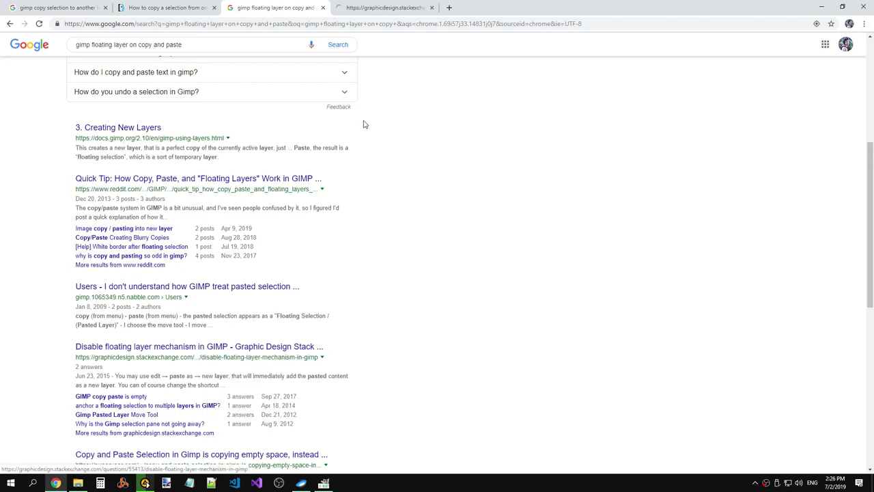
{"action": "left_click", "coordinate": [364, 9]}
{"action": "scroll", "coordinate": [471, 182], "scroll_direction": "down", "scroll_amount": 3}
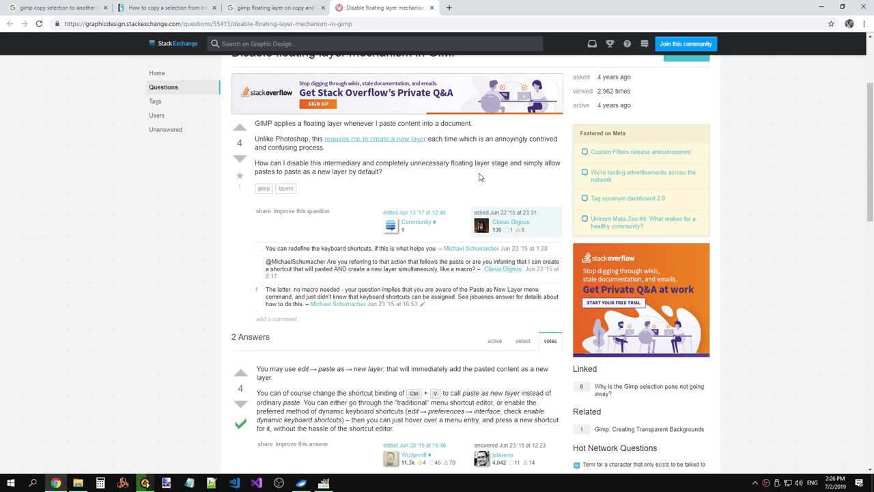
{"action": "scroll", "coordinate": [479, 177], "scroll_direction": "down", "scroll_amount": 2}
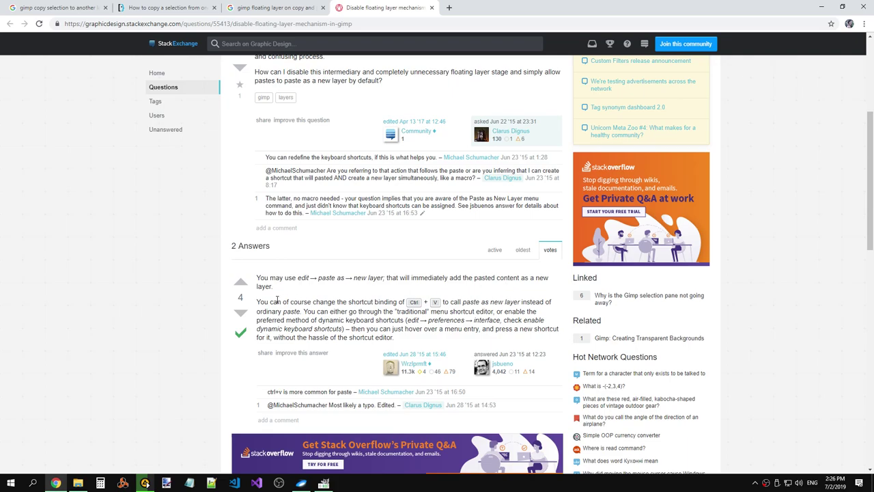
{"action": "left_click_drag", "start_coordinate": [258, 302], "coordinate": [370, 303]}
- Back in GIMP, copy and paste the selected patch, then anchor it into Tables
{"action": "left_click_drag", "start_coordinate": [305, 312], "coordinate": [386, 311]}
{"action": "left_click", "coordinate": [393, 311]}
{"action": "key", "text": "alt+Tab"}
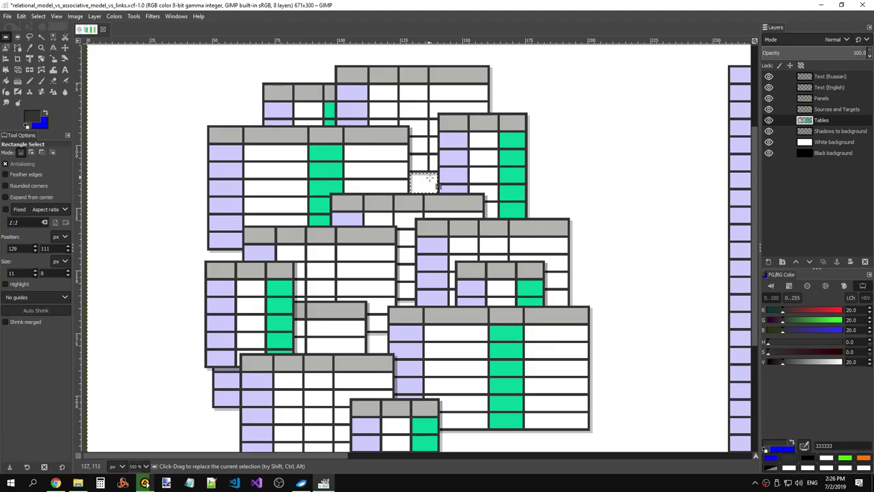
{"action": "key", "text": "ctrl+c"}
{"action": "key", "text": "ctrl+v"}
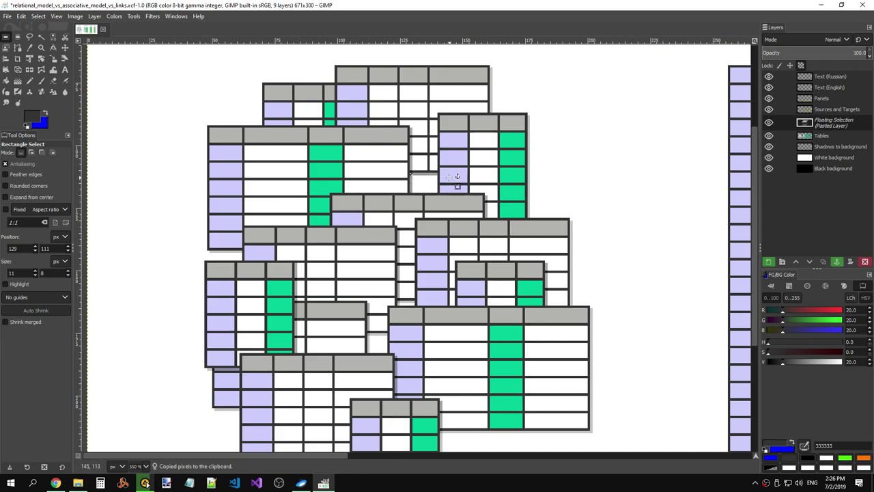
{"action": "key", "text": "ctrl+h"}
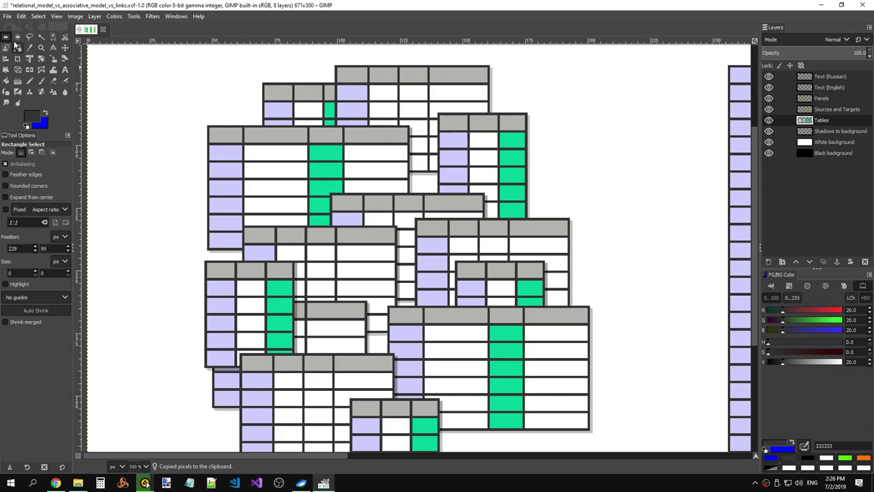
- Copy and paste a small area of a green table column, undoing the attempted moves
{"action": "left_click", "coordinate": [618, 190]}
{"action": "mouse_move", "coordinate": [506, 156]}
{"action": "left_mouse_down"}
{"action": "mouse_move", "coordinate": [528, 178]}
{"action": "mouse_move", "coordinate": [589, 171]}
{"action": "left_mouse_up"}
{"action": "key", "text": "ctrl+c"}
{"action": "key", "text": "ctrl+v"}
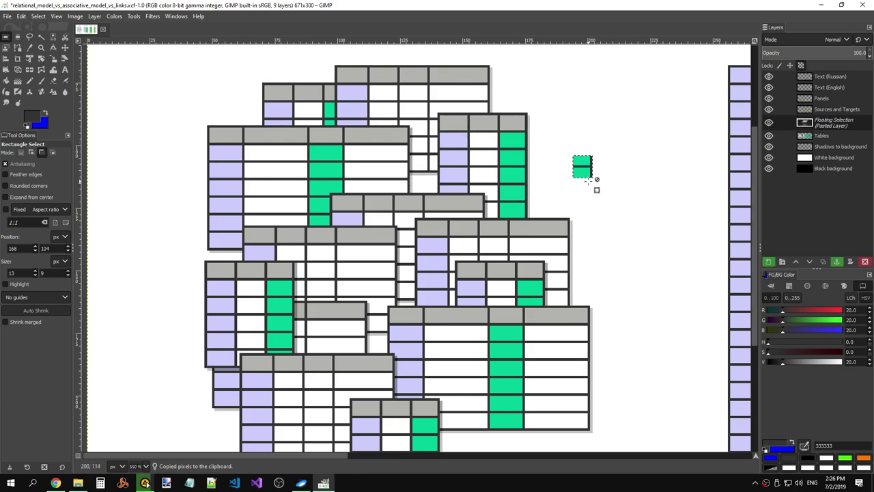
{"action": "key", "text": "ctrl+z"}
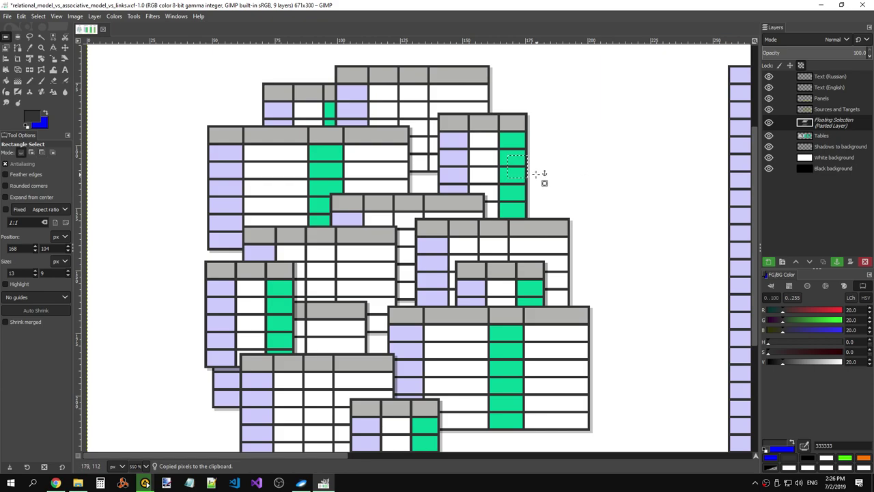
{"action": "left_click_drag", "start_coordinate": [527, 175], "coordinate": [605, 181]}
{"action": "key", "text": "ctrl+z"}
{"action": "key", "text": "ctrl+z"}
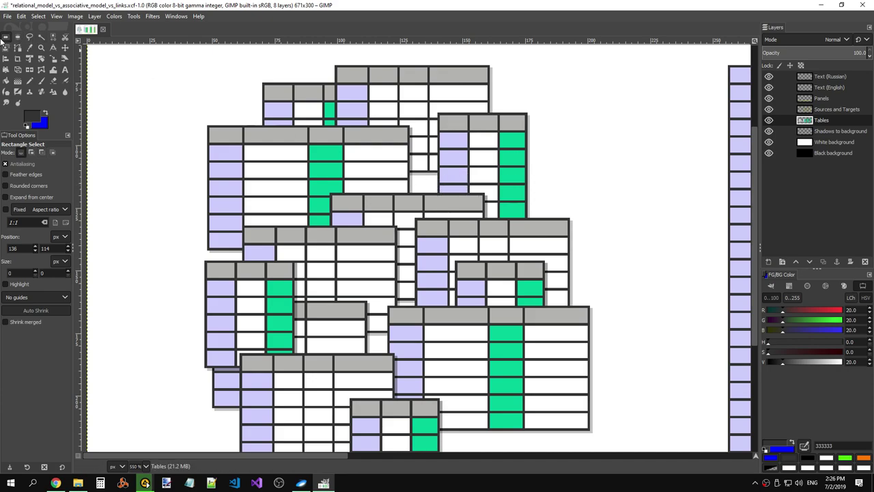
- Copy a small centre patch of tables and paste it above the 'Shadows to background' layer
{"action": "left_click", "coordinate": [417, 176]}
{"action": "left_click_drag", "start_coordinate": [408, 171], "coordinate": [437, 194]}
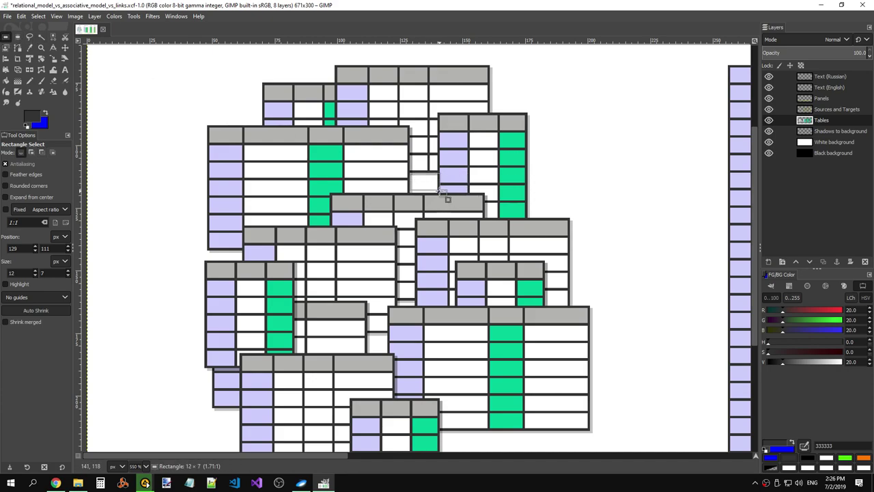
{"action": "key", "text": "ctrl+c"}
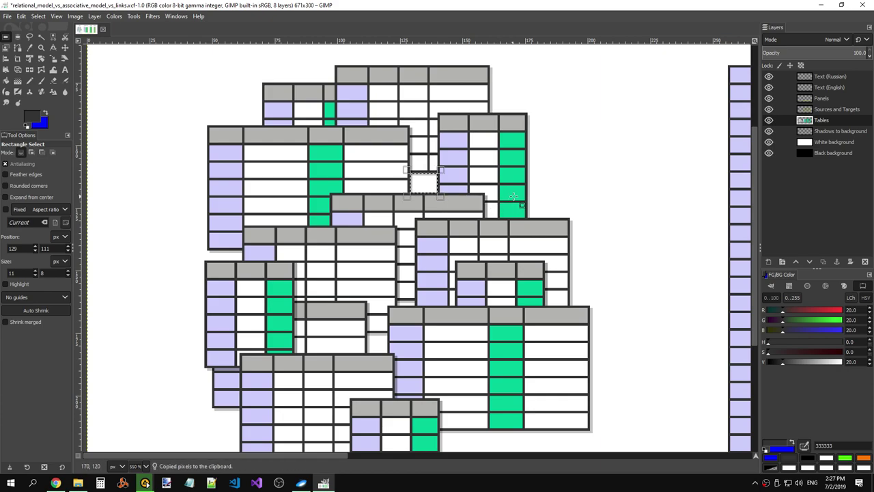
{"action": "left_click", "coordinate": [851, 132]}
{"action": "key", "text": "ctrl+v"}
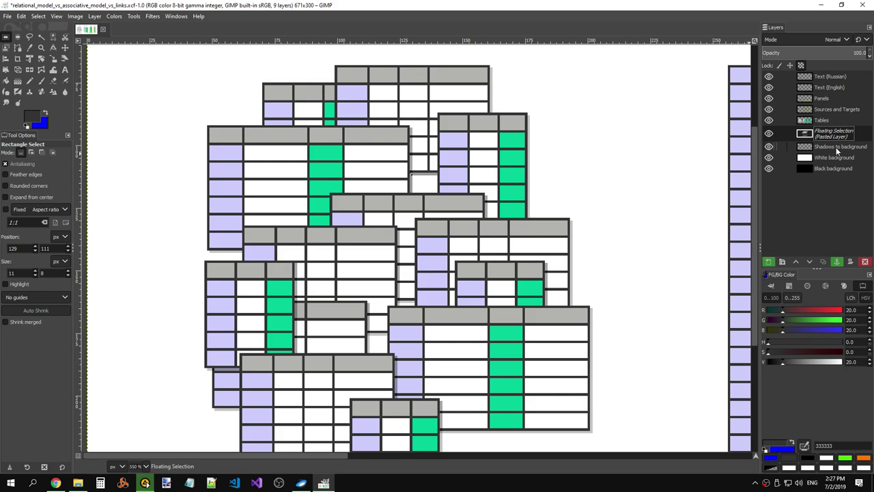
{"action": "left_click", "coordinate": [812, 147]}
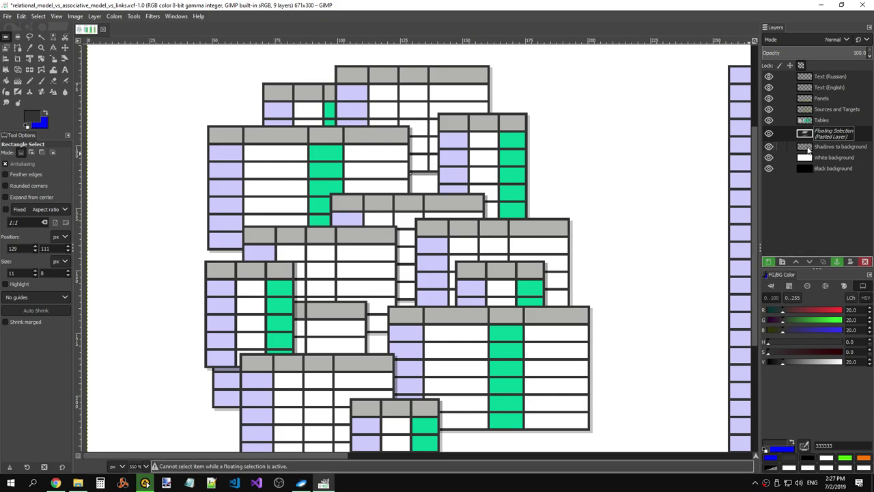
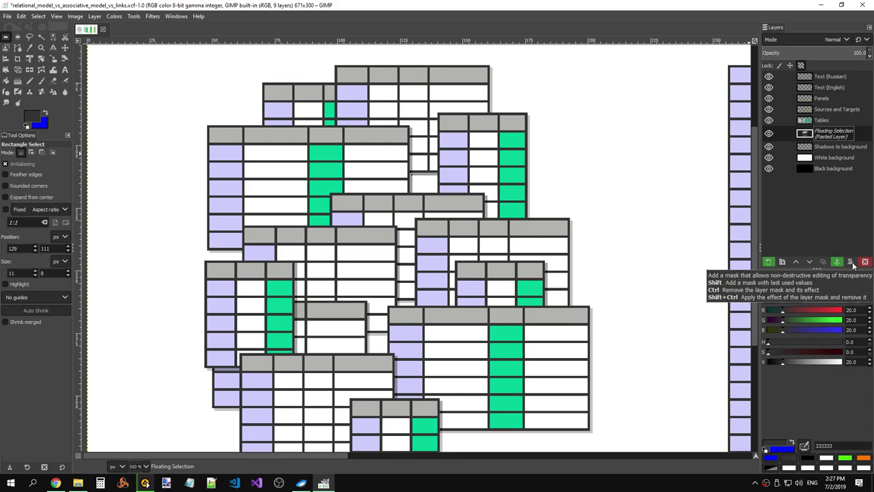
- Turn the floating pasted shadow piece into a layer and merge it down into Shadows to background
{"action": "left_click", "coordinate": [821, 143]}
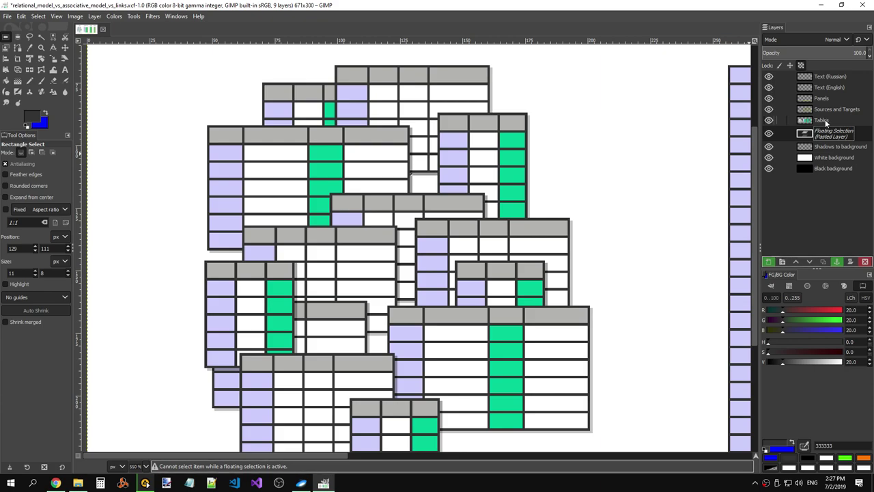
{"action": "left_click", "coordinate": [769, 262]}
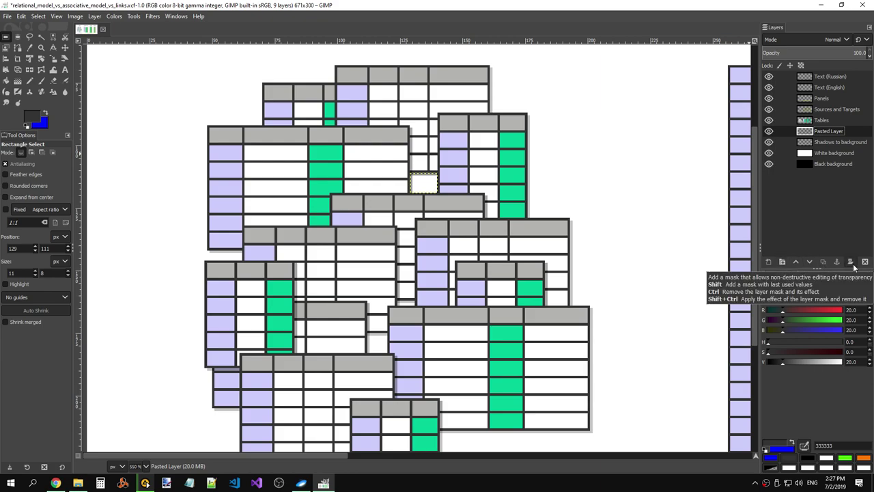
{"action": "right_click", "coordinate": [822, 135]}
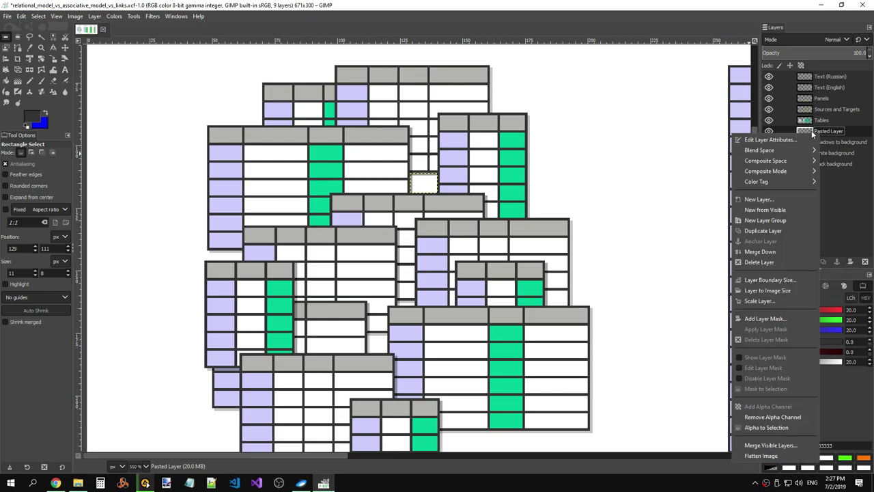
{"action": "left_click", "coordinate": [766, 253]}
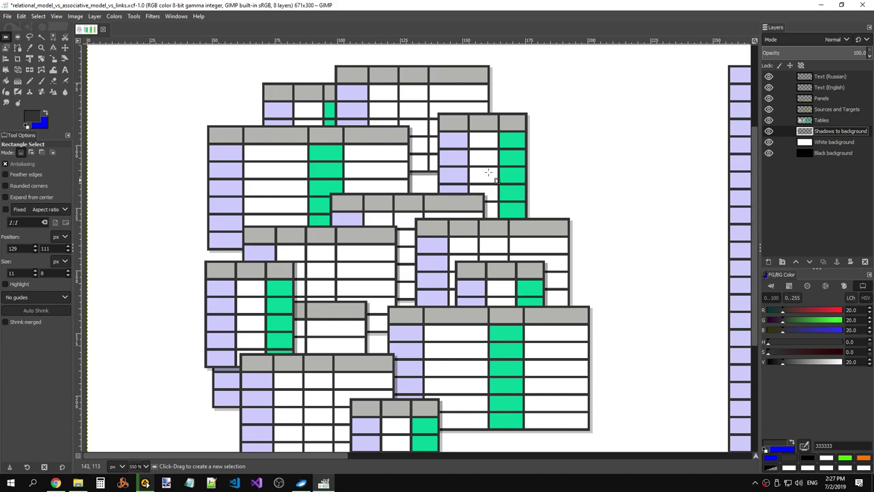
- Select the strip above the left table and a small patch between the middle tables, and copy them
{"action": "scroll", "coordinate": [606, 179], "scroll_direction": "down", "scroll_amount": 5}
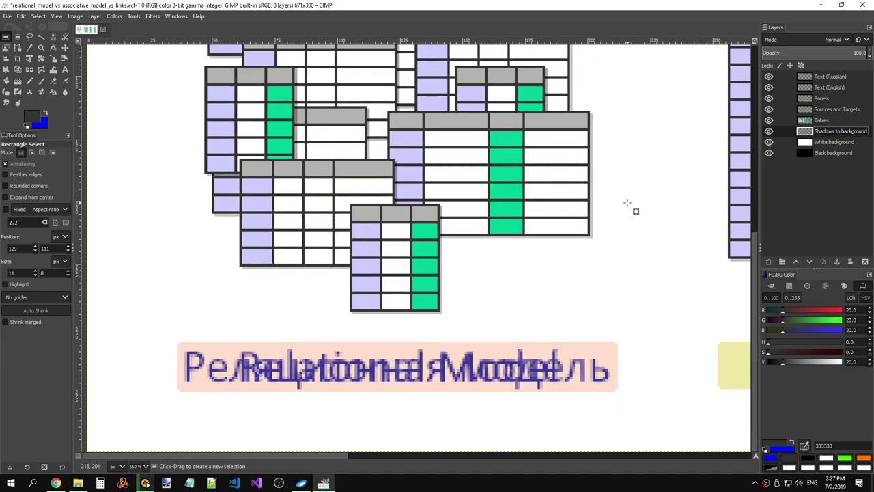
{"action": "scroll", "coordinate": [628, 203], "scroll_direction": "up", "scroll_amount": 3}
{"action": "scroll", "coordinate": [628, 203], "scroll_direction": "up", "scroll_amount": 5}
{"action": "scroll", "coordinate": [628, 202], "scroll_direction": "down", "scroll_amount": 3}
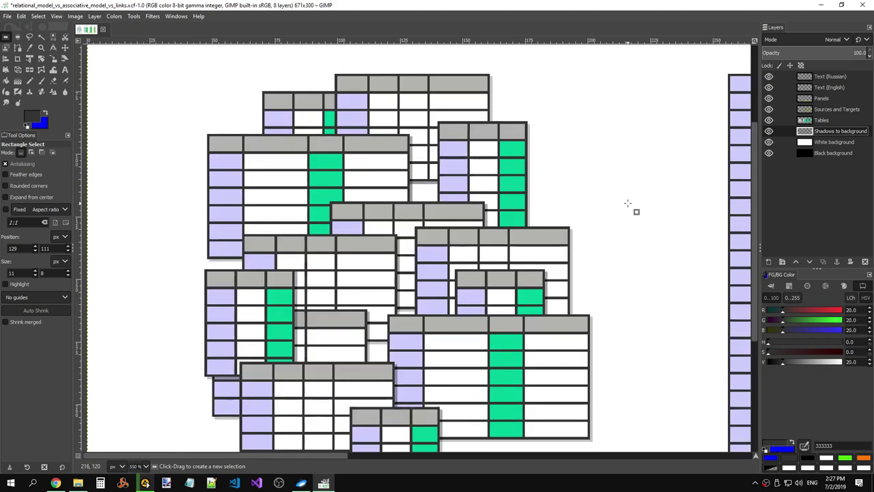
{"action": "left_click", "coordinate": [604, 171]}
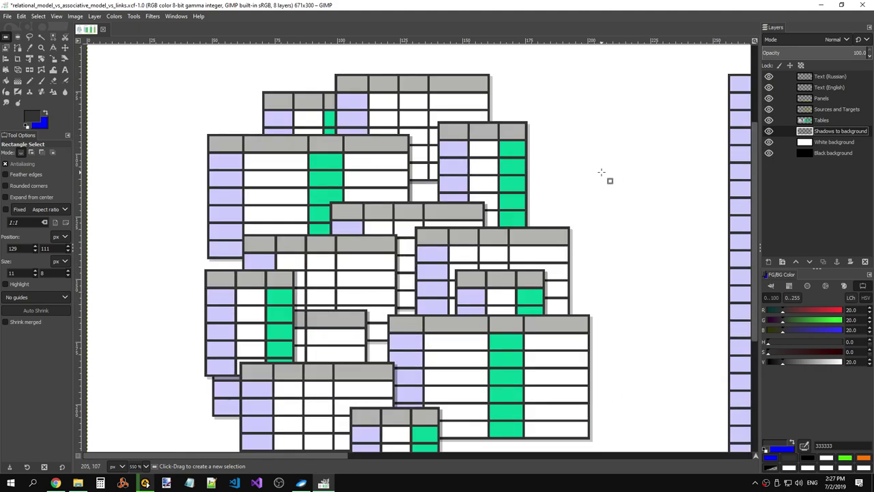
{"action": "scroll", "coordinate": [432, 181], "scroll_direction": "down", "scroll_amount": 3}
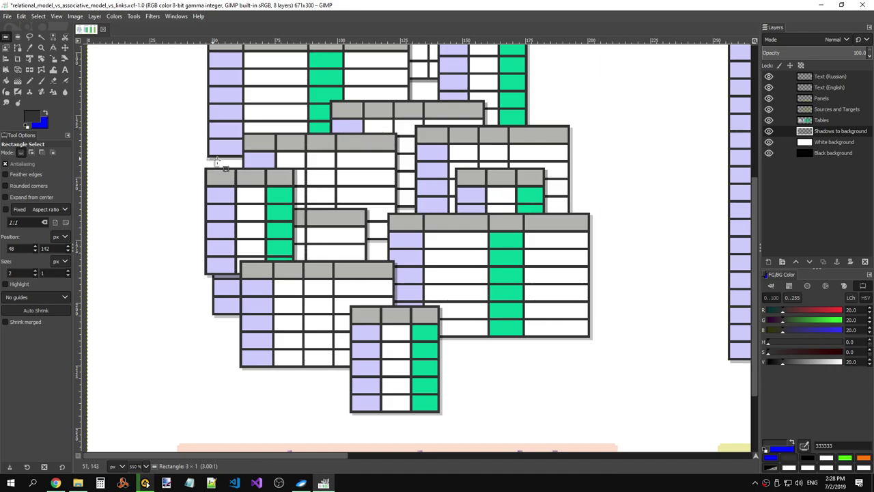
{"action": "left_click_drag", "start_coordinate": [209, 161], "coordinate": [243, 166]}
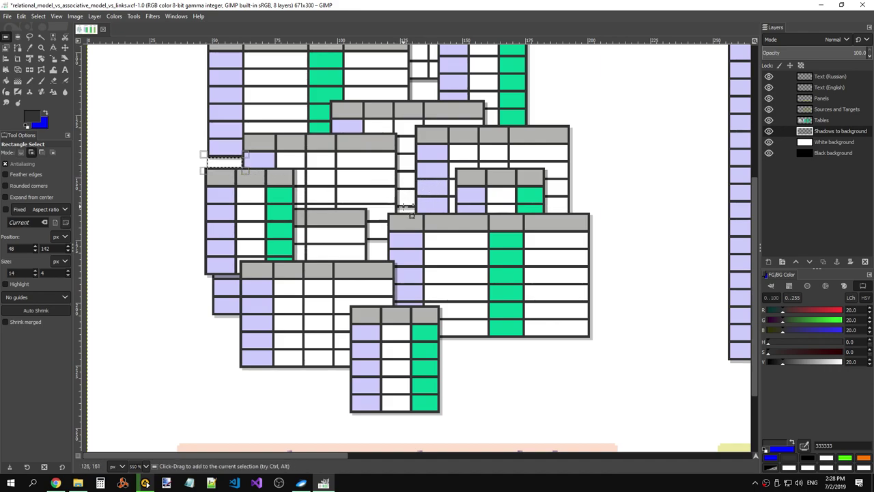
{"action": "left_click_drag", "start_coordinate": [399, 206], "coordinate": [422, 212]}
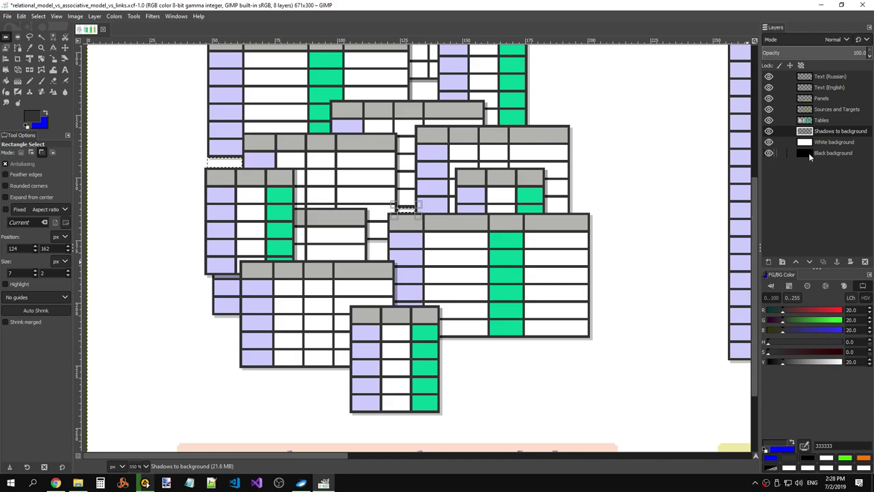
{"action": "key", "text": "ctrl+c"}
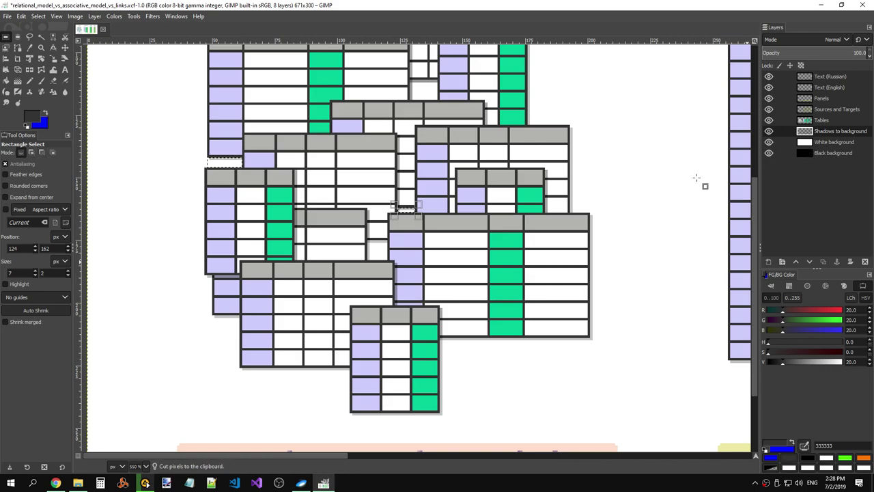
{"action": "left_click", "coordinate": [614, 194]}
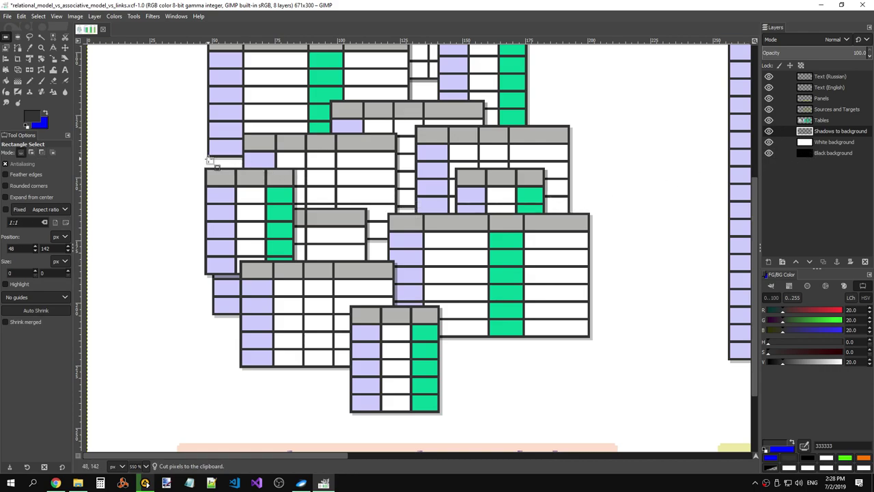
{"action": "left_click_drag", "start_coordinate": [403, 213], "coordinate": [416, 215]}
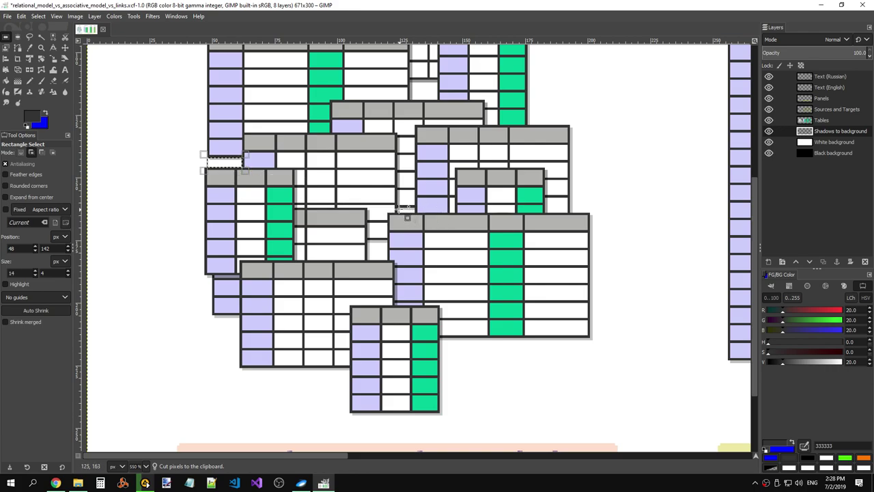
- On the Tables layer, reselect both small patches and cut them
{"action": "left_click", "coordinate": [809, 120]}
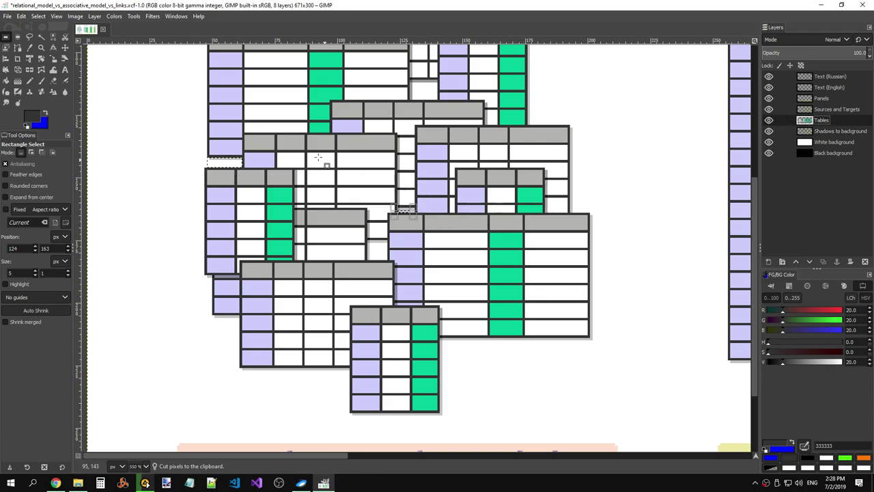
{"action": "left_click", "coordinate": [280, 146]}
{"action": "left_click_drag", "start_coordinate": [208, 161], "coordinate": [276, 183]}
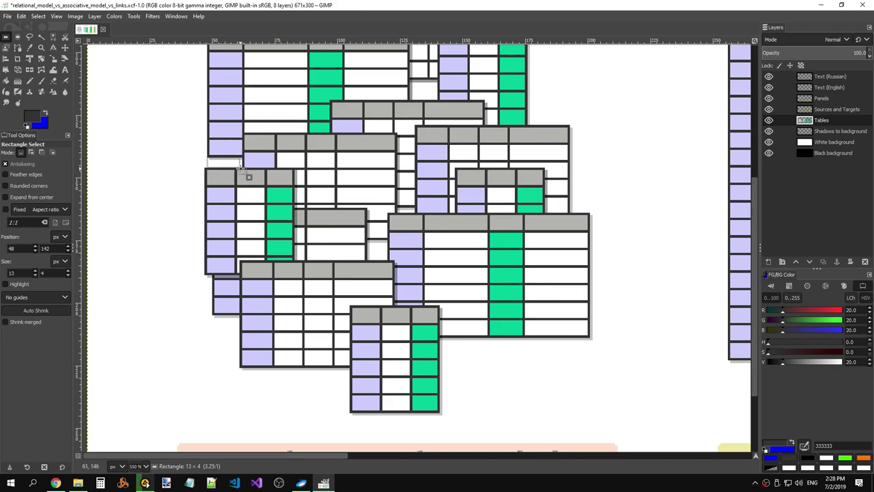
{"action": "left_click_drag", "start_coordinate": [402, 214], "coordinate": [428, 222]}
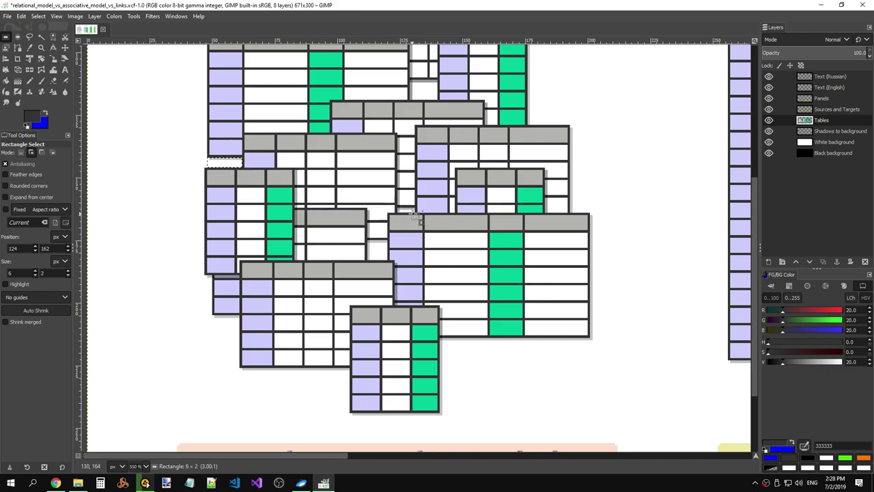
{"action": "key", "text": "ctrl+x"}
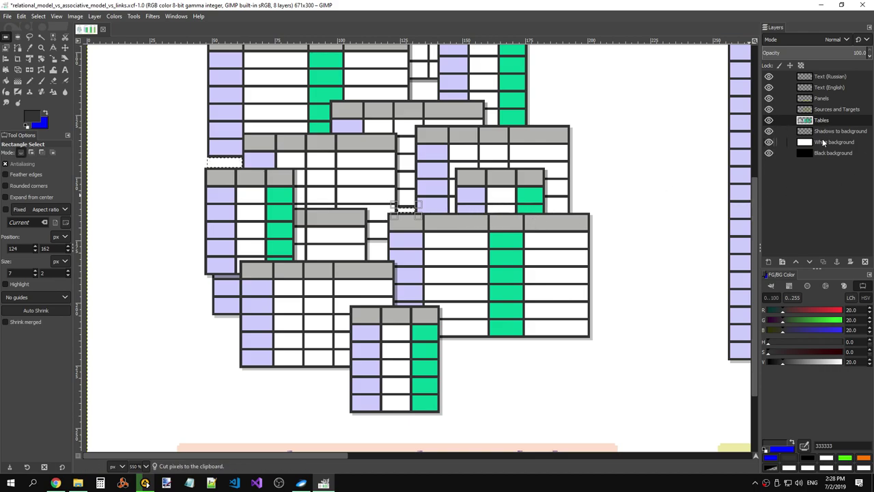
- Paste the patches onto Shadows to background, merge them down, and hide that layer
{"action": "left_click", "coordinate": [833, 133]}
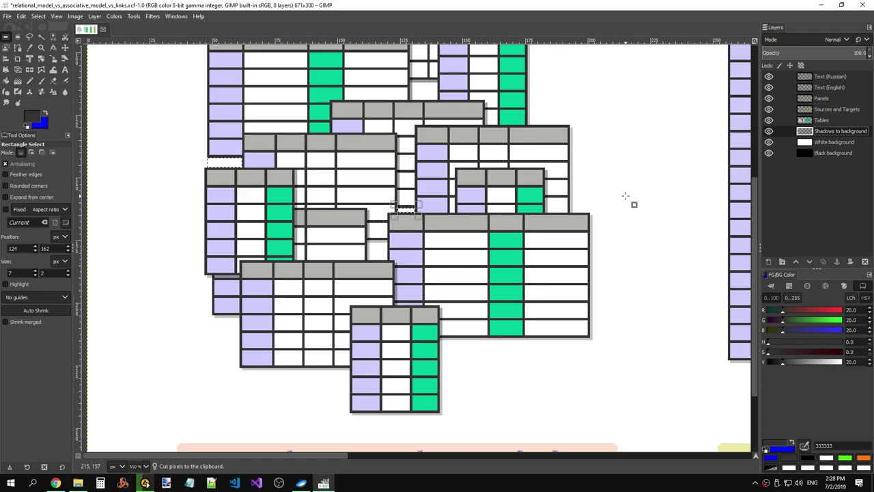
{"action": "key", "text": "ctrl+v"}
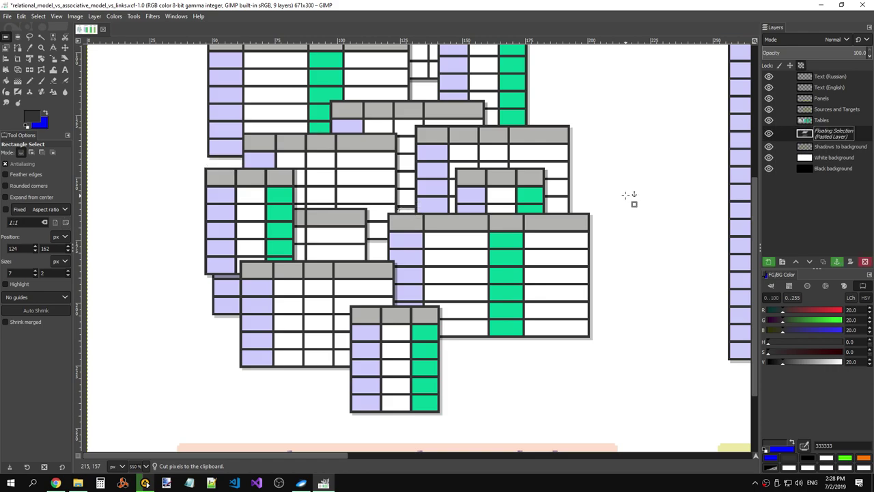
{"action": "left_click", "coordinate": [769, 262]}
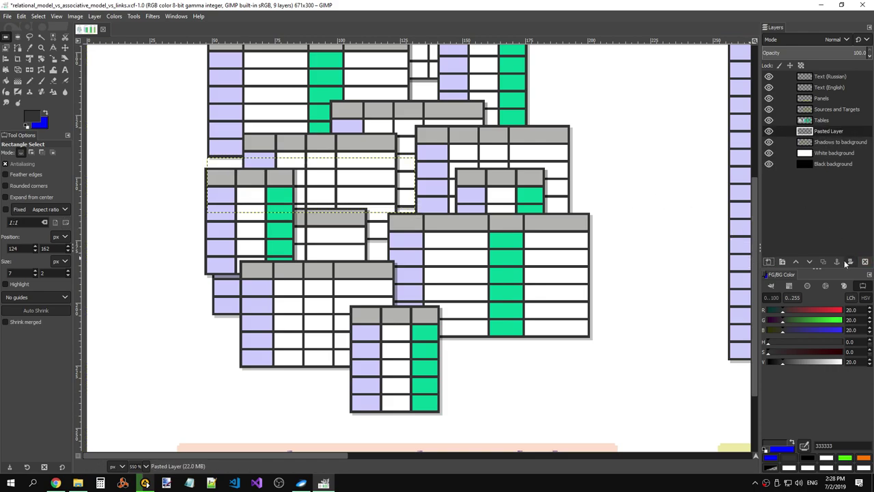
{"action": "right_click", "coordinate": [821, 139]}
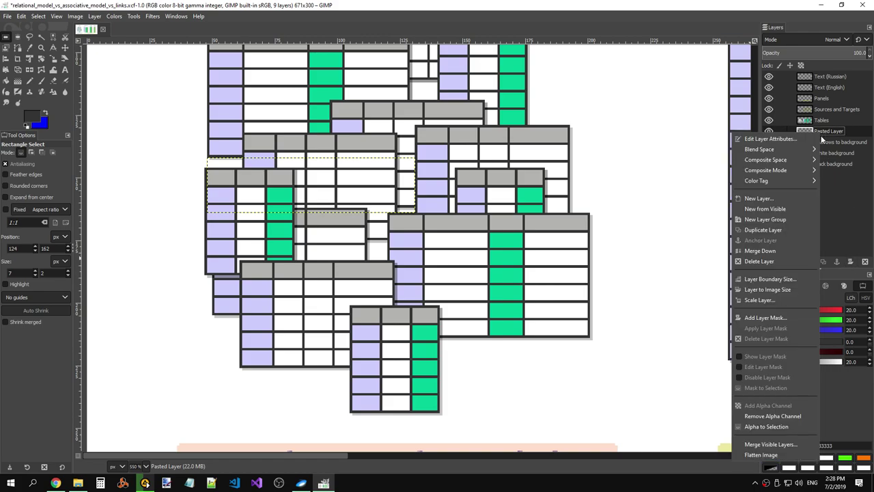
{"action": "left_click", "coordinate": [774, 251]}
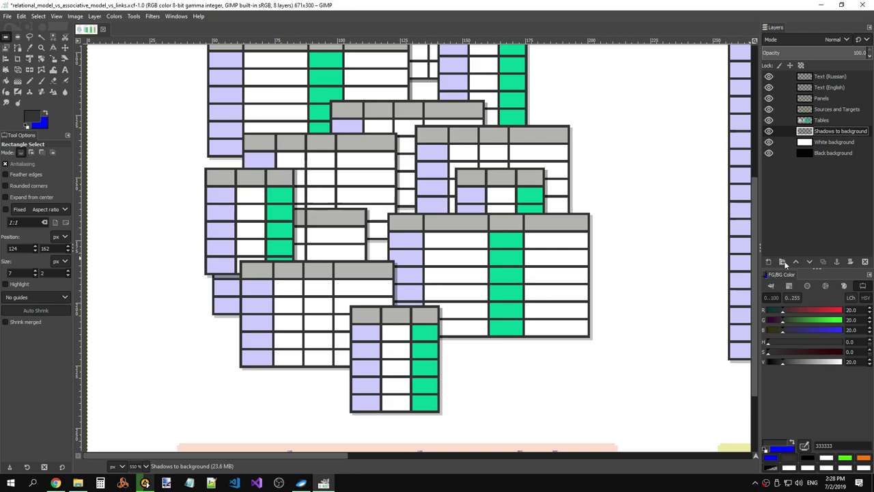
{"action": "left_click", "coordinate": [769, 131]}
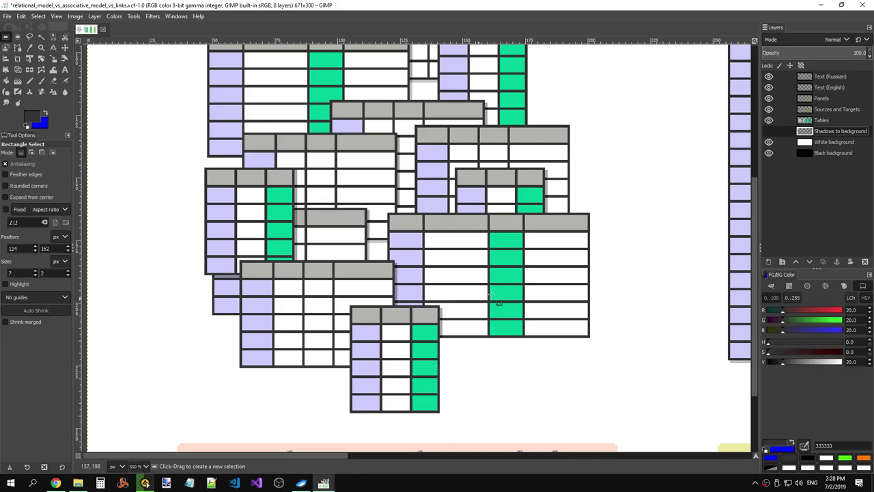
{"action": "scroll", "coordinate": [538, 285], "scroll_direction": "up", "scroll_amount": 3}
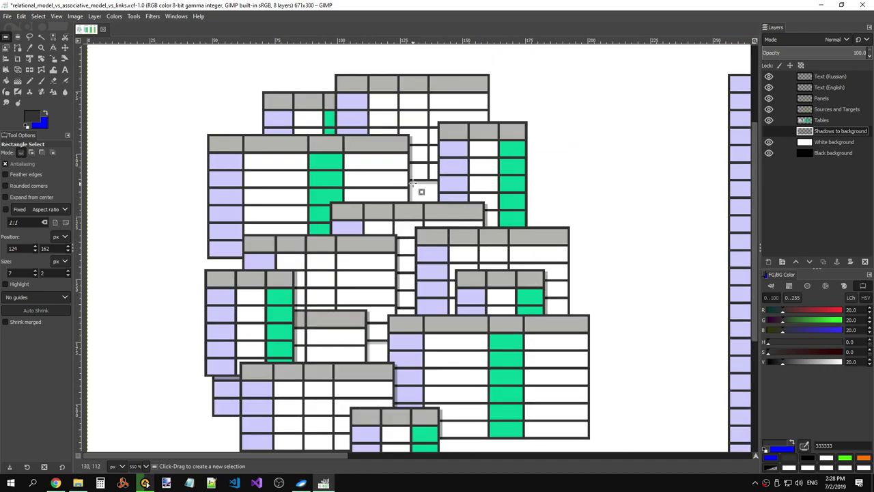
- Select a small gap between the top tables and flicker the shadows layer to compare
{"action": "left_click_drag", "start_coordinate": [411, 179], "coordinate": [444, 202]}
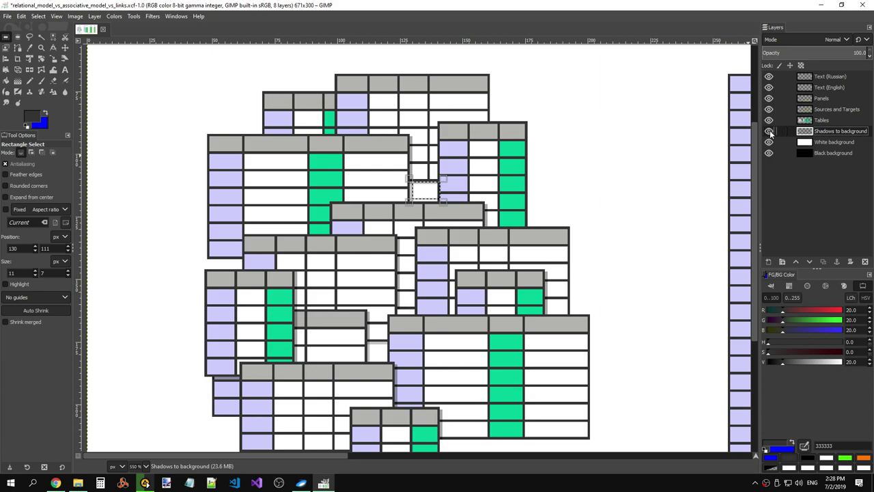
{"action": "left_click", "coordinate": [770, 121]}
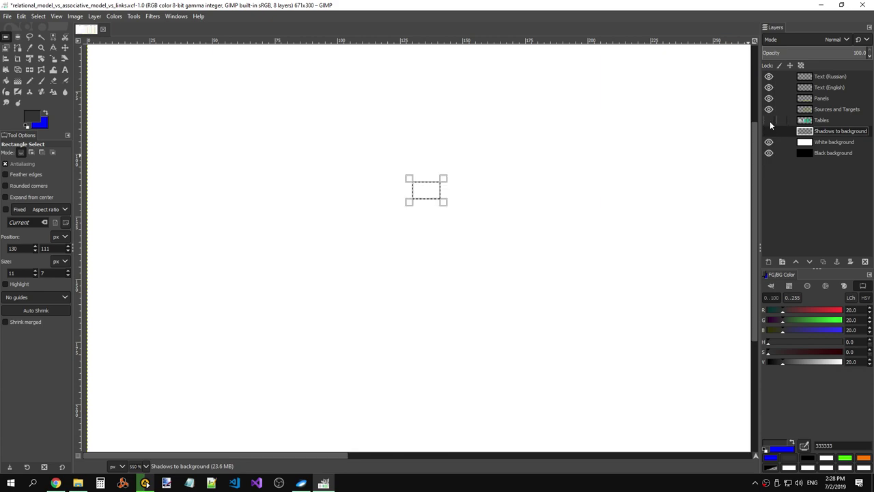
{"action": "left_click", "coordinate": [770, 121]}
{"action": "left_click", "coordinate": [769, 121]}
{"action": "left_click", "coordinate": [769, 121]}
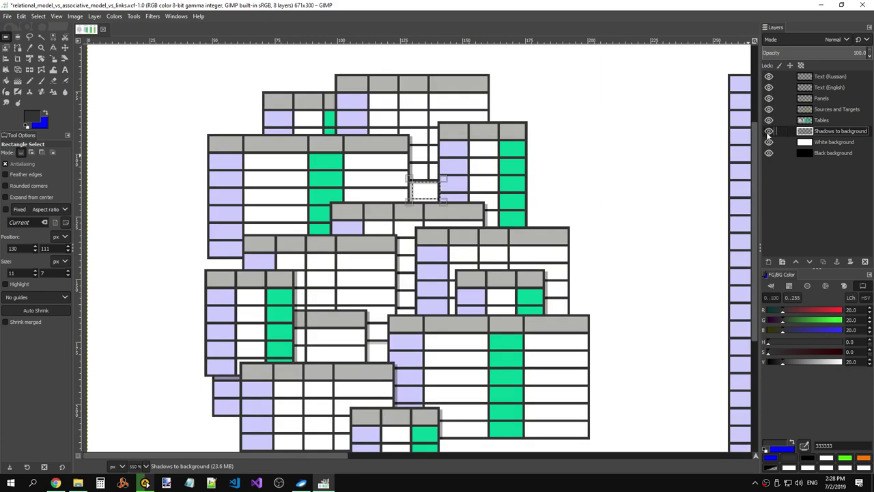
{"action": "left_click", "coordinate": [769, 131]}
{"action": "left_click", "coordinate": [769, 131]}
{"action": "left_click", "coordinate": [769, 132]}
{"action": "left_click", "coordinate": [769, 132]}
{"action": "left_click", "coordinate": [769, 132]}
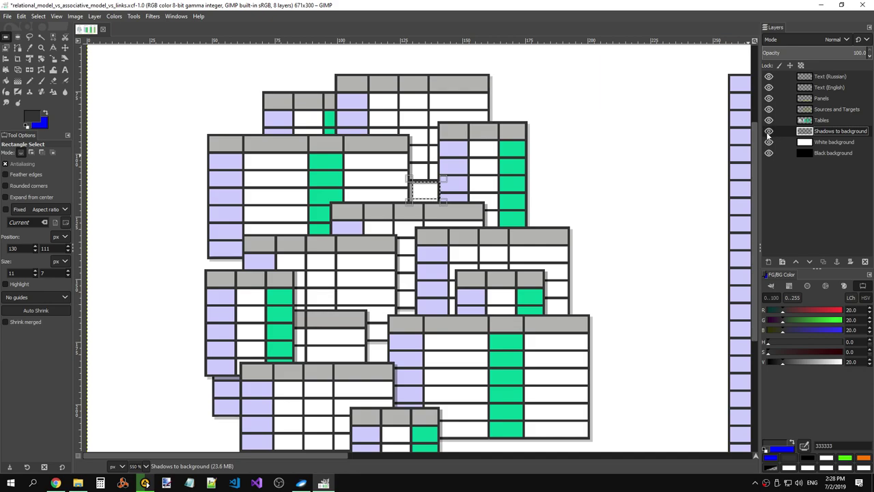
{"action": "left_click", "coordinate": [769, 131]}
{"action": "left_click", "coordinate": [769, 131]}
{"action": "left_click", "coordinate": [769, 131]}
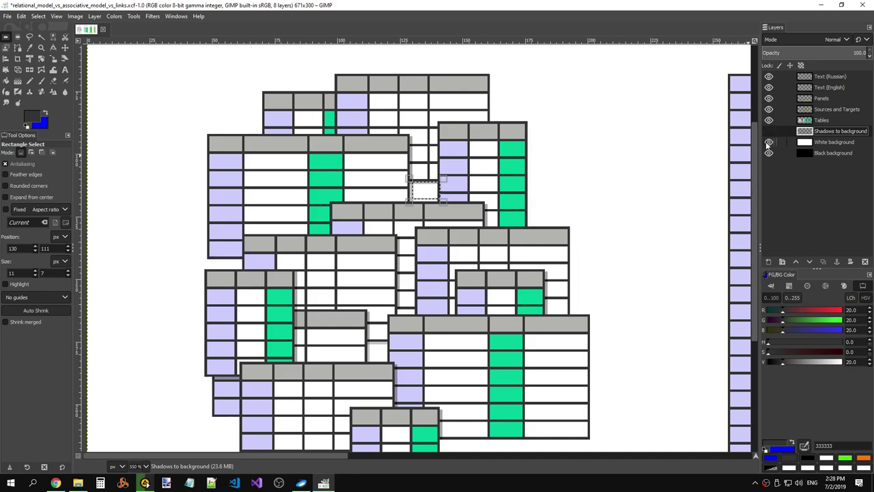
{"action": "left_click", "coordinate": [589, 205]}
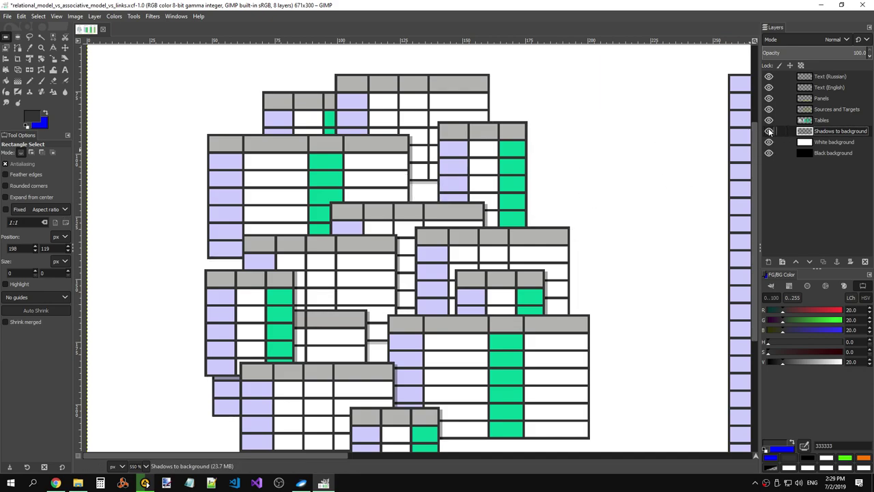
- Show the shadows and toggle the Tables layer to view the shadow lines alone
{"action": "left_click", "coordinate": [769, 131]}
{"action": "left_click", "coordinate": [769, 120]}
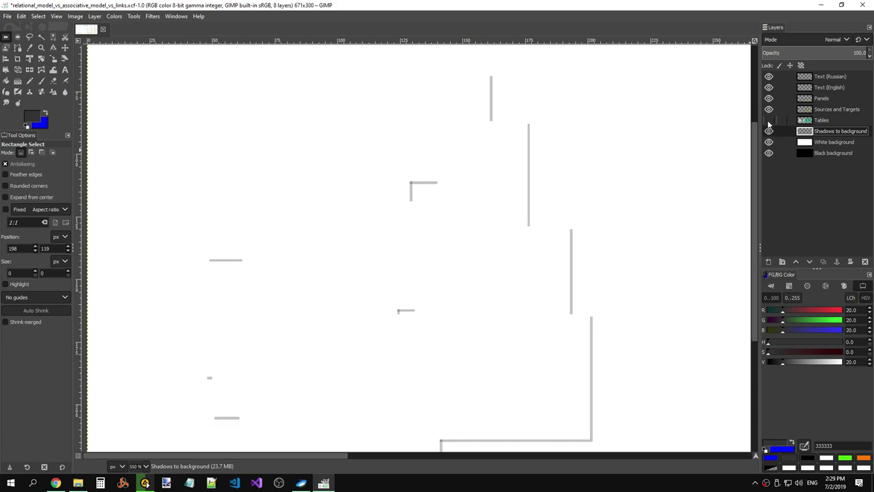
{"action": "left_click", "coordinate": [769, 121]}
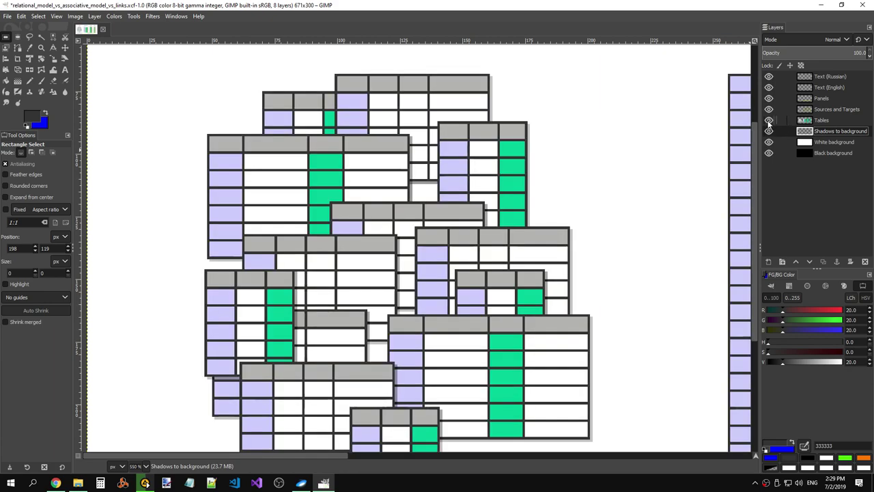
{"action": "left_click", "coordinate": [769, 121]}
{"action": "left_click", "coordinate": [769, 121]}
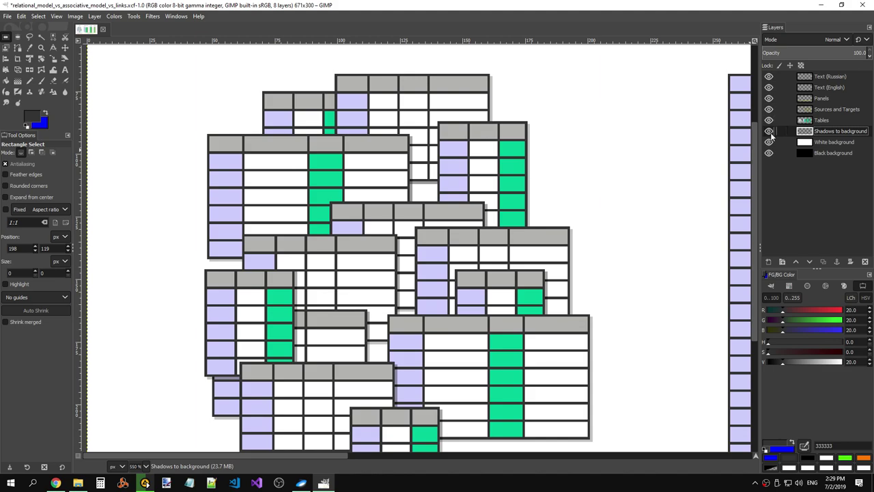
{"action": "left_click", "coordinate": [769, 131]}
{"action": "left_click", "coordinate": [769, 132]}
{"action": "left_click", "coordinate": [769, 121]}
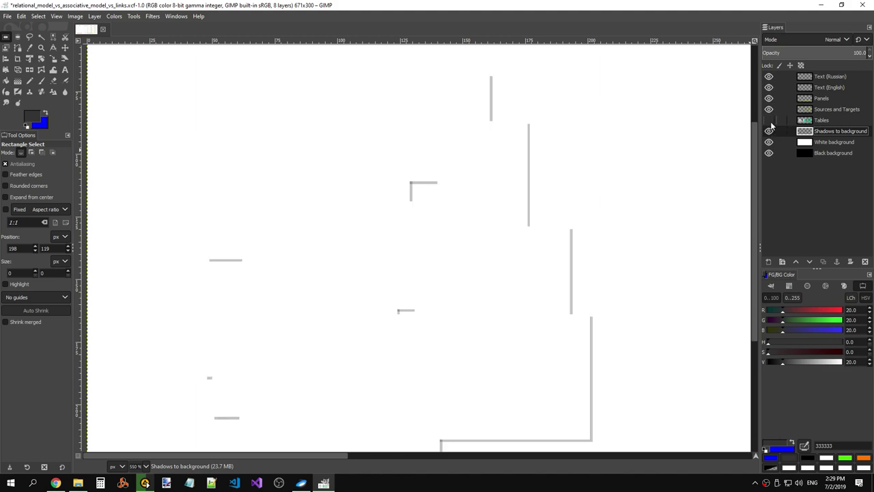
{"action": "left_click", "coordinate": [769, 121]}
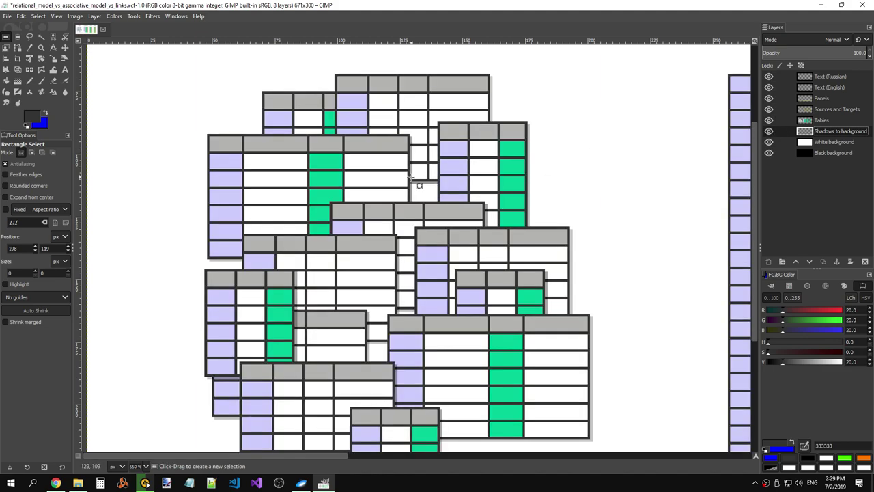
- Select a shadow corner, make Tables the active layer, and end with Shadows to background hidden
{"action": "left_click_drag", "start_coordinate": [410, 180], "coordinate": [439, 202]}
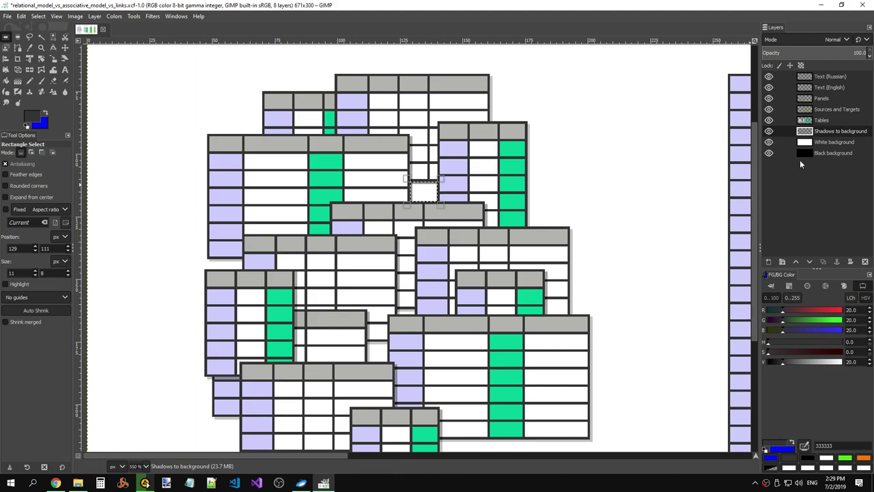
{"action": "left_click", "coordinate": [822, 121]}
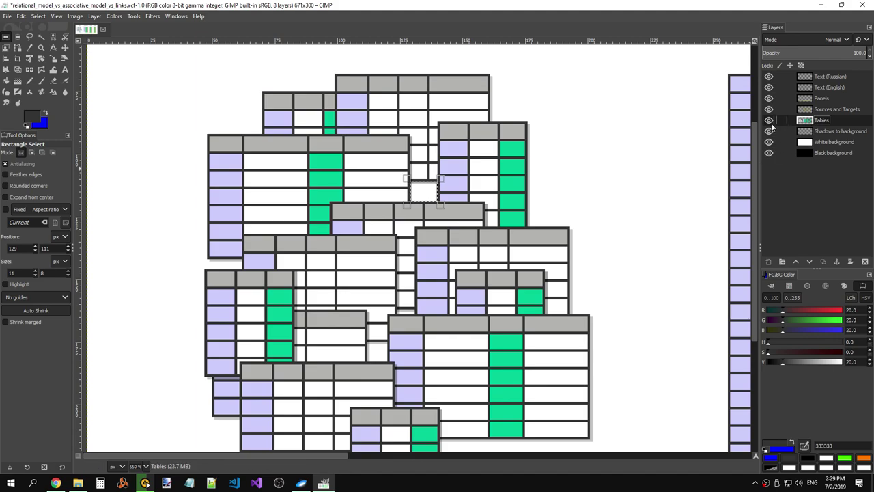
{"action": "left_click", "coordinate": [769, 121]}
{"action": "left_click", "coordinate": [770, 121]}
{"action": "left_click", "coordinate": [769, 121]}
{"action": "left_click", "coordinate": [638, 131]}
{"action": "left_click", "coordinate": [770, 121]}
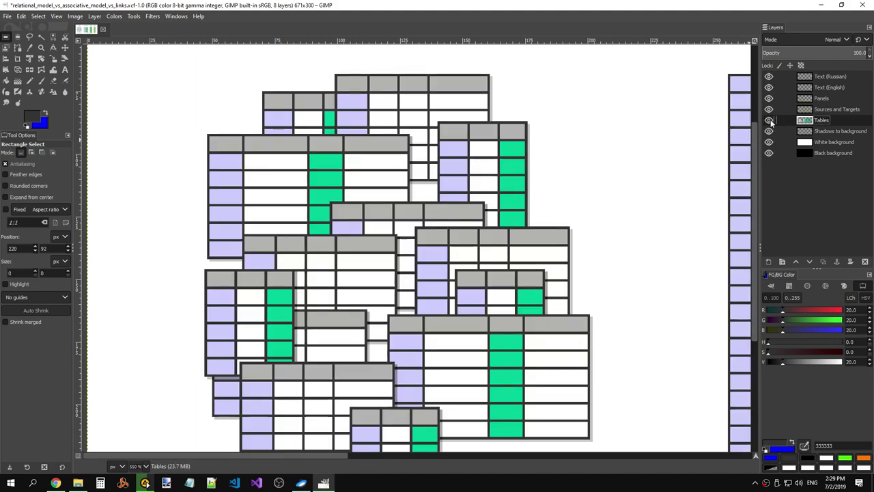
{"action": "left_click", "coordinate": [768, 133]}
{"action": "left_click", "coordinate": [769, 134]}
{"action": "left_click", "coordinate": [768, 134]}
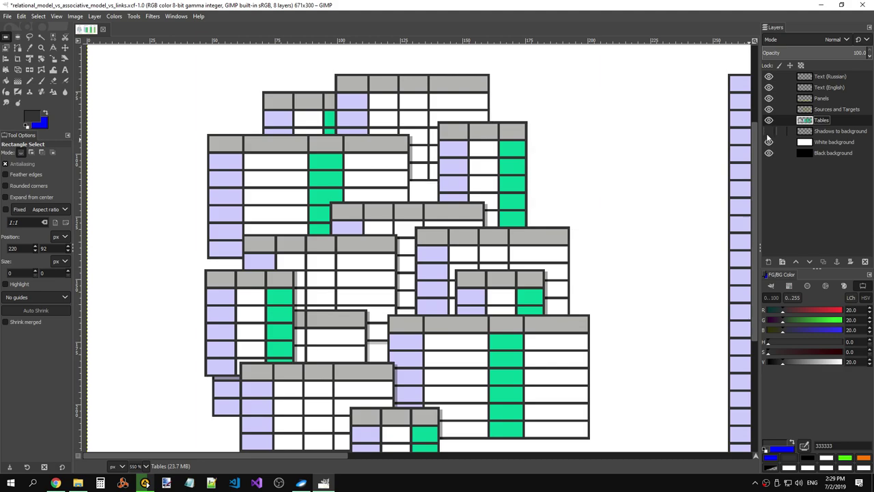
{"action": "scroll", "coordinate": [606, 229], "scroll_direction": "down", "scroll_amount": 5}
{"action": "scroll", "coordinate": [609, 243], "scroll_direction": "up", "scroll_amount": 5}
- Cut the area right of the top white table, then reselect the thin strip beside it
{"action": "left_click_drag", "start_coordinate": [291, 456], "coordinate": [510, 453]}
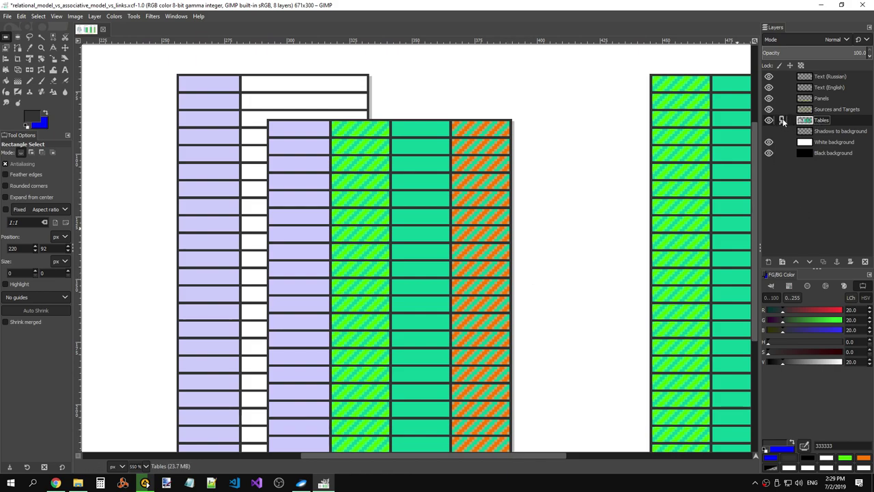
{"action": "left_click_drag", "start_coordinate": [370, 74], "coordinate": [521, 118]}
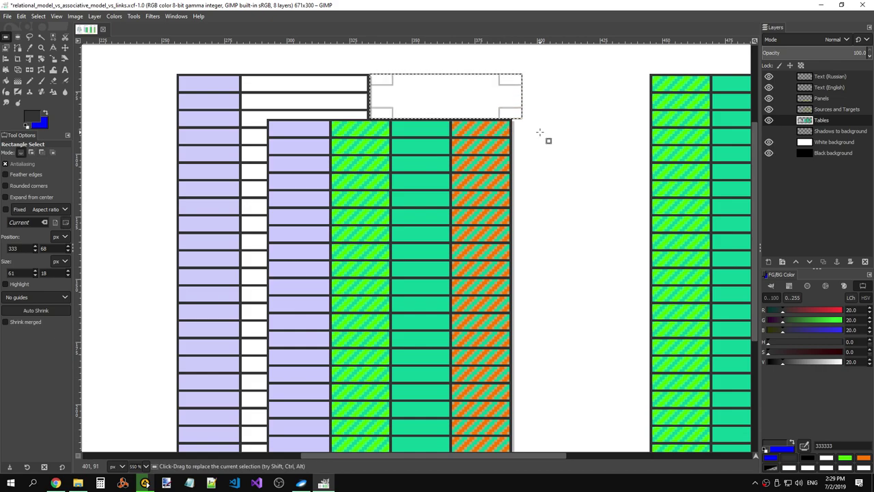
{"action": "key", "text": "ctrl+x"}
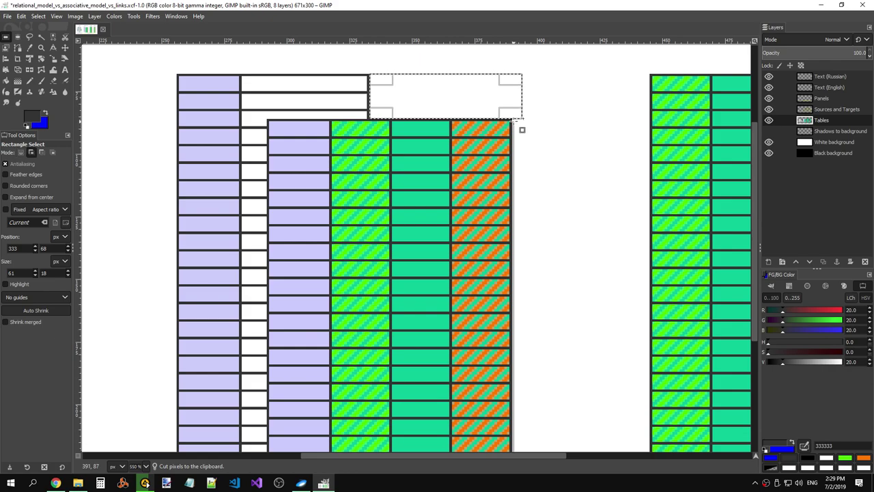
{"action": "left_click_drag", "start_coordinate": [521, 128], "coordinate": [527, 288]}
{"action": "left_click", "coordinate": [606, 196]}
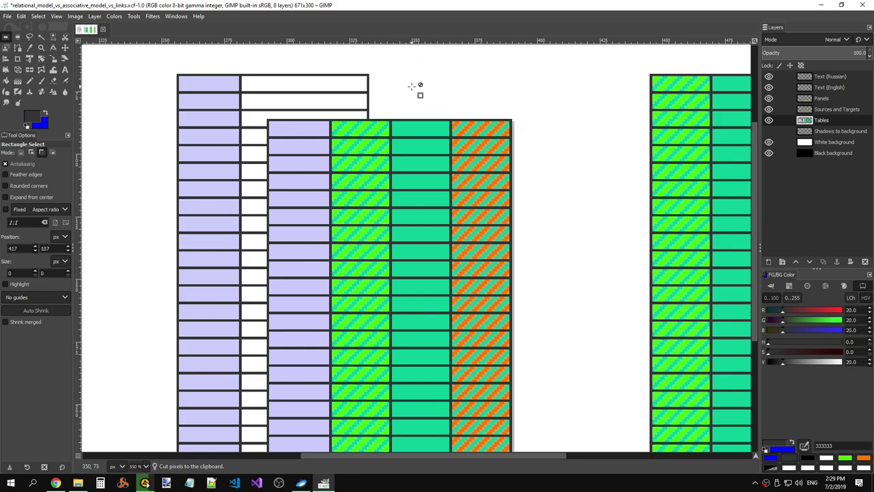
{"action": "left_click_drag", "start_coordinate": [376, 77], "coordinate": [522, 118]}
{"action": "left_click", "coordinate": [385, 73]}
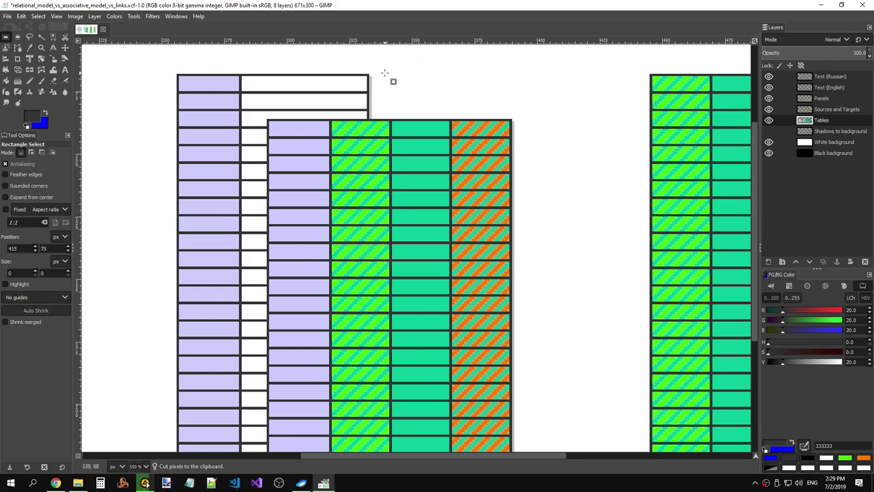
{"action": "left_click", "coordinate": [370, 65]}
{"action": "left_click_drag", "start_coordinate": [370, 74], "coordinate": [397, 119]}
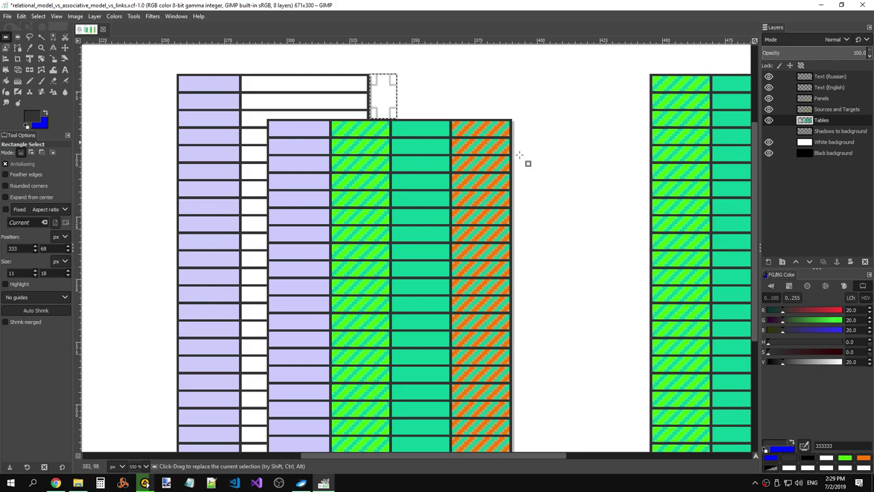
{"action": "mouse_move", "coordinate": [513, 118]}
{"action": "left_mouse_down"}
{"action": "mouse_move", "coordinate": [533, 163]}
{"action": "mouse_move", "coordinate": [546, 273]}
{"action": "mouse_move", "coordinate": [512, 113]}
{"action": "left_mouse_up"}
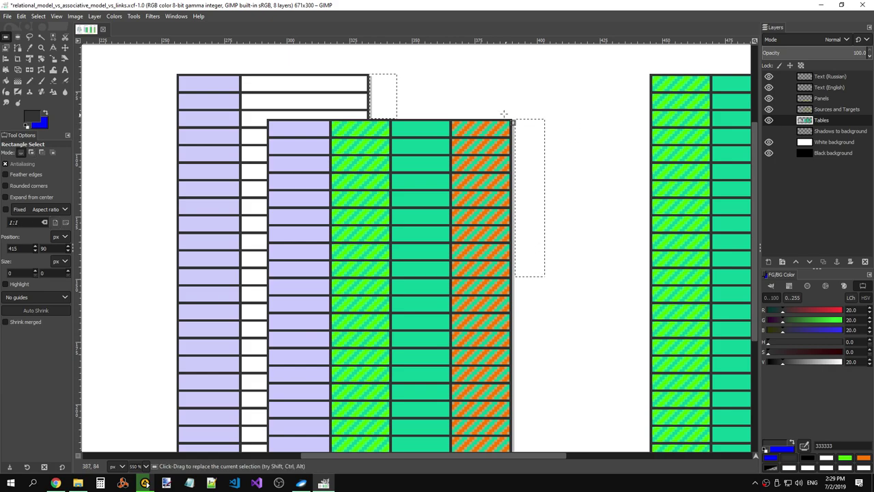
{"action": "left_click_drag", "start_coordinate": [370, 74], "coordinate": [397, 119]}
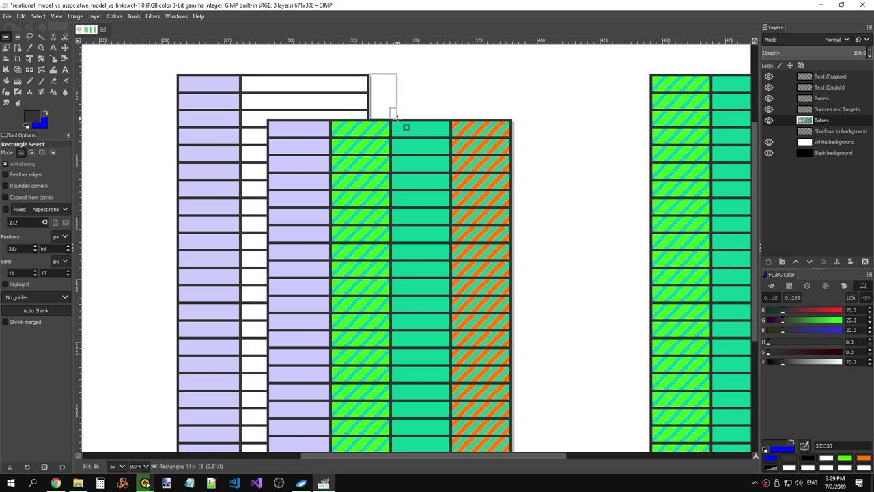
{"action": "scroll", "coordinate": [537, 109], "scroll_direction": "down", "scroll_amount": 2}
{"action": "scroll", "coordinate": [537, 109], "scroll_direction": "up", "scroll_amount": 2}
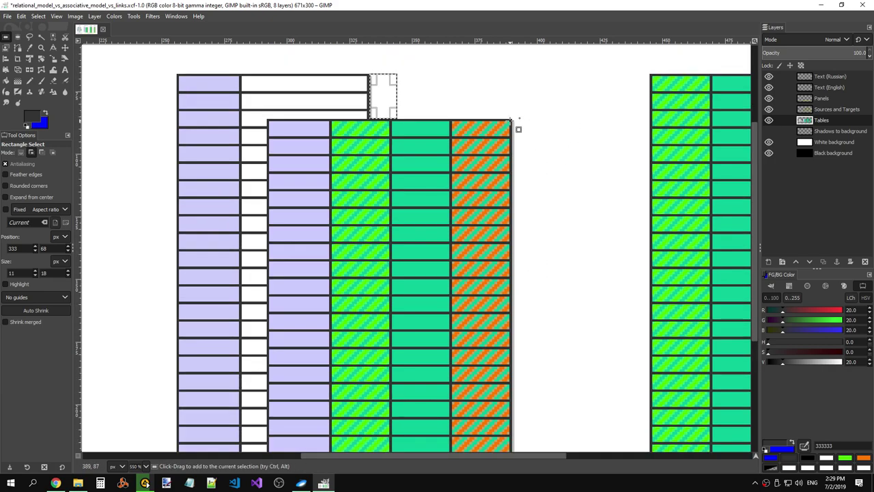
- Add the strips beside and below the striped table and below the left table, and cut them
{"action": "mouse_move", "coordinate": [512, 119]}
{"action": "left_mouse_down"}
{"action": "mouse_move", "coordinate": [545, 386]}
{"action": "mouse_move", "coordinate": [540, 418]}
{"action": "left_mouse_up"}
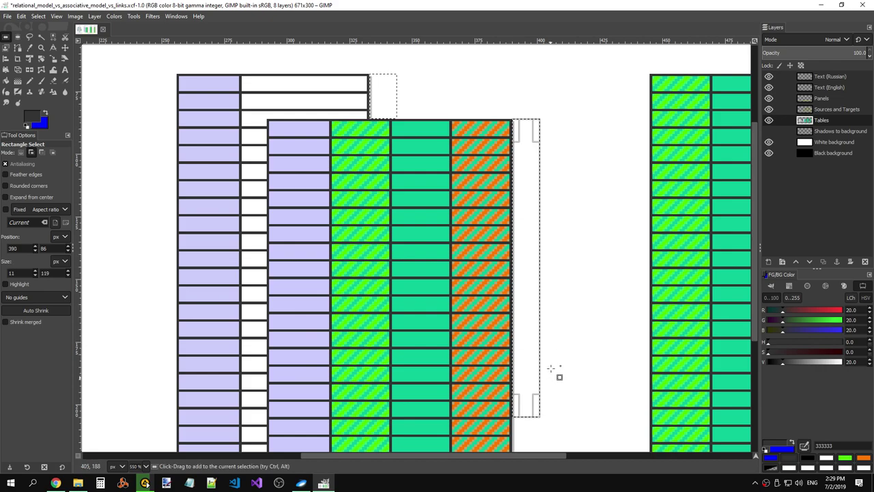
{"action": "scroll", "coordinate": [555, 316], "scroll_direction": "down", "scroll_amount": 5}
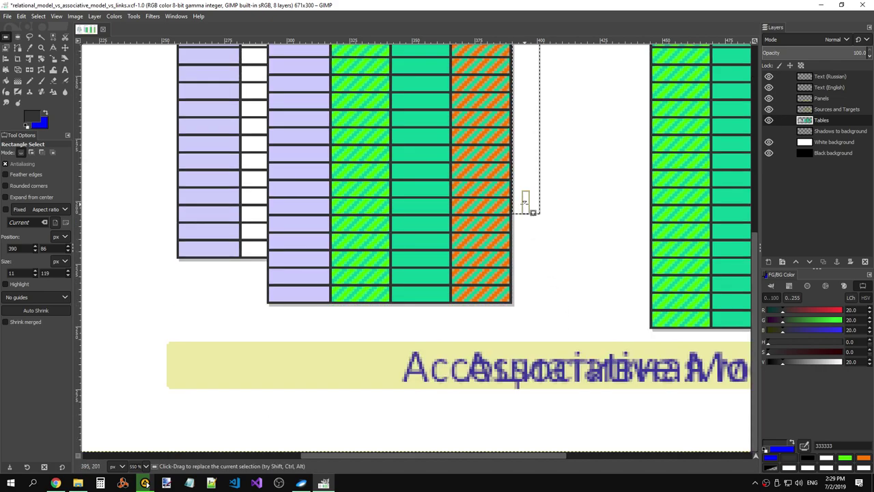
{"action": "left_click_drag", "start_coordinate": [526, 209], "coordinate": [526, 295]}
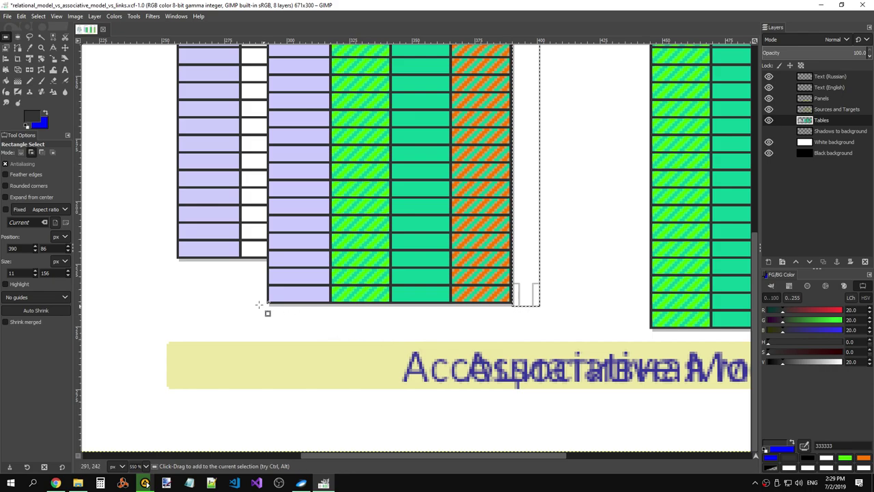
{"action": "left_click_drag", "start_coordinate": [239, 307], "coordinate": [514, 327]}
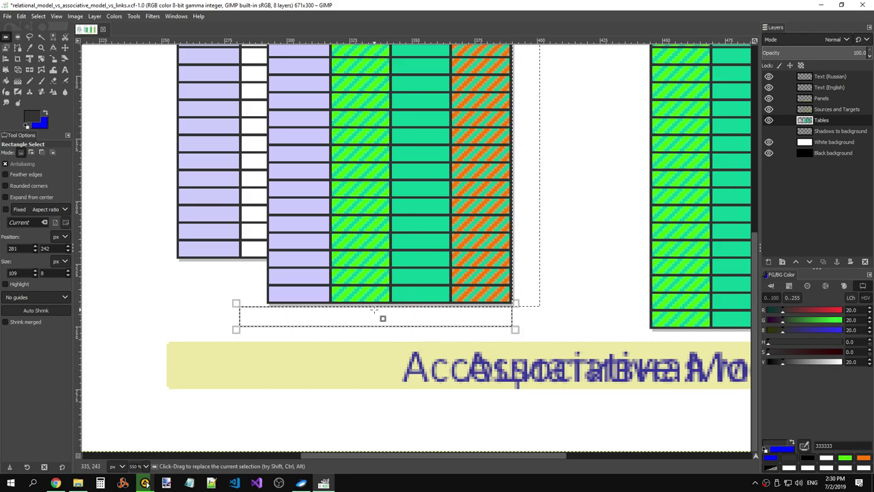
{"action": "left_click_drag", "start_coordinate": [382, 314], "coordinate": [385, 308]}
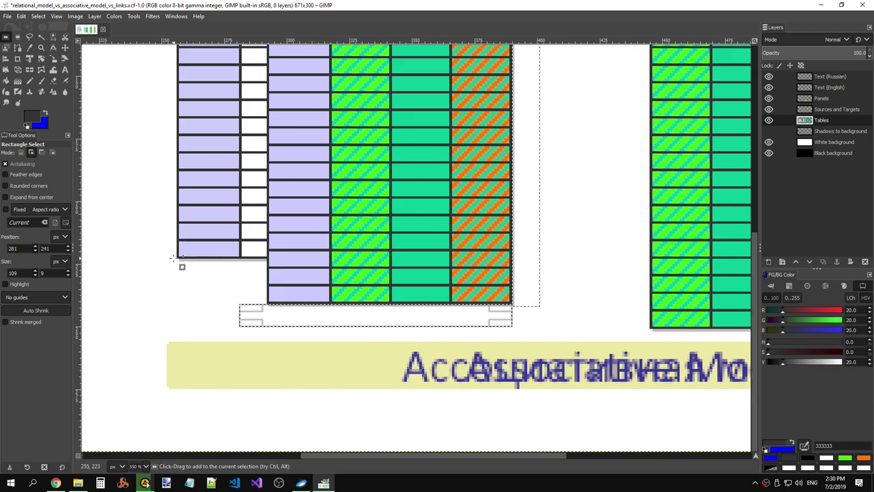
{"action": "left_click_drag", "start_coordinate": [175, 261], "coordinate": [268, 279]}
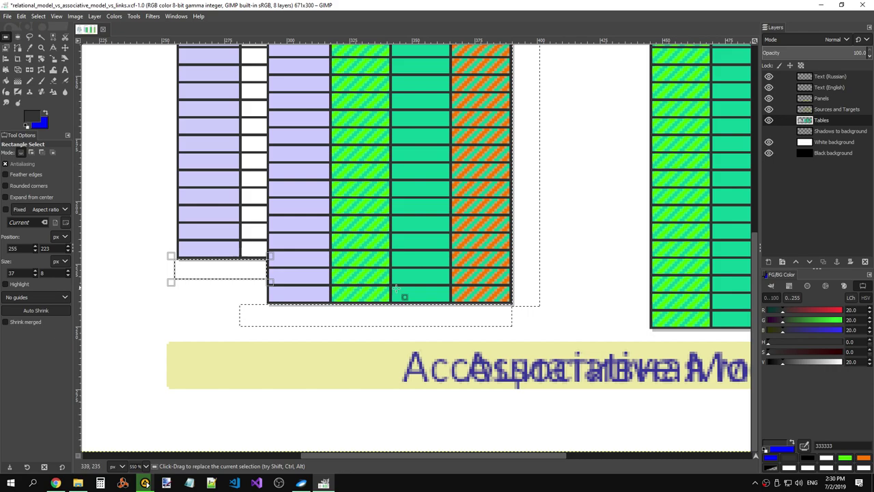
{"action": "key", "text": "ctrl+x"}
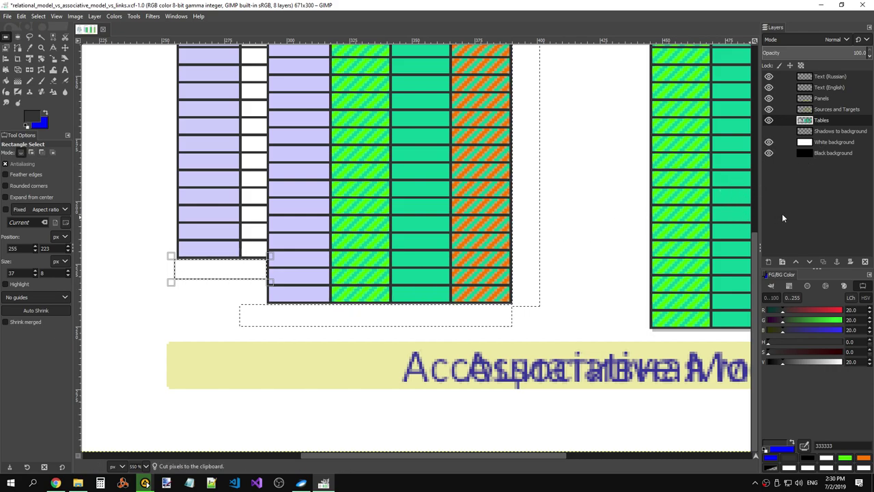
- Paste the cut shadow strips and anchor them onto the Shadows to background layer
{"action": "scroll", "coordinate": [591, 223], "scroll_direction": "up", "scroll_amount": 2}
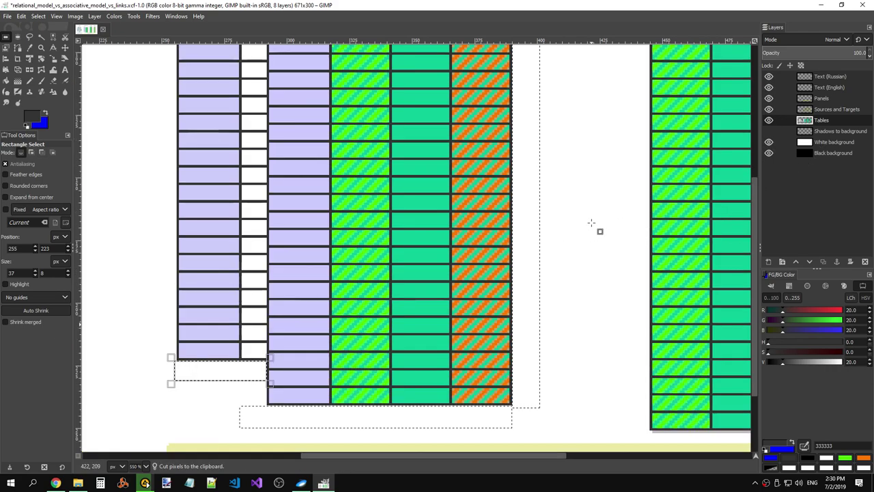
{"action": "scroll", "coordinate": [591, 223], "scroll_direction": "up", "scroll_amount": 3}
{"action": "key", "text": "ctrl+v"}
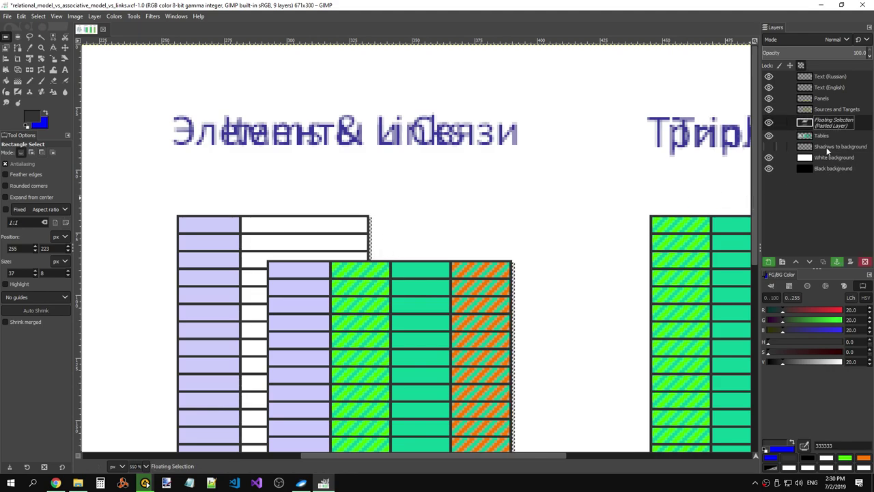
{"action": "right_click", "coordinate": [825, 125]}
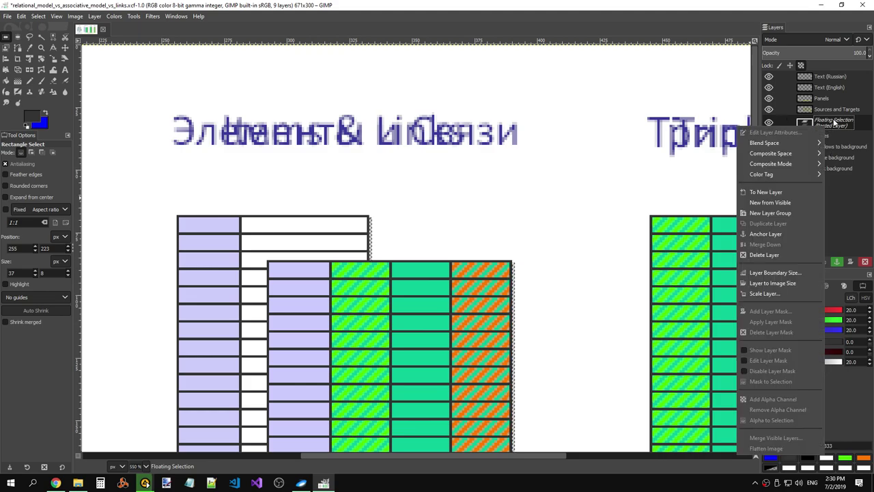
{"action": "left_click", "coordinate": [832, 145]}
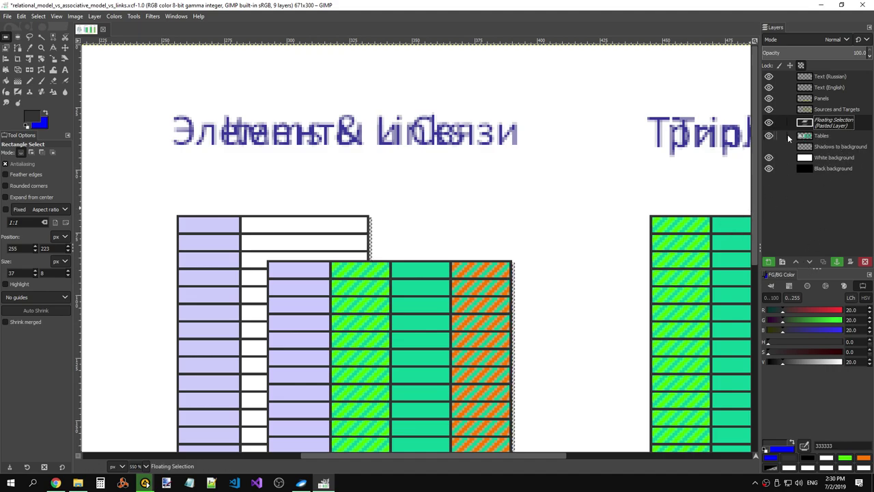
{"action": "left_click", "coordinate": [539, 249]}
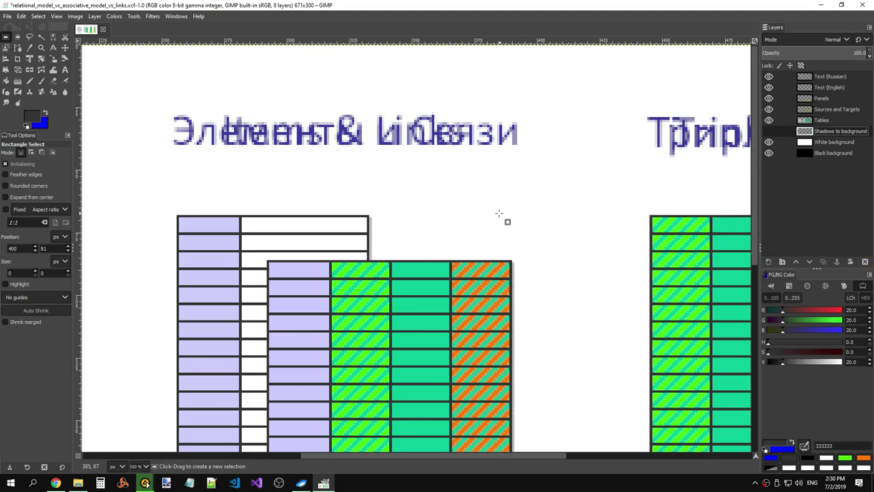
- Toggle the Tables layer off and on to check the anchored shadows
{"action": "left_click", "coordinate": [769, 120]}
{"action": "left_click", "coordinate": [769, 120]}
{"action": "left_click", "coordinate": [769, 121]}
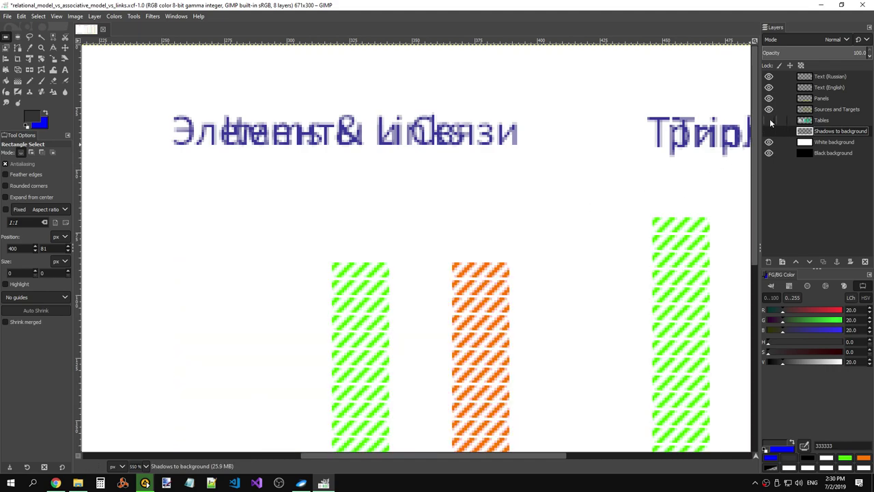
{"action": "left_click", "coordinate": [769, 121]}
- Paste the cut pixels again, anchor them to Shadows to background, and select the Tables layer
{"action": "key", "text": "ctrl+v"}
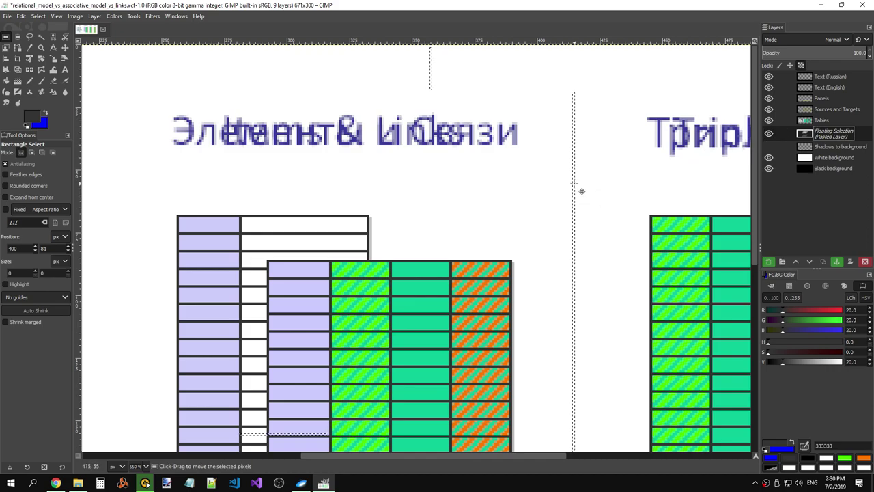
{"action": "left_click", "coordinate": [615, 184]}
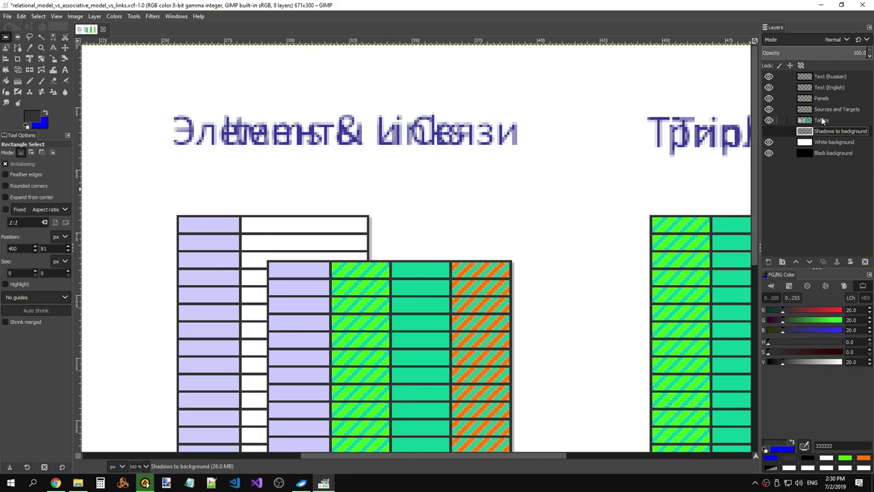
{"action": "left_click", "coordinate": [822, 119]}
{"action": "scroll", "coordinate": [586, 187], "scroll_direction": "down", "scroll_amount": 5}
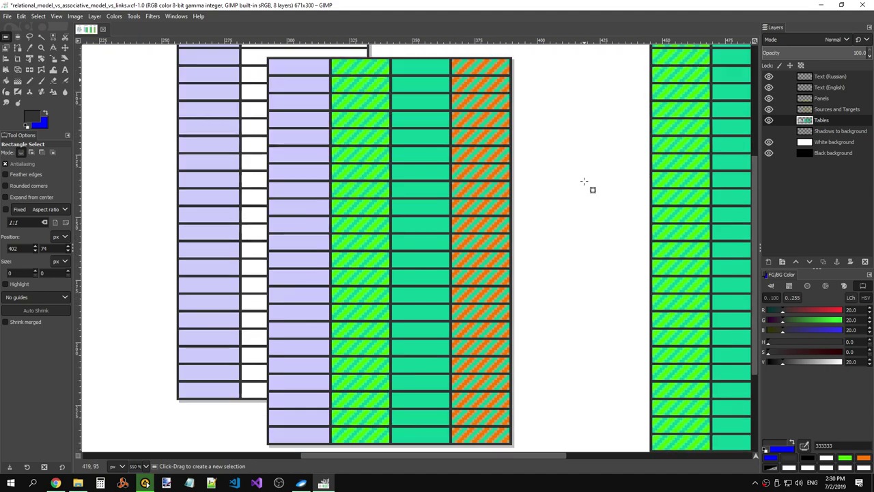
{"action": "scroll", "coordinate": [591, 191], "scroll_direction": "up", "scroll_amount": 4}
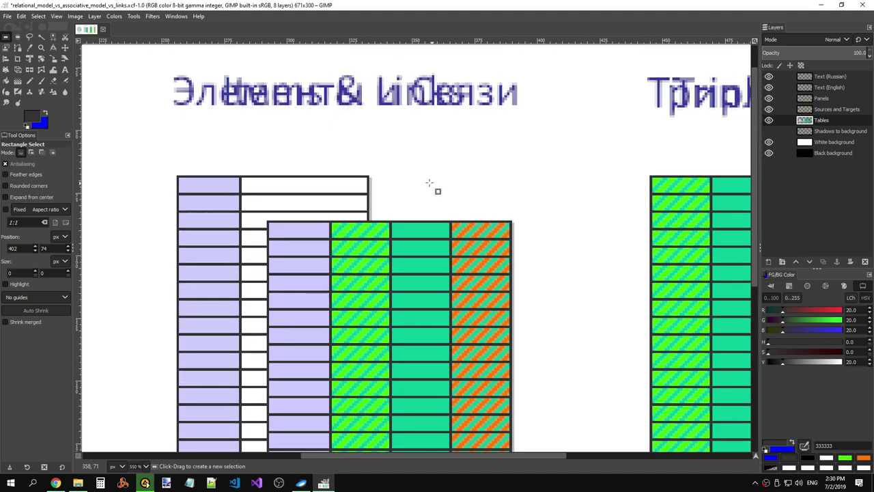
- Select the shadow strips at the back table's edge, right side and bottom, then cut and paste them
{"action": "left_click", "coordinate": [370, 178]}
{"action": "left_click_drag", "start_coordinate": [370, 179], "coordinate": [379, 224]}
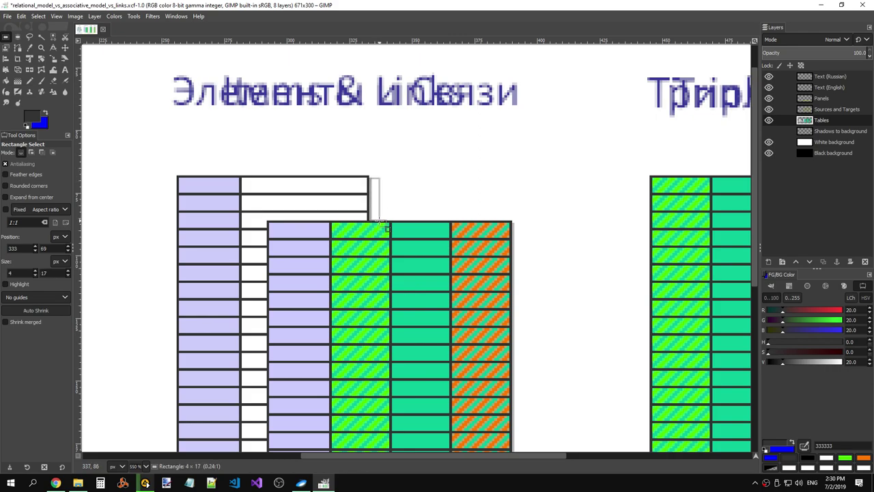
{"action": "scroll", "coordinate": [517, 229], "scroll_direction": "down", "scroll_amount": 3}
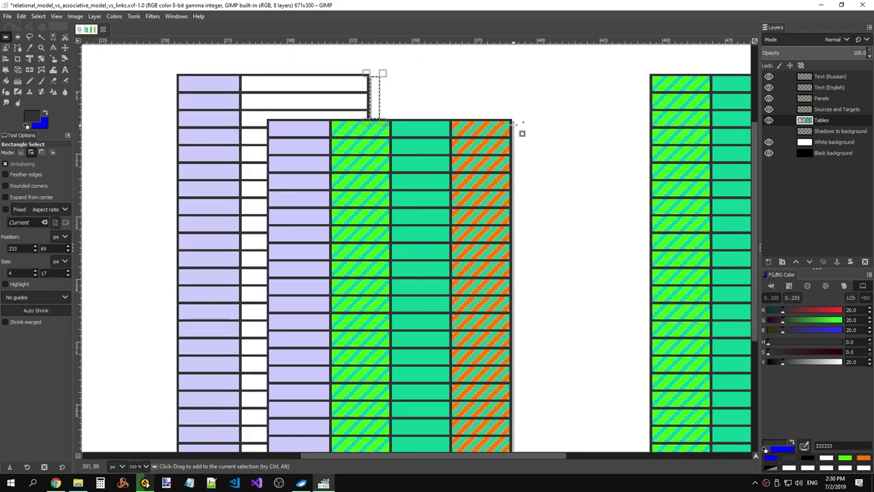
{"action": "left_click_drag", "start_coordinate": [513, 146], "coordinate": [530, 343]}
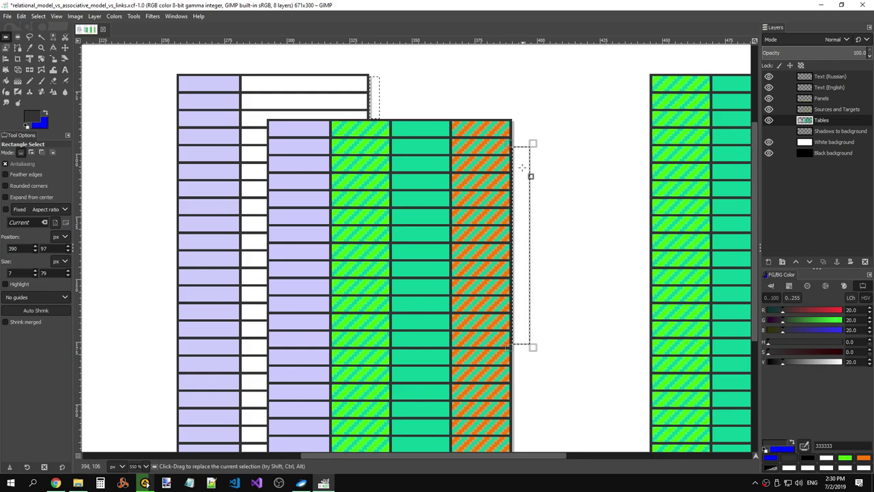
{"action": "left_click_drag", "start_coordinate": [530, 147], "coordinate": [521, 117]}
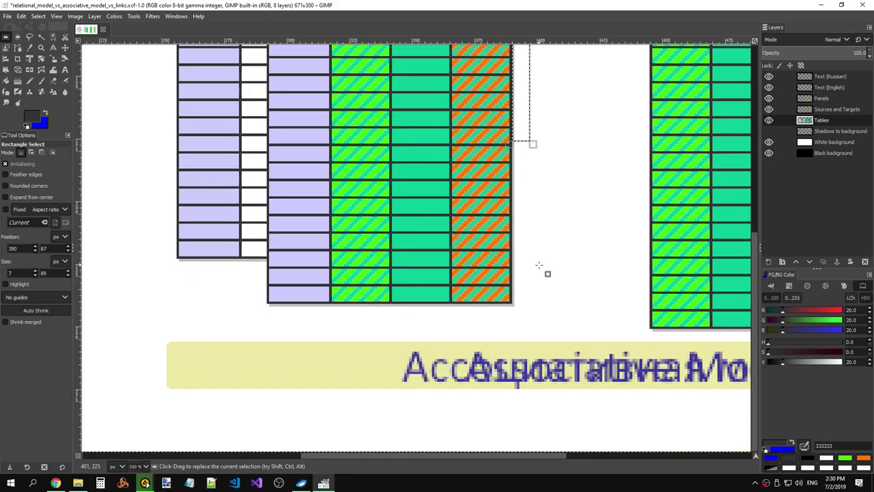
{"action": "scroll", "coordinate": [546, 273], "scroll_direction": "down", "scroll_amount": 5}
{"action": "left_click_drag", "start_coordinate": [527, 148], "coordinate": [531, 309]}
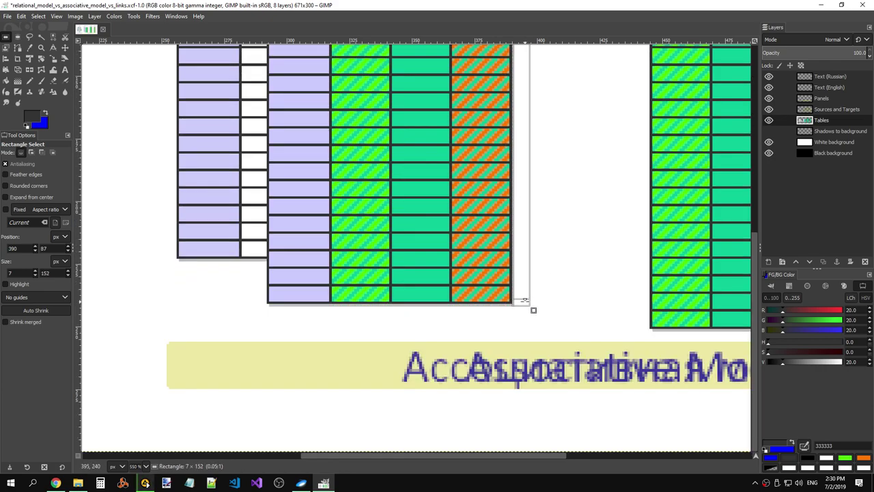
{"action": "key", "text": "Return"}
{"action": "mouse_move", "coordinate": [264, 306]}
{"action": "left_mouse_down"}
{"action": "mouse_move", "coordinate": [444, 328]}
{"action": "mouse_move", "coordinate": [517, 326]}
{"action": "left_mouse_up"}
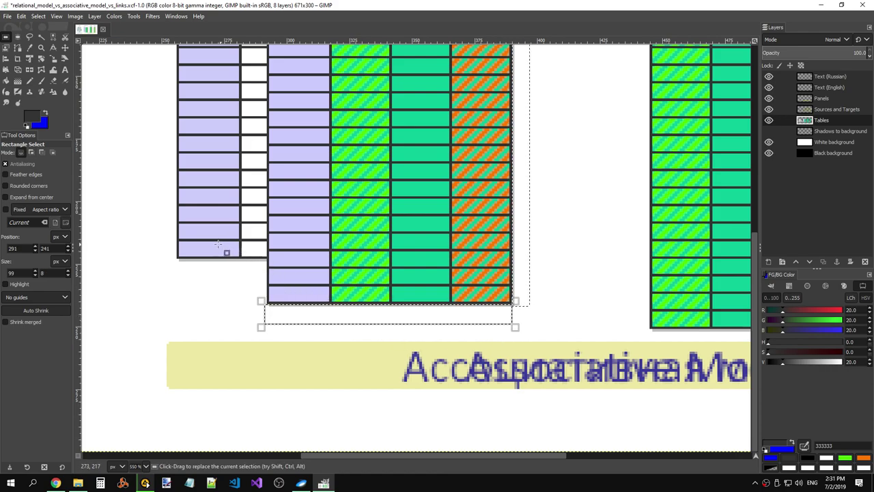
{"action": "left_click_drag", "start_coordinate": [170, 260], "coordinate": [271, 277]}
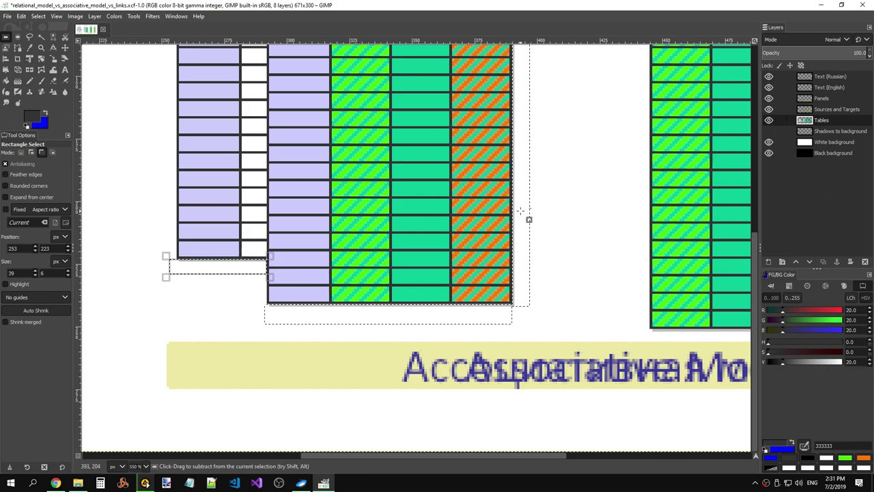
{"action": "key", "text": "ctrl+x"}
{"action": "key", "text": "ctrl+v"}
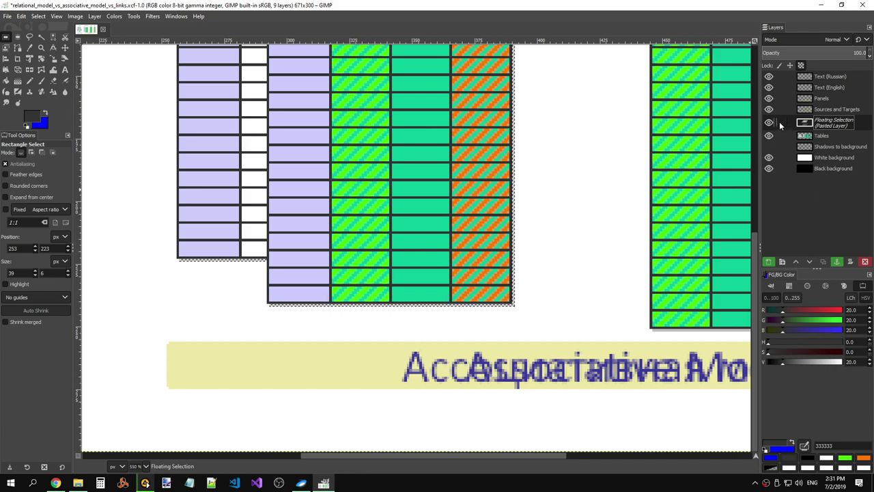
- Make the floating strips a layer, lower it, merge it into Shadows to background, and hide that layer
{"action": "left_click", "coordinate": [835, 147]}
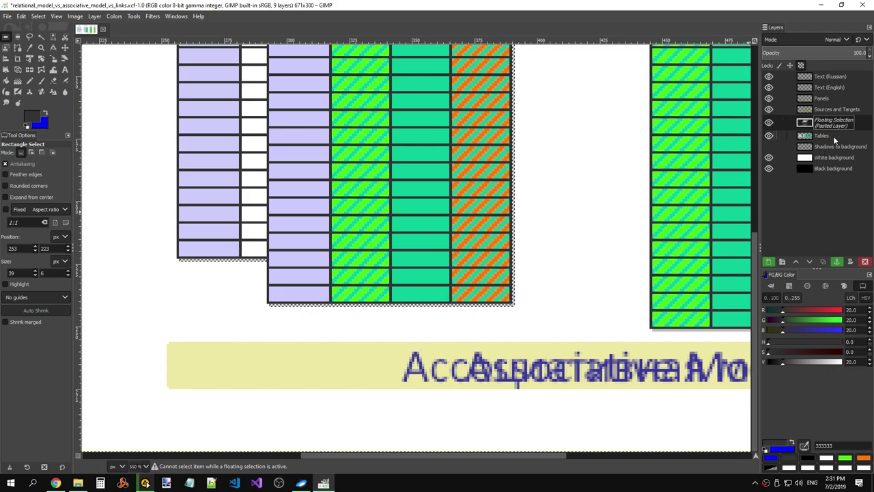
{"action": "left_click", "coordinate": [769, 261]}
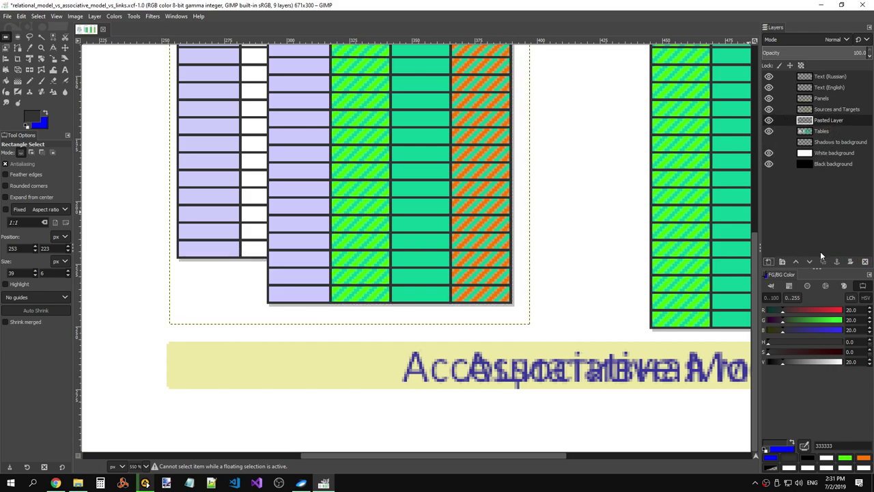
{"action": "left_click", "coordinate": [809, 262]}
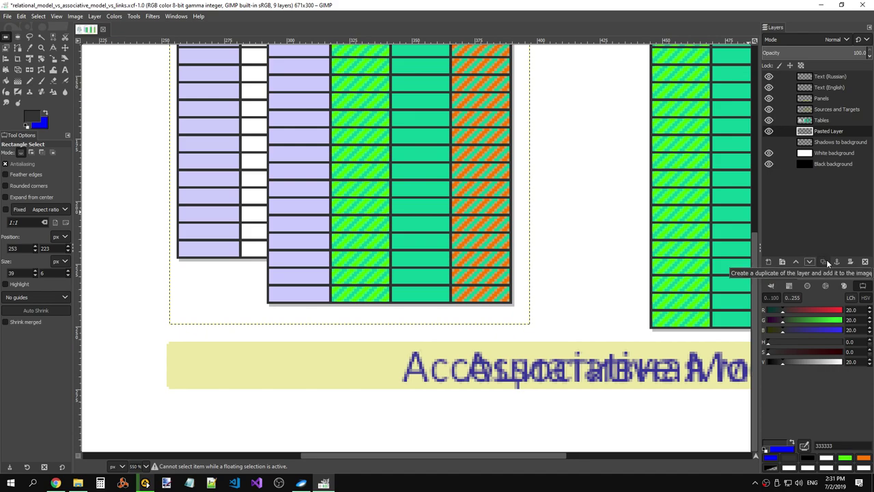
{"action": "left_click", "coordinate": [767, 263]}
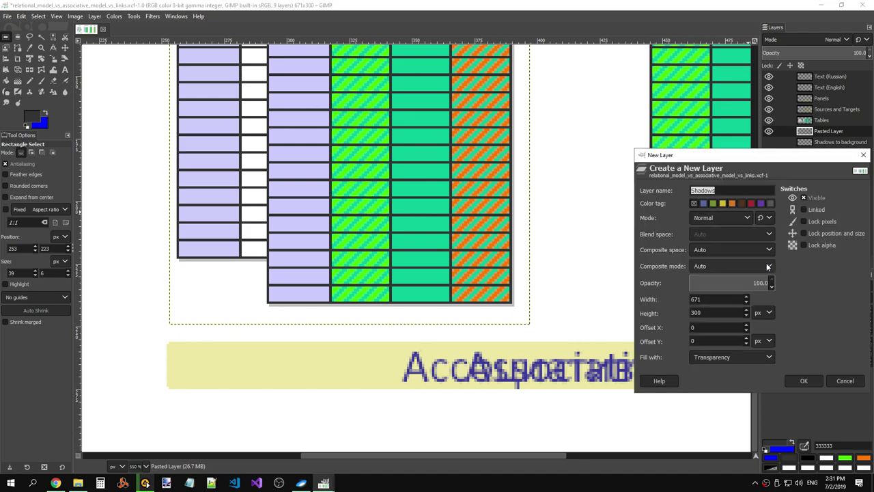
{"action": "left_click", "coordinate": [840, 382]}
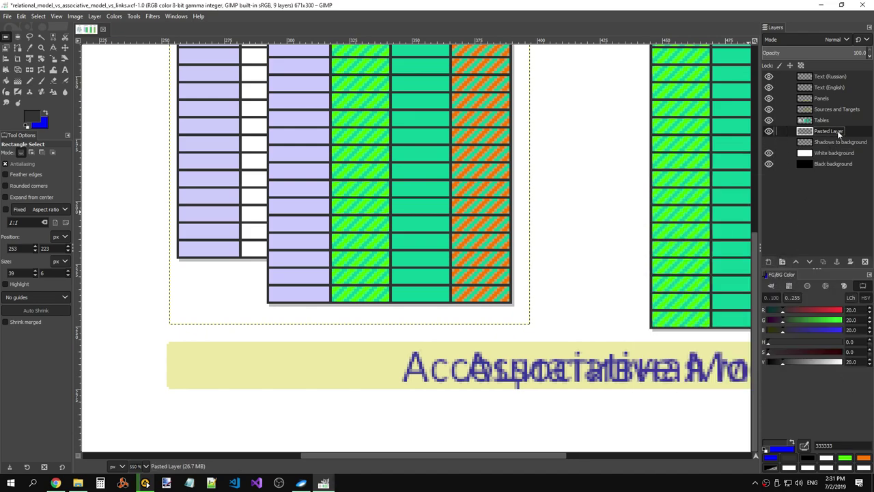
{"action": "right_click", "coordinate": [827, 131]}
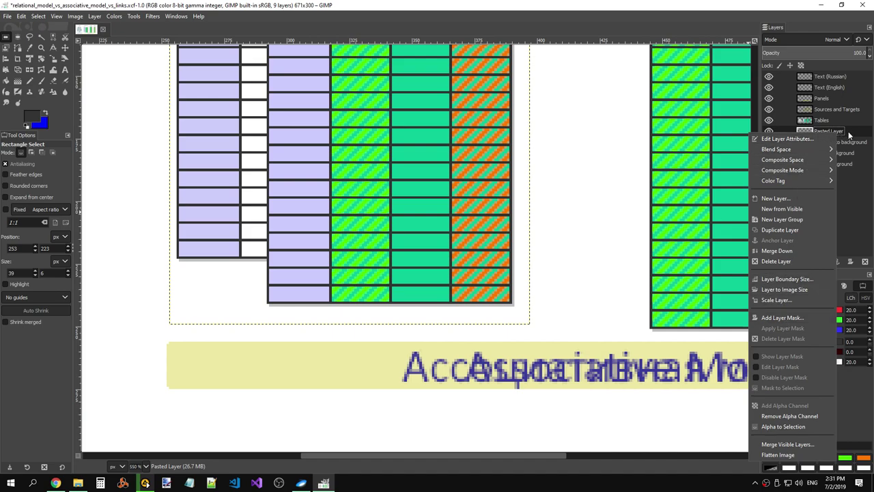
{"action": "left_click", "coordinate": [839, 138]}
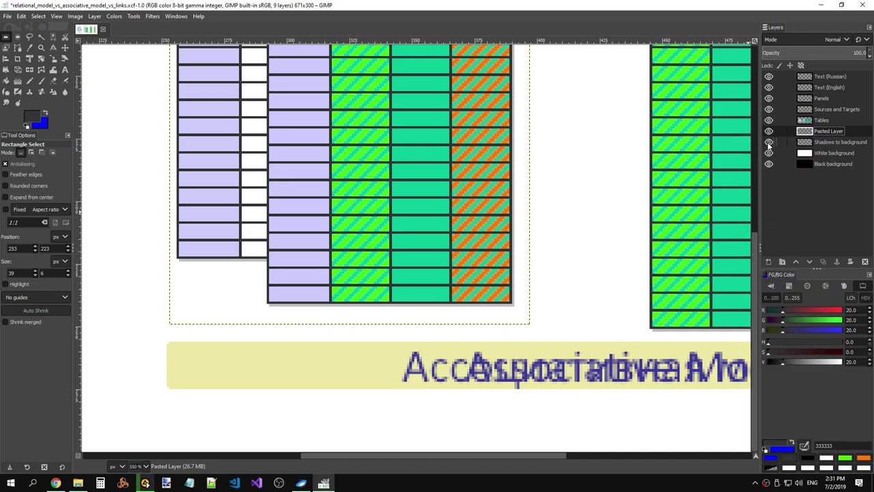
{"action": "right_click", "coordinate": [839, 134]}
{"action": "left_click", "coordinate": [782, 251]}
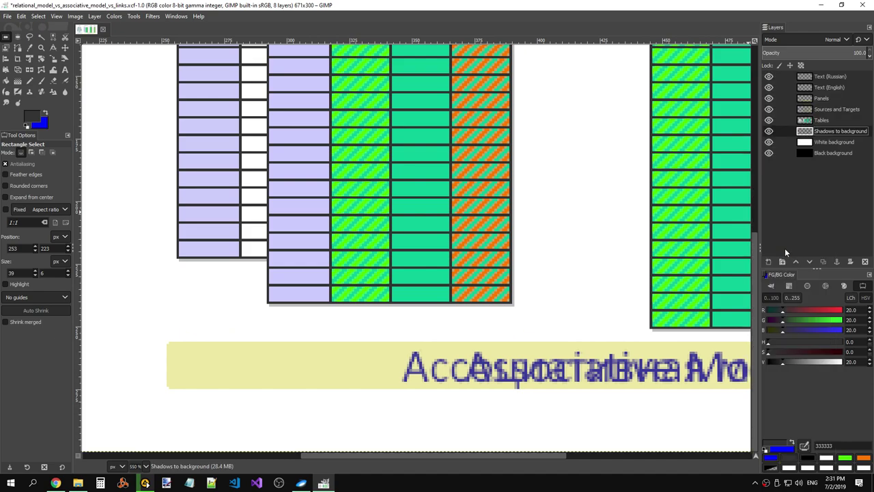
{"action": "left_click", "coordinate": [769, 132]}
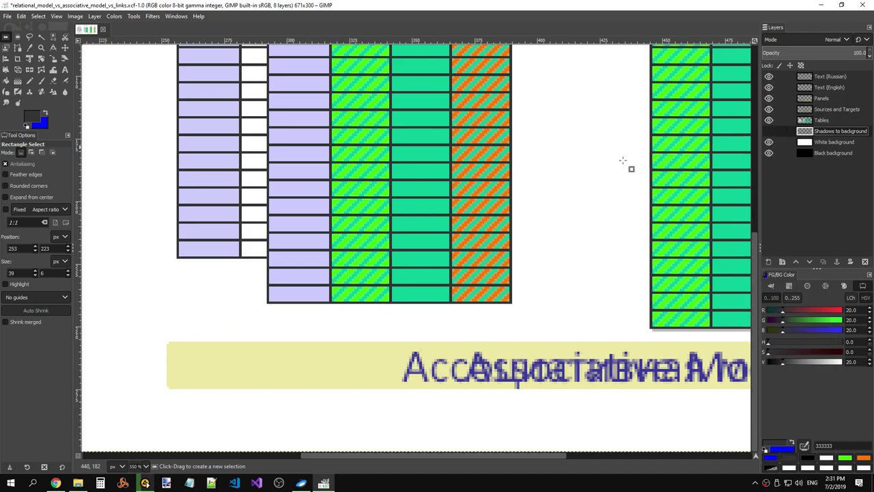
- Show the Shadows to background layer and zoom out to view the whole diagram
{"action": "scroll", "coordinate": [581, 185], "scroll_direction": "up", "scroll_amount": 5}
{"action": "scroll", "coordinate": [581, 185], "scroll_direction": "down", "scroll_amount": 2}
{"action": "scroll", "coordinate": [613, 165], "scroll_direction": "down", "scroll_amount": 3}
{"action": "left_click", "coordinate": [769, 131]}
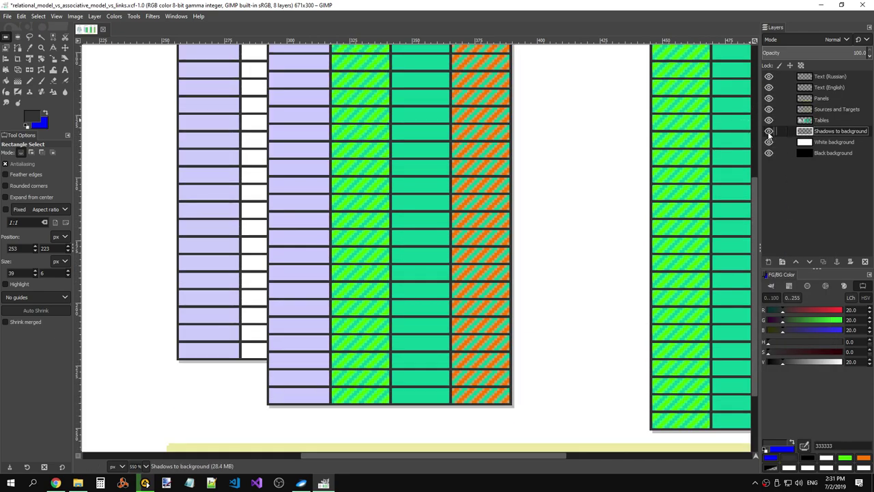
{"action": "left_click_drag", "start_coordinate": [338, 455], "coordinate": [438, 455]}
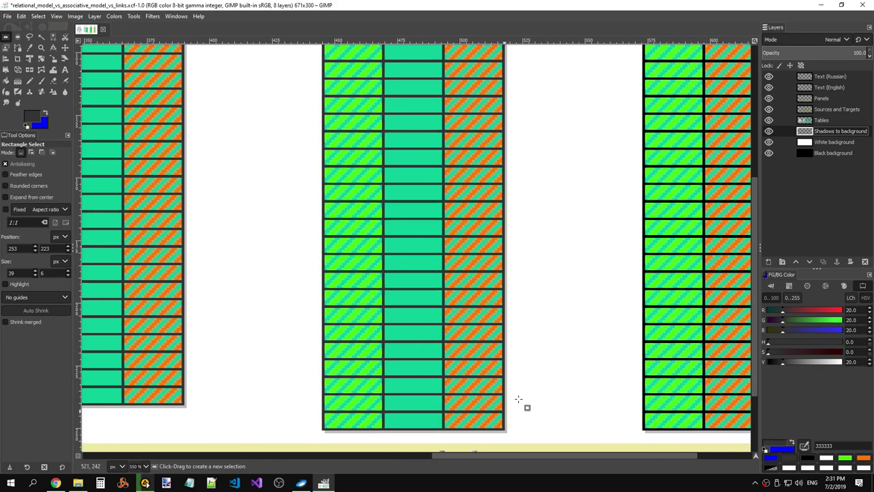
{"action": "scroll", "coordinate": [580, 195], "scroll_direction": "up", "scroll_amount": 5}
{"action": "scroll", "coordinate": [579, 193], "scroll_direction": "down", "scroll_amount": 2}
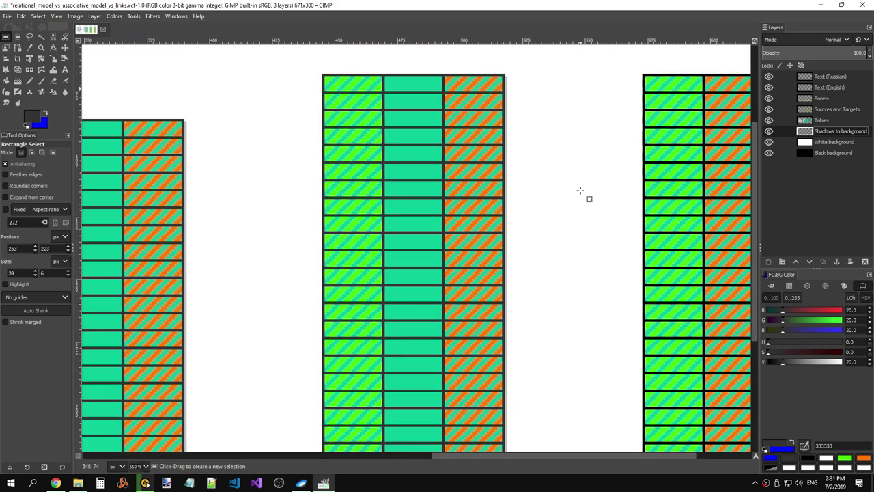
{"action": "scroll", "coordinate": [580, 190], "scroll_direction": "down", "scroll_amount": 3}
{"action": "scroll", "coordinate": [580, 190], "scroll_direction": "right", "scroll_amount": 3}
{"action": "scroll", "coordinate": [520, 226], "scroll_direction": "left", "scroll_amount": 4}
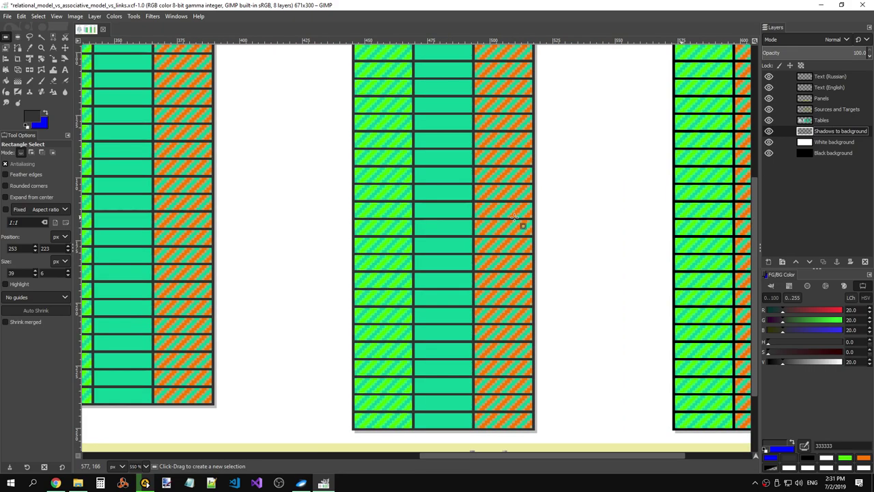
- Pan around the diagram, then briefly hide and reshow the shadows to compare
{"action": "left_click_drag", "start_coordinate": [444, 455], "coordinate": [565, 441]}
{"action": "scroll", "coordinate": [566, 441], "scroll_direction": "down", "scroll_amount": 3}
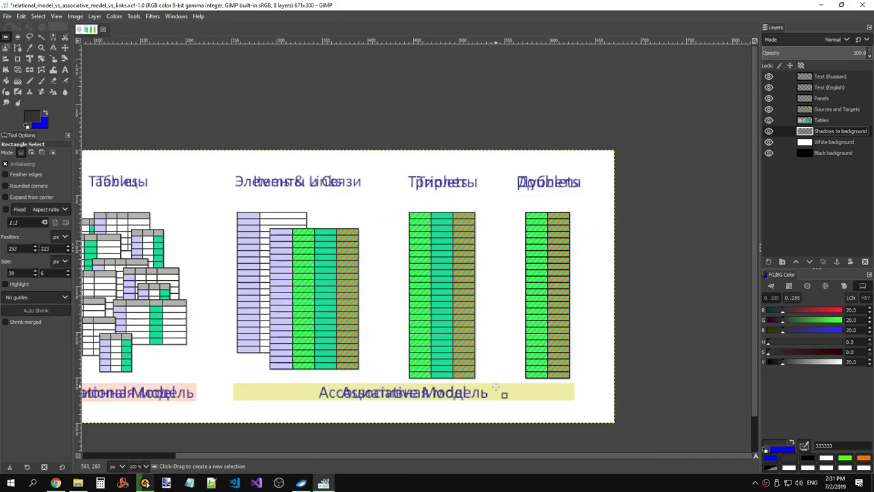
{"action": "scroll", "coordinate": [497, 386], "scroll_direction": "left", "scroll_amount": 3}
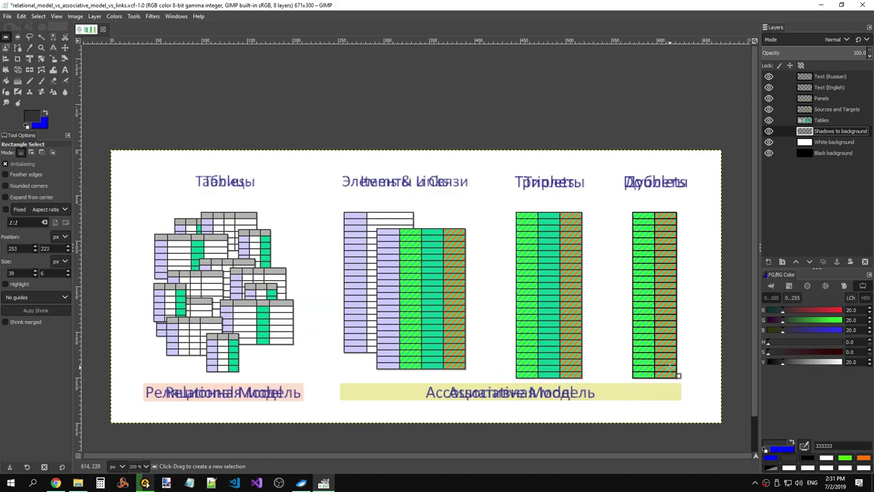
{"action": "scroll", "coordinate": [601, 307], "scroll_direction": "down", "scroll_amount": 1}
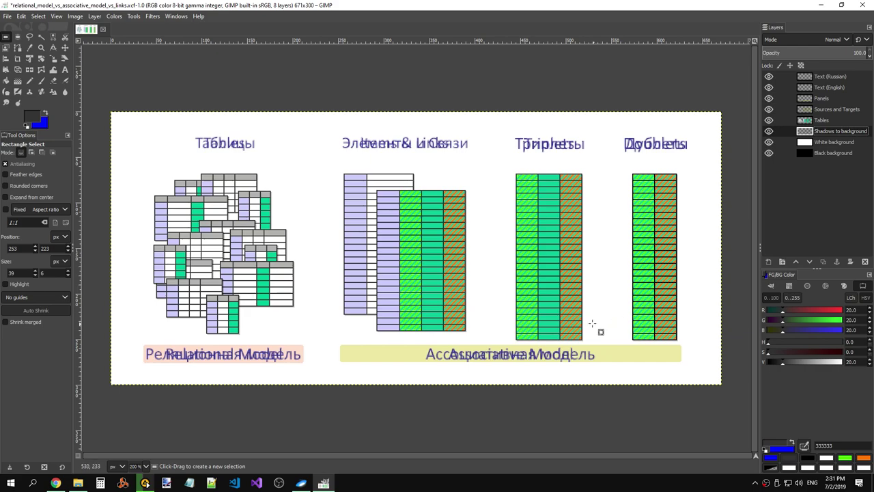
{"action": "scroll", "coordinate": [601, 331], "scroll_direction": "up", "scroll_amount": 3, "text": "ctrl"}
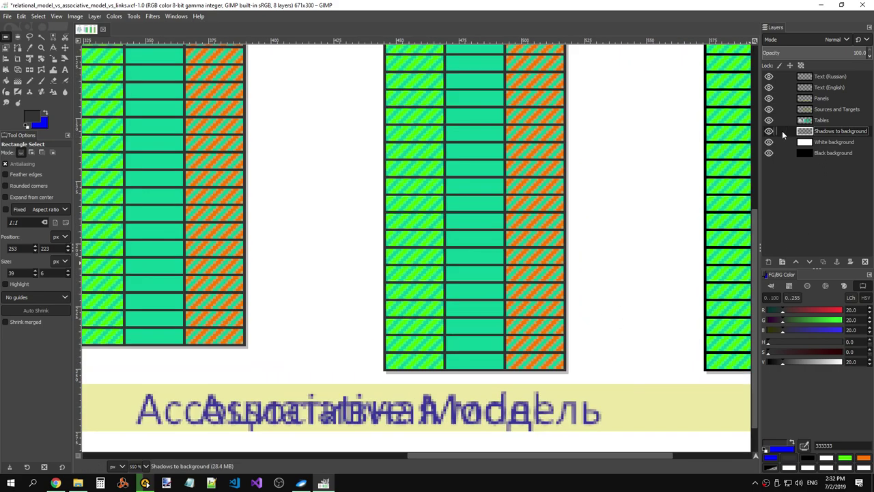
{"action": "left_click", "coordinate": [769, 131]}
{"action": "left_click", "coordinate": [769, 132]}
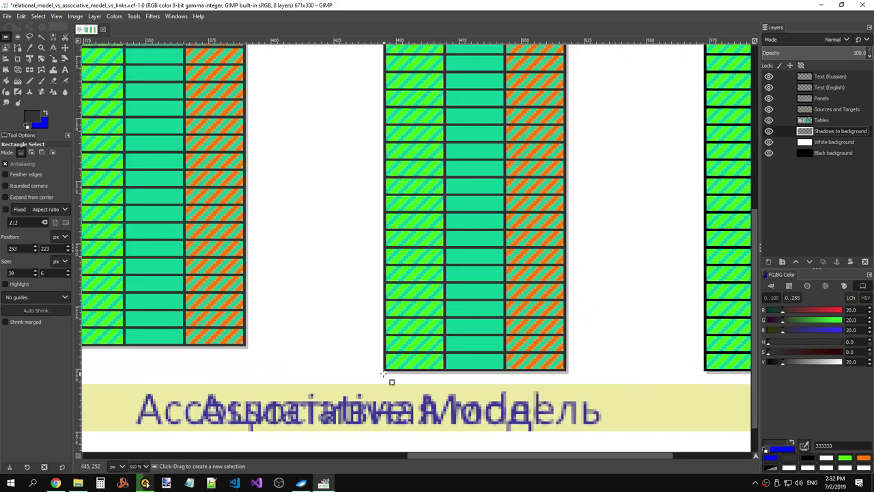
- Select and cut the shadow strip beside the middle table from the Tables layer
{"action": "mouse_move", "coordinate": [383, 374]}
{"action": "left_mouse_down"}
{"action": "mouse_move", "coordinate": [577, 385]}
{"action": "mouse_move", "coordinate": [567, 96]}
{"action": "left_mouse_up"}
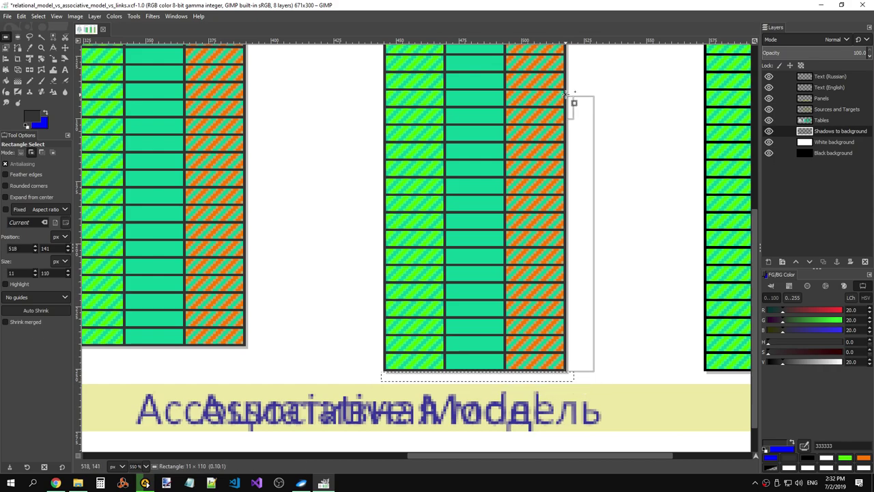
{"action": "scroll", "coordinate": [649, 264], "scroll_direction": "up", "scroll_amount": 5}
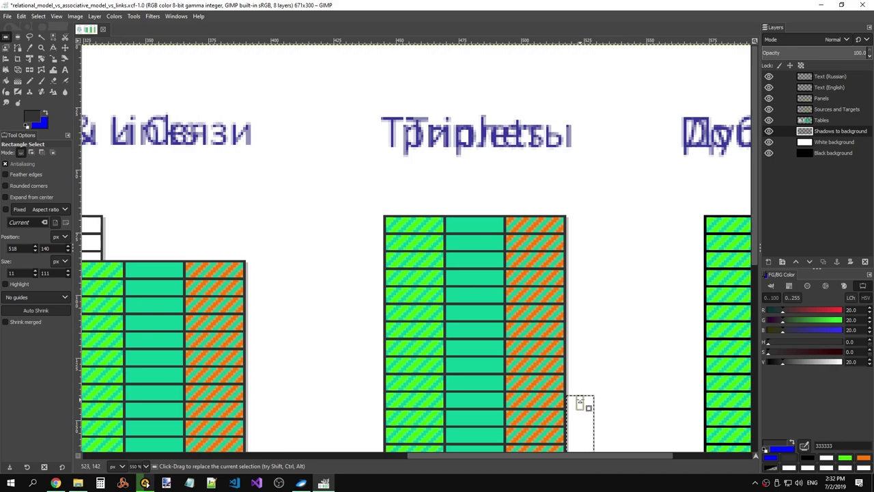
{"action": "mouse_move", "coordinate": [566, 94]}
{"action": "left_mouse_down"}
{"action": "mouse_move", "coordinate": [581, 228]}
{"action": "mouse_move", "coordinate": [581, 217]}
{"action": "left_mouse_up"}
{"action": "key", "text": "ctrl+x"}
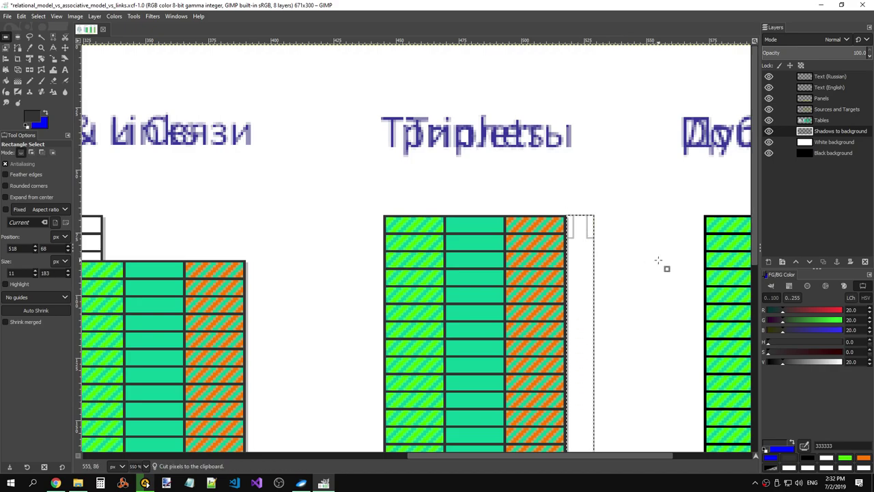
- Paste the strip as a new layer below Tables and merge it down into Shadows to background
{"action": "scroll", "coordinate": [694, 216], "scroll_direction": "down", "scroll_amount": 3}
{"action": "left_click", "coordinate": [821, 120]}
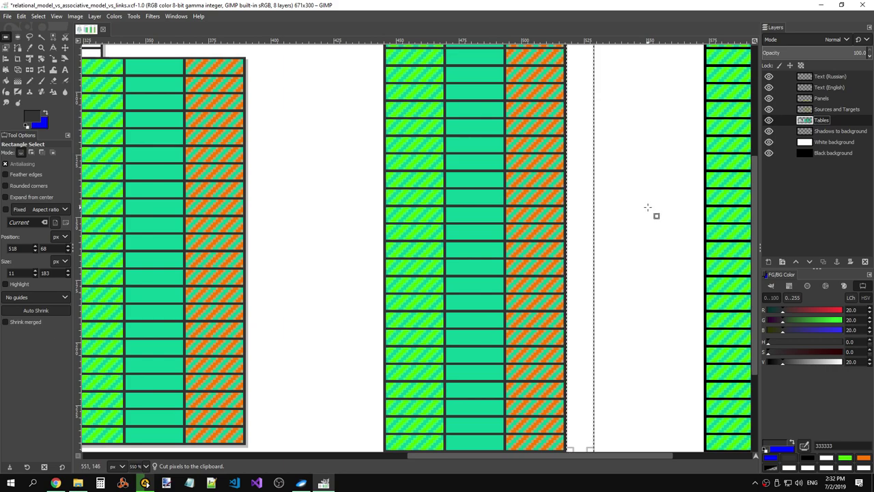
{"action": "key", "text": "ctrl+v"}
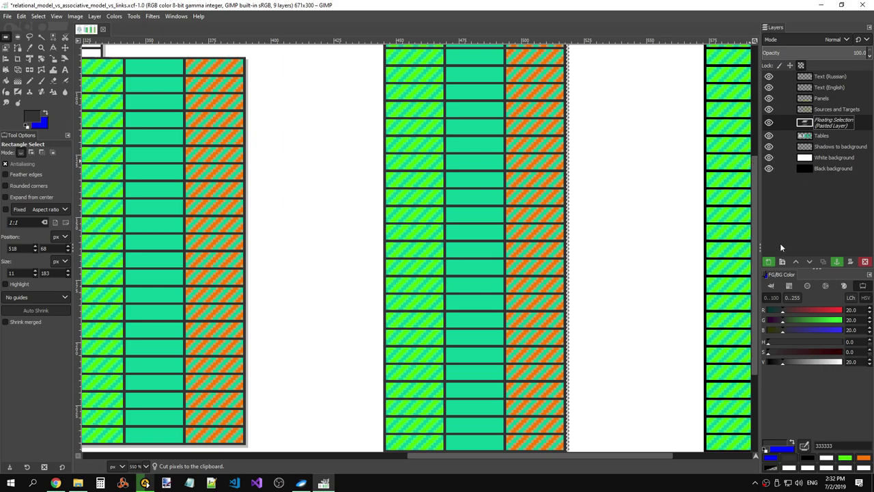
{"action": "key", "text": "ctrl+shift+n"}
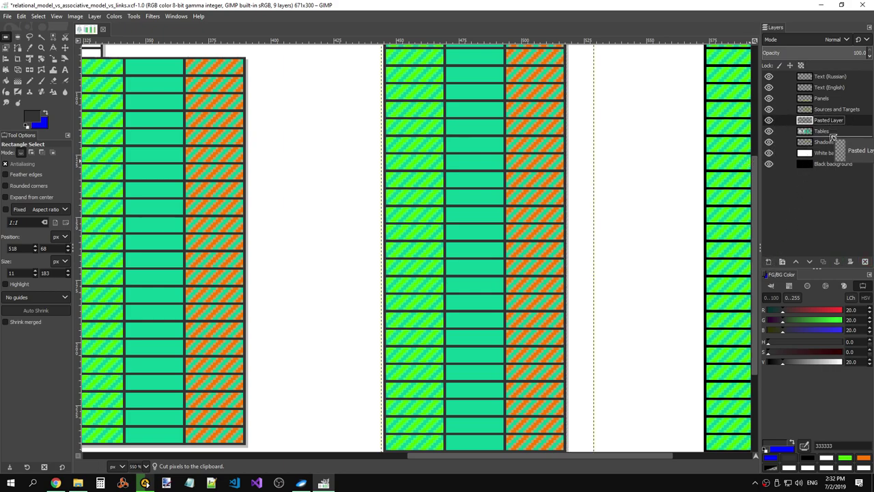
{"action": "left_click_drag", "start_coordinate": [827, 120], "coordinate": [825, 139]}
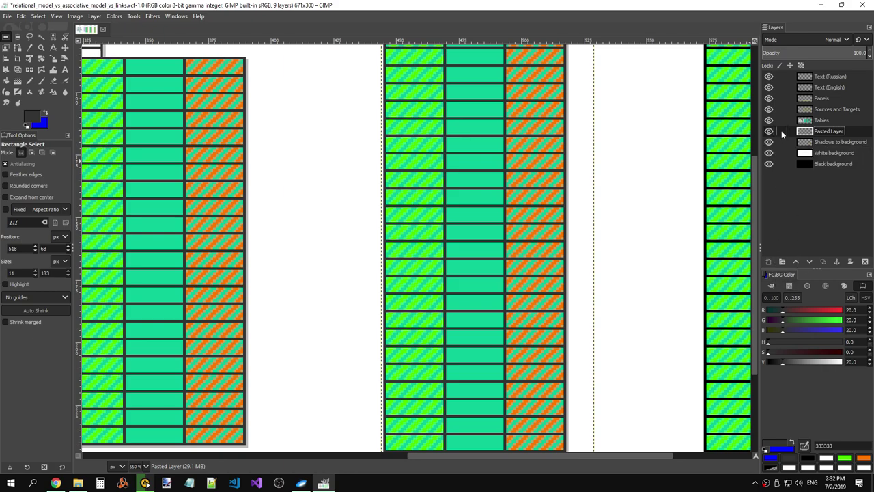
{"action": "right_click", "coordinate": [844, 136]}
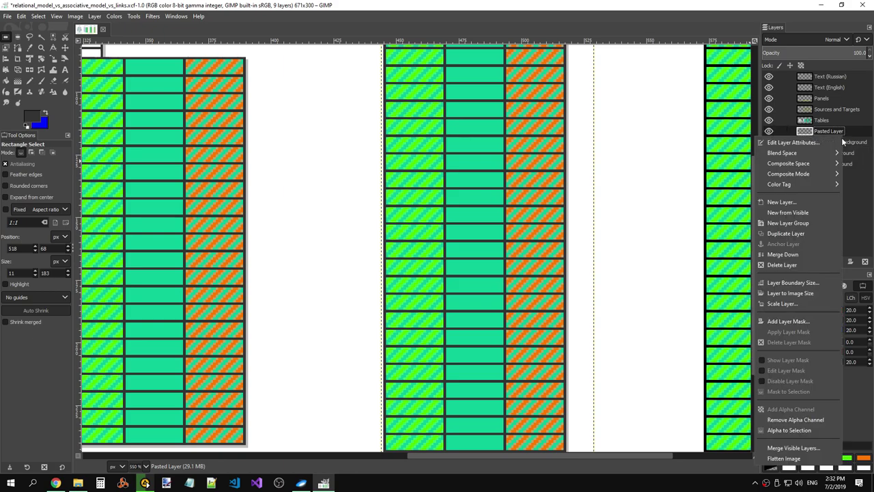
{"action": "left_click", "coordinate": [808, 254]}
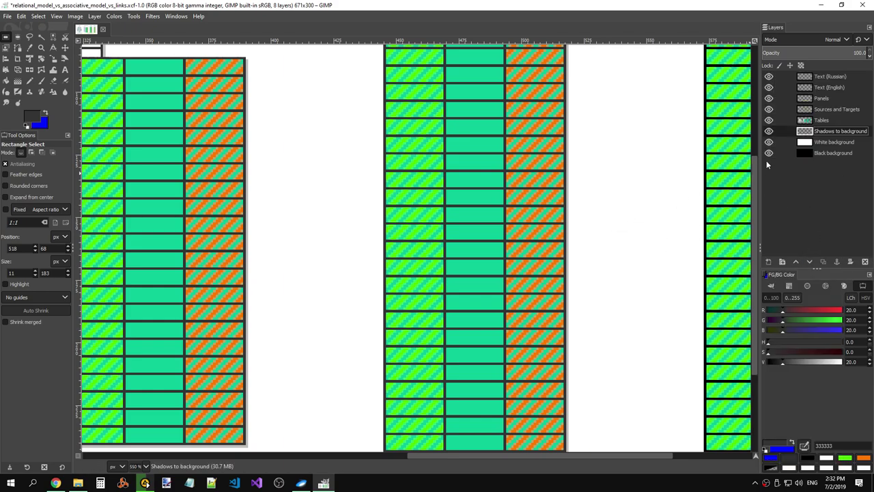
- Hide and re-show the Shadows to background layer to check its contents
{"action": "left_click", "coordinate": [770, 132]}
{"action": "scroll", "coordinate": [604, 161], "scroll_direction": "down", "scroll_amount": 3}
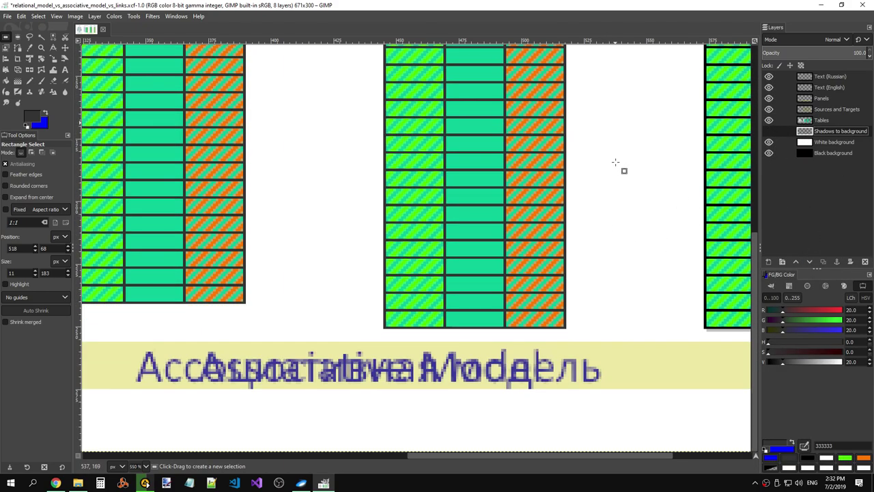
{"action": "left_click", "coordinate": [769, 131]}
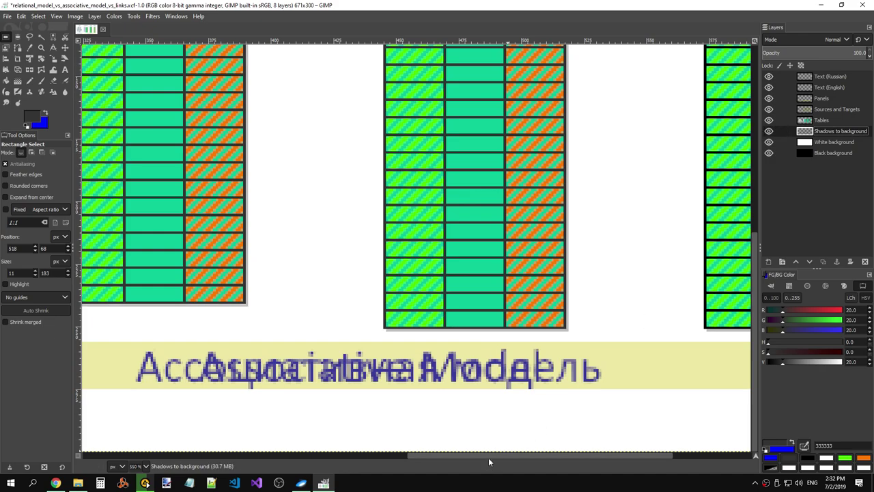
{"action": "left_click_drag", "start_coordinate": [442, 455], "coordinate": [524, 454]}
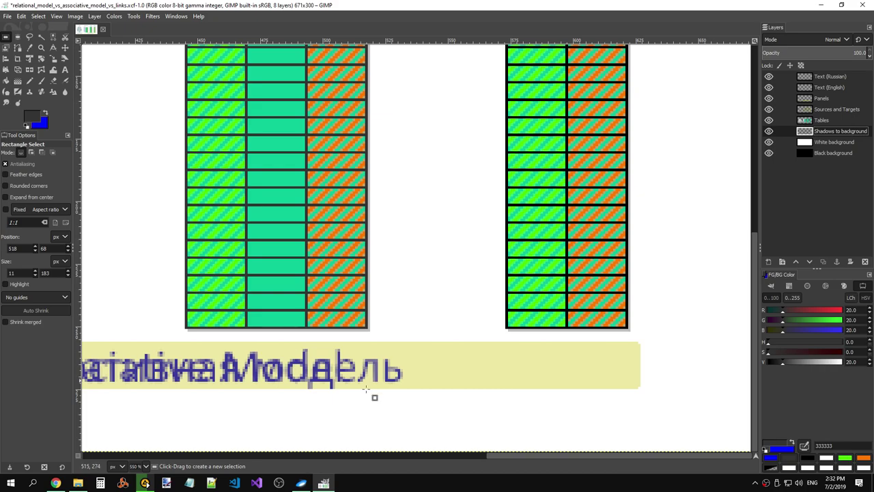
- Pick black from the canvas and bucket-fill the right table's border with it
{"action": "left_click", "coordinate": [7, 80]}
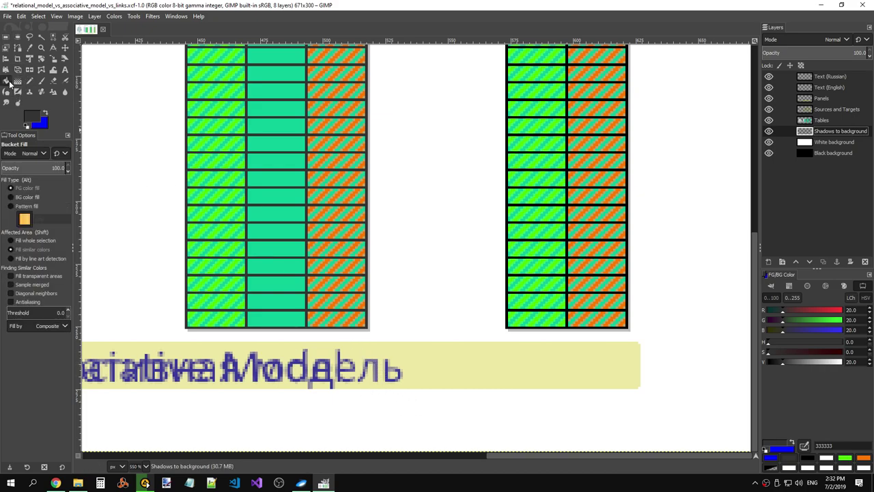
{"action": "left_click", "coordinate": [29, 48]}
{"action": "left_click", "coordinate": [374, 252]}
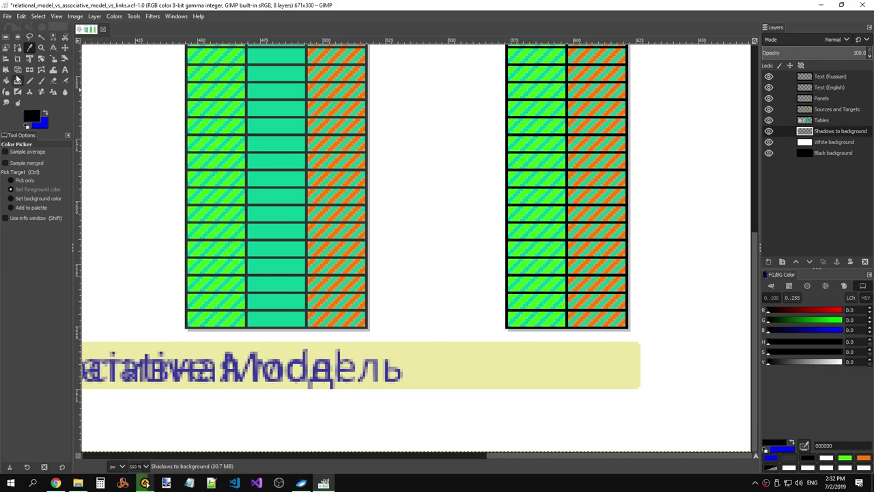
{"action": "left_click", "coordinate": [7, 81]}
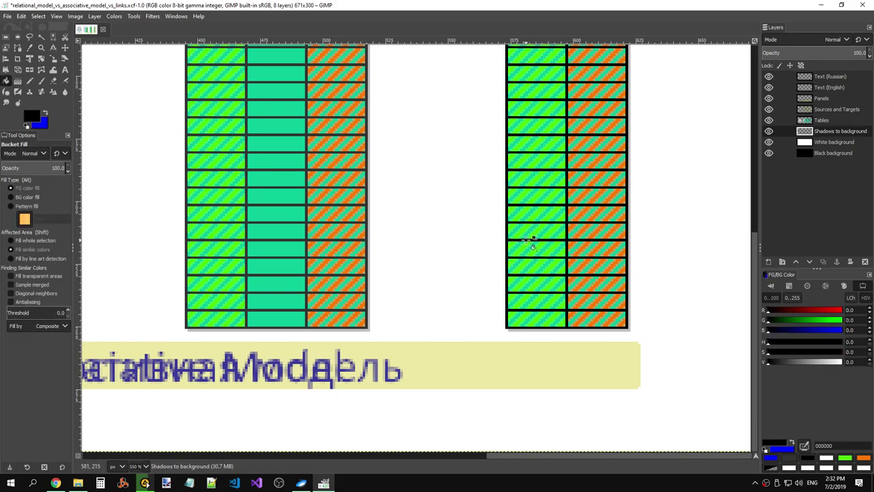
{"action": "left_click", "coordinate": [508, 245]}
- On the Tables layer, fill the right table's border with the middle table's dark grey 333333
{"action": "left_click", "coordinate": [845, 122]}
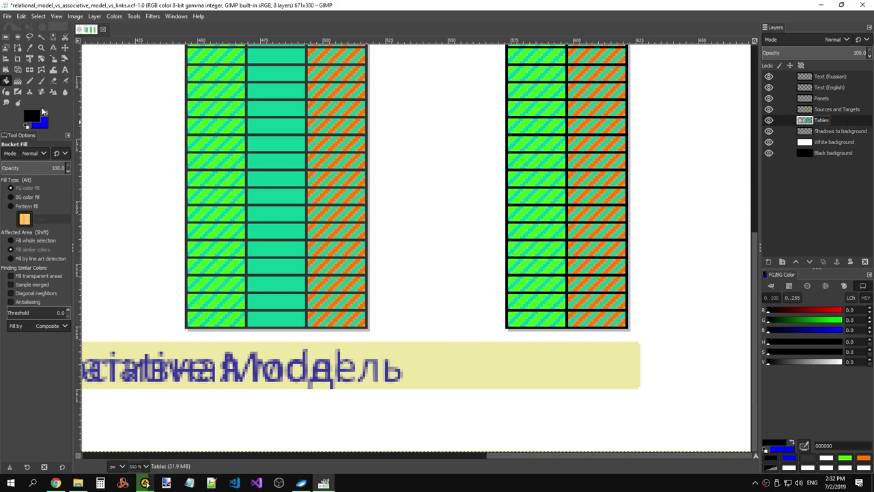
{"action": "left_click", "coordinate": [30, 47]}
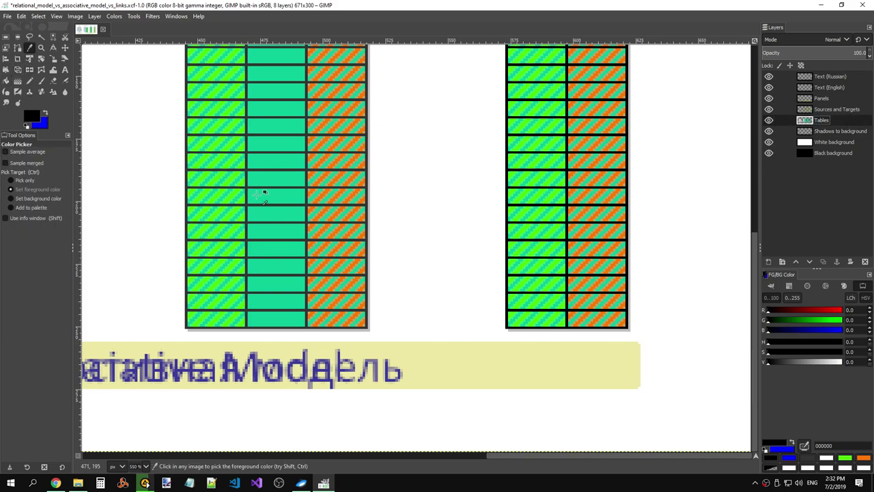
{"action": "left_click", "coordinate": [367, 228]}
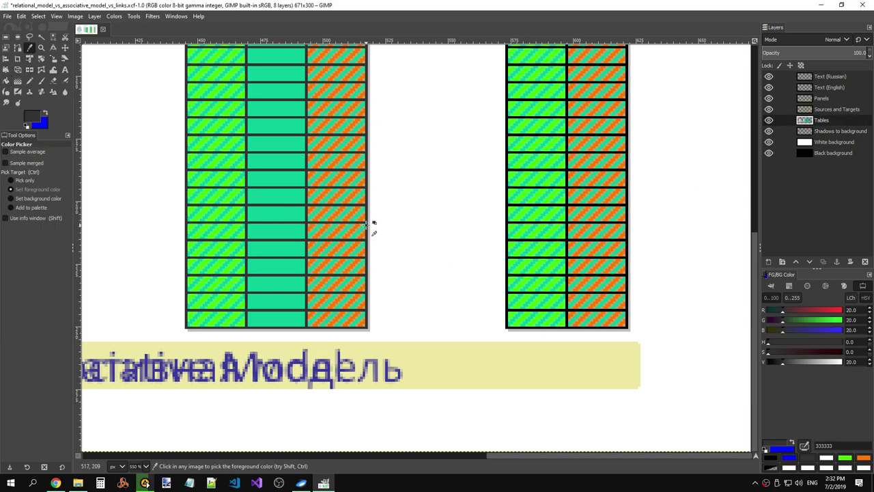
{"action": "left_click", "coordinate": [6, 81]}
{"action": "left_click", "coordinate": [516, 188]}
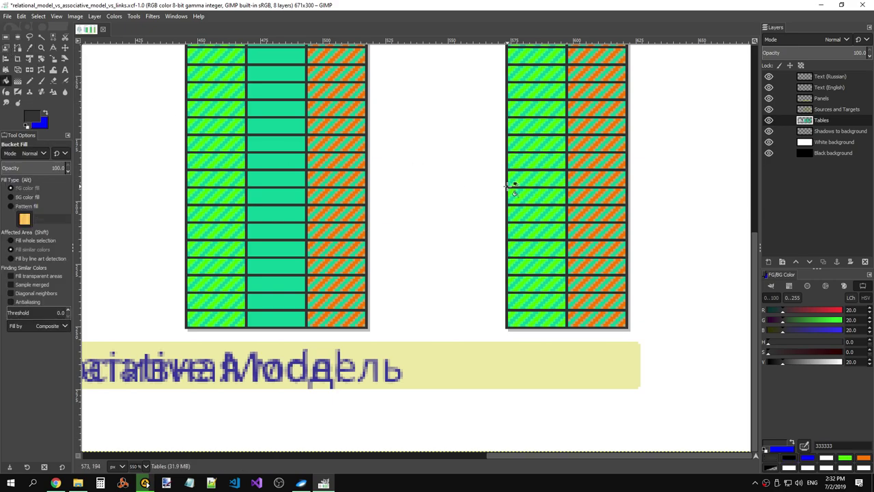
{"action": "mouse_move", "coordinate": [497, 455]}
{"action": "left_mouse_down"}
{"action": "mouse_move", "coordinate": [409, 453]}
{"action": "mouse_move", "coordinate": [507, 455]}
{"action": "mouse_move", "coordinate": [146, 444]}
{"action": "mouse_move", "coordinate": [342, 446]}
{"action": "mouse_move", "coordinate": [578, 426]}
{"action": "left_mouse_up"}
- Rectangle-select and cut the shadow strip beside the right table
{"action": "left_click", "coordinate": [7, 38]}
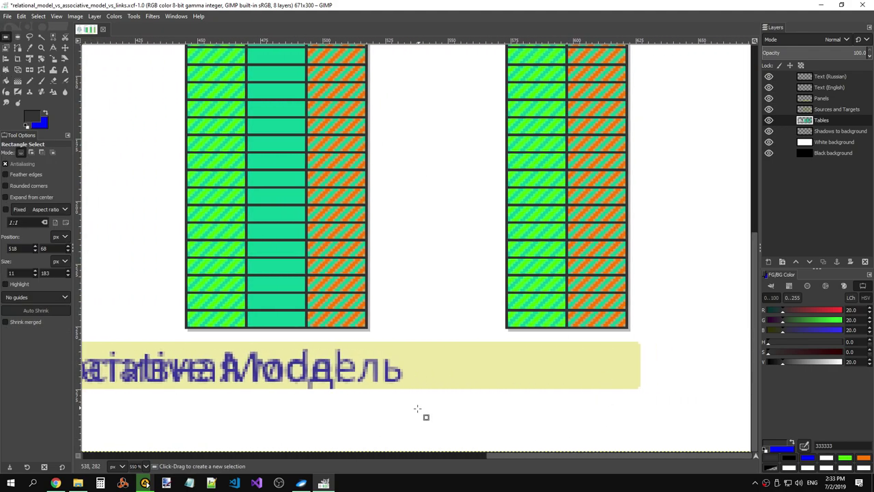
{"action": "mouse_move", "coordinate": [506, 331]}
{"action": "left_mouse_down"}
{"action": "mouse_move", "coordinate": [641, 333]}
{"action": "mouse_move", "coordinate": [629, 72]}
{"action": "left_mouse_up"}
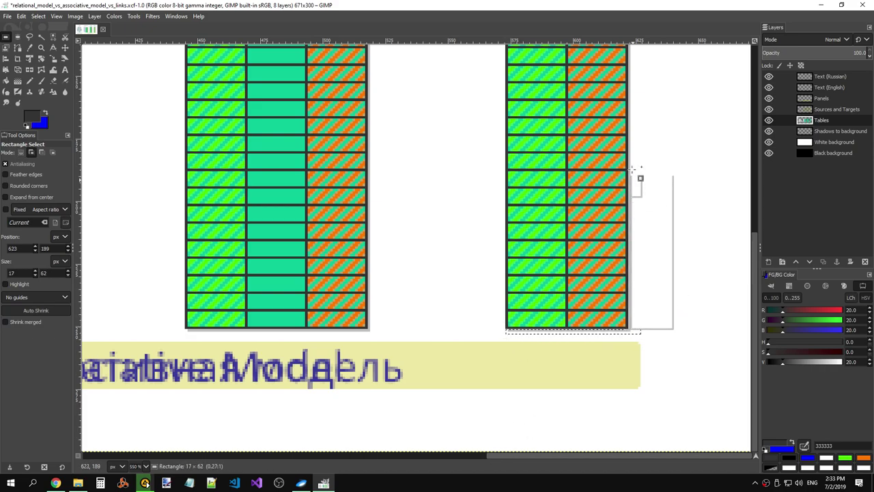
{"action": "mouse_move", "coordinate": [674, 131]}
{"action": "left_mouse_down"}
{"action": "mouse_move", "coordinate": [649, 92]}
{"action": "mouse_move", "coordinate": [648, 71]}
{"action": "left_mouse_up"}
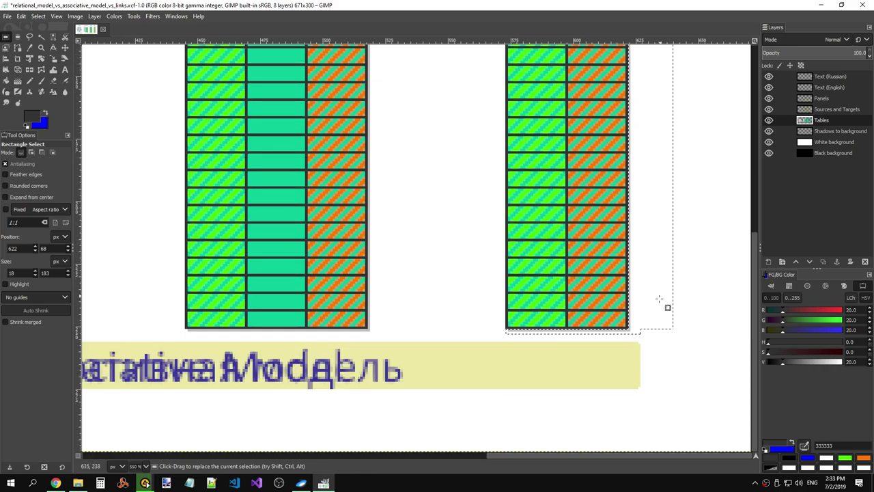
{"action": "scroll", "coordinate": [683, 269], "scroll_direction": "down", "scroll_amount": 1}
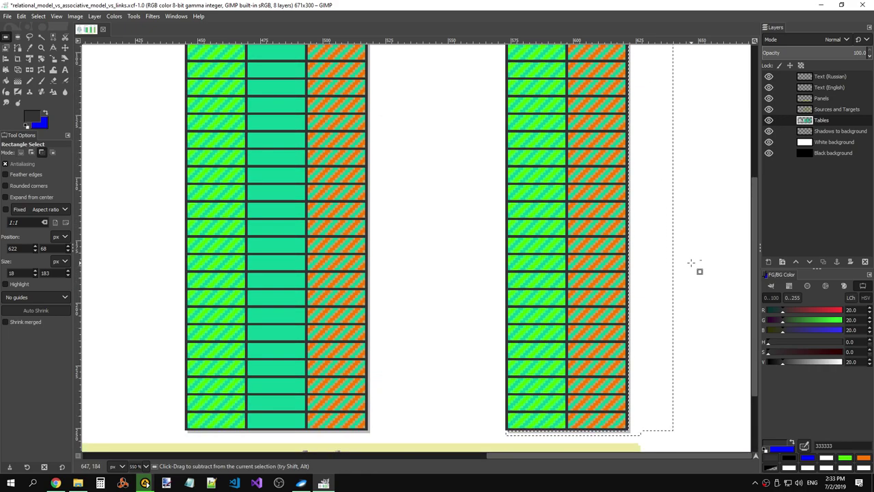
{"action": "key", "text": "ctrl+x"}
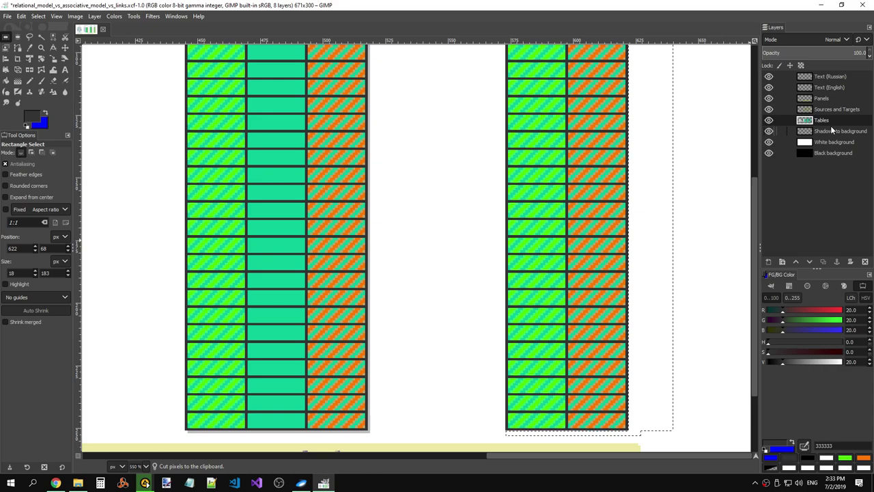
- Paste the strip as a new layer below Tables and merge it down into Shadows to background
{"action": "key", "text": "ctrl+v"}
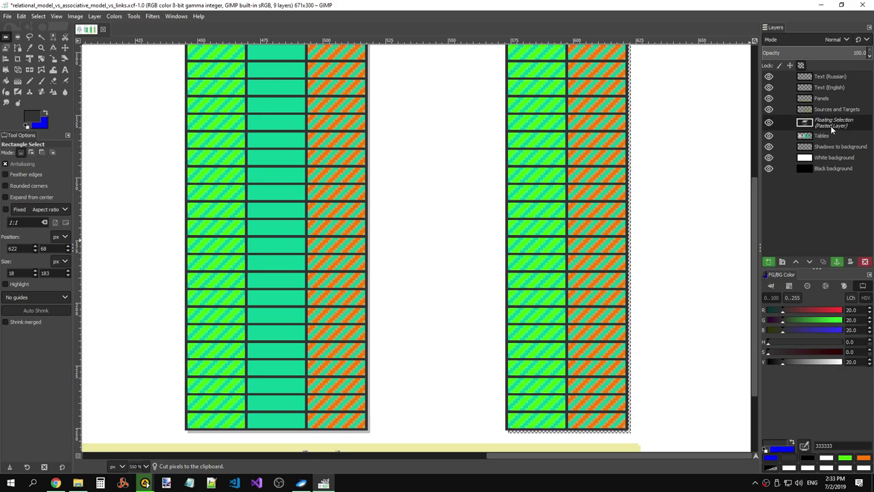
{"action": "left_click", "coordinate": [770, 262]}
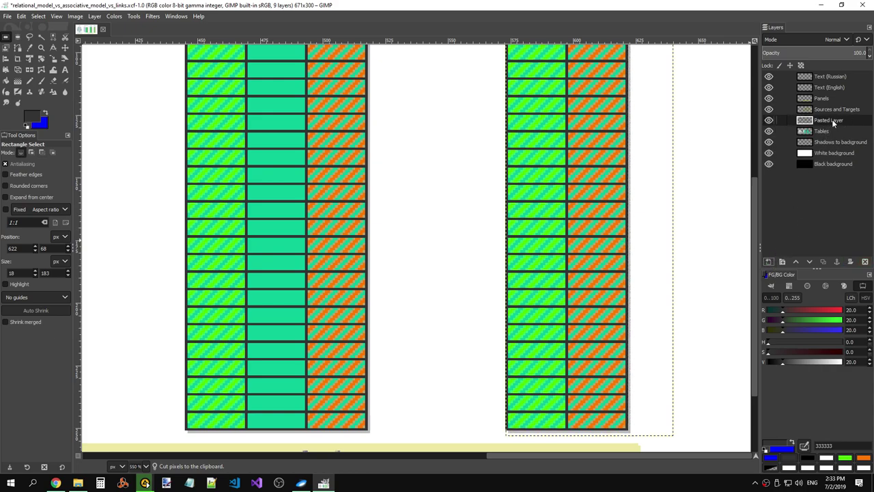
{"action": "left_click_drag", "start_coordinate": [832, 120], "coordinate": [832, 139]}
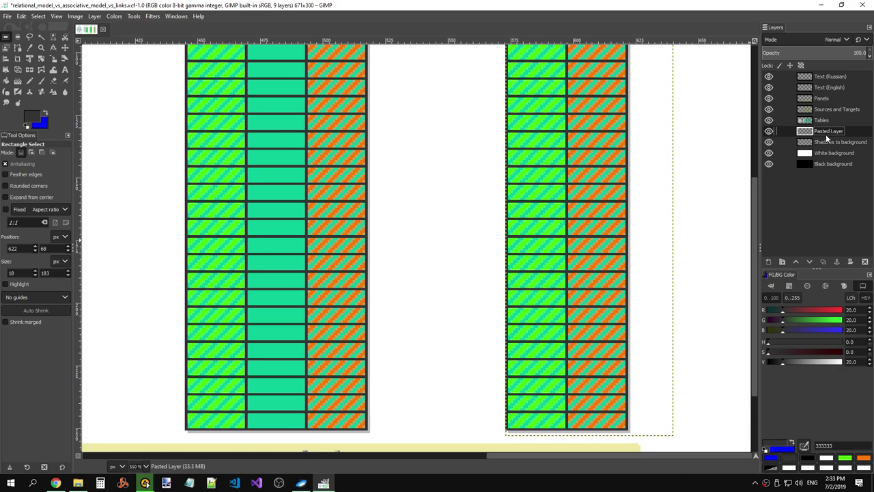
{"action": "key", "text": "alt+Tab"}
{"action": "right_click", "coordinate": [783, 133]}
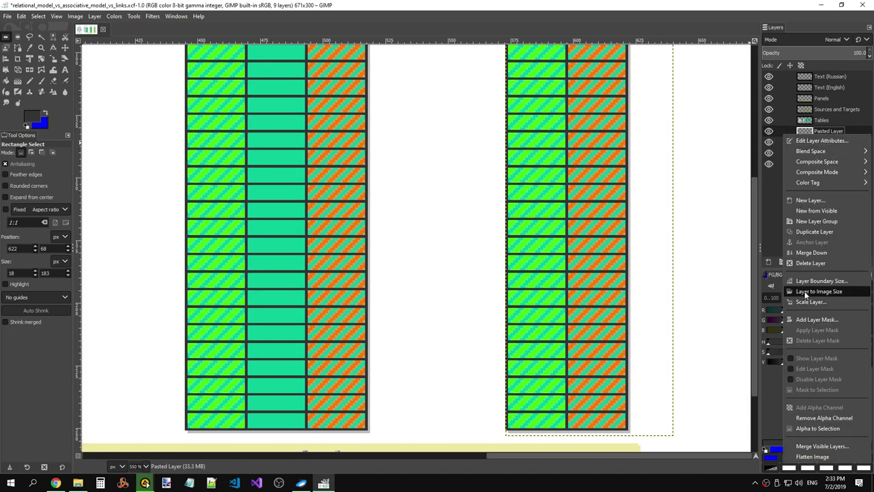
{"action": "left_click", "coordinate": [810, 253]}
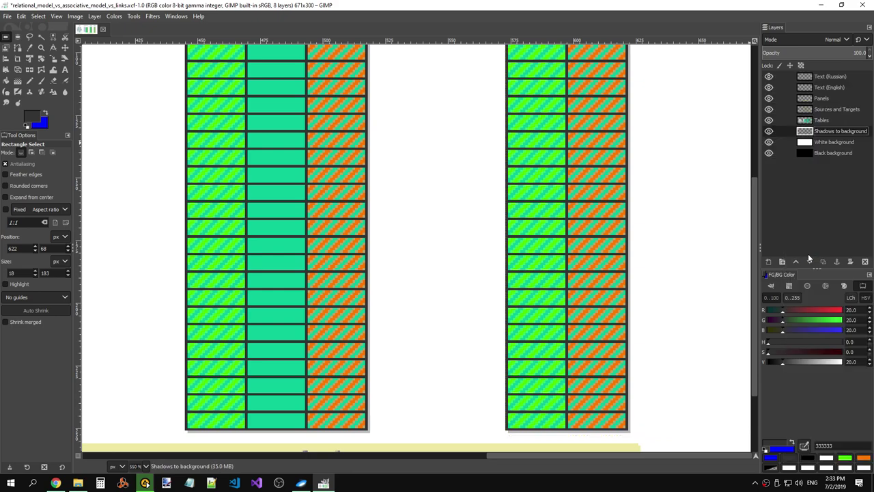
- Hide the Shadows to background layer
{"action": "left_click", "coordinate": [769, 131]}
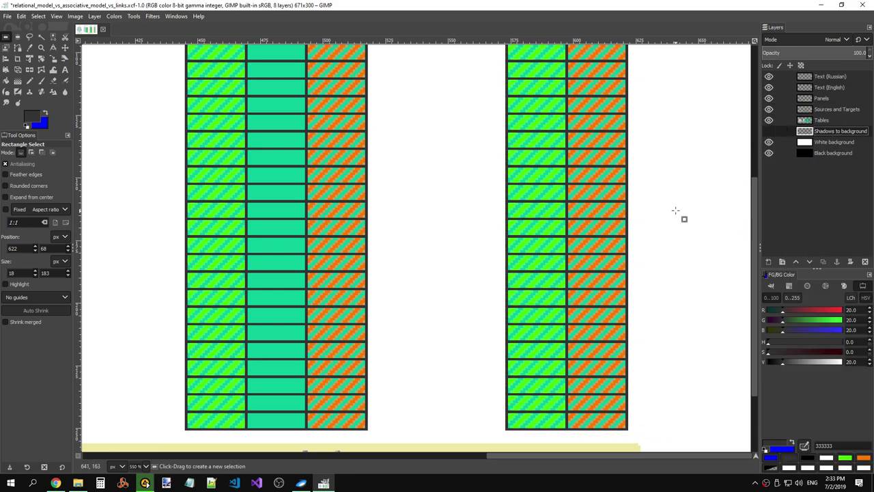
{"action": "scroll", "coordinate": [679, 213], "scroll_direction": "up", "scroll_amount": 2}
{"action": "scroll", "coordinate": [679, 214], "scroll_direction": "up", "scroll_amount": 3}
{"action": "scroll", "coordinate": [563, 212], "scroll_direction": "up", "scroll_amount": 3}
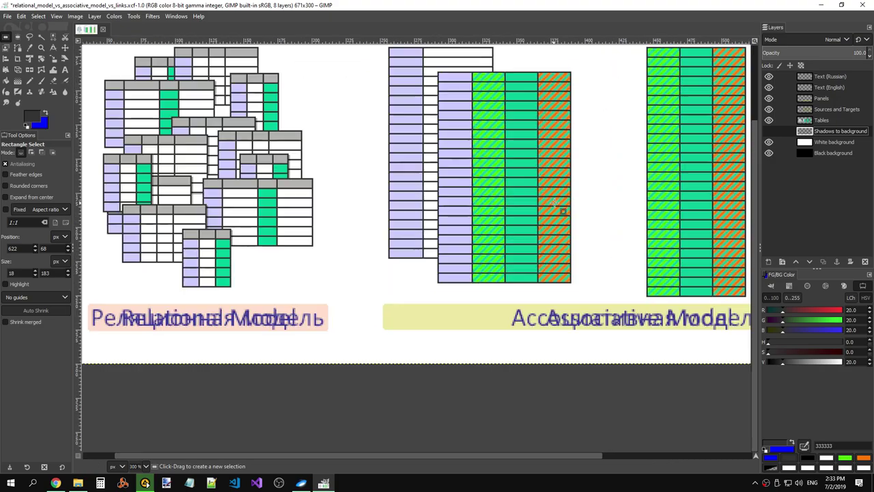
{"action": "scroll", "coordinate": [587, 210], "scroll_direction": "down", "scroll_amount": 1}
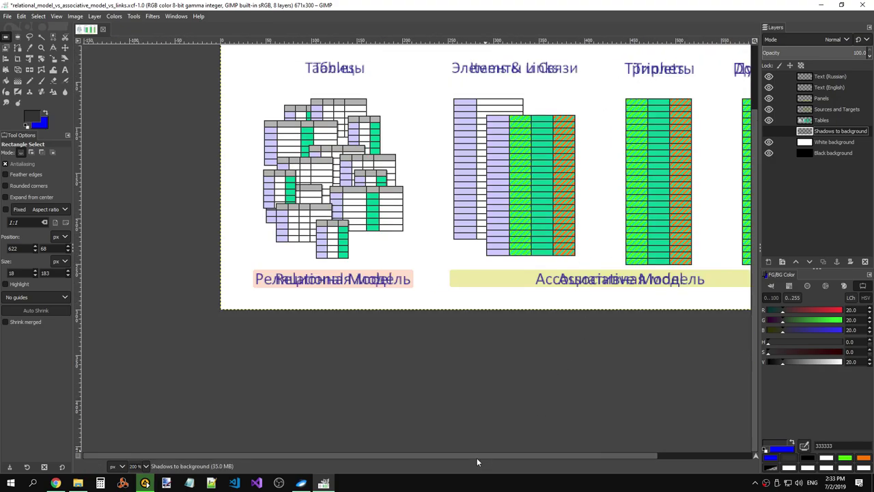
{"action": "scroll", "coordinate": [486, 457], "scroll_direction": "right", "scroll_amount": 3}
{"action": "scroll", "coordinate": [485, 456], "scroll_direction": "right", "scroll_amount": 1}
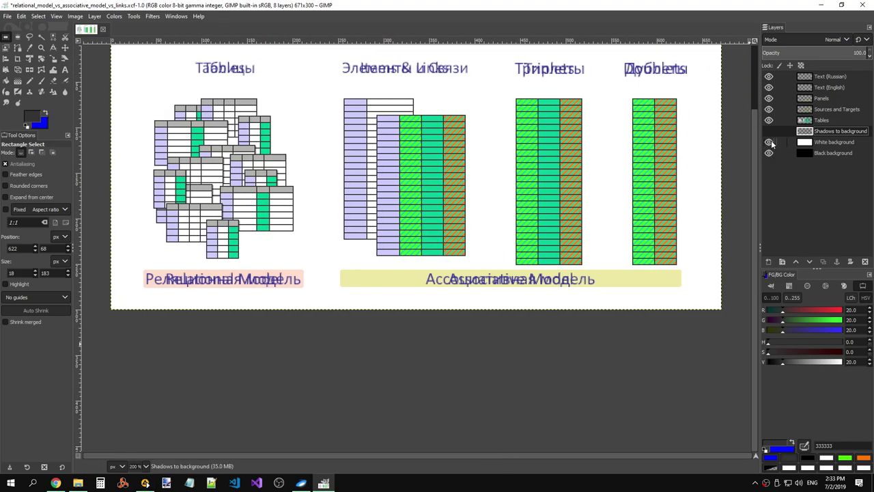
- Hide the White background layer so the diagram sits on black
{"action": "left_click", "coordinate": [769, 142]}
{"action": "scroll", "coordinate": [468, 155], "scroll_direction": "down", "scroll_amount": 1}
{"action": "scroll", "coordinate": [471, 159], "scroll_direction": "down", "scroll_amount": 1}
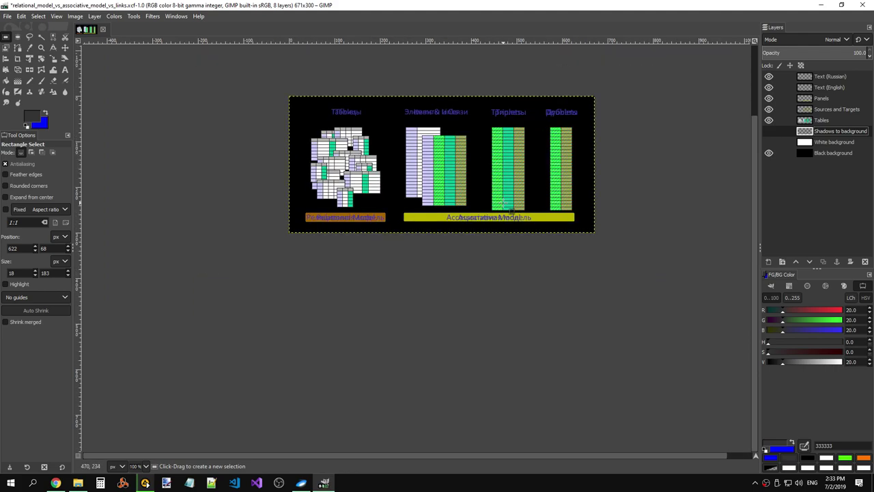
{"action": "scroll", "coordinate": [507, 205], "scroll_direction": "down", "scroll_amount": 1}
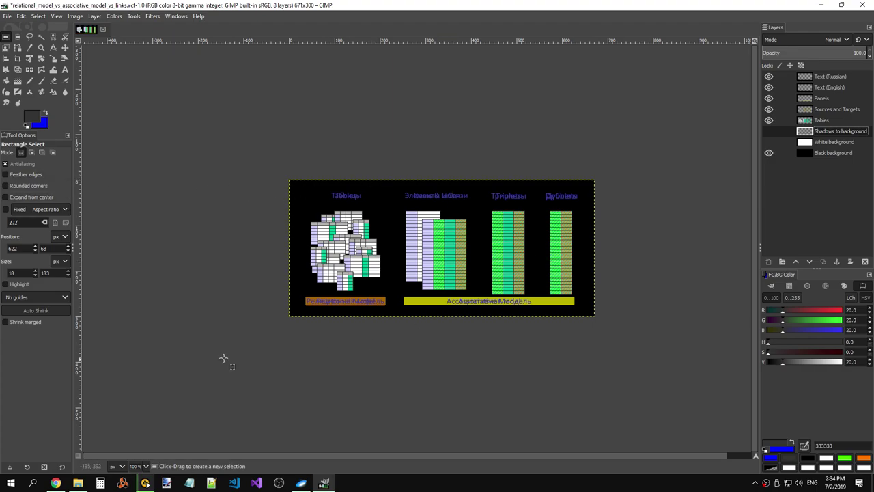
- In a new Chrome tab, search Google for 'gimp copy paste between layers'
{"action": "mouse_move", "coordinate": [55, 483]}
{"action": "left_click", "coordinate": [68, 454]}
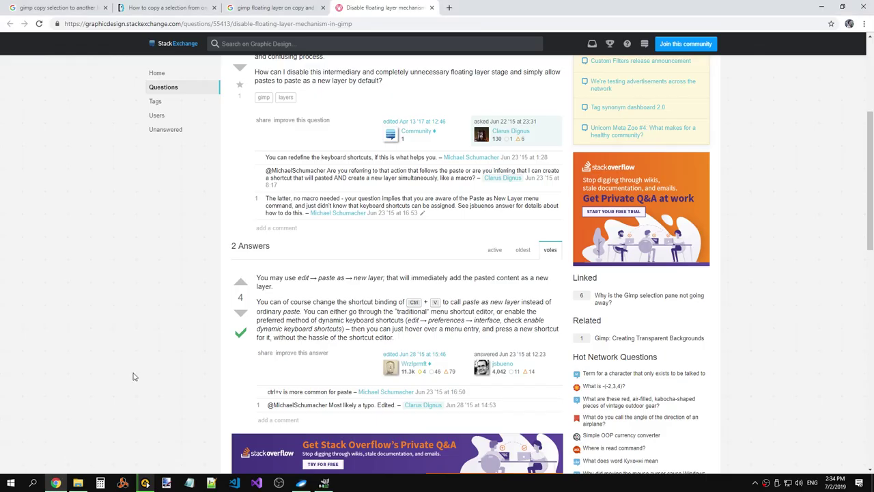
{"action": "left_click", "coordinate": [450, 7]}
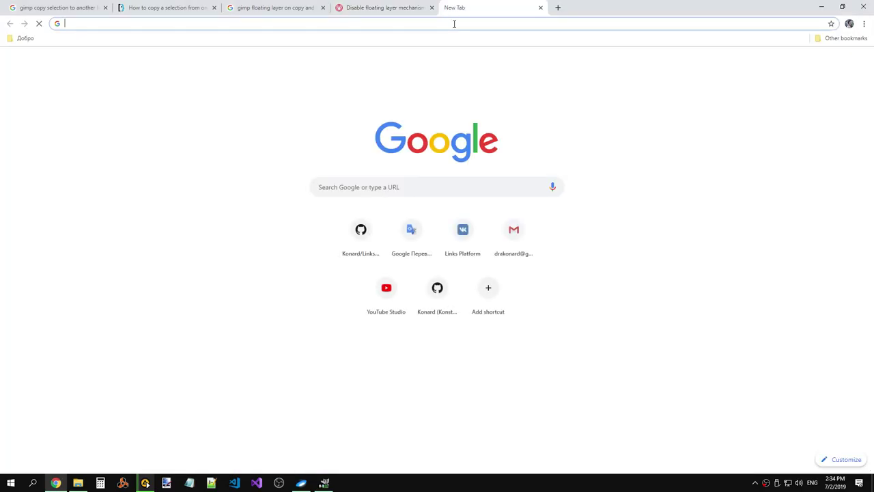
{"action": "type", "text": "gimp copy"}
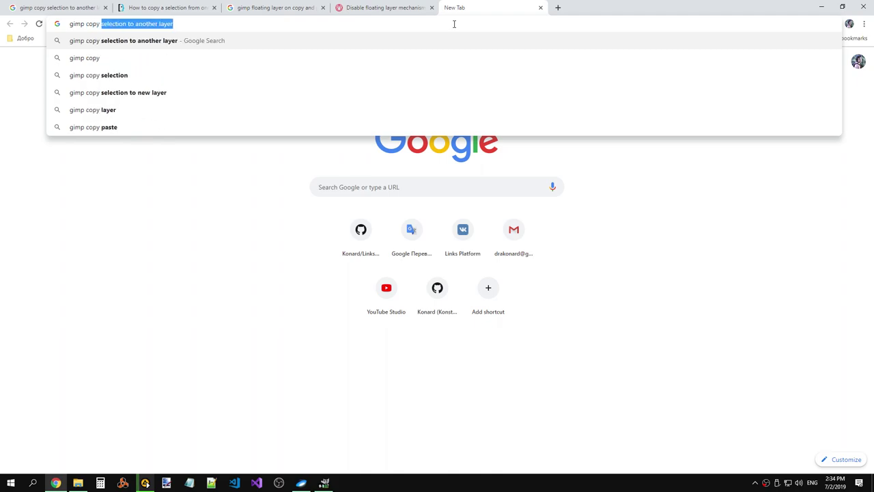
{"action": "type", "text": " and past"}
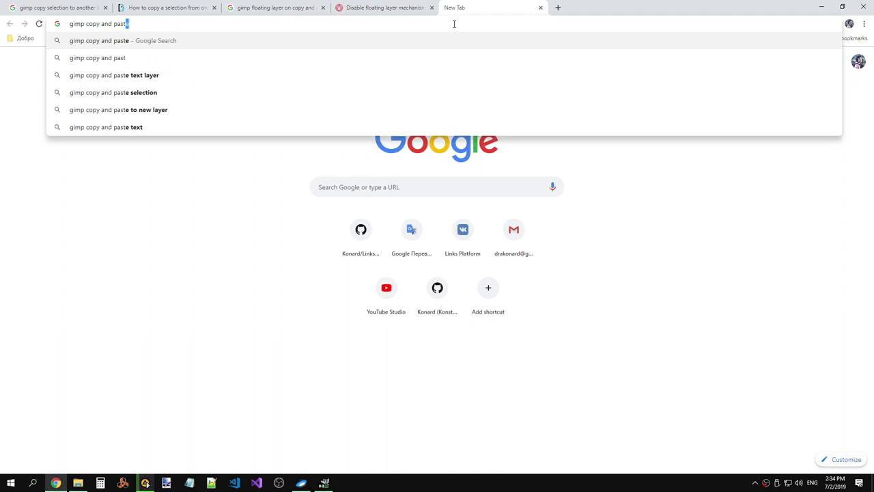
{"action": "type", "text": "e "}
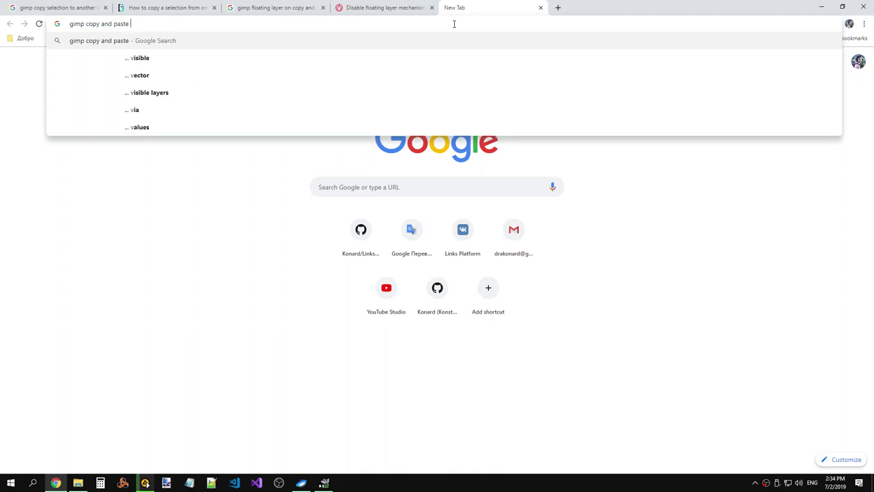
{"action": "type", "text": "be"}
{"action": "key", "text": "Down"}
{"action": "key", "text": "Return"}
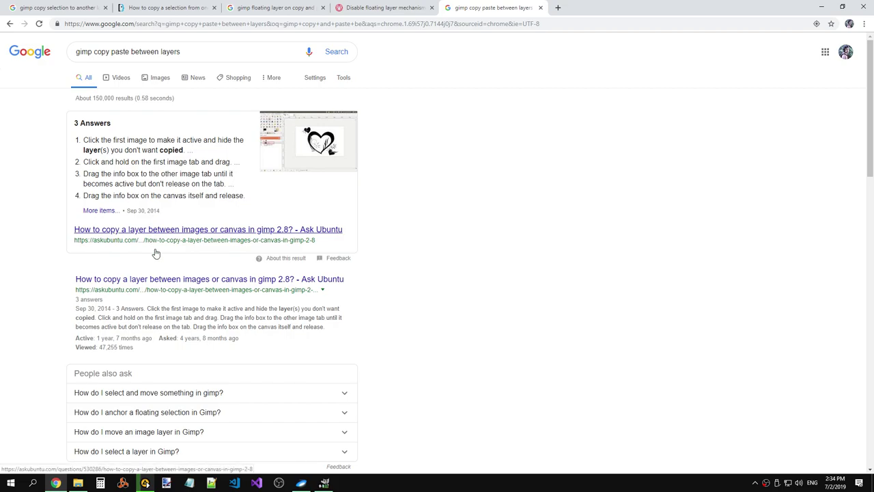
- Scroll down through the search results and back up to the top answer
{"action": "scroll", "coordinate": [157, 236], "scroll_direction": "down", "scroll_amount": 2}
{"action": "scroll", "coordinate": [192, 225], "scroll_direction": "down", "scroll_amount": 1}
{"action": "scroll", "coordinate": [193, 226], "scroll_direction": "down", "scroll_amount": 2}
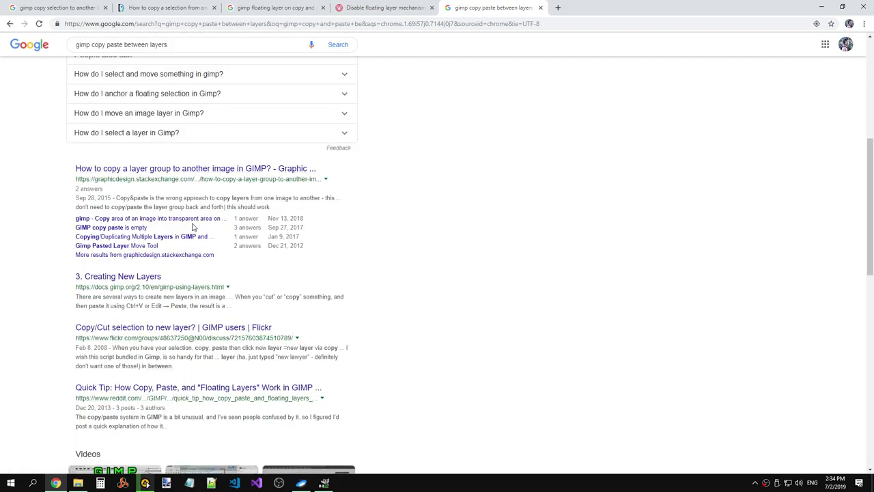
{"action": "scroll", "coordinate": [193, 227], "scroll_direction": "down", "scroll_amount": 2}
{"action": "scroll", "coordinate": [193, 226], "scroll_direction": "down", "scroll_amount": 2}
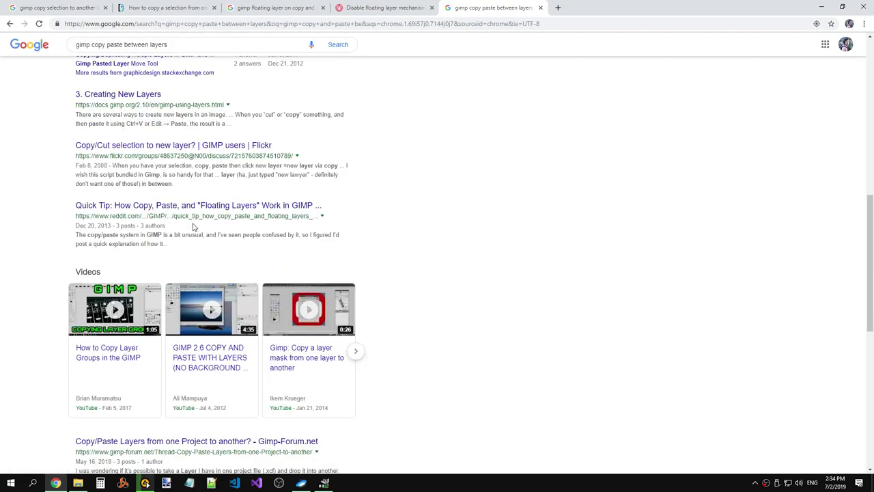
{"action": "scroll", "coordinate": [194, 227], "scroll_direction": "down", "scroll_amount": 1}
{"action": "scroll", "coordinate": [195, 228], "scroll_direction": "down", "scroll_amount": 2}
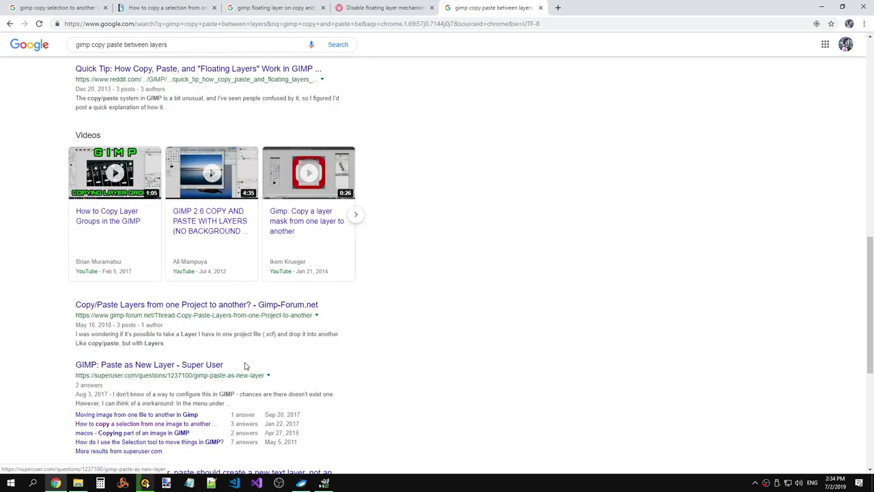
{"action": "scroll", "coordinate": [259, 362], "scroll_direction": "down", "scroll_amount": 2}
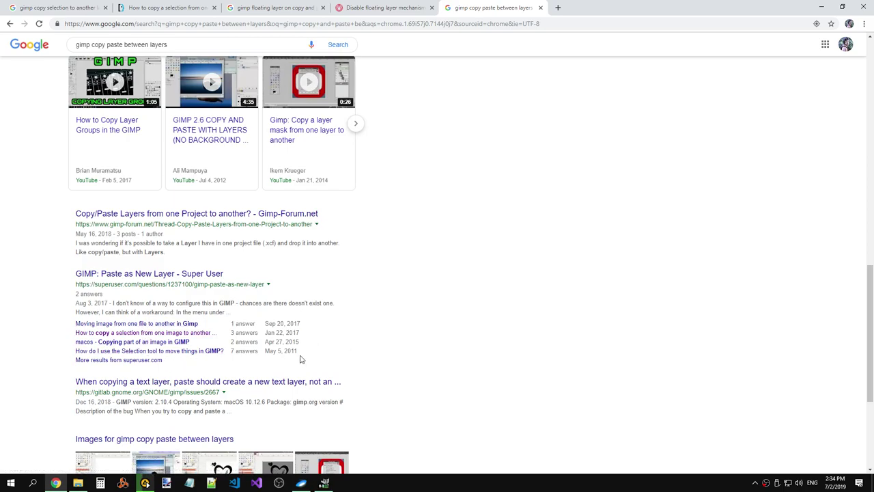
{"action": "scroll", "coordinate": [454, 353], "scroll_direction": "down", "scroll_amount": 2}
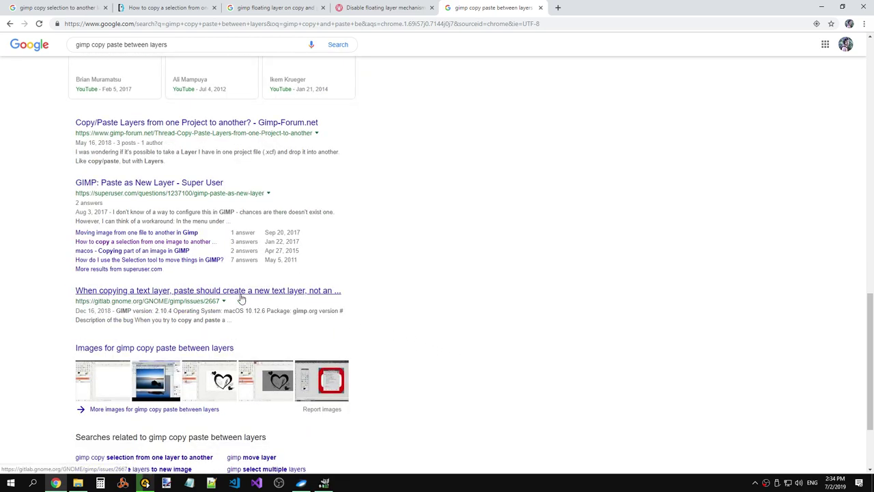
{"action": "scroll", "coordinate": [337, 296], "scroll_direction": "up", "scroll_amount": 2}
{"action": "scroll", "coordinate": [337, 296], "scroll_direction": "up", "scroll_amount": 4}
{"action": "scroll", "coordinate": [337, 296], "scroll_direction": "up", "scroll_amount": 4}
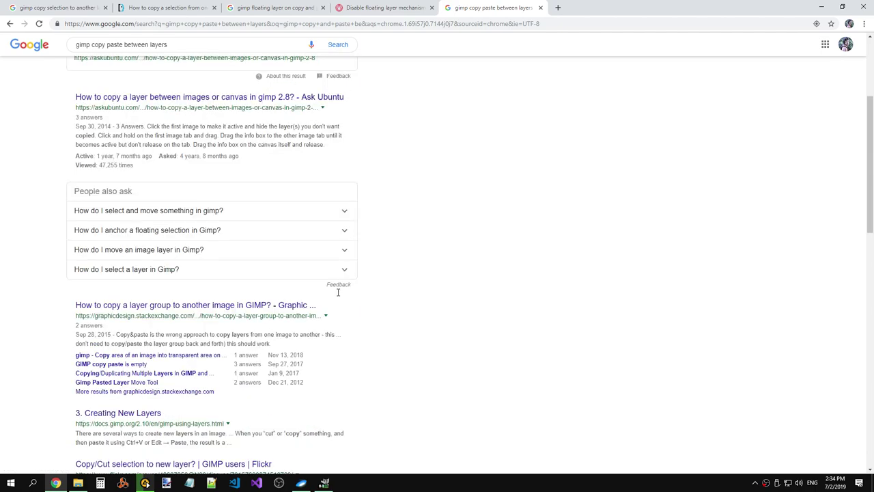
{"action": "scroll", "coordinate": [337, 296], "scroll_direction": "up", "scroll_amount": 3}
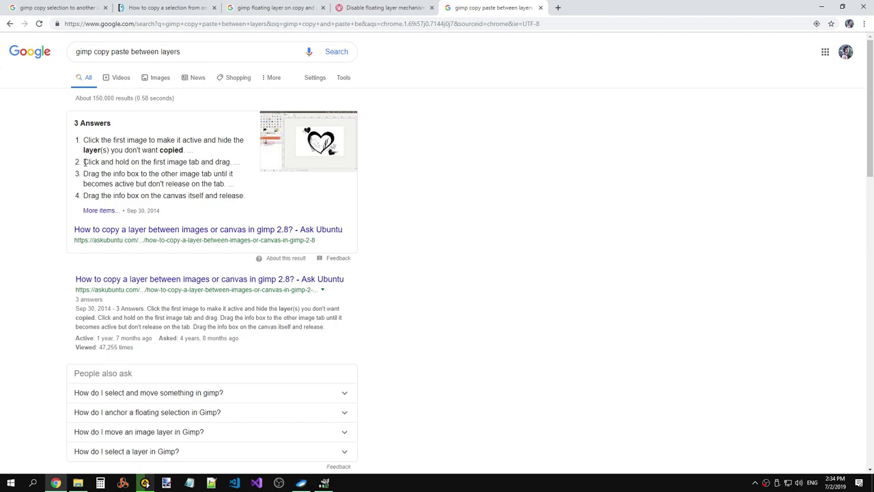
- Highlight steps 2 to 4 of the featured answer snippet while reading them
{"action": "left_click_drag", "start_coordinate": [84, 162], "coordinate": [236, 163]}
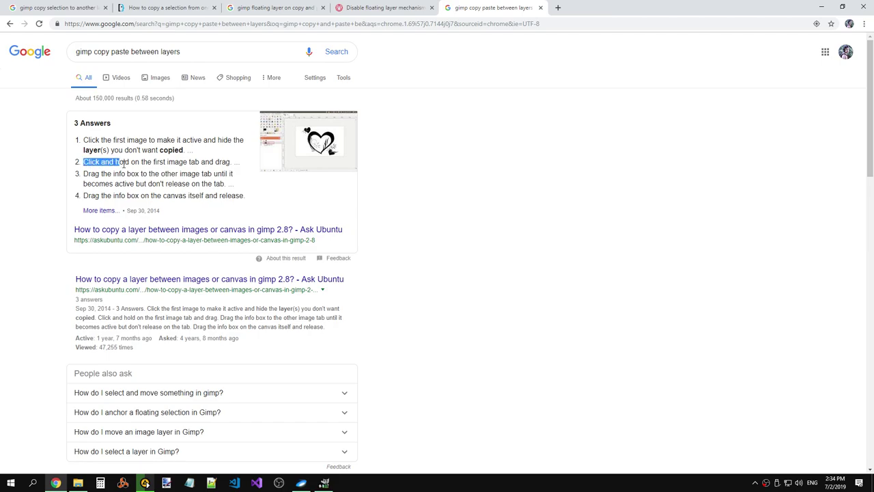
{"action": "left_click", "coordinate": [247, 167]}
{"action": "mouse_move", "coordinate": [246, 167]}
{"action": "left_mouse_down"}
{"action": "mouse_move", "coordinate": [85, 162]}
{"action": "mouse_move", "coordinate": [239, 163]}
{"action": "left_mouse_up"}
{"action": "left_click_drag", "start_coordinate": [131, 162], "coordinate": [240, 162]}
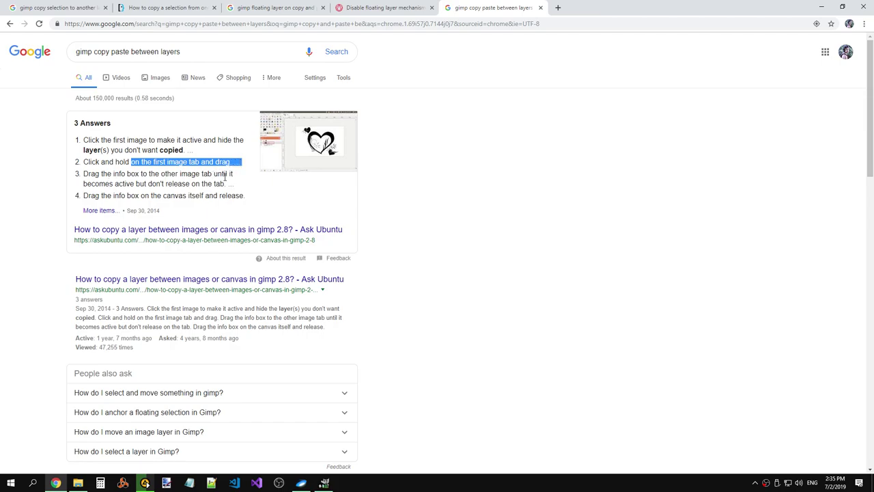
{"action": "left_click_drag", "start_coordinate": [233, 185], "coordinate": [104, 174]}
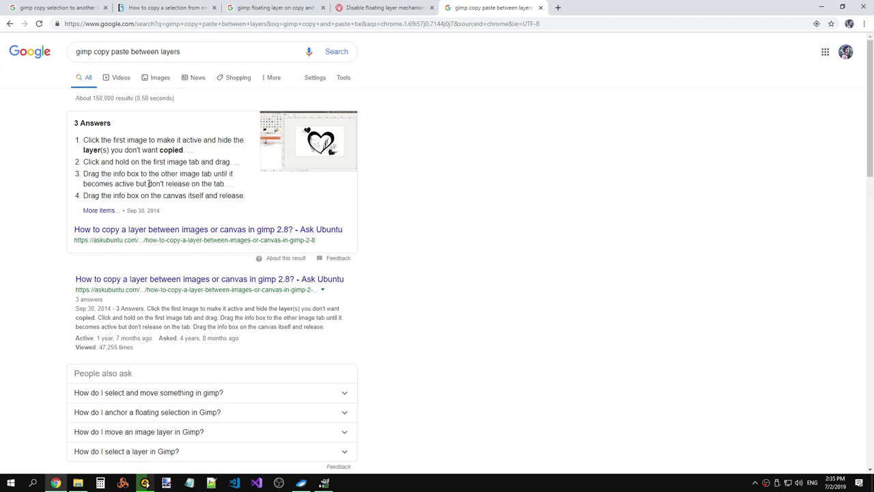
{"action": "left_click_drag", "start_coordinate": [155, 195], "coordinate": [248, 198]}
{"action": "left_click", "coordinate": [250, 199]}
- Open the Reddit 'Quick Tip' result on floating layers in a background tab
{"action": "scroll", "coordinate": [435, 204], "scroll_direction": "down", "scroll_amount": 2}
{"action": "scroll", "coordinate": [437, 206], "scroll_direction": "down", "scroll_amount": 2}
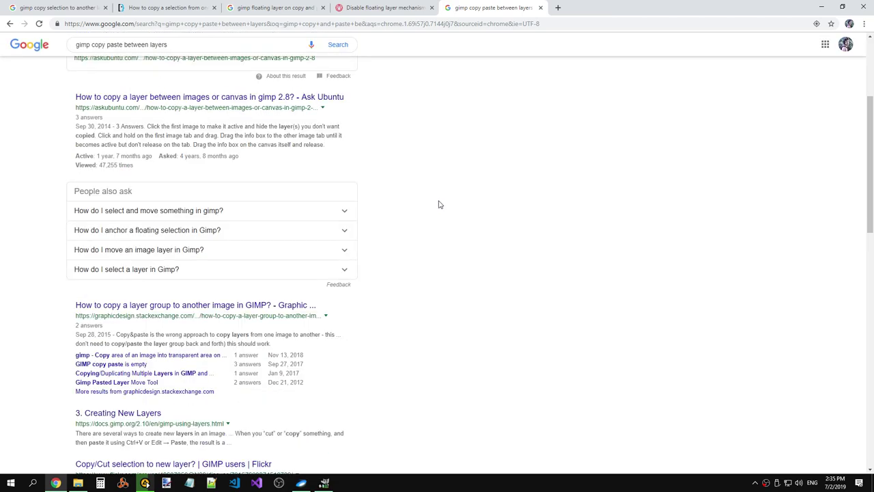
{"action": "scroll", "coordinate": [440, 204], "scroll_direction": "down", "scroll_amount": 4}
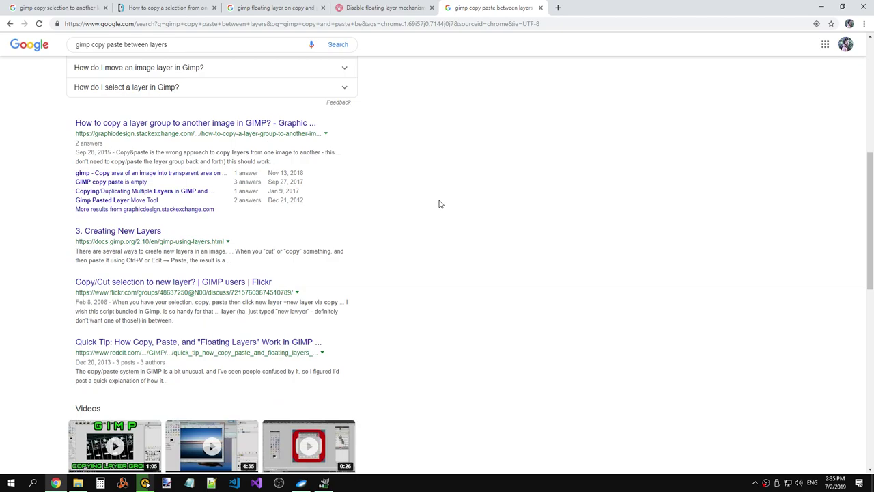
{"action": "scroll", "coordinate": [439, 203], "scroll_direction": "down", "scroll_amount": 2}
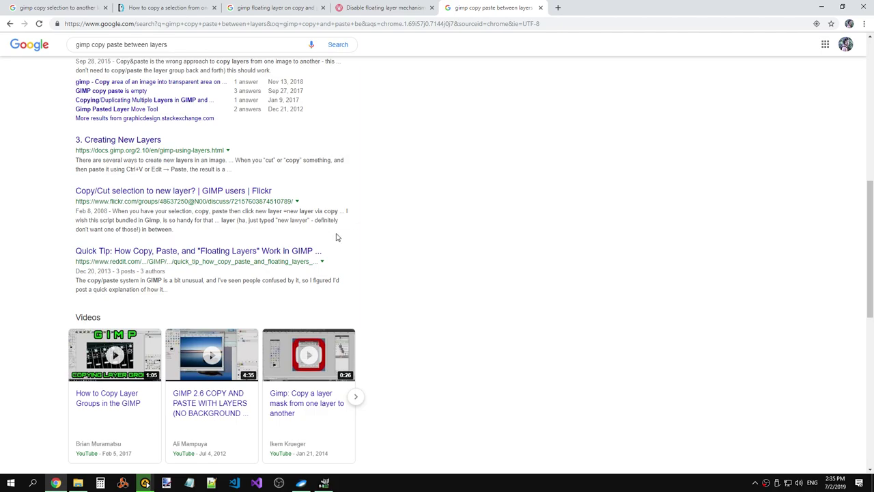
{"action": "middle_click", "coordinate": [311, 252]}
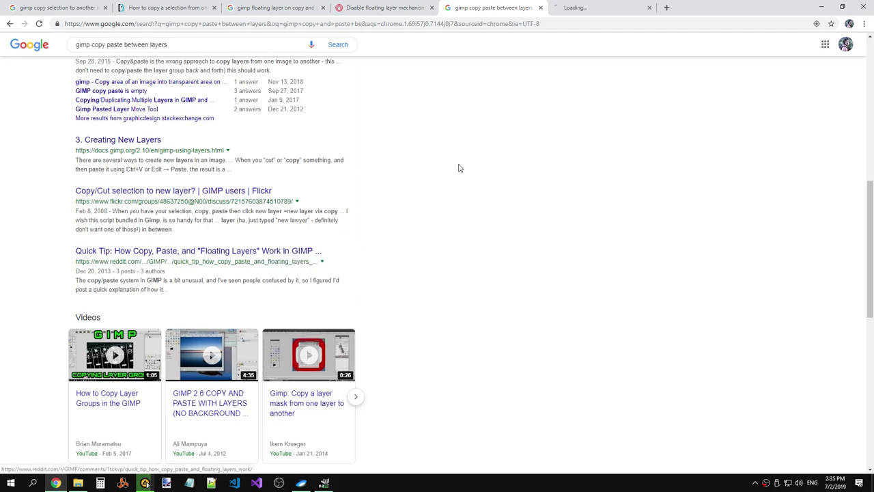
- Read the Reddit floating-layers post, glance at the Super User page, and return to GIMP
{"action": "left_click", "coordinate": [591, 13]}
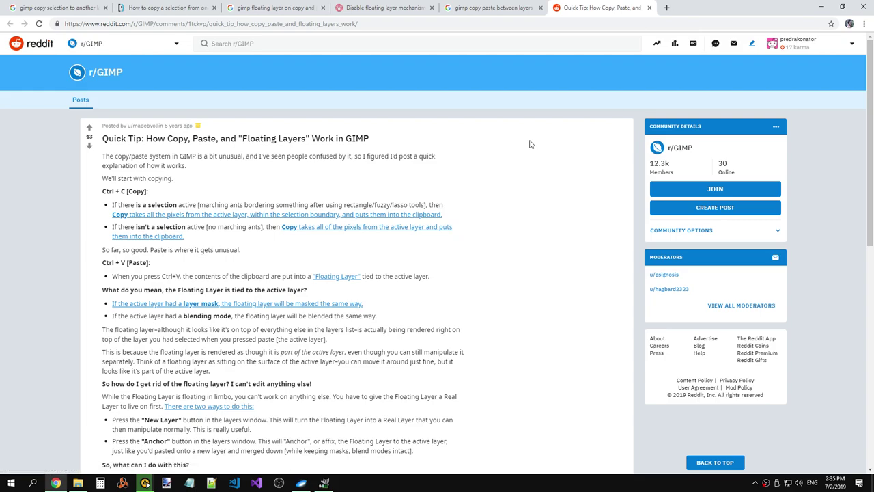
{"action": "scroll", "coordinate": [529, 143], "scroll_direction": "down", "scroll_amount": 2}
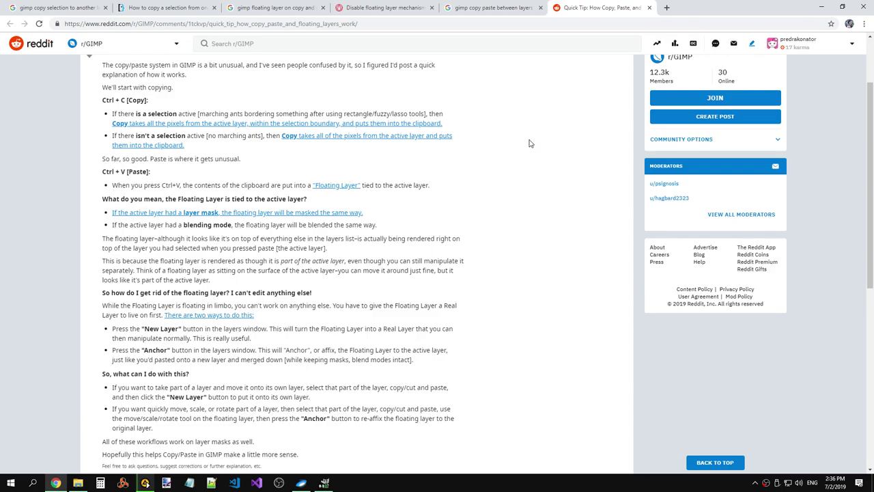
{"action": "left_click", "coordinate": [163, 11]}
{"action": "mouse_move", "coordinate": [325, 483]}
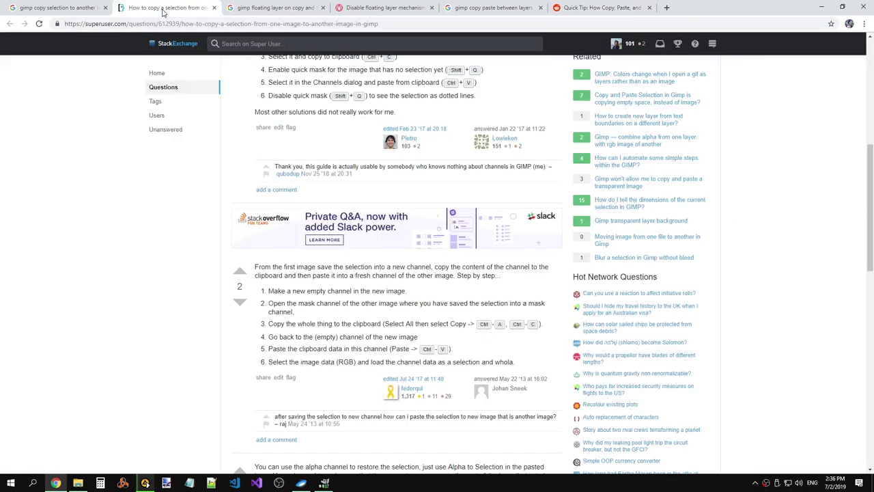
{"action": "left_click", "coordinate": [319, 484]}
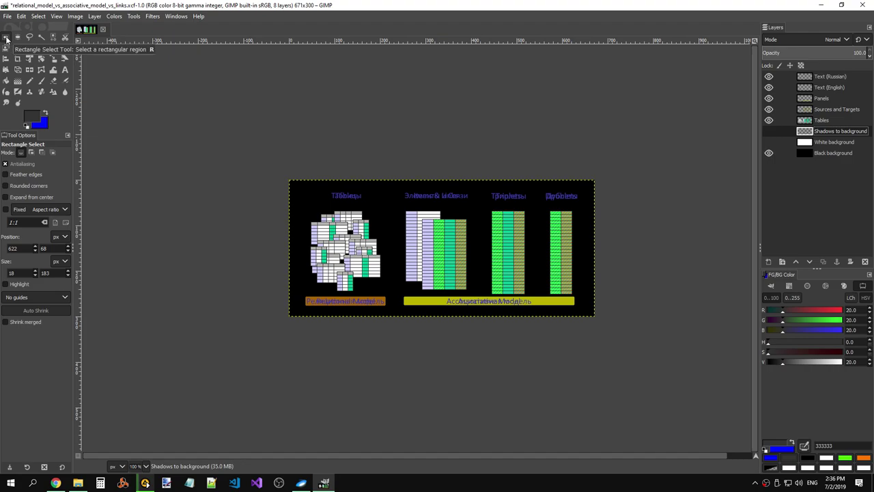
{"action": "left_click", "coordinate": [769, 132]}
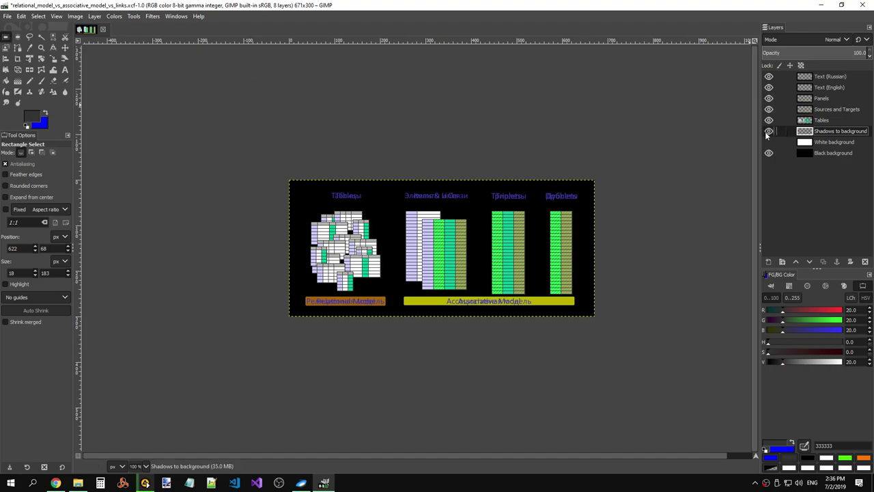
{"action": "left_click", "coordinate": [769, 143]}
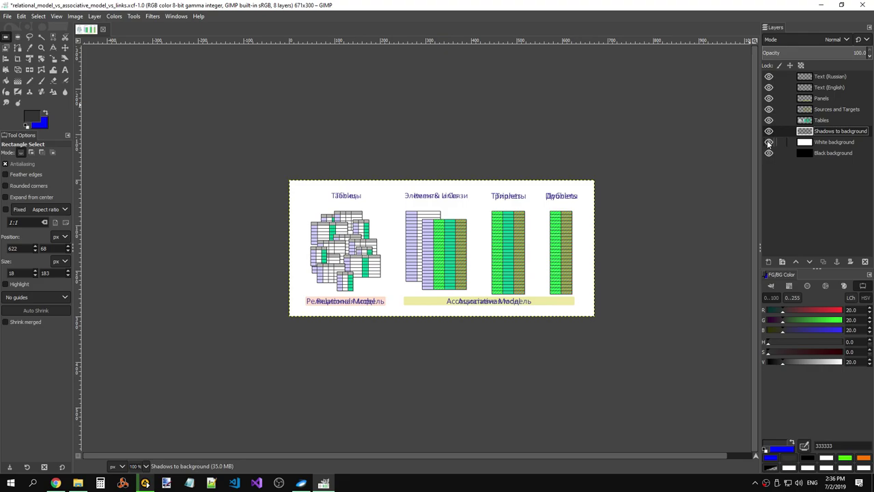
{"action": "left_click", "coordinate": [769, 142]}
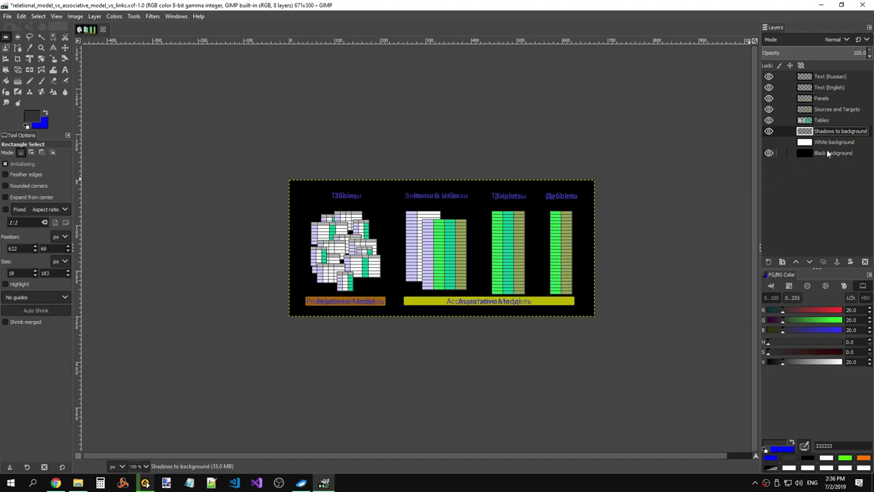
{"action": "left_click", "coordinate": [769, 131]}
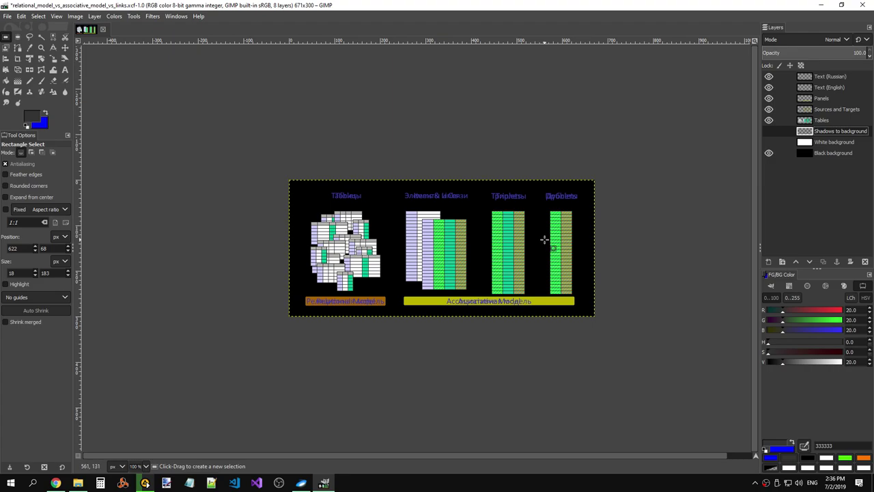
- Select a rectangle around the Tables label, then clear the selection
{"action": "scroll", "coordinate": [535, 237], "scroll_direction": "up", "scroll_amount": 2}
{"action": "scroll", "coordinate": [539, 236], "scroll_direction": "up", "scroll_amount": 2}
{"action": "scroll", "coordinate": [492, 228], "scroll_direction": "up", "scroll_amount": 2}
{"action": "scroll", "coordinate": [483, 226], "scroll_direction": "down", "scroll_amount": 4}
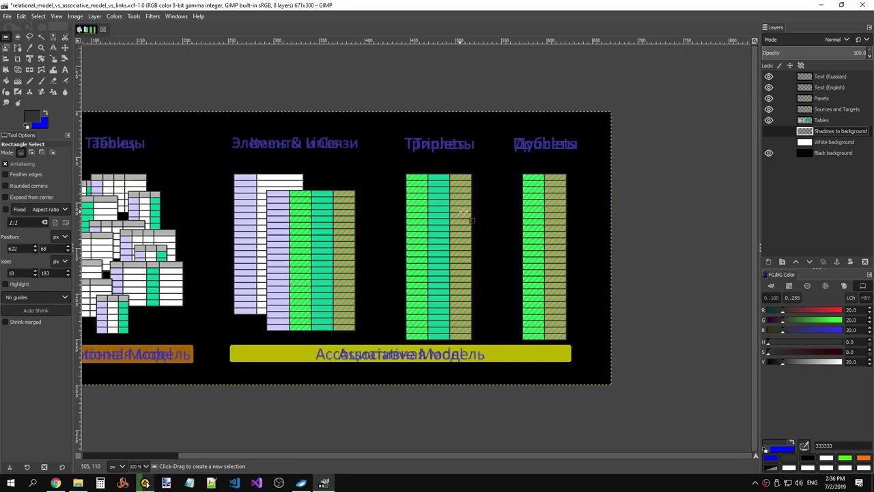
{"action": "scroll", "coordinate": [492, 218], "scroll_direction": "down", "scroll_amount": 1}
{"action": "scroll", "coordinate": [503, 218], "scroll_direction": "down", "scroll_amount": 1}
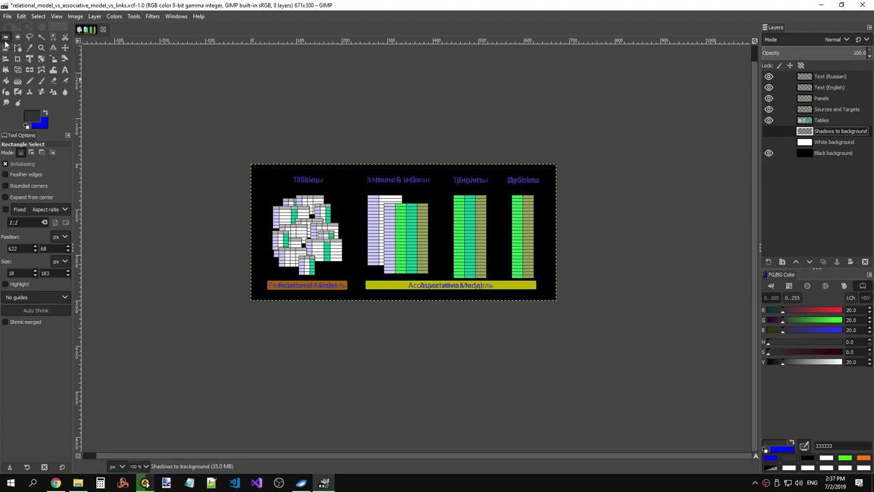
{"action": "left_click_drag", "start_coordinate": [290, 171], "coordinate": [330, 186]}
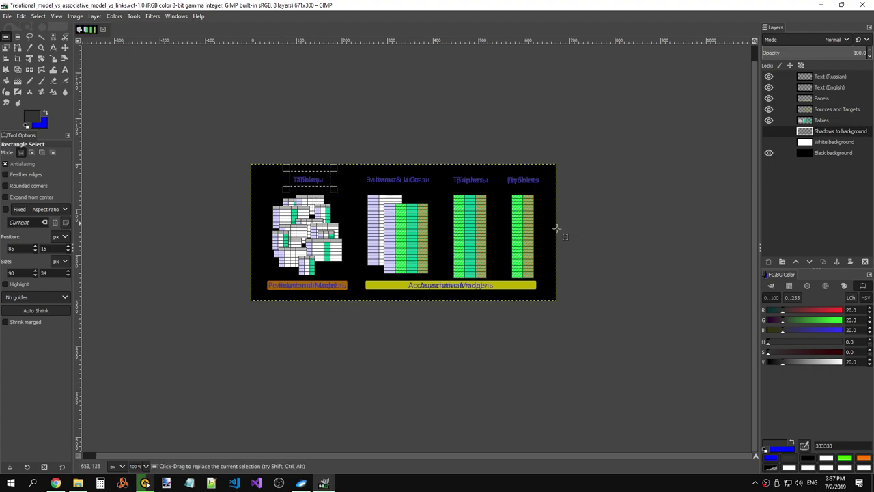
{"action": "left_click", "coordinate": [669, 219]}
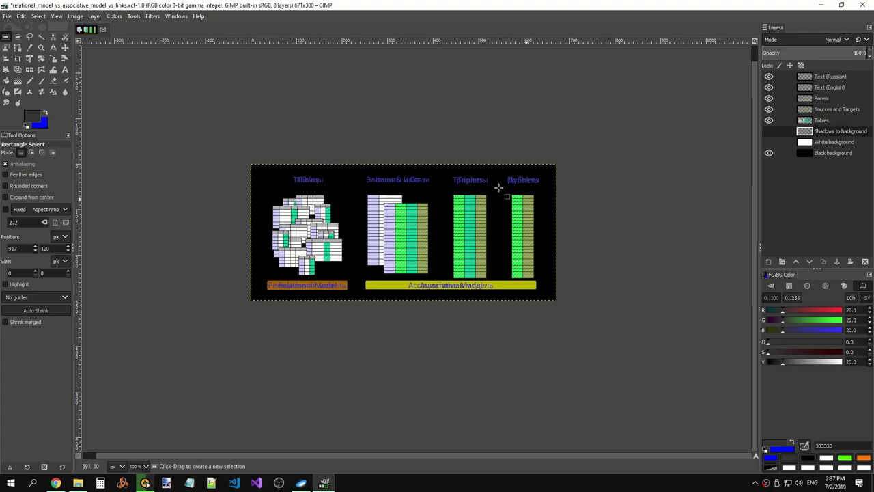
- Sample black from the canvas background as the foreground colour
{"action": "left_click", "coordinate": [29, 47]}
{"action": "scroll", "coordinate": [326, 181], "scroll_direction": "up", "scroll_amount": 2, "text": "ctrl"}
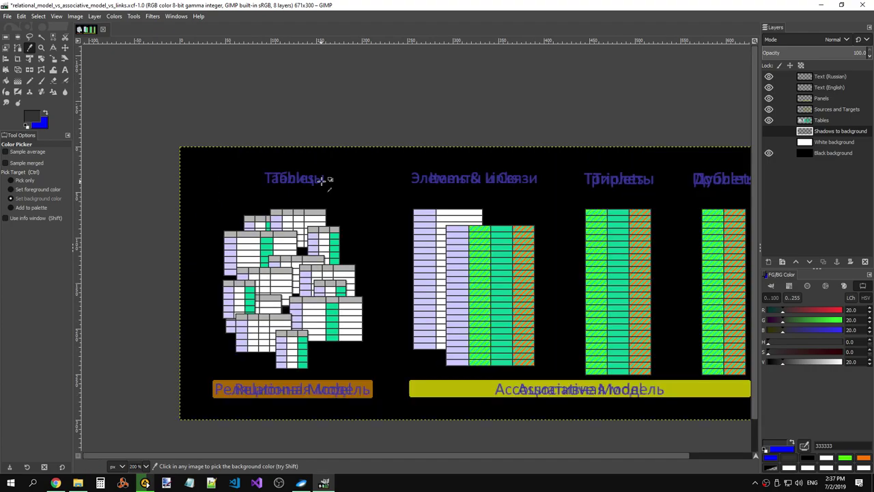
{"action": "scroll", "coordinate": [326, 181], "scroll_direction": "up", "scroll_amount": 6, "text": "ctrl"}
{"action": "left_click", "coordinate": [318, 179]}
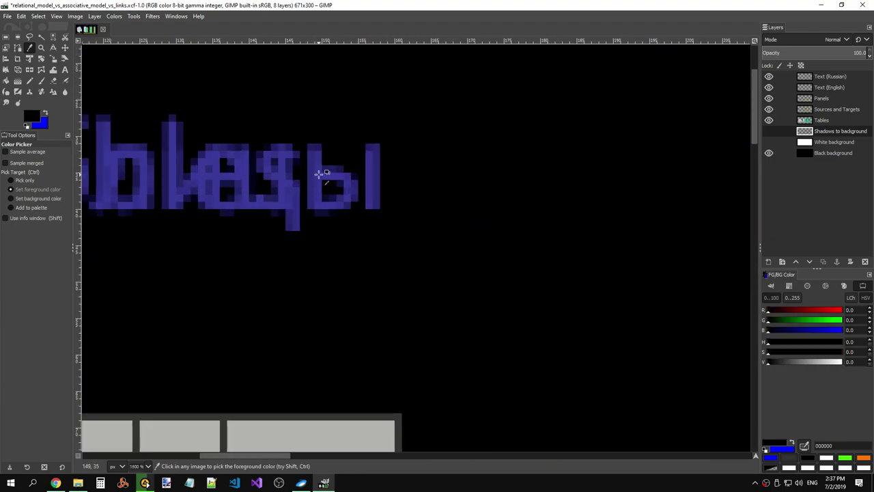
{"action": "scroll", "coordinate": [361, 183], "scroll_direction": "down", "scroll_amount": 3}
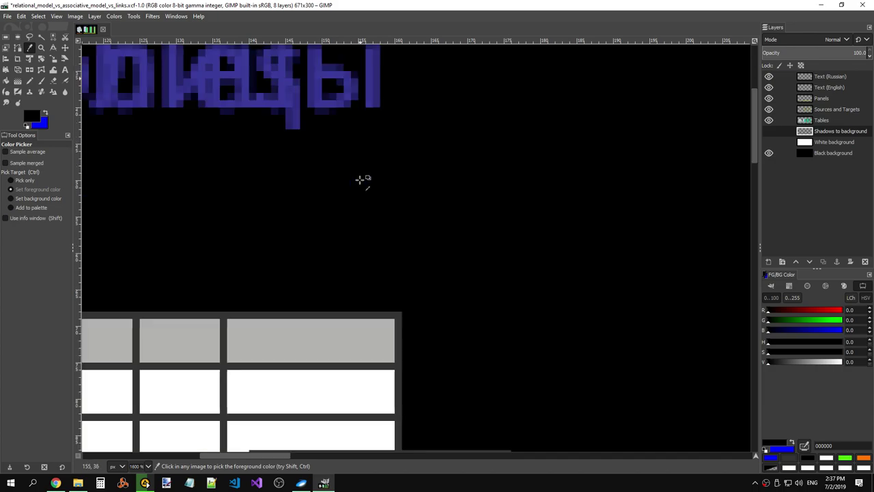
{"action": "left_click", "coordinate": [495, 455]}
{"action": "left_click_drag", "start_coordinate": [296, 452], "coordinate": [239, 453]}
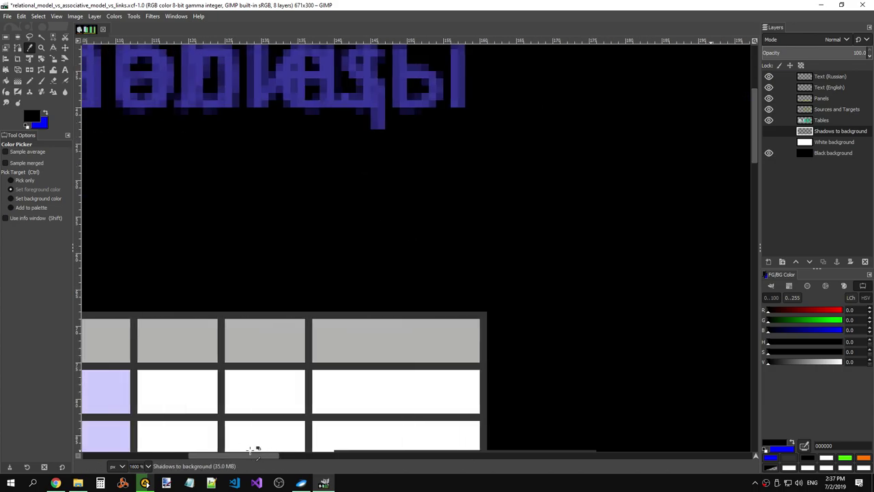
- Hide the Text (Russian) caption layer so only English labels remain
{"action": "scroll", "coordinate": [385, 353], "scroll_direction": "up", "scroll_amount": 3}
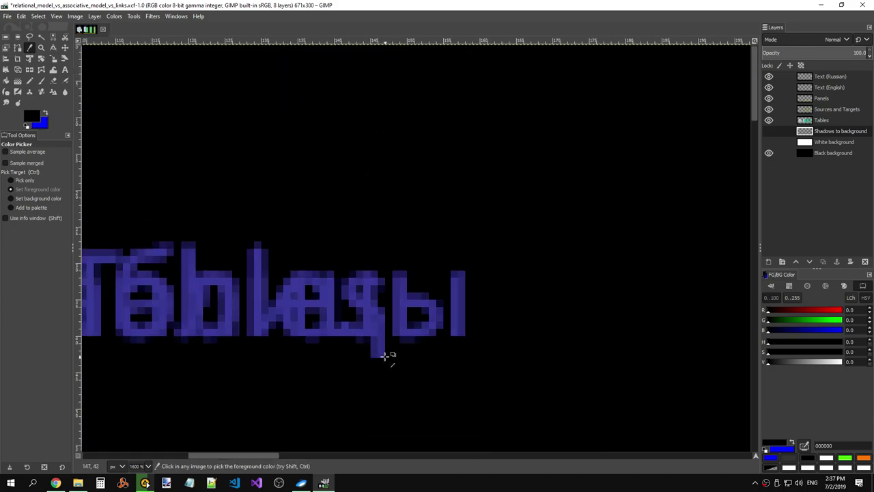
{"action": "left_click", "coordinate": [769, 77]}
{"action": "scroll", "coordinate": [478, 179], "scroll_direction": "down", "scroll_amount": 6}
{"action": "scroll", "coordinate": [501, 180], "scroll_direction": "down", "scroll_amount": 3}
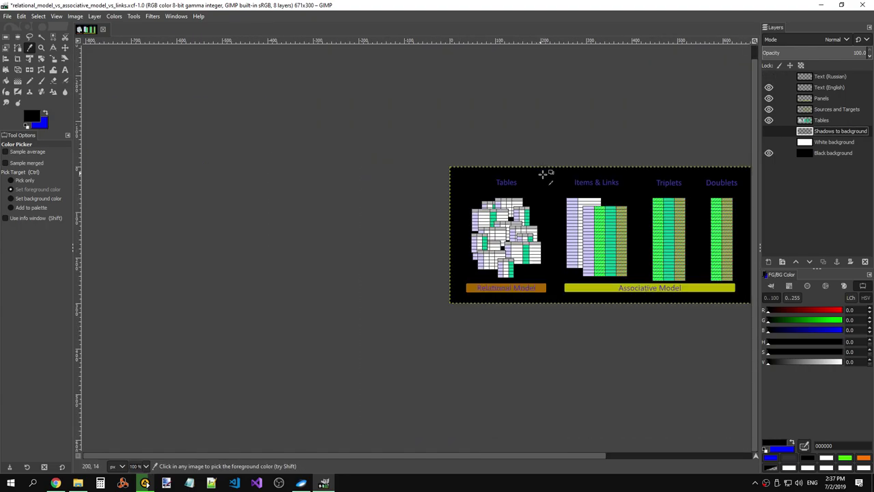
- Swap between the English and Russian caption layers to compare them
{"action": "left_click_drag", "start_coordinate": [276, 453], "coordinate": [421, 453]}
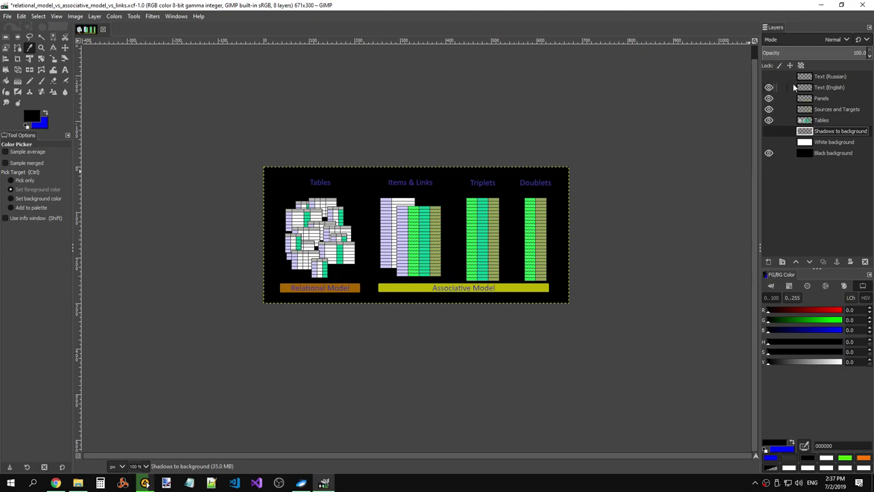
{"action": "left_click", "coordinate": [769, 87]}
{"action": "left_click", "coordinate": [769, 76]}
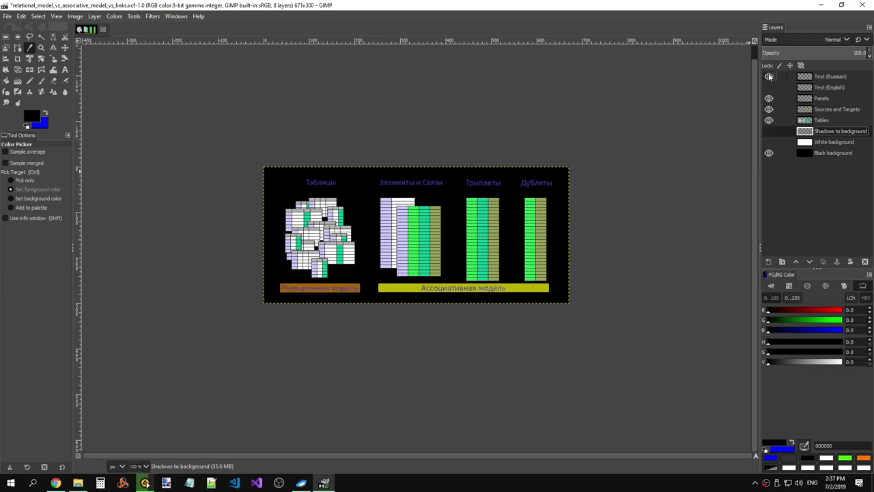
{"action": "left_click", "coordinate": [769, 77]}
{"action": "left_click", "coordinate": [769, 88]}
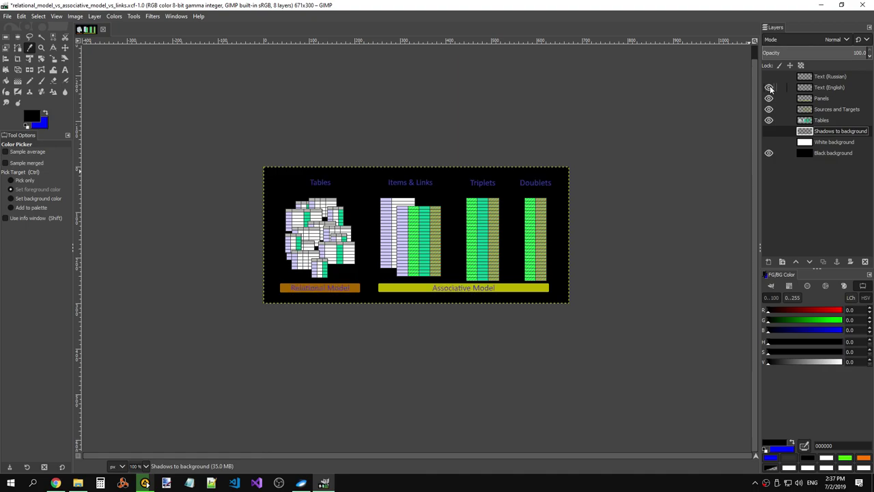
- Flick the English captions on and off, leaving both caption layers hidden
{"action": "left_click", "coordinate": [769, 87]}
{"action": "left_click", "coordinate": [769, 88]}
{"action": "left_click", "coordinate": [769, 88]}
{"action": "left_click", "coordinate": [769, 88]}
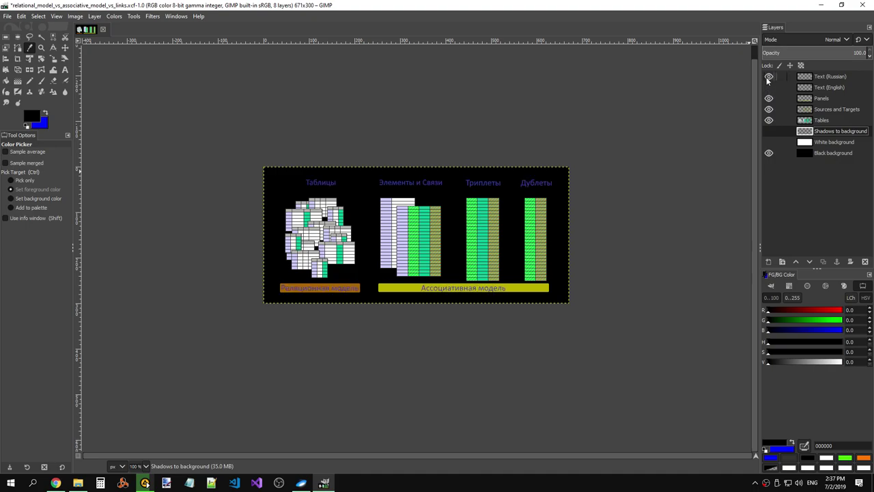
{"action": "left_click", "coordinate": [769, 87]}
{"action": "left_click", "coordinate": [769, 87]}
{"action": "left_click", "coordinate": [769, 88]}
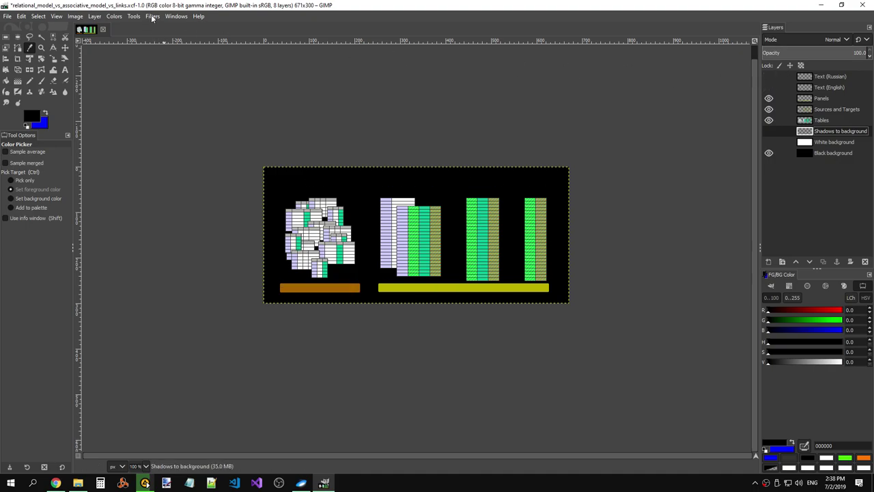
{"action": "key", "text": "alt+Tab"}
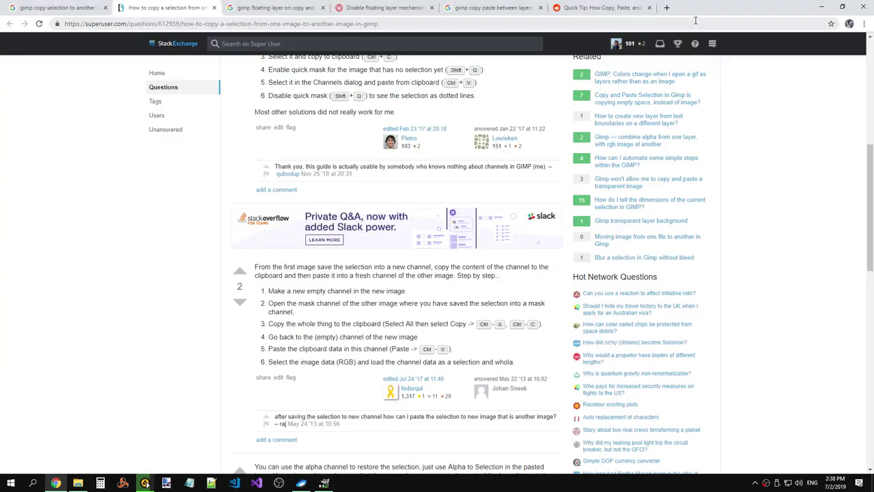
- Google 'gimp adjust brightness of selection', skim the top answer, and return to GIMP
{"action": "left_click", "coordinate": [667, 8]}
{"action": "type", "text": "gimp "}
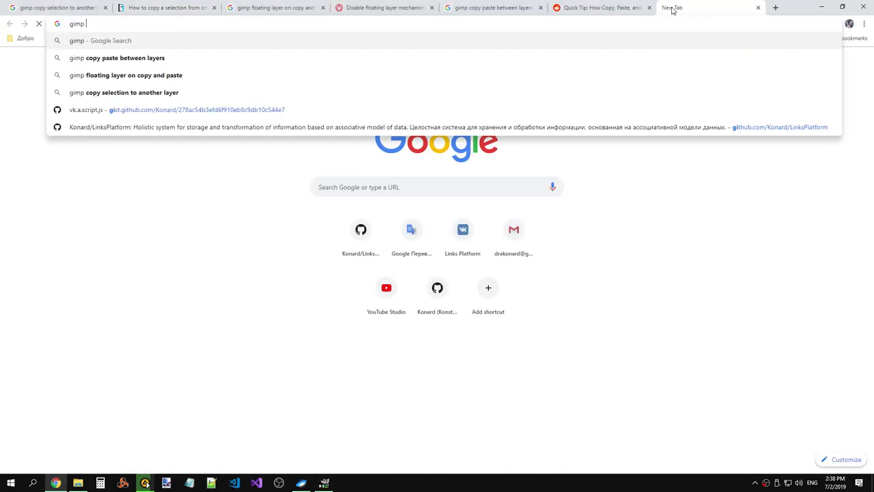
{"action": "type", "text": "change"}
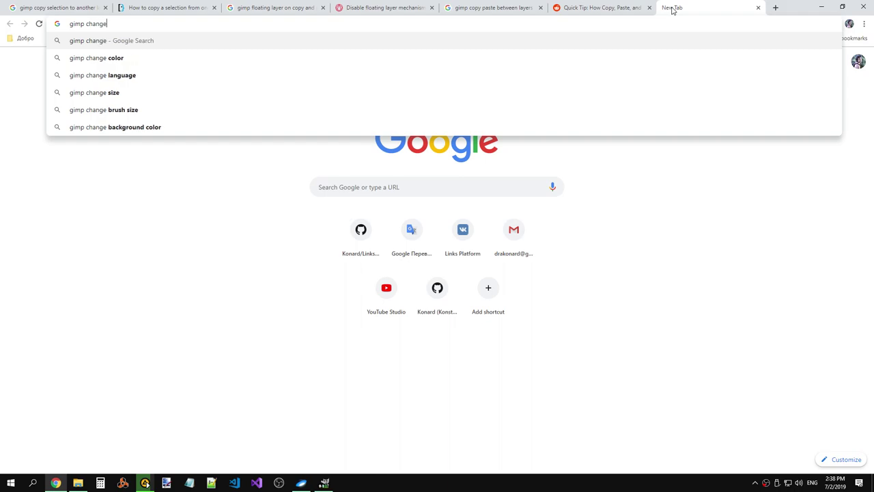
{"action": "type", "text": " bri"}
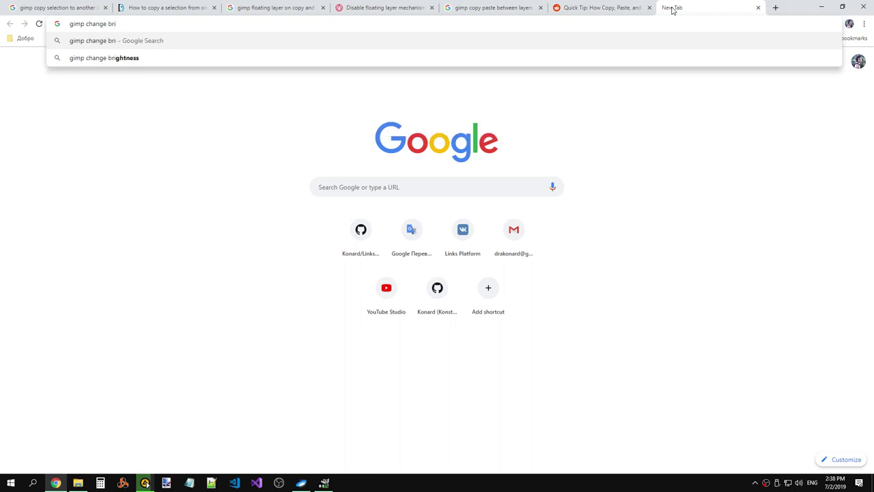
{"action": "type", "text": "ghtness of sele"}
{"action": "key", "text": "Down"}
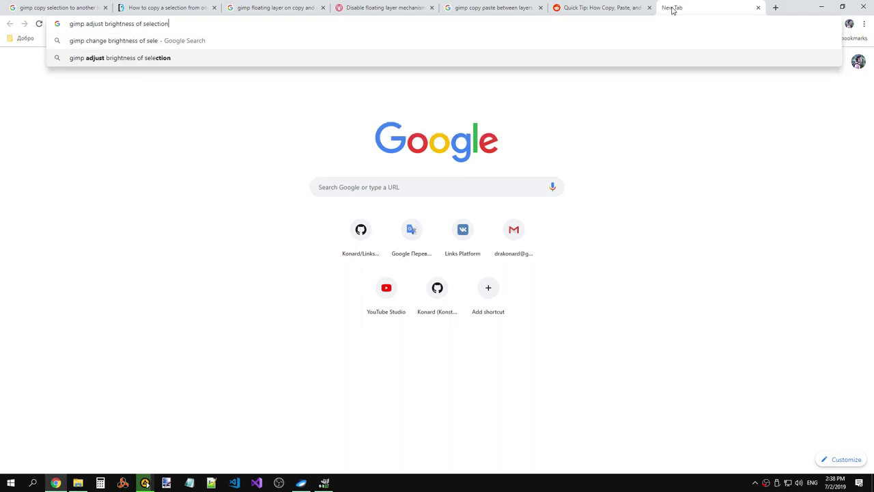
{"action": "key", "text": "Return"}
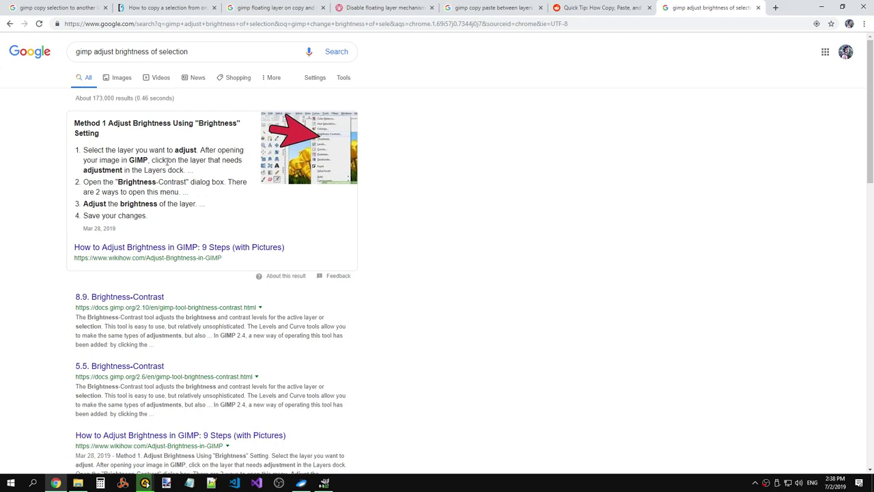
{"action": "left_click_drag", "start_coordinate": [158, 160], "coordinate": [226, 180]}
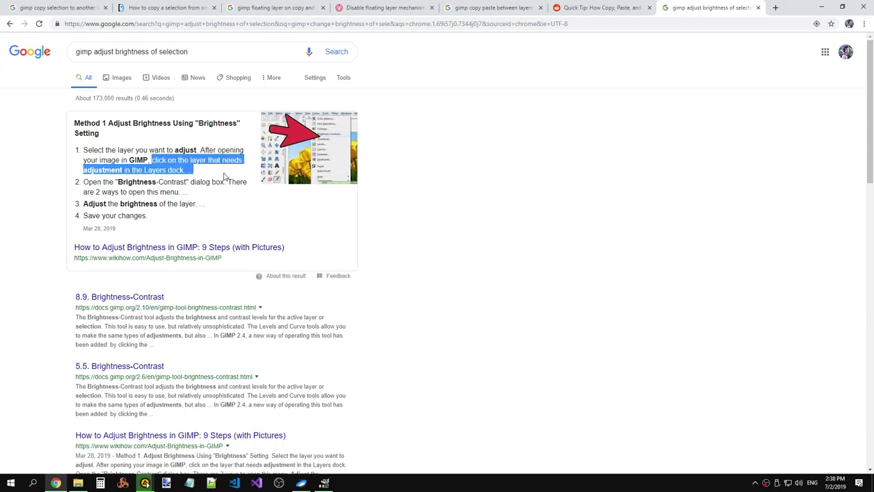
{"action": "left_click", "coordinate": [216, 181]}
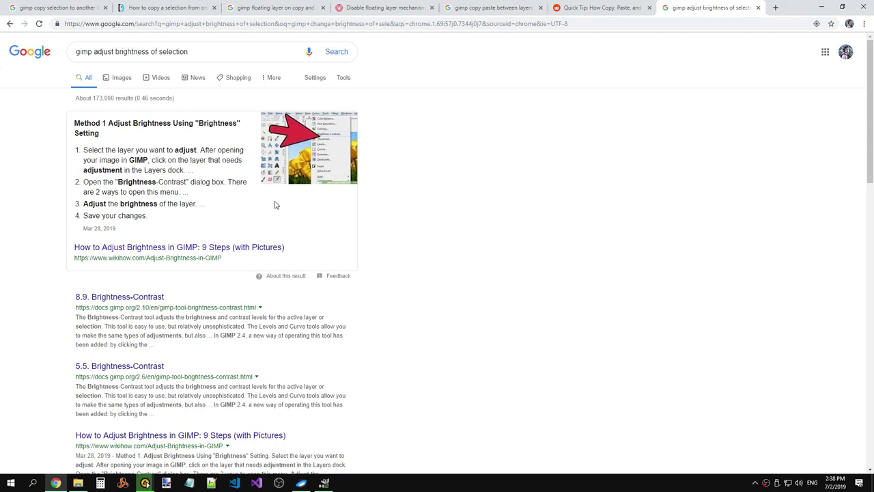
{"action": "key", "text": "alt+Tab"}
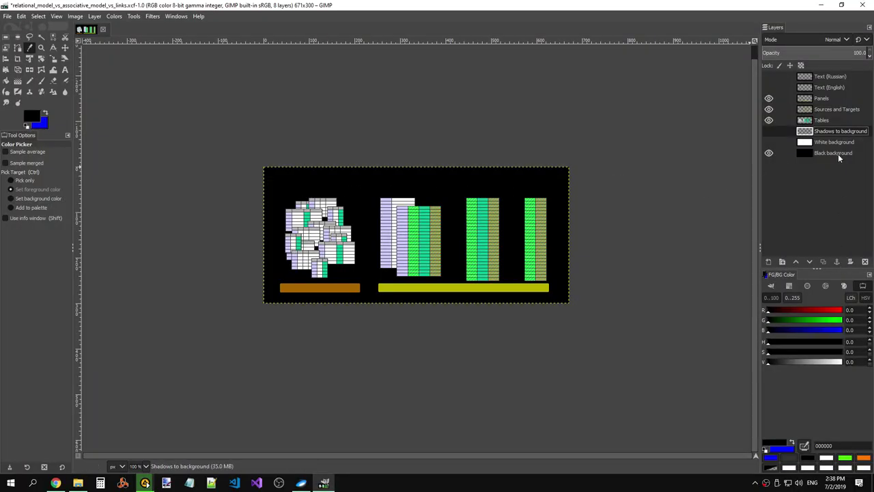
- Make the Text (English) layer active and visible, and bring up its Layer Attributes
{"action": "left_click", "coordinate": [839, 77]}
{"action": "left_click", "coordinate": [835, 88]}
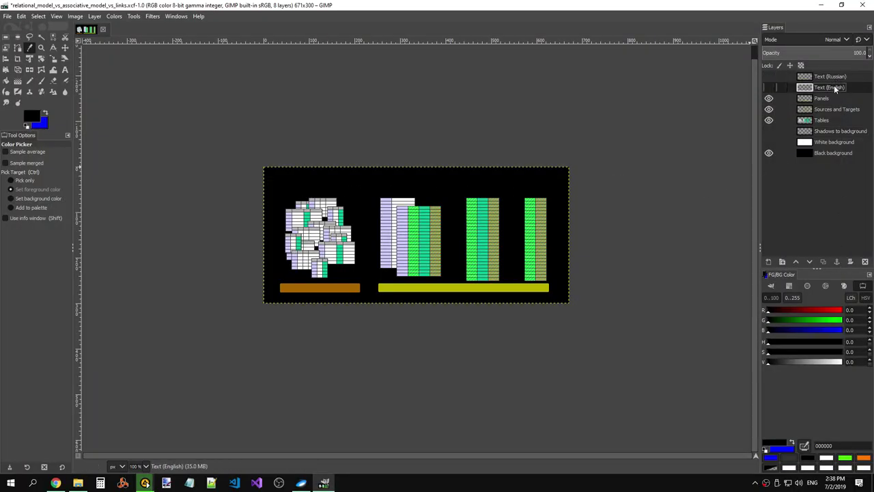
{"action": "left_click", "coordinate": [769, 88]}
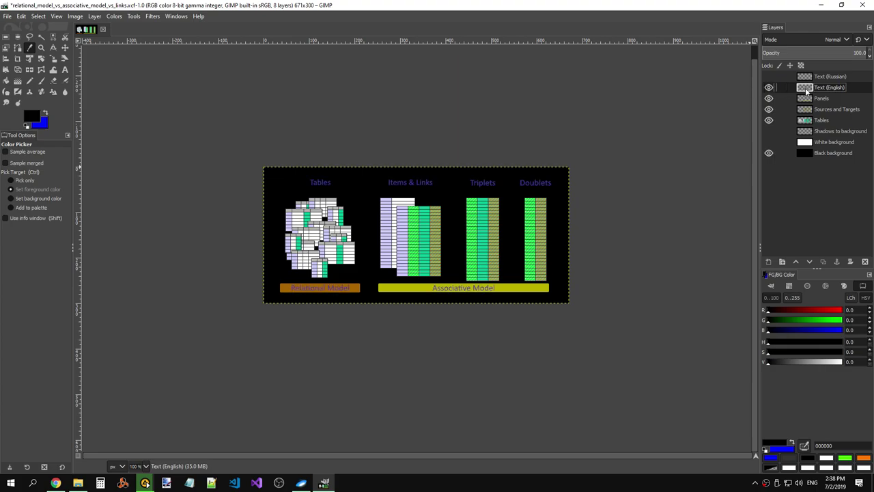
{"action": "right_click", "coordinate": [811, 89]}
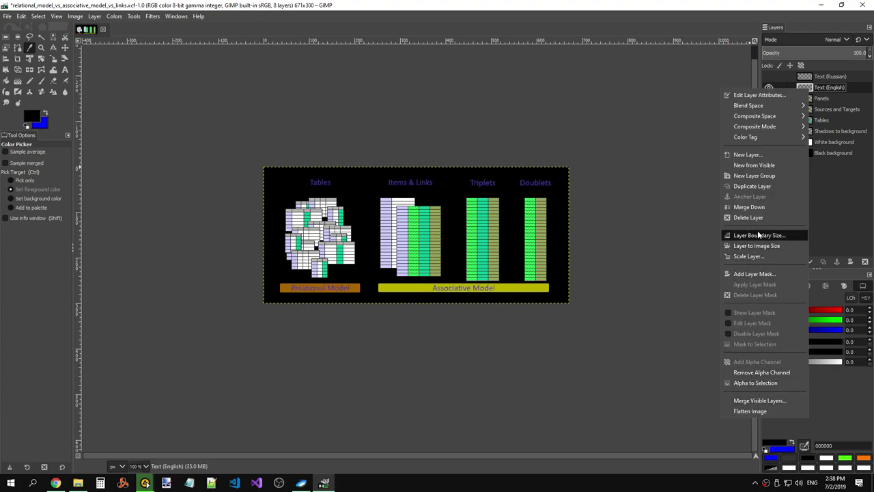
{"action": "left_click", "coordinate": [759, 95]}
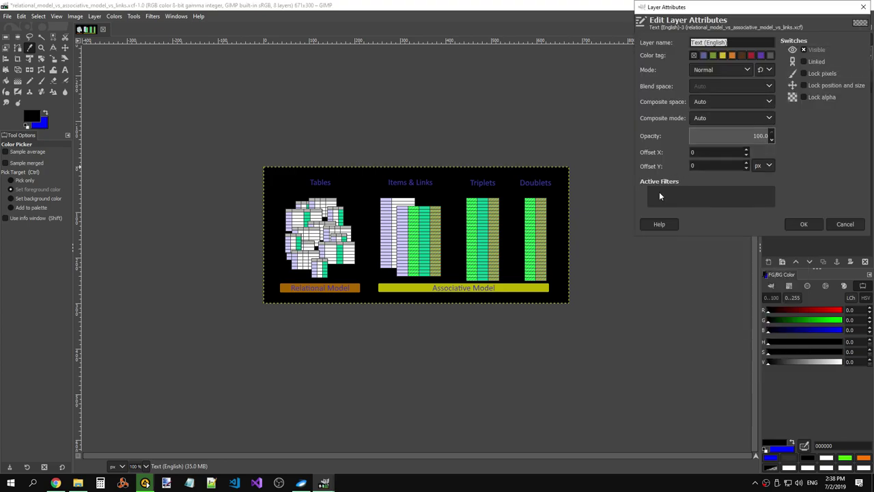
- Confirm composite space Auto, composite mode Auto and blend mode Normal, then cancel unchanged
{"action": "left_click_drag", "start_coordinate": [752, 12], "coordinate": [561, 180]}
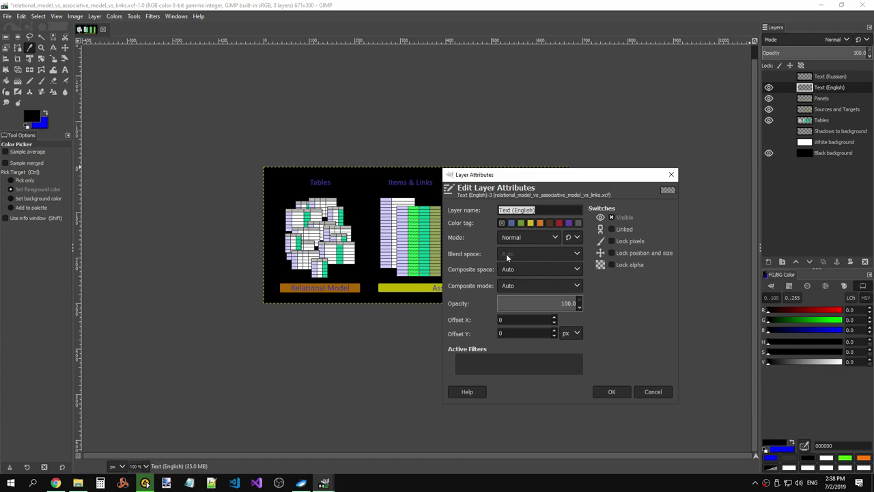
{"action": "left_click", "coordinate": [526, 268]}
{"action": "left_click", "coordinate": [529, 268]}
{"action": "left_click", "coordinate": [527, 283]}
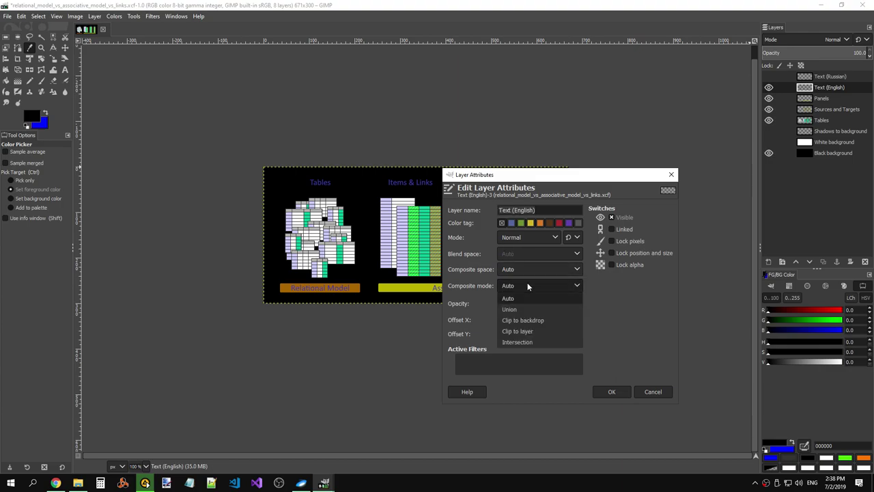
{"action": "left_click", "coordinate": [533, 290]}
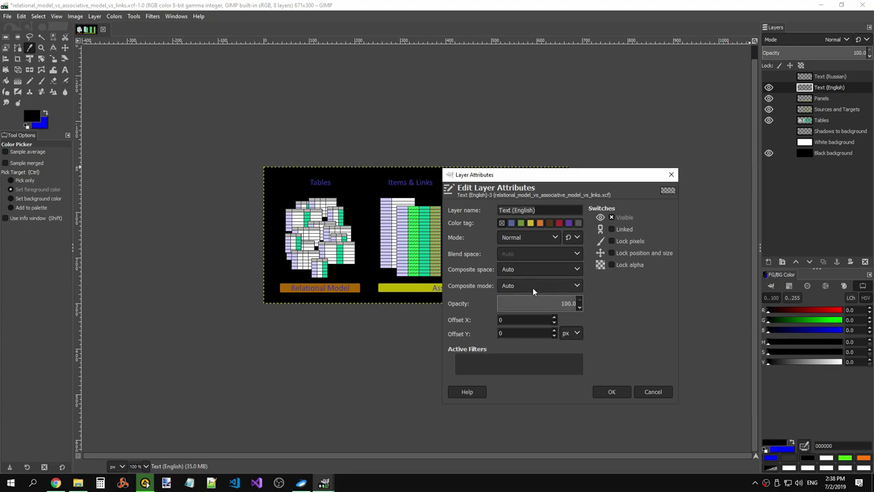
{"action": "left_click", "coordinate": [536, 239]}
{"action": "left_click", "coordinate": [543, 241]}
{"action": "left_click", "coordinate": [651, 392]}
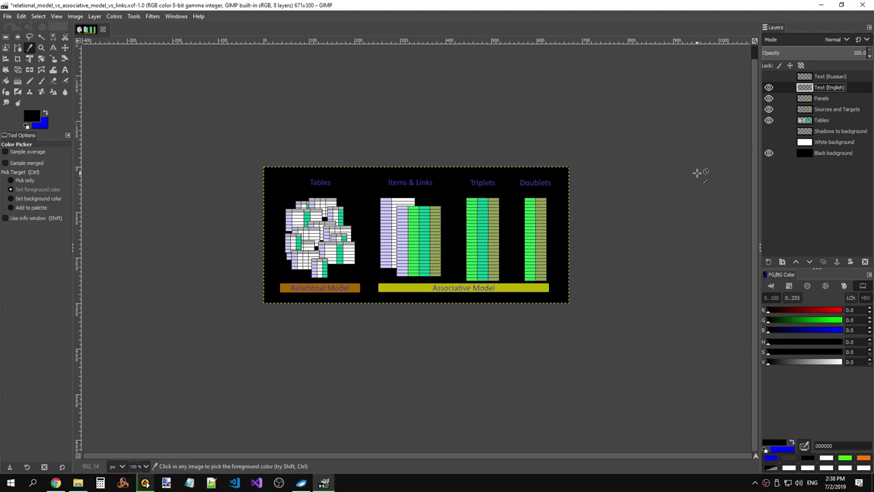
{"action": "key", "text": "alt+Tab"}
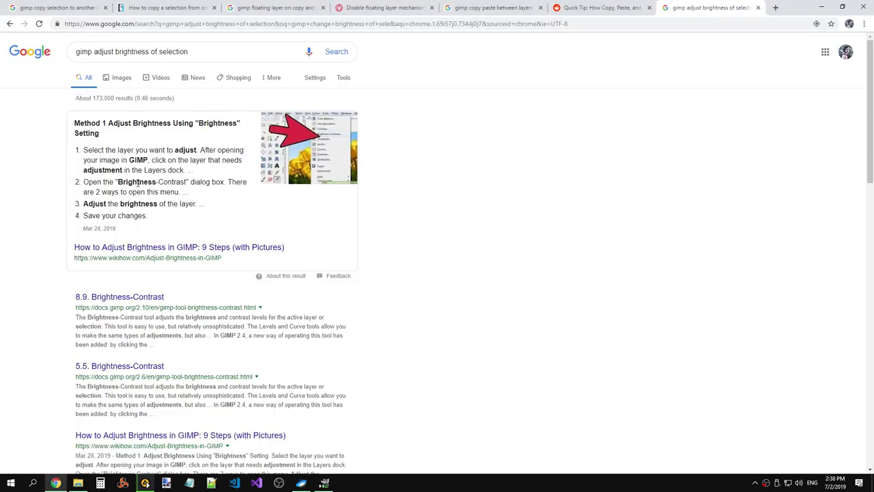
- Preview the English captions with Brightness-Contrast brightness raised, then eased down slightly
{"action": "key", "text": "alt+Tab"}
{"action": "key", "text": "alt+Tab"}
{"action": "key", "text": "alt+Tab"}
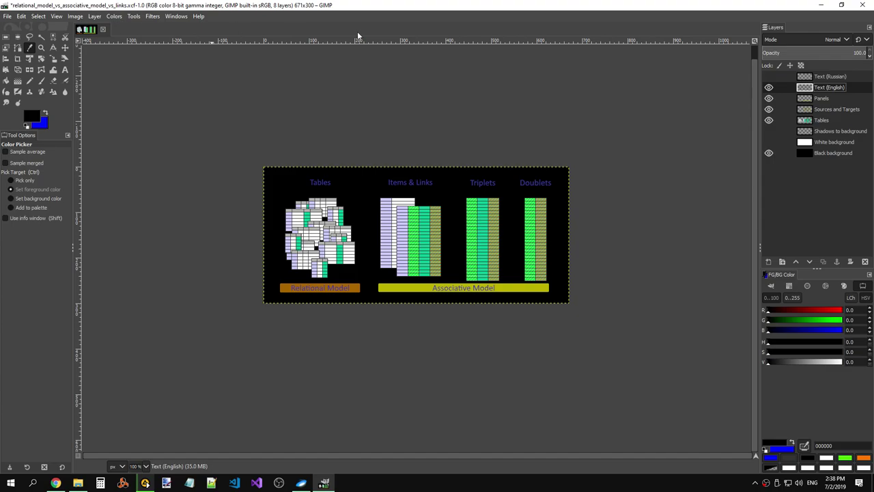
{"action": "left_click", "coordinate": [114, 15]}
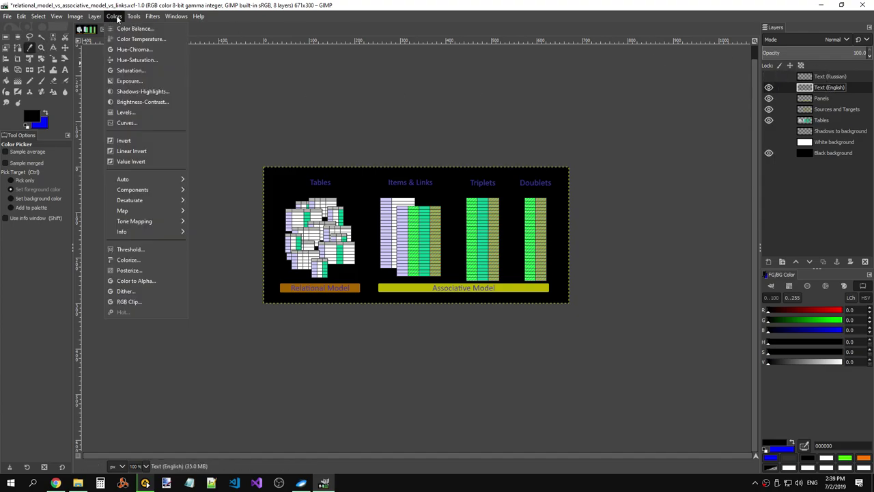
{"action": "left_click", "coordinate": [157, 102]}
{"action": "left_click_drag", "start_coordinate": [167, 48], "coordinate": [518, 205]}
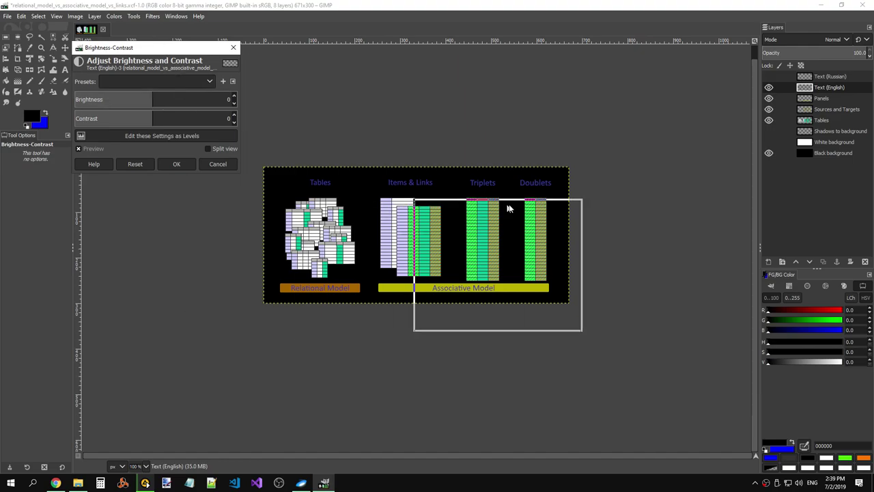
{"action": "left_click_drag", "start_coordinate": [511, 254], "coordinate": [556, 4]}
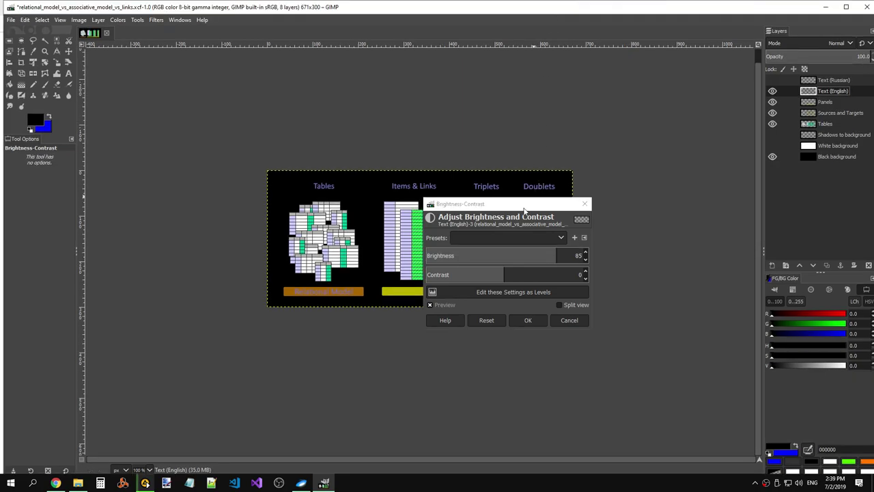
{"action": "left_click_drag", "start_coordinate": [522, 204], "coordinate": [573, 295]}
{"action": "mouse_move", "coordinate": [588, 343]}
{"action": "left_mouse_down"}
{"action": "mouse_move", "coordinate": [597, 345]}
{"action": "mouse_move", "coordinate": [626, 187]}
{"action": "mouse_move", "coordinate": [622, 218]}
{"action": "mouse_move", "coordinate": [636, 252]}
{"action": "left_mouse_up"}
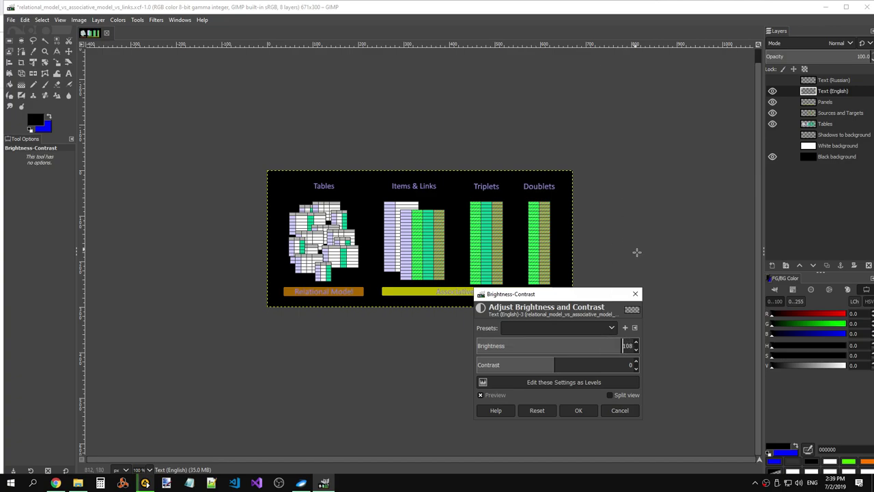
- Compare the brighter captions on white and black backgrounds, then cancel the adjustment
{"action": "left_click", "coordinate": [773, 157]}
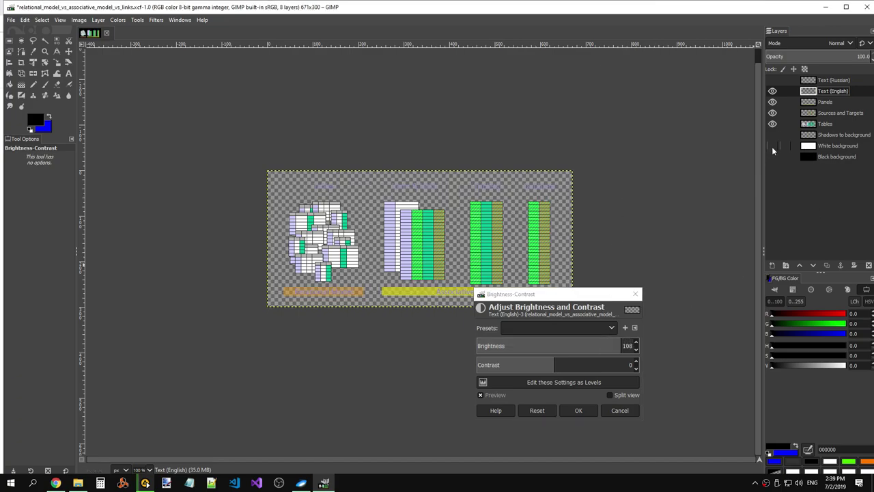
{"action": "key", "text": "ctrl+z"}
{"action": "left_click", "coordinate": [773, 146]}
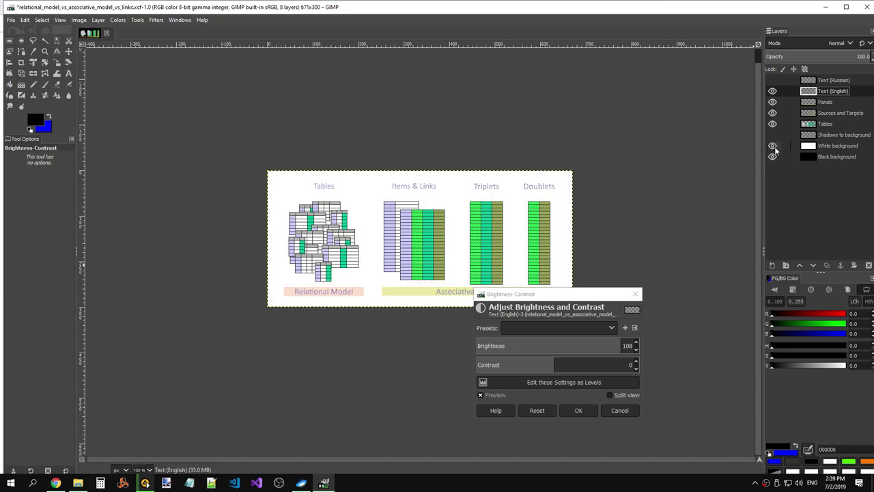
{"action": "left_click", "coordinate": [774, 146]}
{"action": "left_click", "coordinate": [775, 146]}
{"action": "left_click", "coordinate": [775, 146]}
{"action": "mouse_move", "coordinate": [567, 346]}
{"action": "left_mouse_down"}
{"action": "mouse_move", "coordinate": [601, 346]}
{"action": "mouse_move", "coordinate": [551, 346]}
{"action": "mouse_move", "coordinate": [632, 136]}
{"action": "mouse_move", "coordinate": [600, 164]}
{"action": "left_mouse_up"}
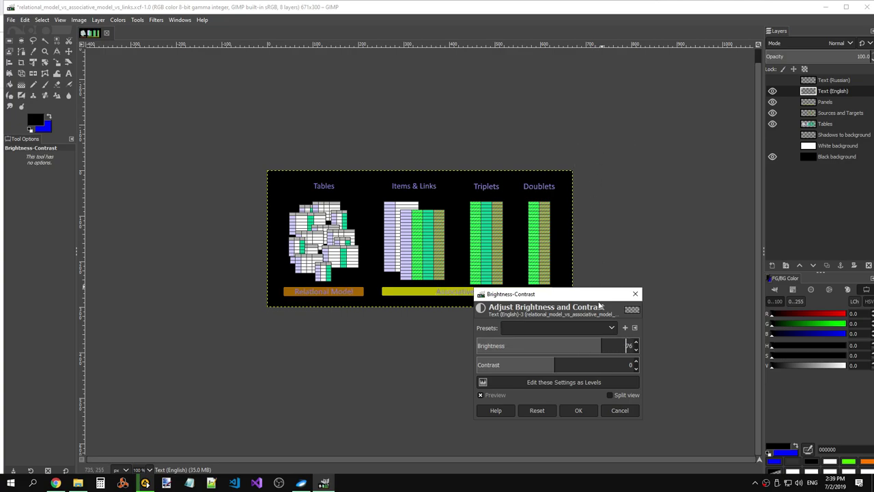
{"action": "left_click", "coordinate": [618, 411]}
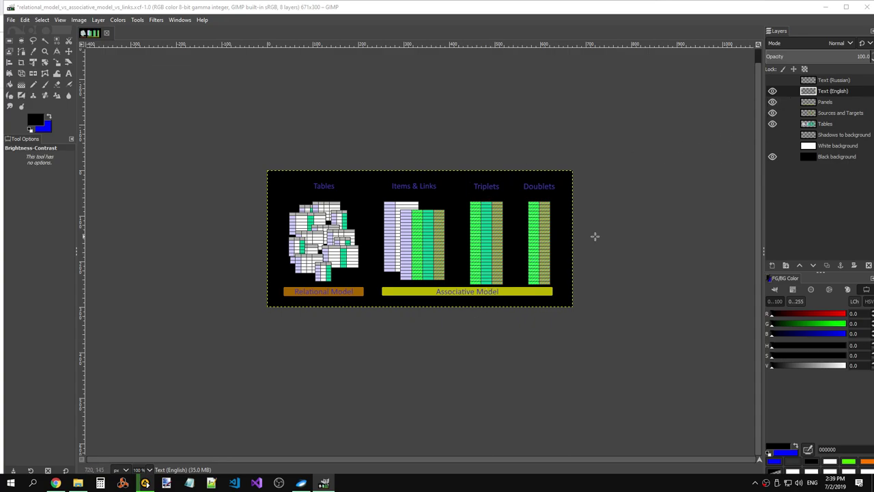
- Make the Panels layer active with Rectangle Select, then return to the brightness search results
{"action": "left_click", "coordinate": [828, 102]}
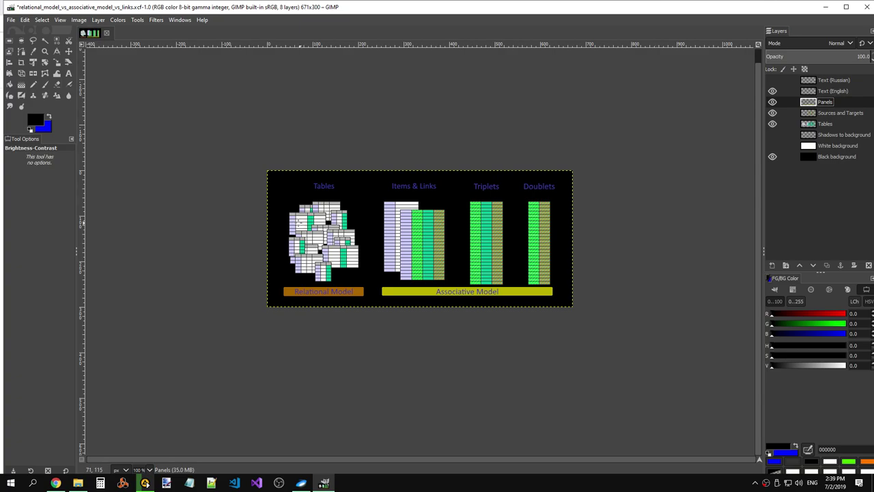
{"action": "left_click", "coordinate": [9, 41]}
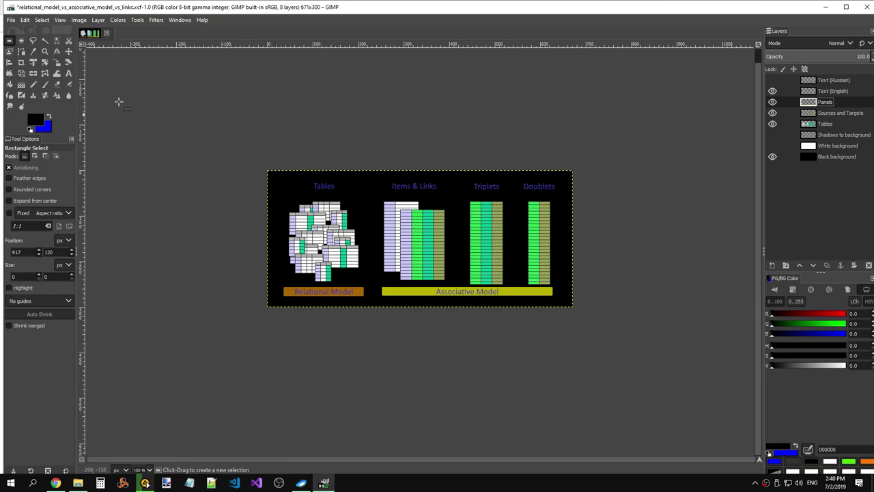
{"action": "left_click", "coordinate": [773, 91]}
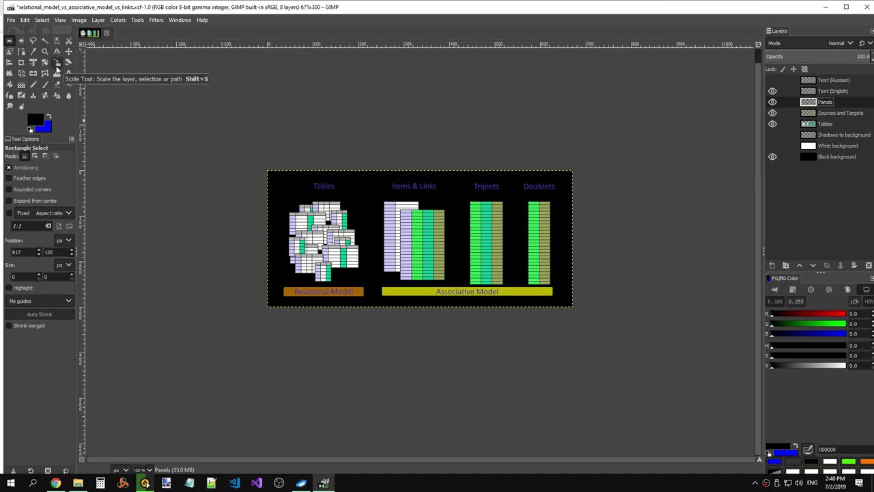
{"action": "key", "text": "alt+Tab"}
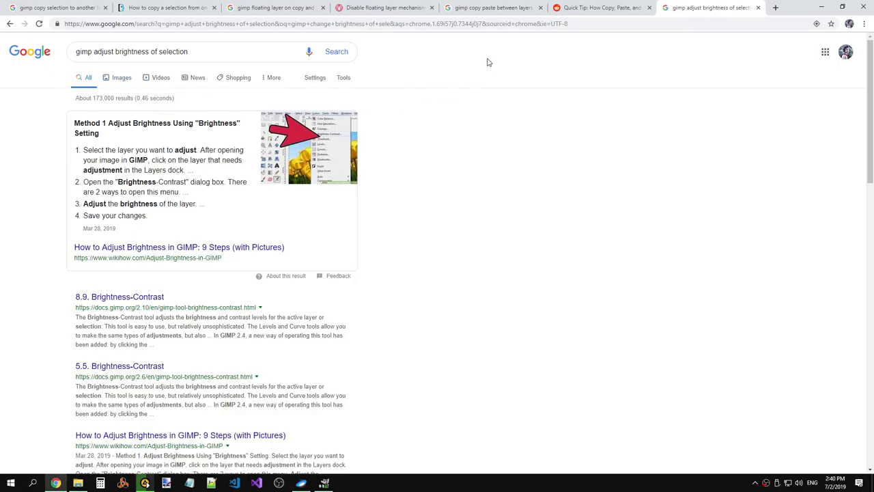
- Search 'gimp shape tool' in a new tab and open the manual page '14.2. Creating a Basic Shape'
{"action": "left_click", "coordinate": [776, 8]}
{"action": "type", "text": "gimp"}
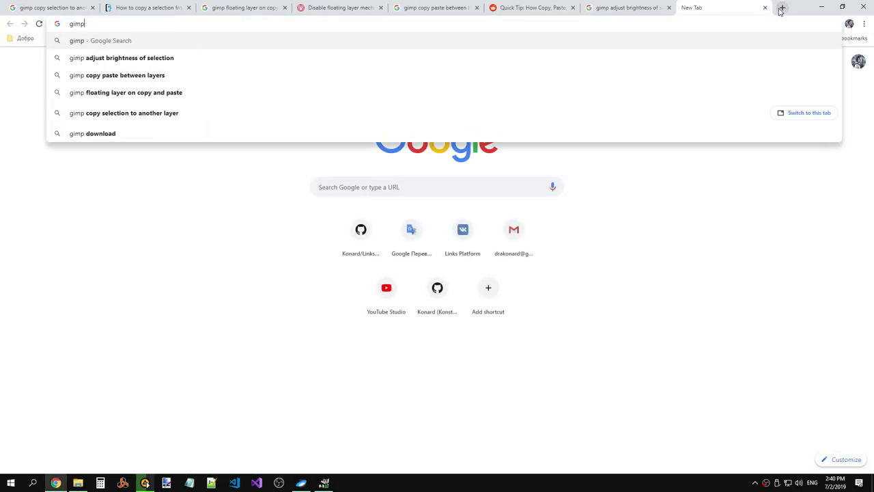
{"action": "type", "text": " shap"}
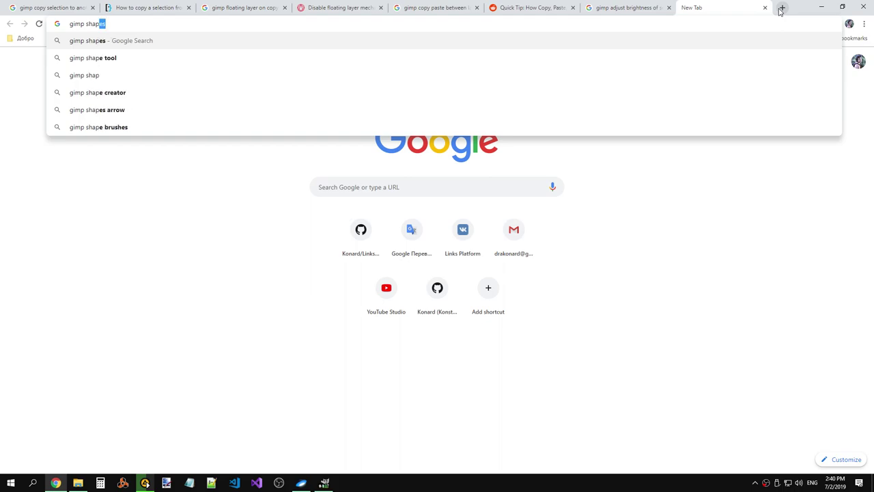
{"action": "key", "text": "Down"}
{"action": "key", "text": "Return"}
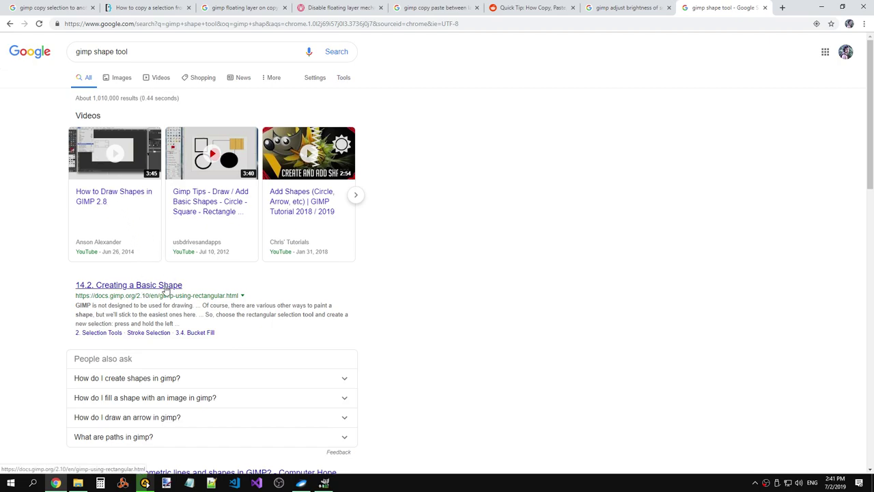
{"action": "left_click", "coordinate": [166, 285]}
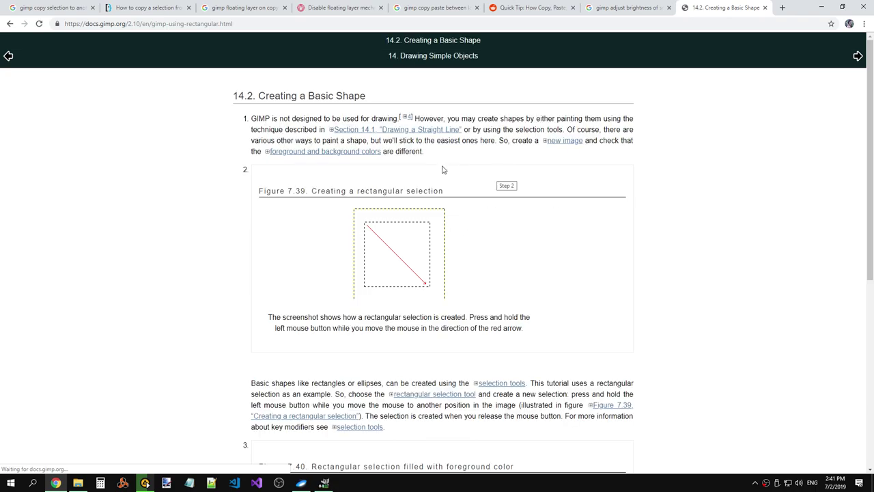
- Read through the Creating a Basic Shape instructions, then return to the GIMP diagram
{"action": "scroll", "coordinate": [428, 166], "scroll_direction": "down", "scroll_amount": 3}
{"action": "scroll", "coordinate": [429, 166], "scroll_direction": "up", "scroll_amount": 3}
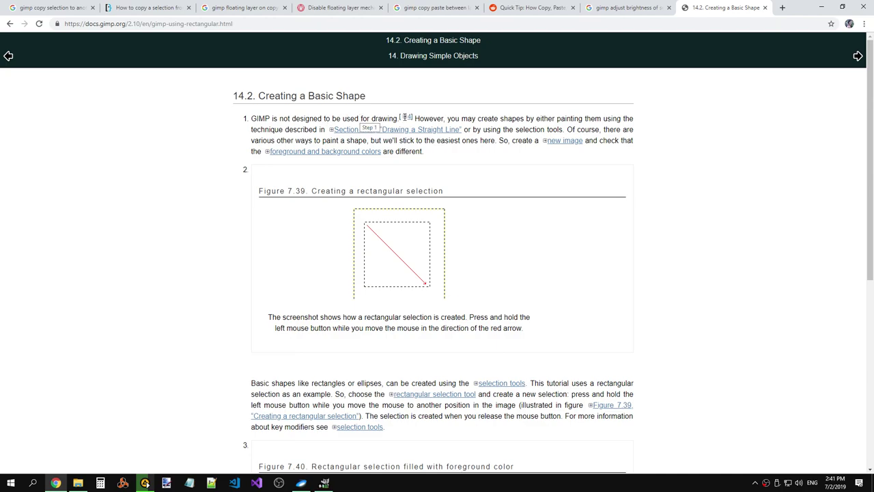
{"action": "left_click_drag", "start_coordinate": [414, 118], "coordinate": [576, 118]}
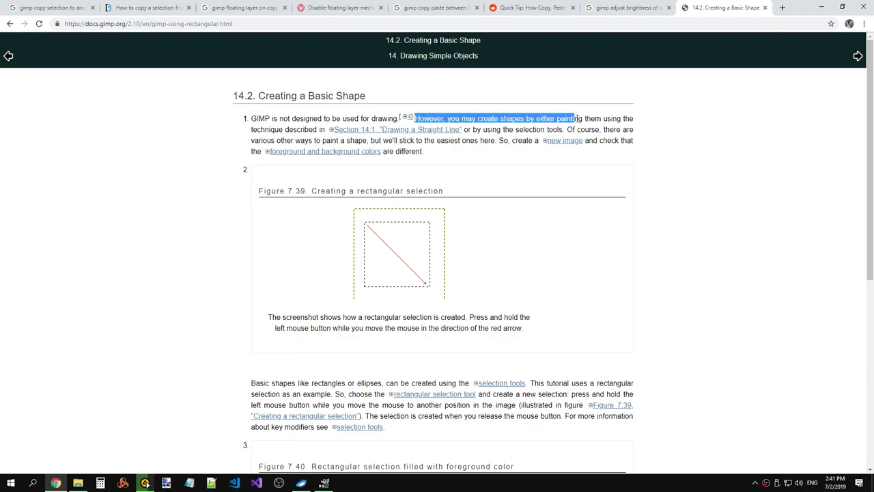
{"action": "left_click", "coordinate": [587, 118]}
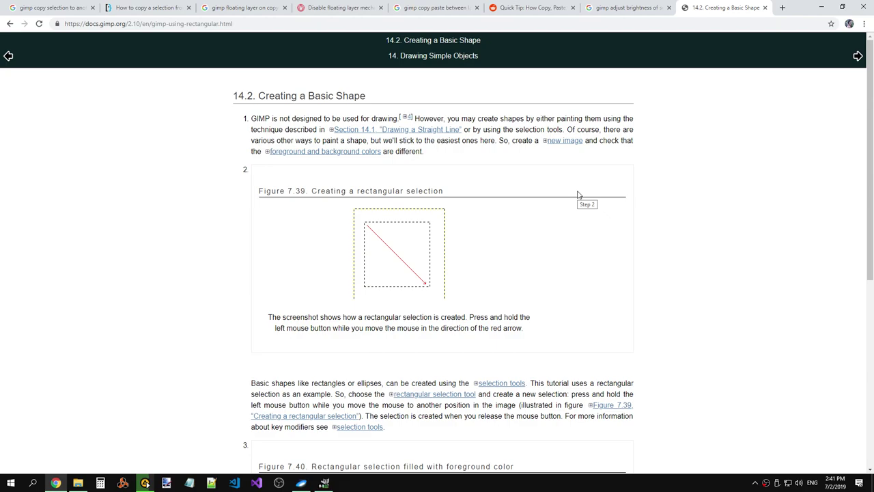
{"action": "scroll", "coordinate": [578, 194], "scroll_direction": "down", "scroll_amount": 3}
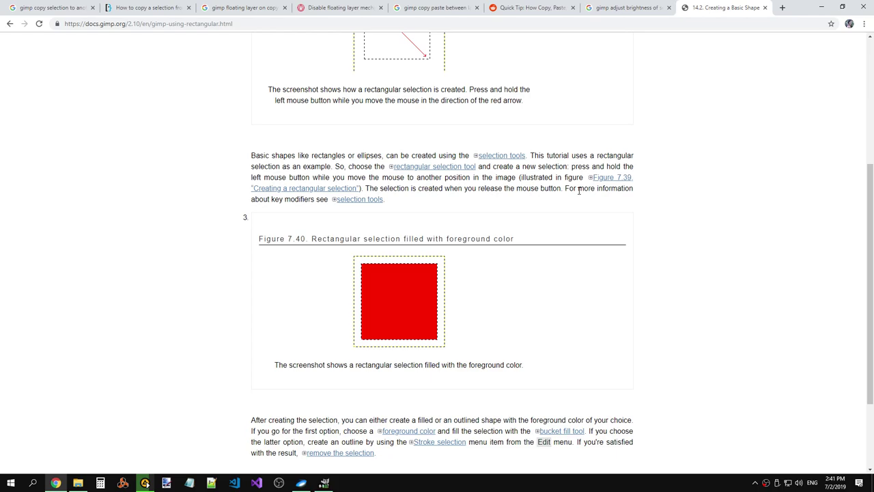
{"action": "scroll", "coordinate": [579, 191], "scroll_direction": "down", "scroll_amount": 2}
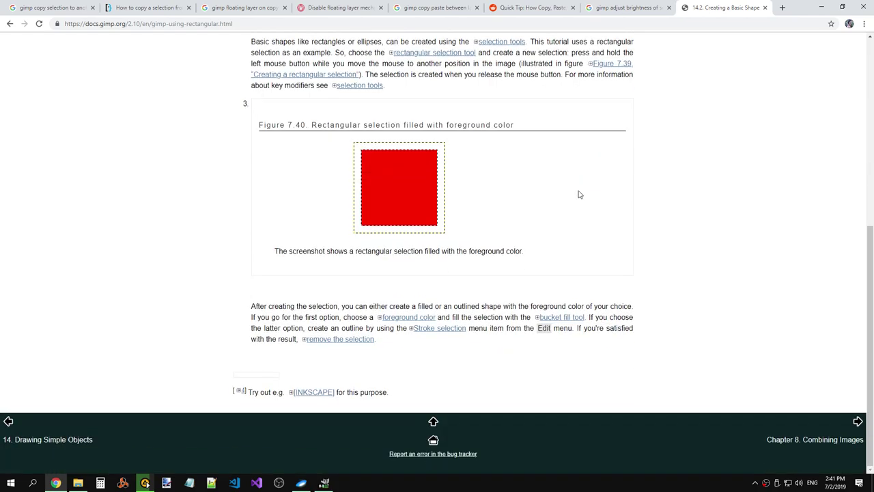
{"action": "key", "text": "alt+Tab"}
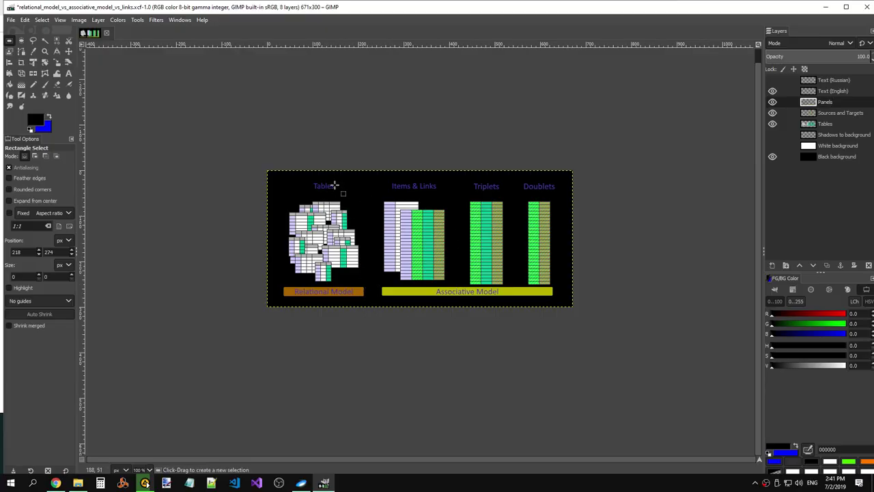
- Pick Rectangle Select and flick the Text (English) captions off and back on
{"action": "left_click", "coordinate": [9, 41]}
{"action": "scroll", "coordinate": [375, 198], "scroll_direction": "up", "scroll_amount": 1}
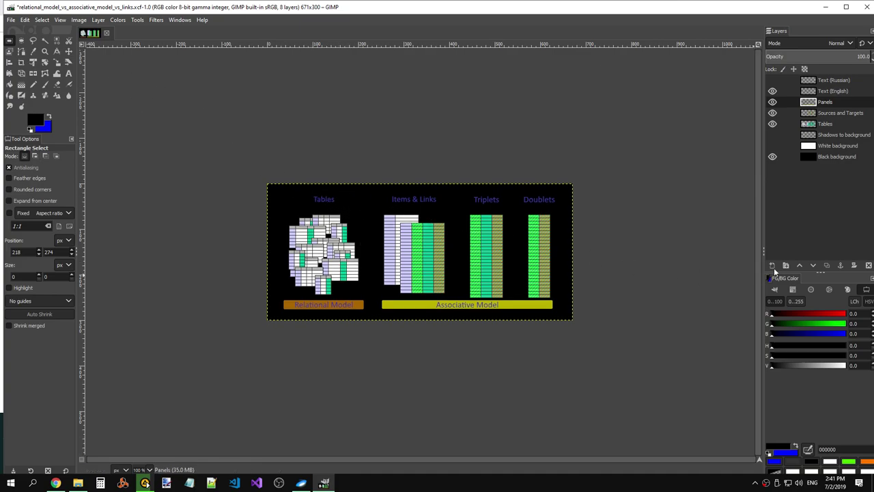
{"action": "left_click", "coordinate": [772, 91]}
{"action": "left_click", "coordinate": [773, 91]}
- Toggle the Text (Russian) layer repeatedly, leaving Russian captions showing over the English ones
{"action": "left_click", "coordinate": [773, 80]}
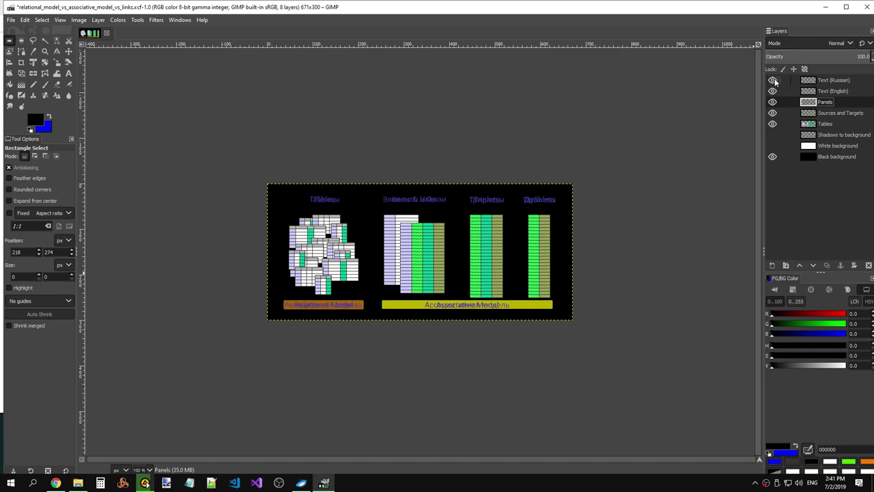
{"action": "left_click", "coordinate": [773, 81]}
{"action": "left_click", "coordinate": [773, 81]}
{"action": "left_click", "coordinate": [774, 81]}
{"action": "left_click", "coordinate": [774, 81]}
{"action": "left_click", "coordinate": [774, 80]}
{"action": "left_click", "coordinate": [774, 81]}
{"action": "left_click", "coordinate": [774, 80]}
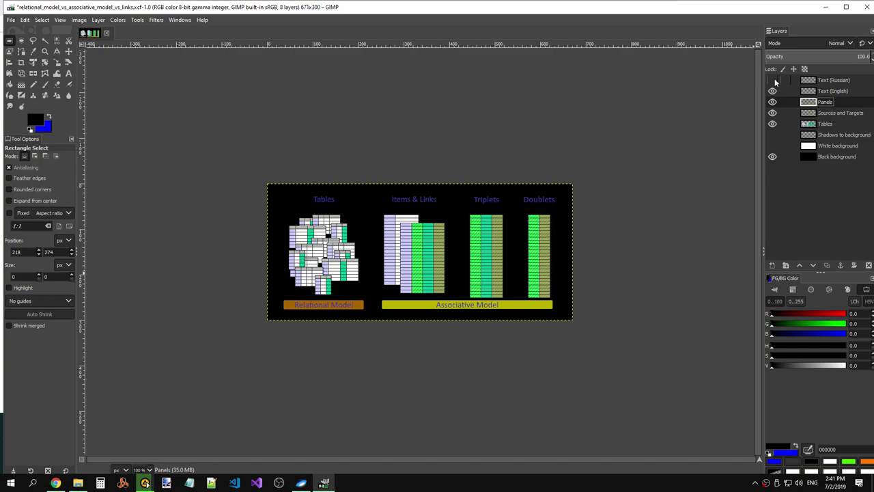
{"action": "left_click", "coordinate": [774, 80]}
{"action": "left_click", "coordinate": [774, 81]}
{"action": "left_click", "coordinate": [774, 80]}
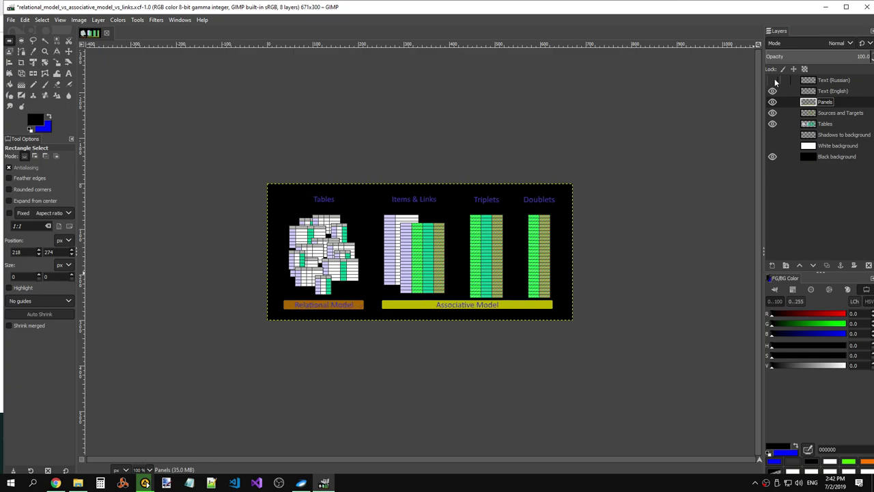
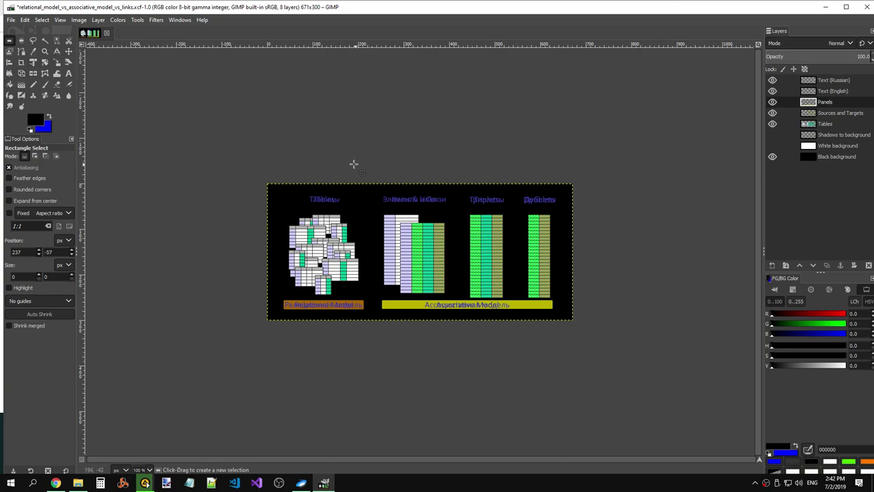
- Zoom in on the Tables label, set the Pencil to green 4cff00, and paint test marks
{"action": "scroll", "coordinate": [341, 197], "scroll_direction": "up", "scroll_amount": 4, "text": "ctrl"}
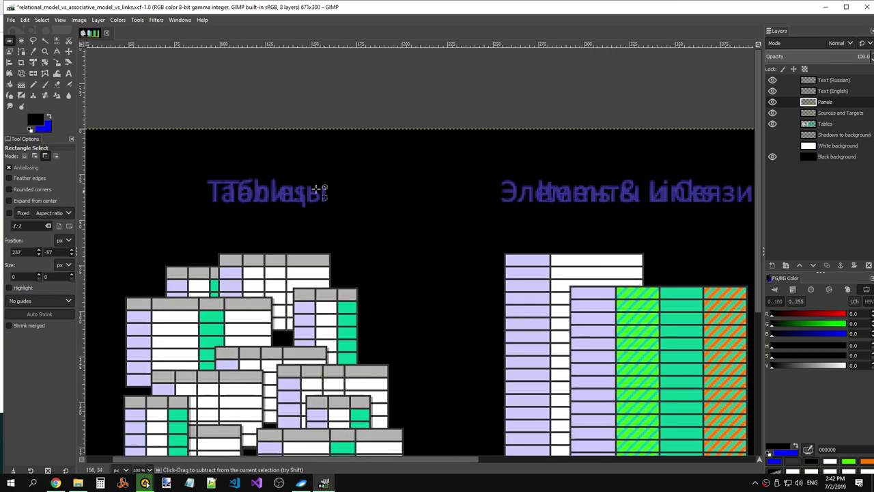
{"action": "scroll", "coordinate": [205, 186], "scroll_direction": "up", "scroll_amount": 2, "text": "ctrl"}
{"action": "scroll", "coordinate": [201, 184], "scroll_direction": "up", "scroll_amount": 2, "text": "ctrl"}
{"action": "key", "text": "n"}
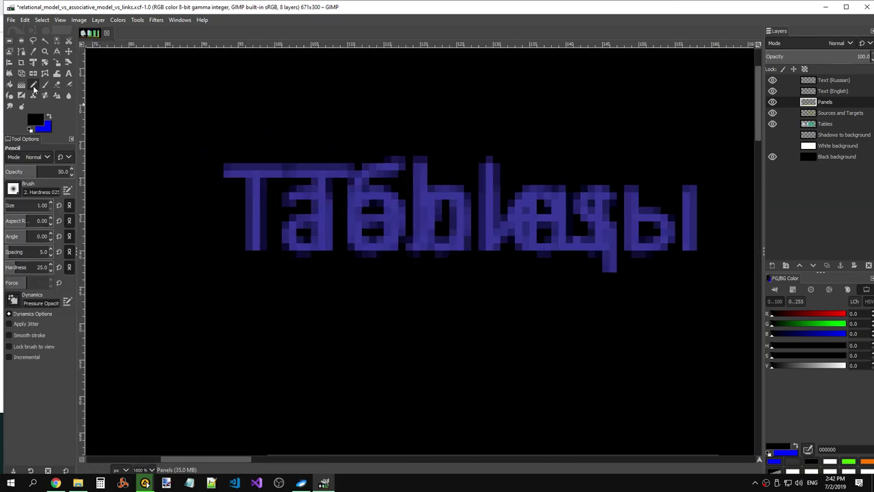
{"action": "left_click", "coordinate": [849, 462]}
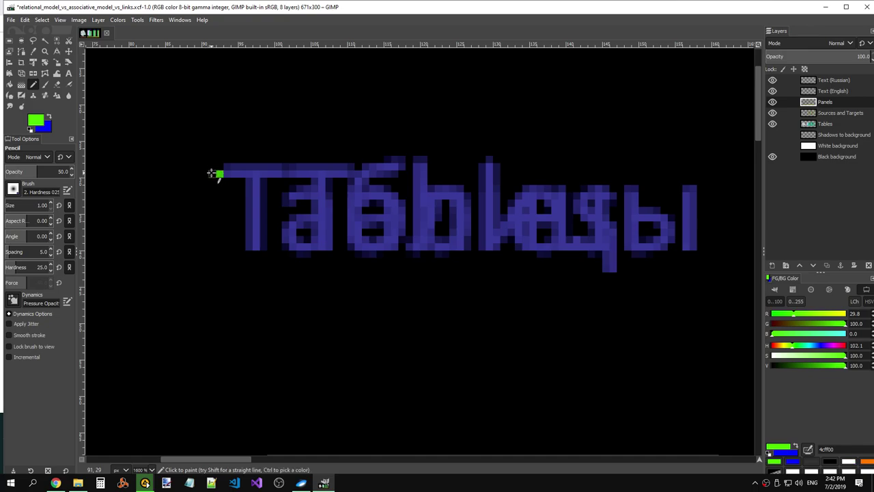
{"action": "left_click_drag", "start_coordinate": [218, 174], "coordinate": [207, 173]}
{"action": "left_click_drag", "start_coordinate": [614, 275], "coordinate": [614, 292]}
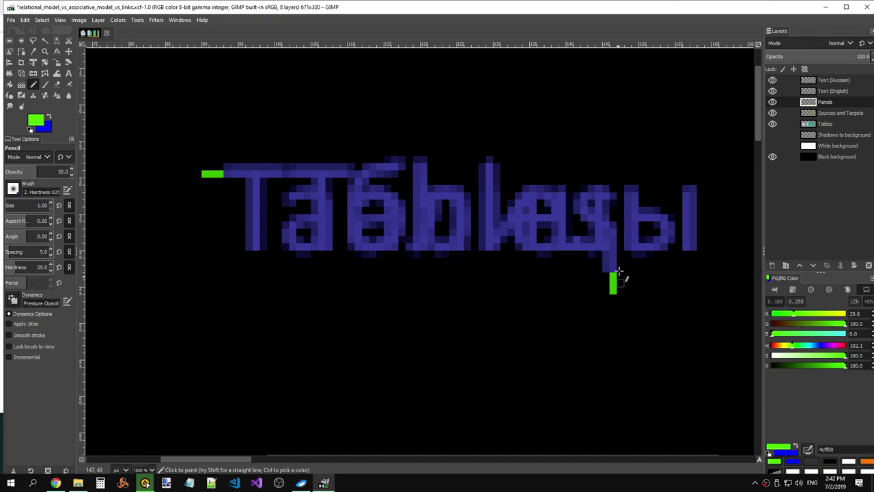
- Raise the pencil opacity to 100 and undo the green test marks
{"action": "scroll", "coordinate": [505, 269], "scroll_direction": "down", "scroll_amount": 5}
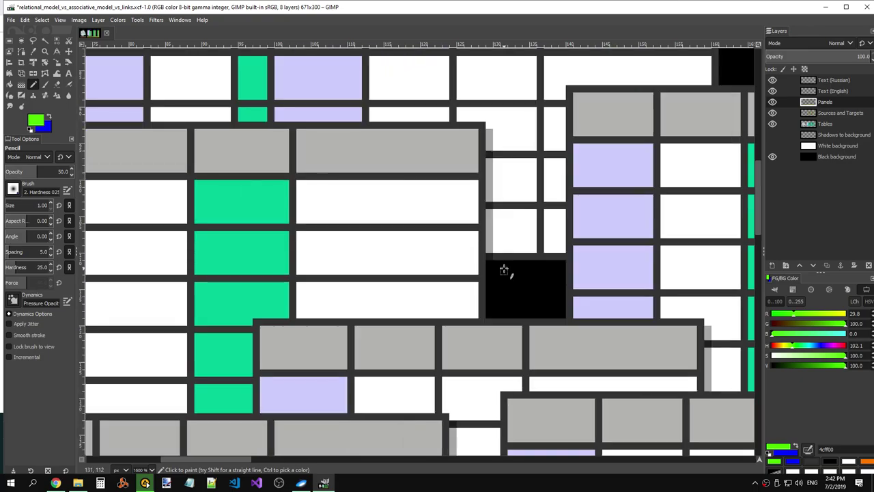
{"action": "scroll", "coordinate": [512, 269], "scroll_direction": "up", "scroll_amount": 6}
{"action": "scroll", "coordinate": [570, 272], "scroll_direction": "down", "scroll_amount": 1}
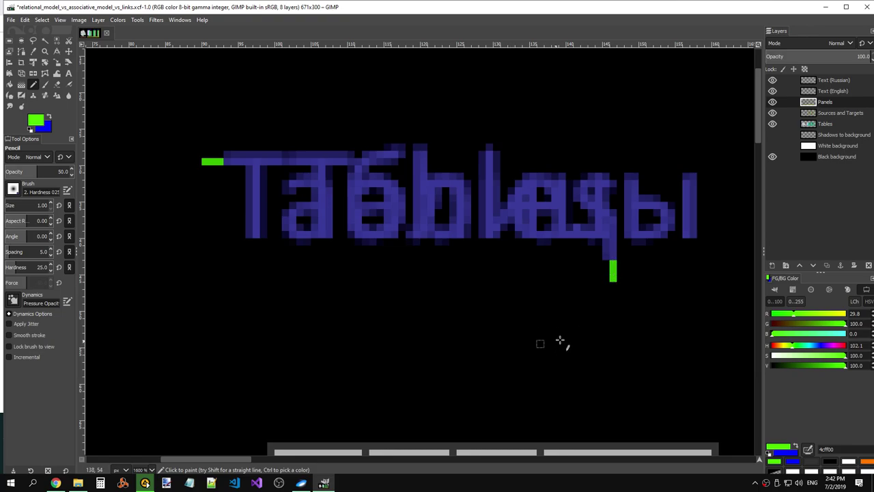
{"action": "scroll", "coordinate": [578, 345], "scroll_direction": "down", "scroll_amount": 4}
{"action": "scroll", "coordinate": [578, 345], "scroll_direction": "up", "scroll_amount": 4}
{"action": "right_click", "coordinate": [613, 275]}
{"action": "key", "text": "Escape"}
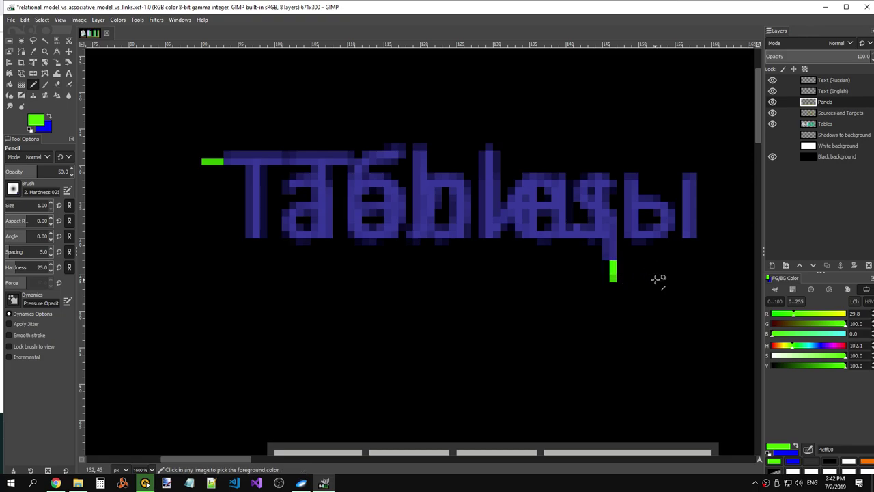
{"action": "left_click_drag", "start_coordinate": [48, 171], "coordinate": [73, 172]}
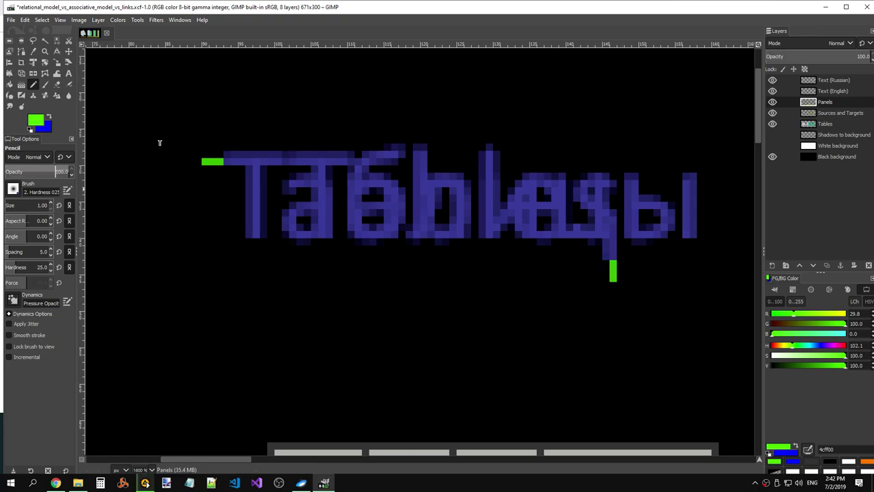
{"action": "key", "text": "ctrl+z"}
{"action": "key", "text": "ctrl+z"}
{"action": "key", "text": "ctrl+z"}
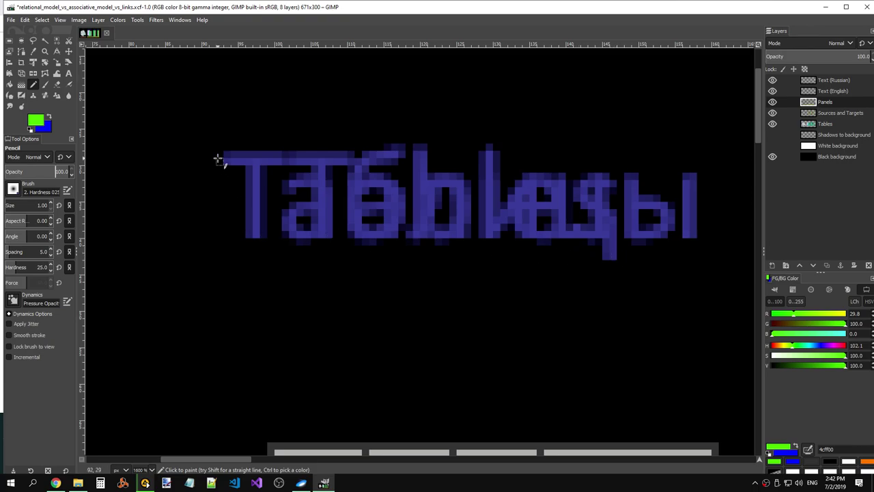
{"action": "left_click_drag", "start_coordinate": [217, 159], "coordinate": [203, 160]}
{"action": "scroll", "coordinate": [390, 308], "scroll_direction": "down", "scroll_amount": 5}
{"action": "scroll", "coordinate": [380, 312], "scroll_direction": "down", "scroll_amount": 5}
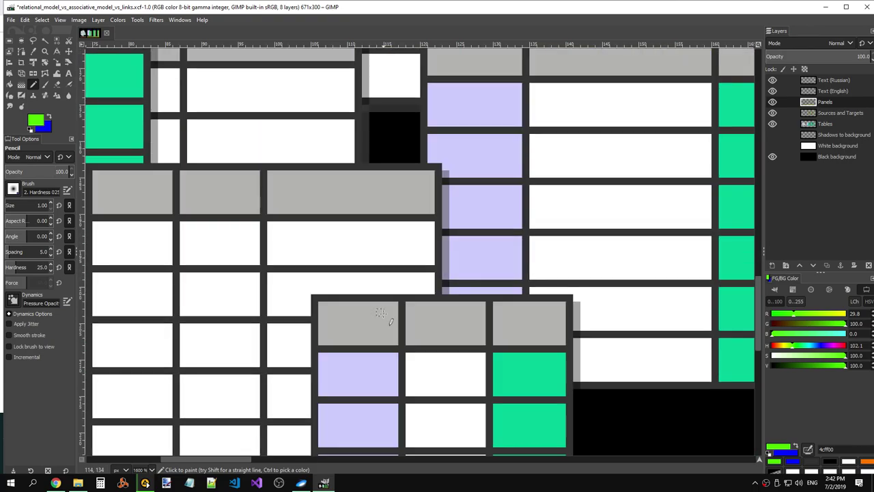
{"action": "scroll", "coordinate": [380, 312], "scroll_direction": "down", "scroll_amount": 5}
{"action": "mouse_move", "coordinate": [263, 460]}
{"action": "left_mouse_down"}
{"action": "mouse_move", "coordinate": [592, 458]}
{"action": "mouse_move", "coordinate": [171, 426]}
{"action": "mouse_move", "coordinate": [289, 430]}
{"action": "left_mouse_up"}
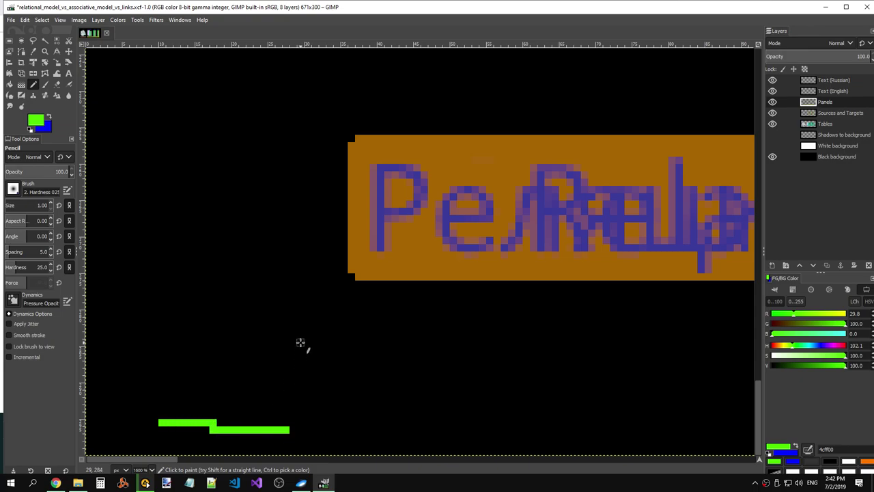
{"action": "key", "text": "ctrl+z"}
{"action": "left_click_drag", "start_coordinate": [169, 459], "coordinate": [227, 464]}
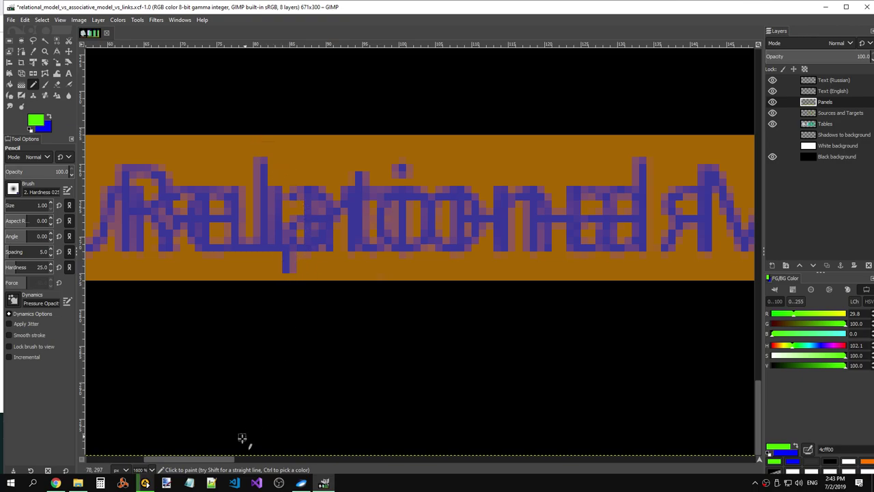
{"action": "left_click_drag", "start_coordinate": [222, 457], "coordinate": [286, 458]}
{"action": "mouse_move", "coordinate": [321, 458]}
{"action": "left_mouse_down"}
{"action": "mouse_move", "coordinate": [458, 450]}
{"action": "mouse_move", "coordinate": [349, 445]}
{"action": "mouse_move", "coordinate": [629, 442]}
{"action": "mouse_move", "coordinate": [282, 431]}
{"action": "left_mouse_up"}
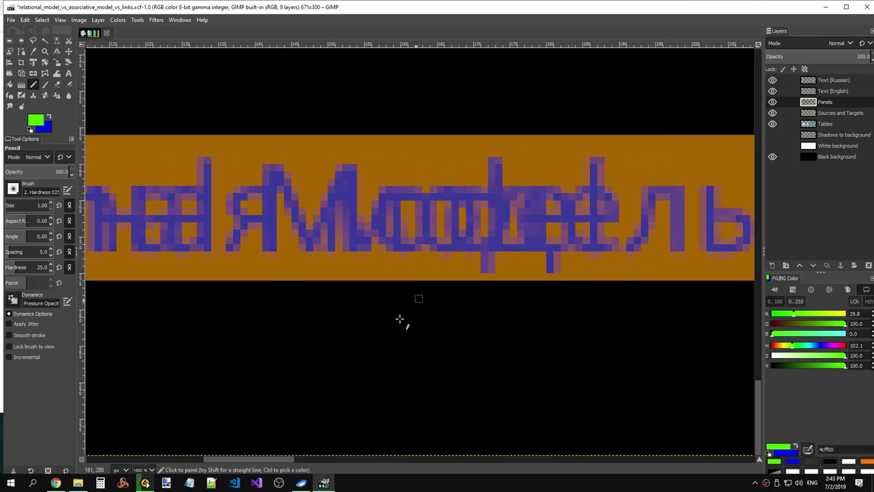
{"action": "left_click_drag", "start_coordinate": [290, 459], "coordinate": [476, 454]}
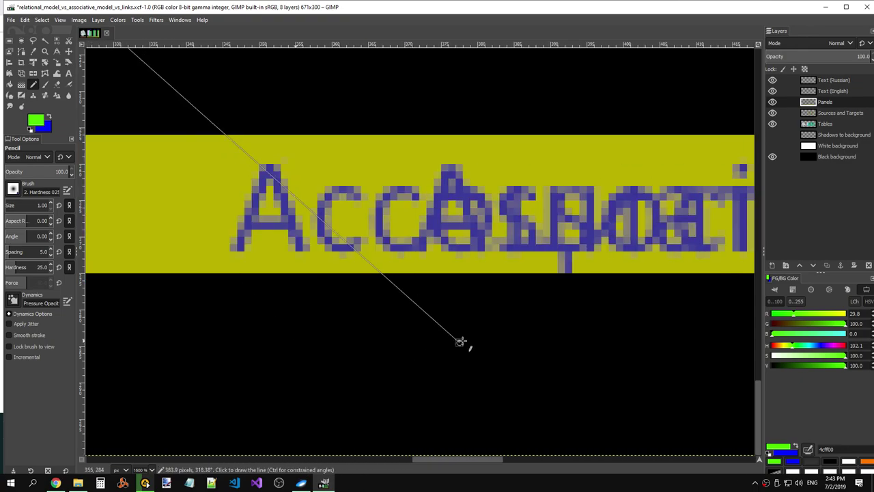
{"action": "scroll", "coordinate": [460, 344], "scroll_direction": "right", "scroll_amount": 2}
{"action": "scroll", "coordinate": [453, 322], "scroll_direction": "right", "scroll_amount": 3}
{"action": "scroll", "coordinate": [453, 321], "scroll_direction": "right", "scroll_amount": 5}
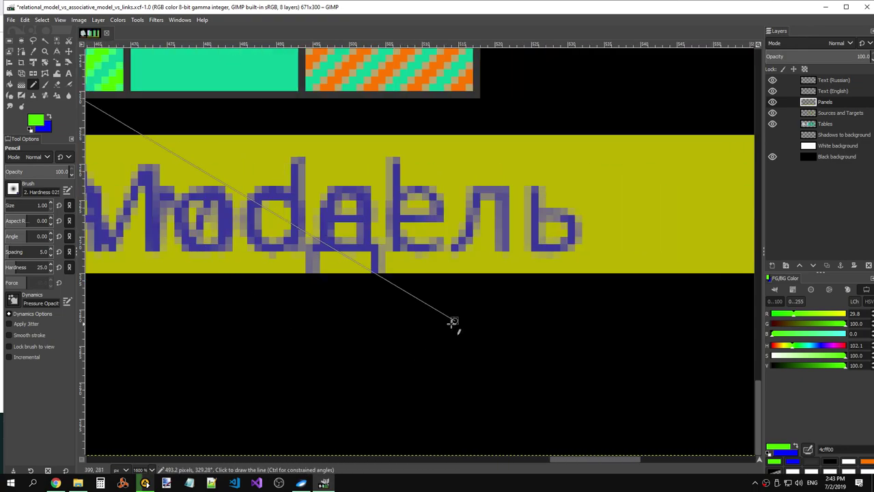
{"action": "scroll", "coordinate": [453, 322], "scroll_direction": "down", "scroll_amount": 4}
{"action": "scroll", "coordinate": [452, 321], "scroll_direction": "down", "scroll_amount": 1}
{"action": "scroll", "coordinate": [453, 322], "scroll_direction": "down", "scroll_amount": 2}
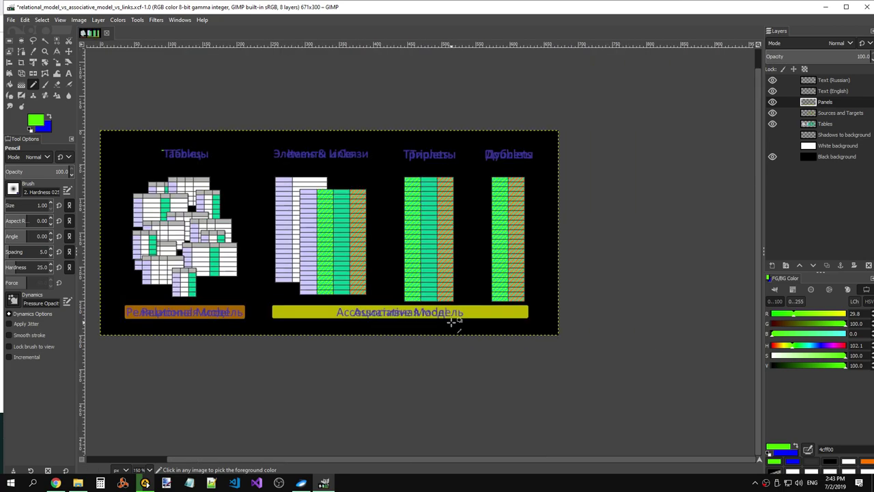
- Copy a 131×1 strip at 252,274 under the yellow panel and paste it floating
{"action": "key", "text": "r"}
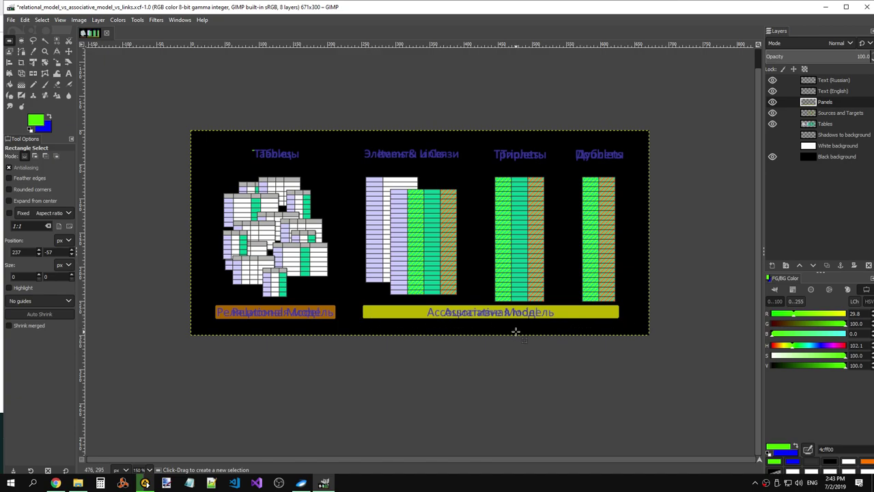
{"action": "scroll", "coordinate": [488, 321], "scroll_direction": "up", "scroll_amount": 3}
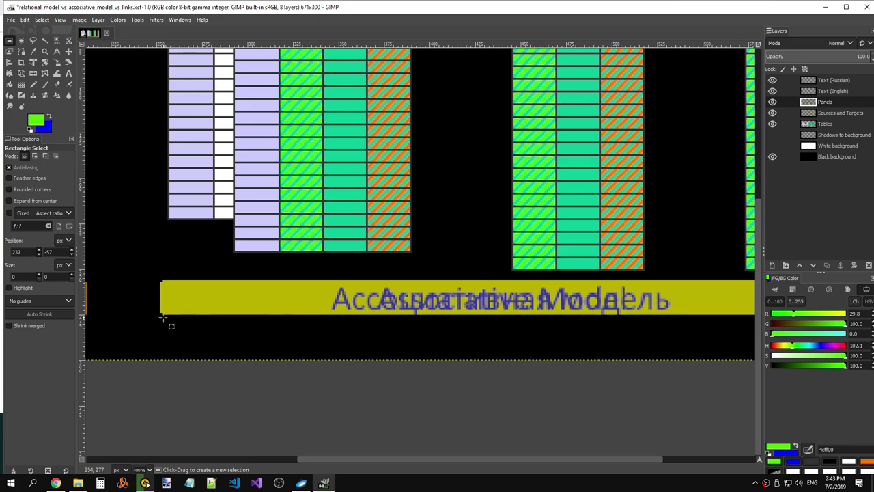
{"action": "left_click_drag", "start_coordinate": [159, 312], "coordinate": [382, 325]}
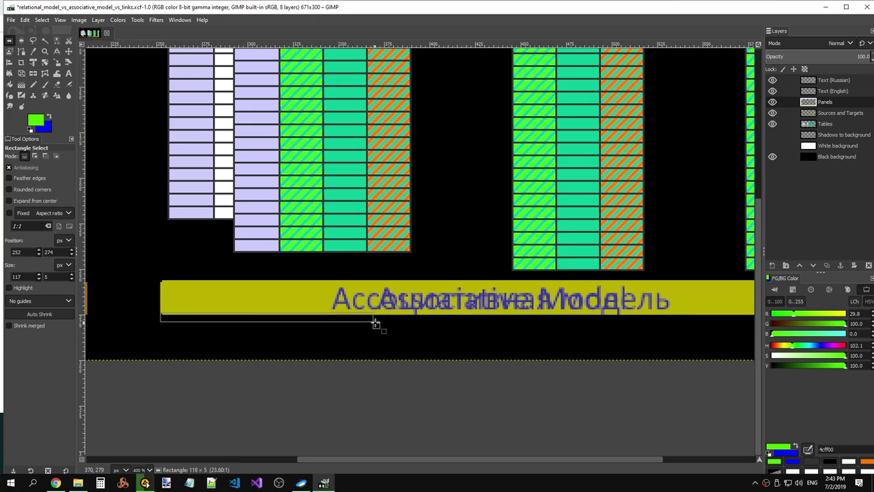
{"action": "left_click_drag", "start_coordinate": [310, 328], "coordinate": [305, 318]}
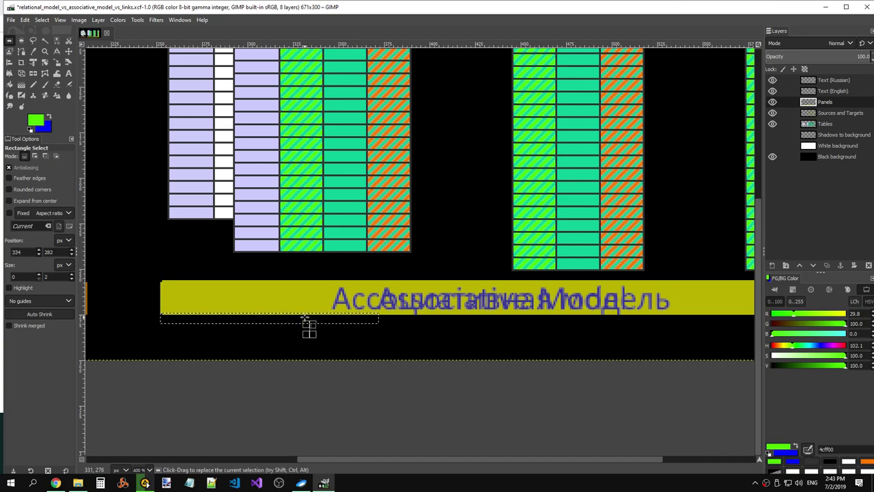
{"action": "left_click", "coordinate": [198, 273]}
{"action": "left_click_drag", "start_coordinate": [160, 312], "coordinate": [403, 315]}
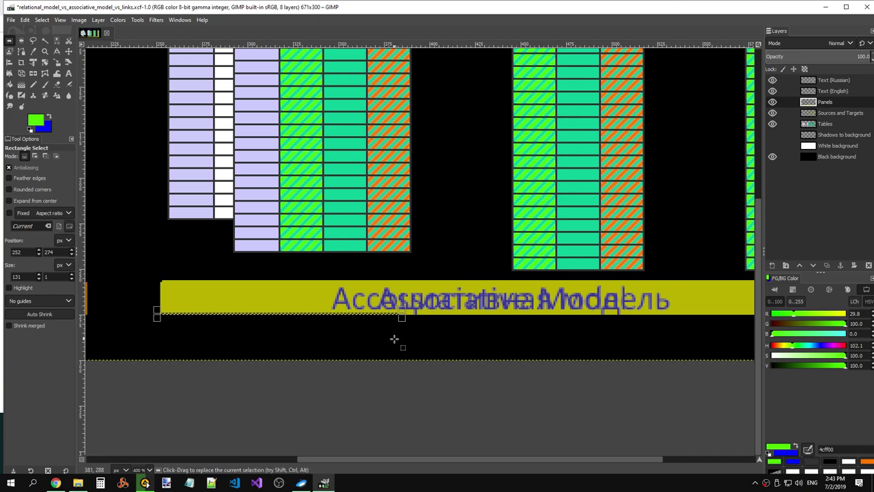
{"action": "key", "text": "ctrl+c"}
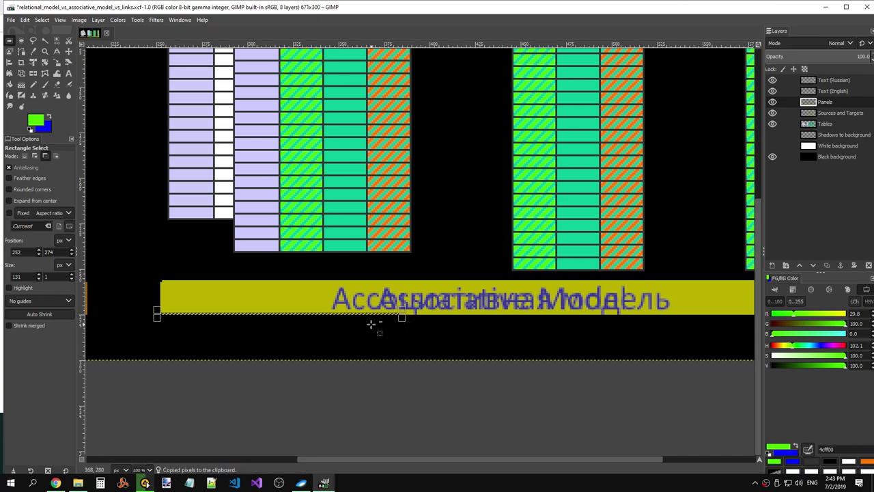
{"action": "key", "text": "ctrl+v"}
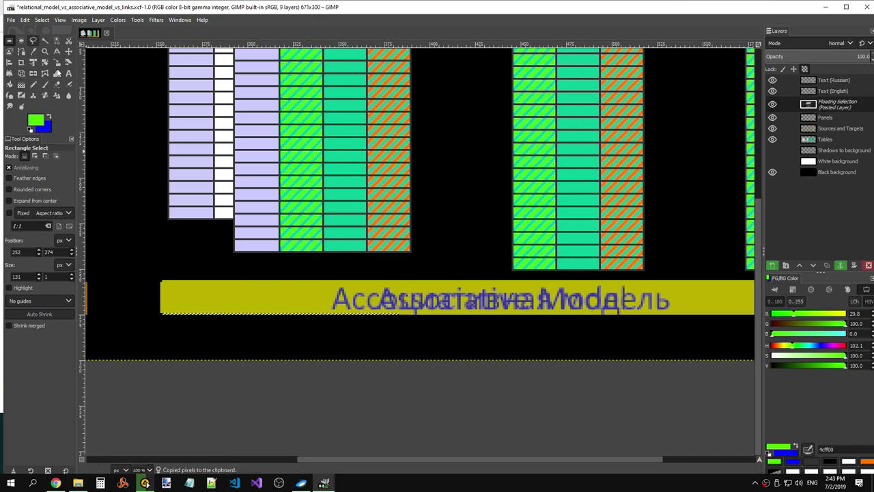
{"action": "scroll", "coordinate": [317, 306], "scroll_direction": "up", "scroll_amount": 2}
{"action": "scroll", "coordinate": [300, 294], "scroll_direction": "up", "scroll_amount": 2}
{"action": "left_click_drag", "start_coordinate": [317, 395], "coordinate": [318, 404]}
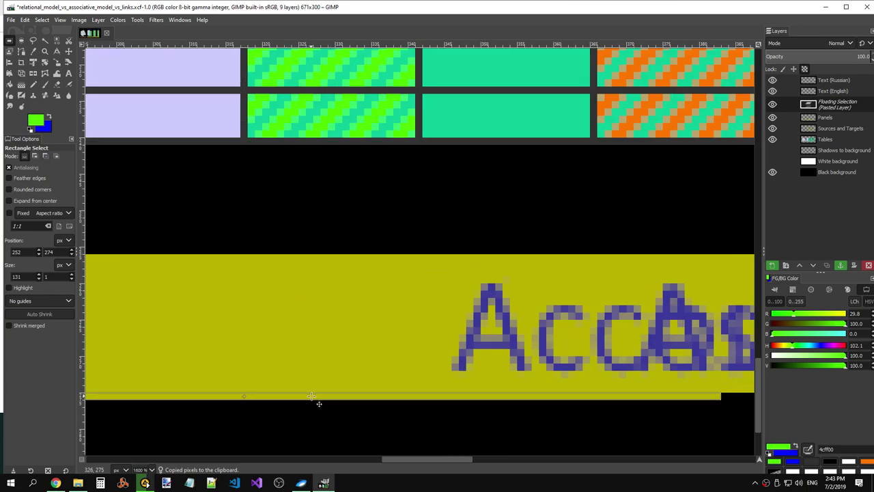
{"action": "left_click_drag", "start_coordinate": [425, 462], "coordinate": [344, 458]}
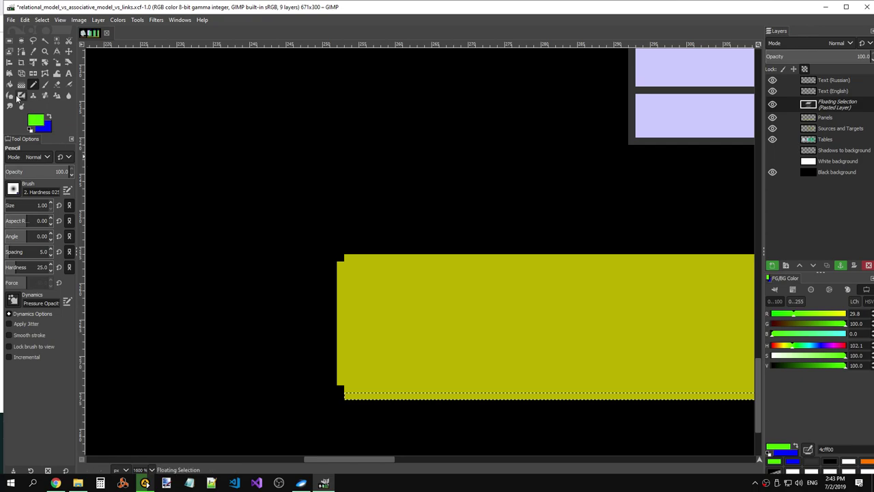
{"action": "key", "text": "f"}
{"action": "left_click", "coordinate": [32, 51]}
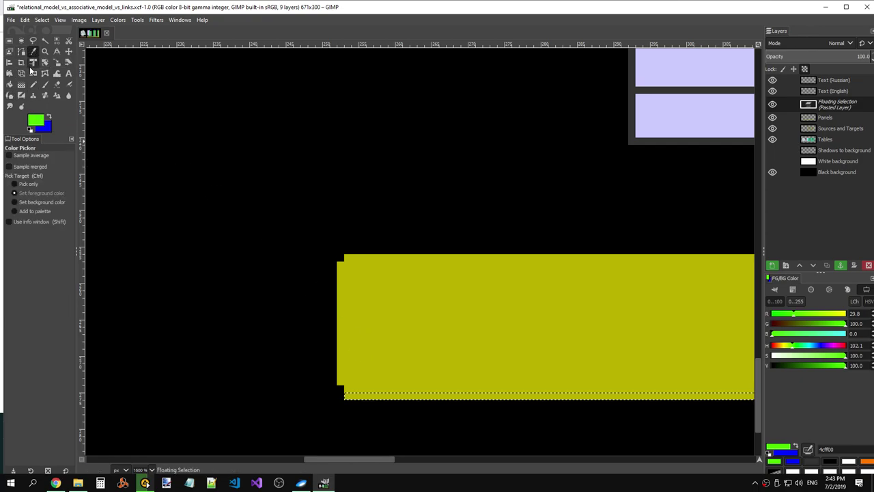
{"action": "left_click", "coordinate": [33, 84]}
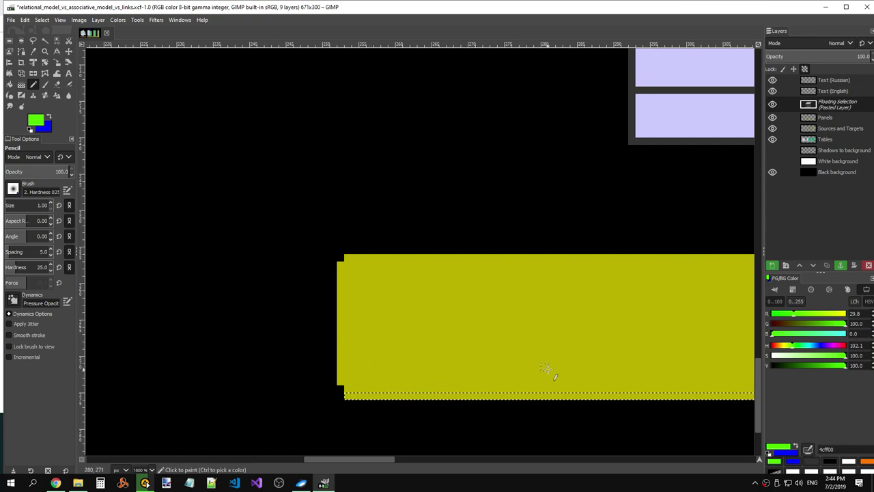
{"action": "left_click_drag", "start_coordinate": [356, 458], "coordinate": [378, 458]}
{"action": "left_click", "coordinate": [823, 124]}
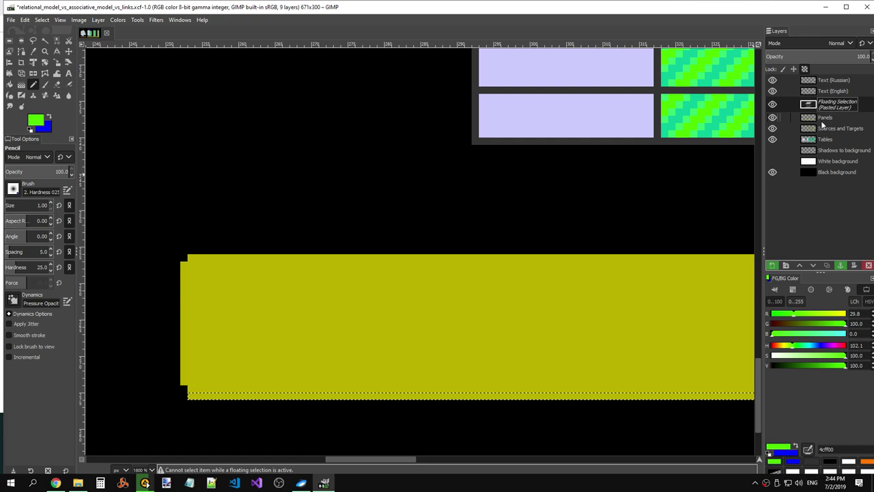
{"action": "scroll", "coordinate": [444, 359], "scroll_direction": "down", "scroll_amount": 3}
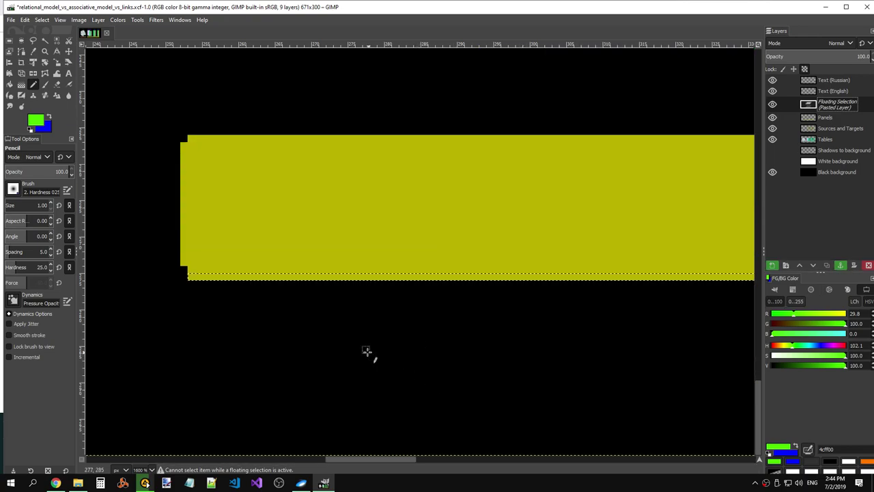
{"action": "left_click_drag", "start_coordinate": [374, 460], "coordinate": [414, 459]}
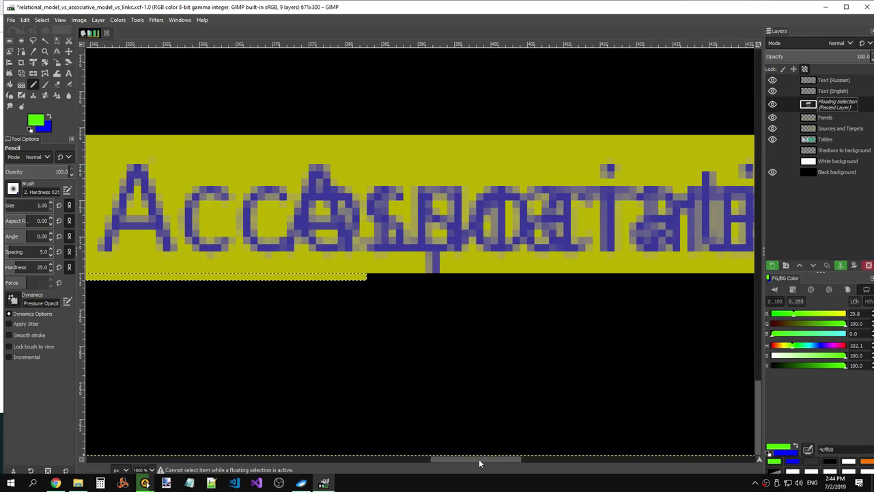
{"action": "left_click", "coordinate": [10, 40]}
{"action": "left_click_drag", "start_coordinate": [402, 459], "coordinate": [339, 459]}
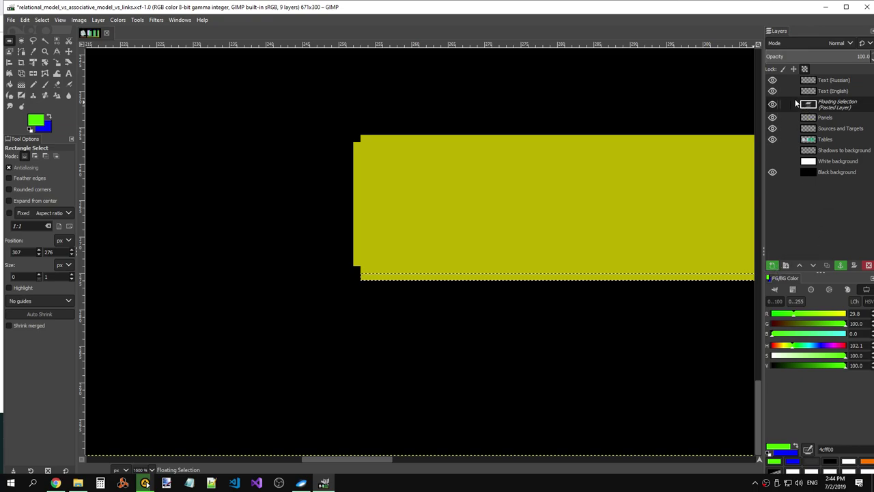
- Anchor the pasted strip, then copy the panel's one-pixel bottom row and paste it one pixel lower
{"action": "right_click", "coordinate": [376, 226]}
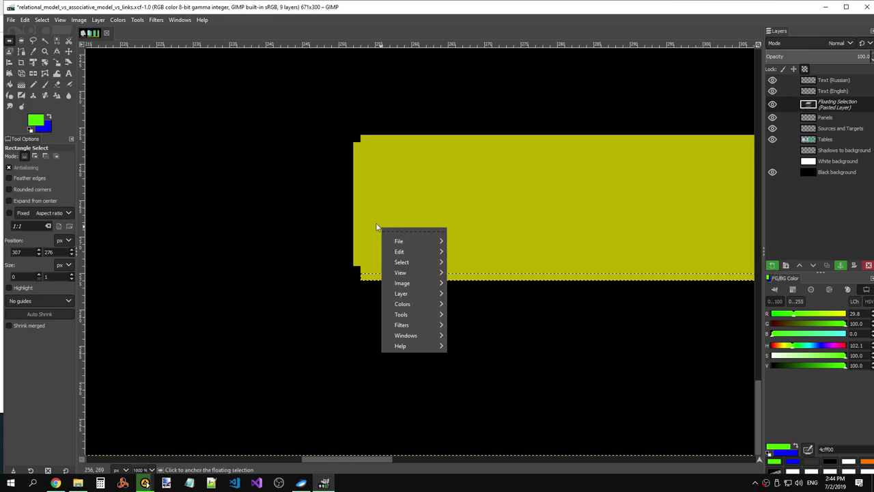
{"action": "key", "text": "Escape"}
{"action": "left_click_drag", "start_coordinate": [354, 203], "coordinate": [375, 207]}
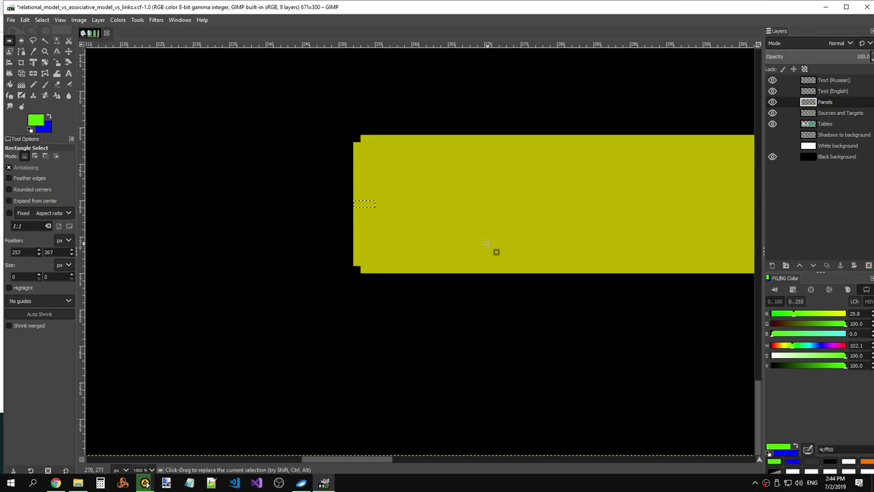
{"action": "left_click", "coordinate": [478, 273]}
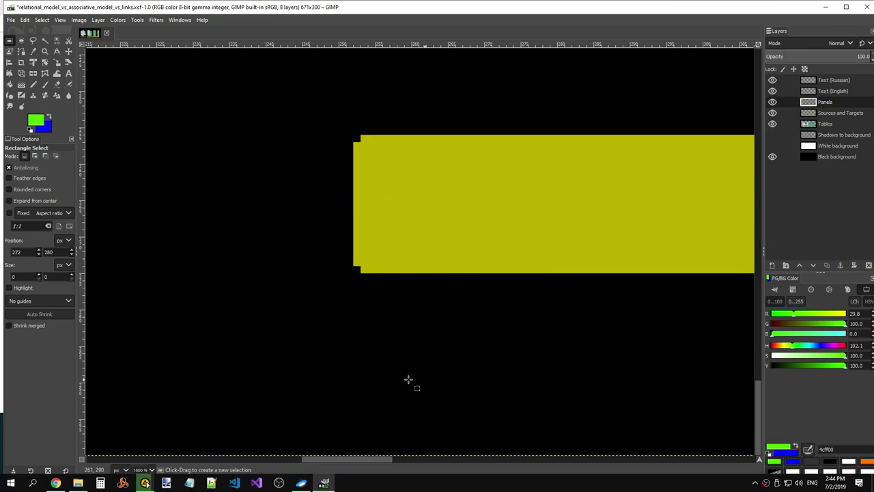
{"action": "left_click_drag", "start_coordinate": [343, 460], "coordinate": [586, 462]}
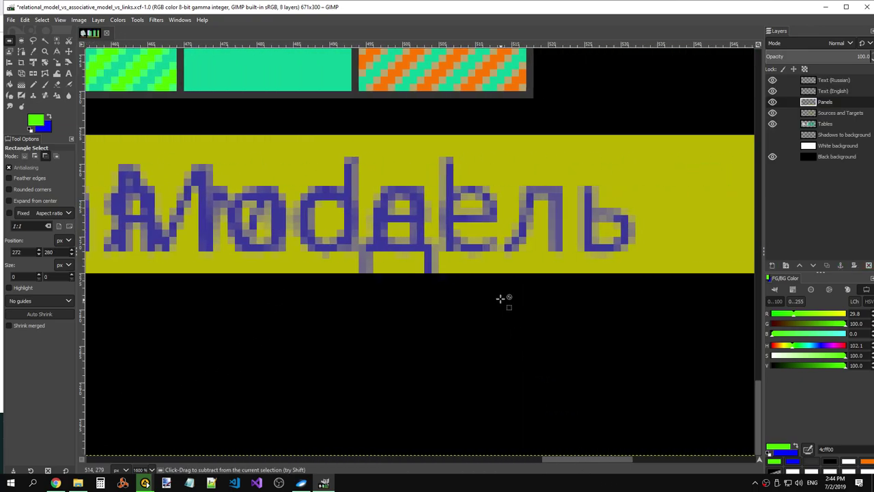
{"action": "scroll", "coordinate": [504, 299], "scroll_direction": "down", "scroll_amount": 3, "text": "ctrl"}
{"action": "scroll", "coordinate": [500, 296], "scroll_direction": "down", "scroll_amount": 2, "text": "ctrl"}
{"action": "scroll", "coordinate": [500, 296], "scroll_direction": "down", "scroll_amount": 1, "text": "ctrl"}
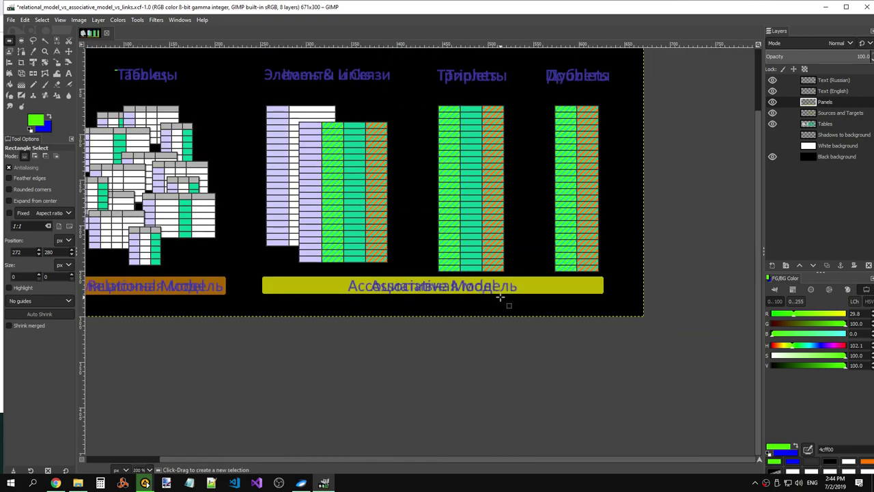
{"action": "scroll", "coordinate": [255, 302], "scroll_direction": "up", "scroll_amount": 3, "text": "ctrl"}
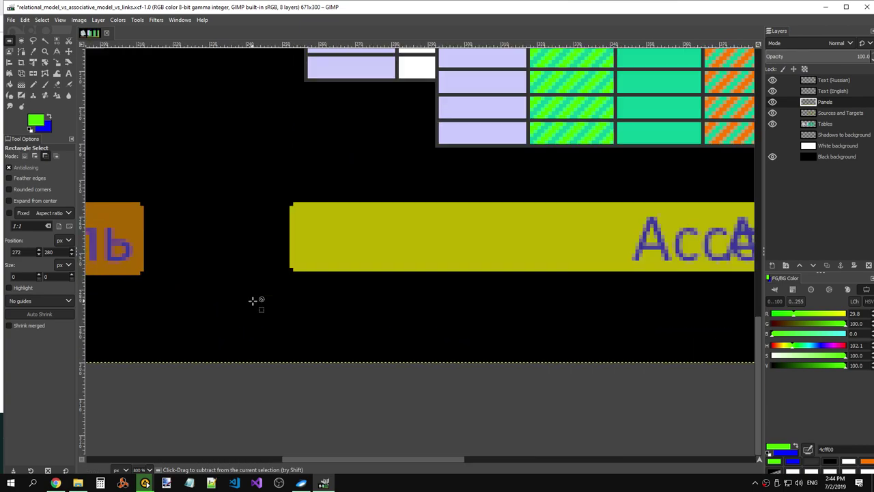
{"action": "scroll", "coordinate": [323, 266], "scroll_direction": "up", "scroll_amount": 3, "text": "ctrl"}
{"action": "left_click_drag", "start_coordinate": [311, 212], "coordinate": [531, 212]}
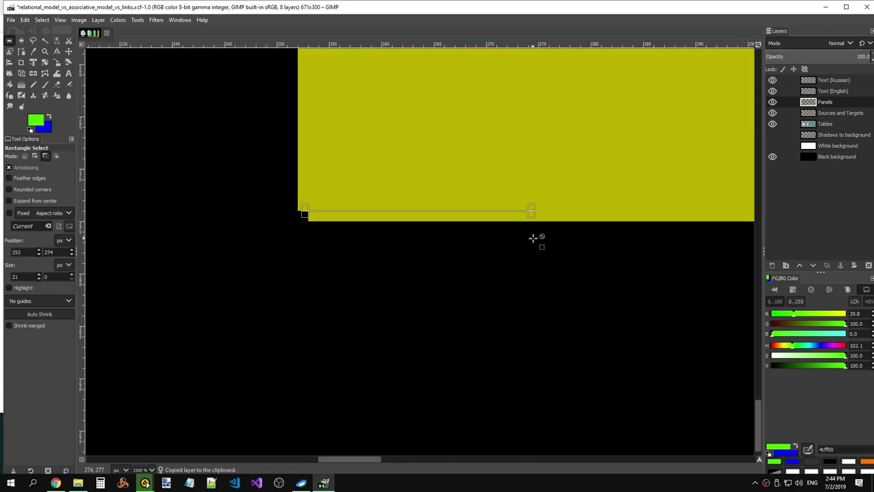
{"action": "key", "text": "ctrl+c"}
{"action": "key", "text": "ctrl+c"}
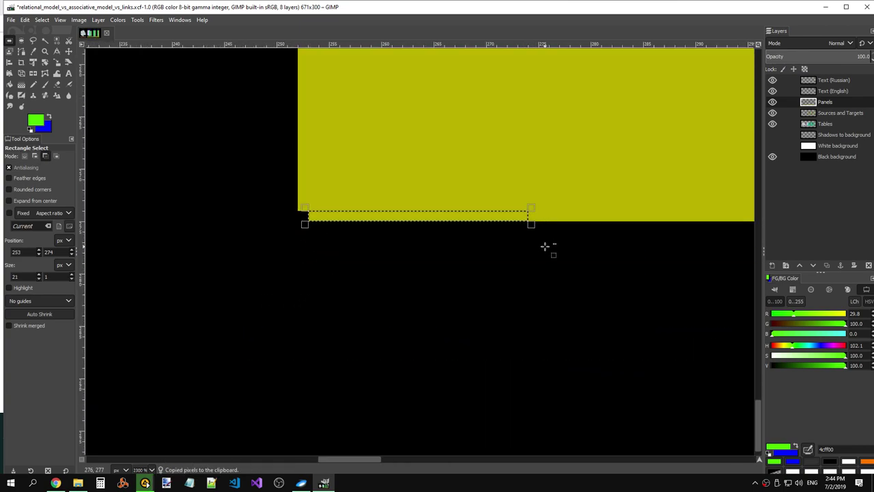
{"action": "key", "text": "ctrl+v"}
{"action": "mouse_move", "coordinate": [464, 225]}
{"action": "left_mouse_down"}
{"action": "mouse_move", "coordinate": [464, 240]}
{"action": "mouse_move", "coordinate": [457, 228]}
{"action": "left_mouse_up"}
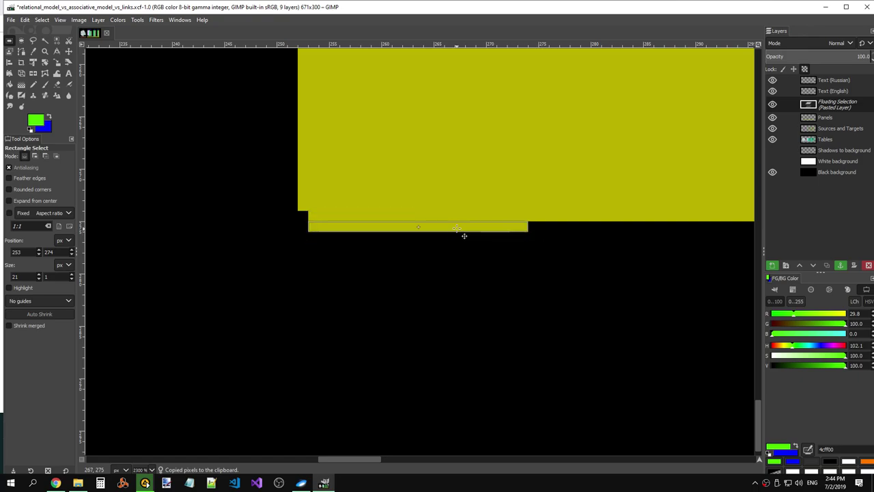
- Paste the yellow strip a second time and nudge it into place below the panel edge
{"action": "left_click_drag", "start_coordinate": [539, 211], "coordinate": [574, 219]}
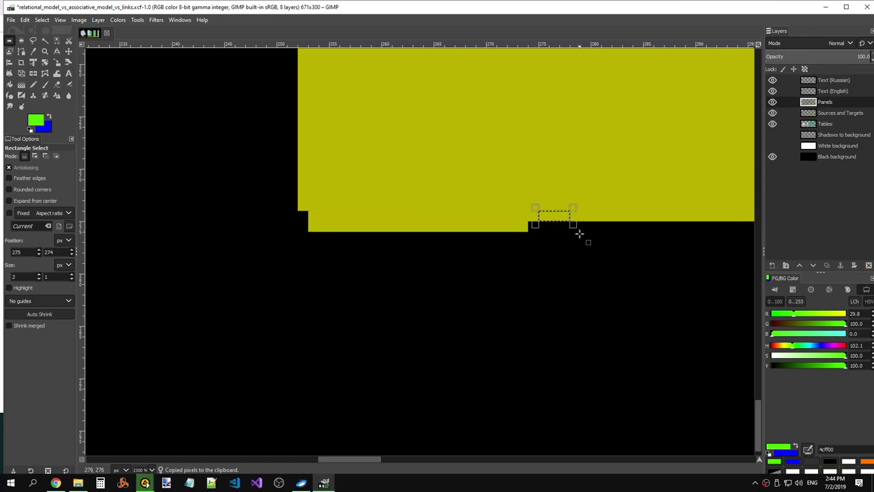
{"action": "left_click", "coordinate": [582, 264]}
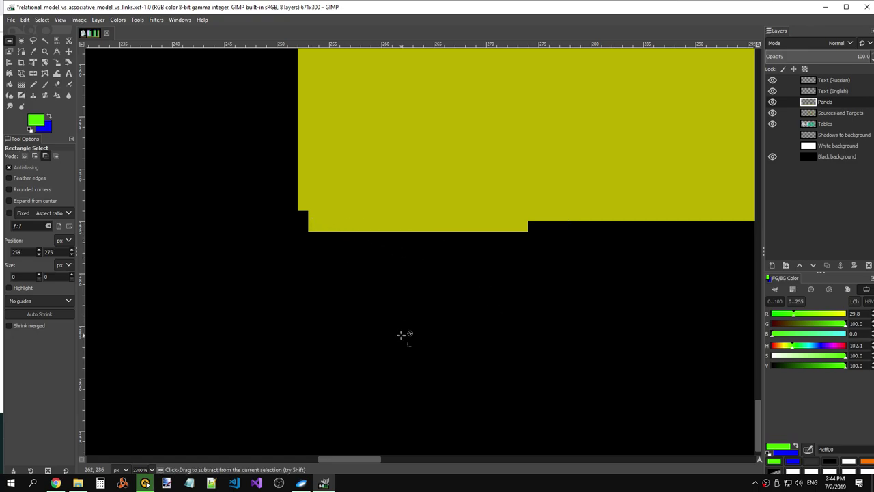
{"action": "key", "text": "ctrl+v"}
{"action": "left_click_drag", "start_coordinate": [359, 458], "coordinate": [385, 458]}
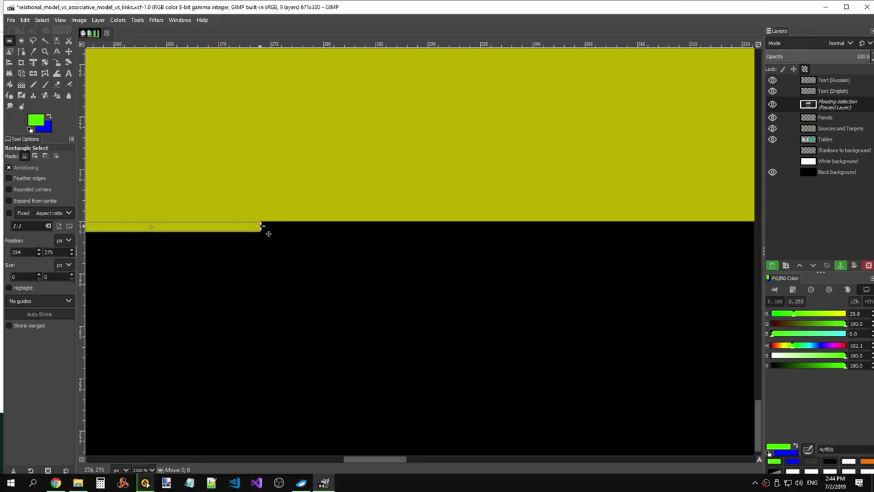
{"action": "left_click_drag", "start_coordinate": [268, 225], "coordinate": [278, 227]}
{"action": "left_click_drag", "start_coordinate": [407, 461], "coordinate": [388, 457]}
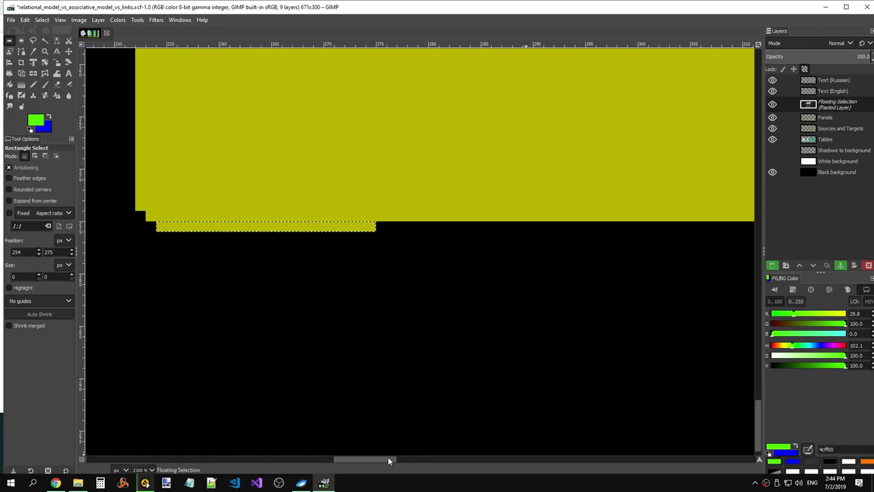
{"action": "left_click_drag", "start_coordinate": [214, 228], "coordinate": [211, 234]}
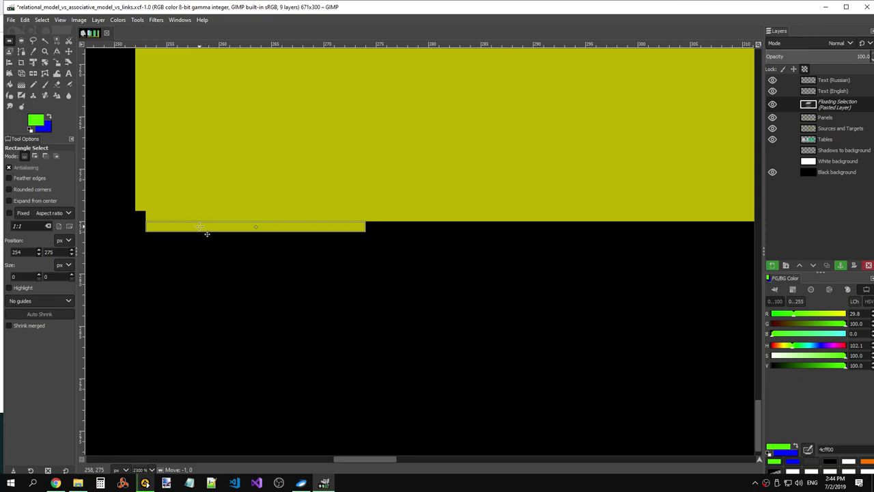
{"action": "left_click", "coordinate": [33, 84]}
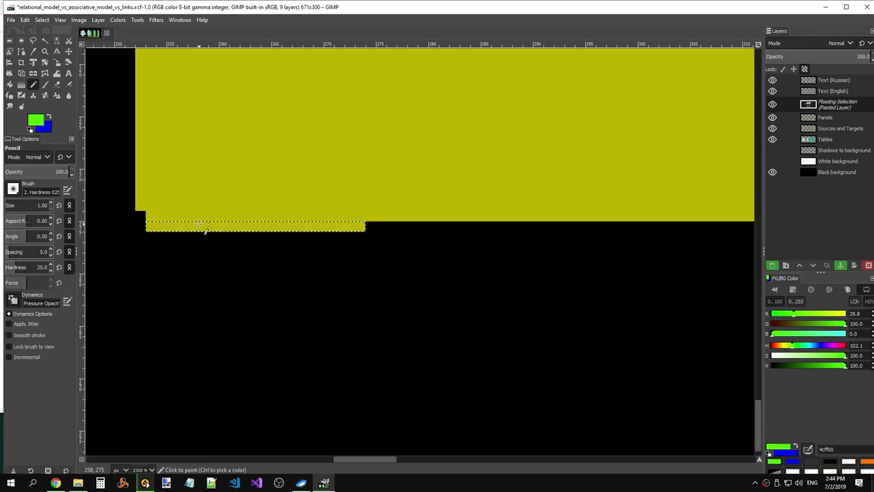
{"action": "right_click", "coordinate": [145, 233]}
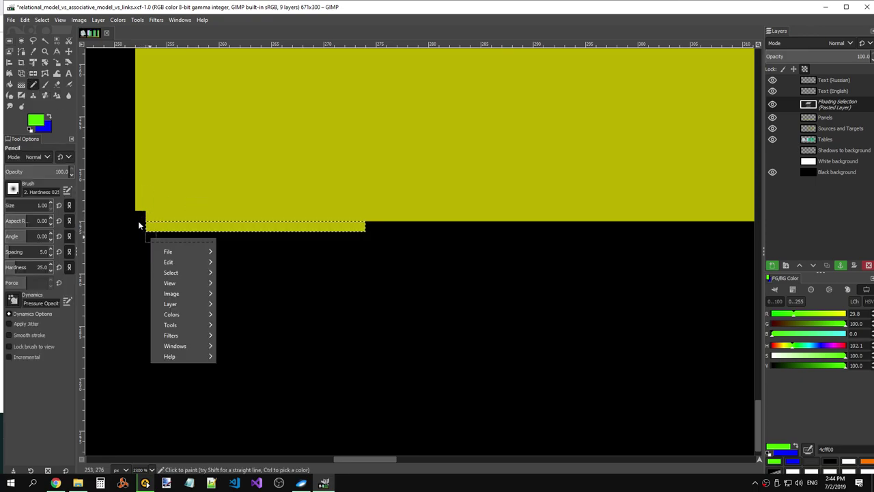
{"action": "left_click", "coordinate": [9, 40]}
{"action": "left_click", "coordinate": [214, 182]}
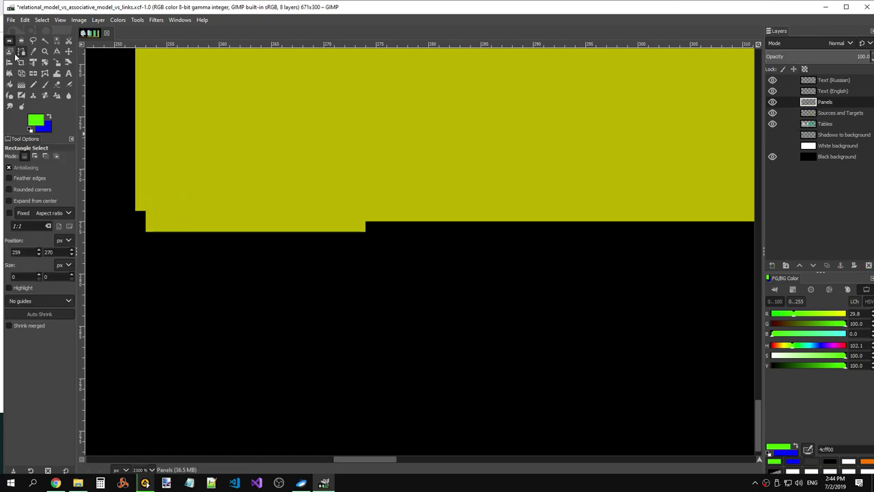
{"action": "left_click", "coordinate": [34, 84]}
{"action": "left_click", "coordinate": [140, 216]}
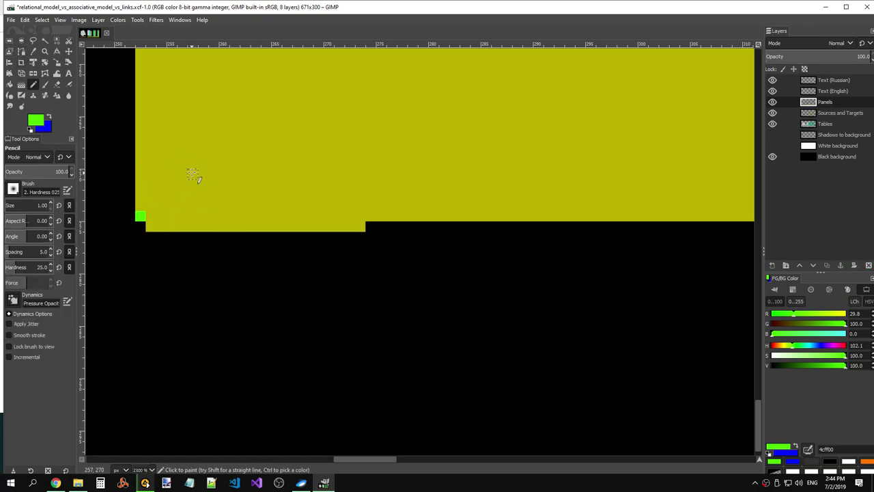
{"action": "key", "text": "ctrl+z"}
{"action": "left_click", "coordinate": [34, 62]}
{"action": "left_click", "coordinate": [179, 189]}
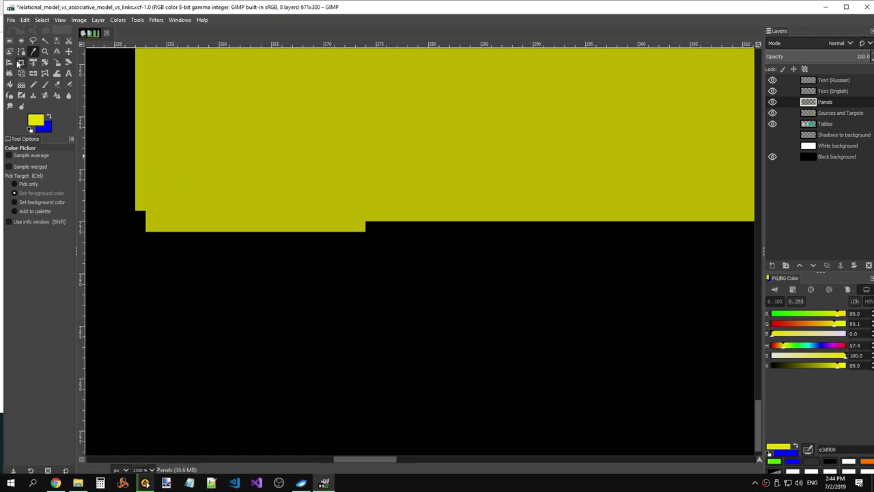
{"action": "left_click", "coordinate": [8, 40]}
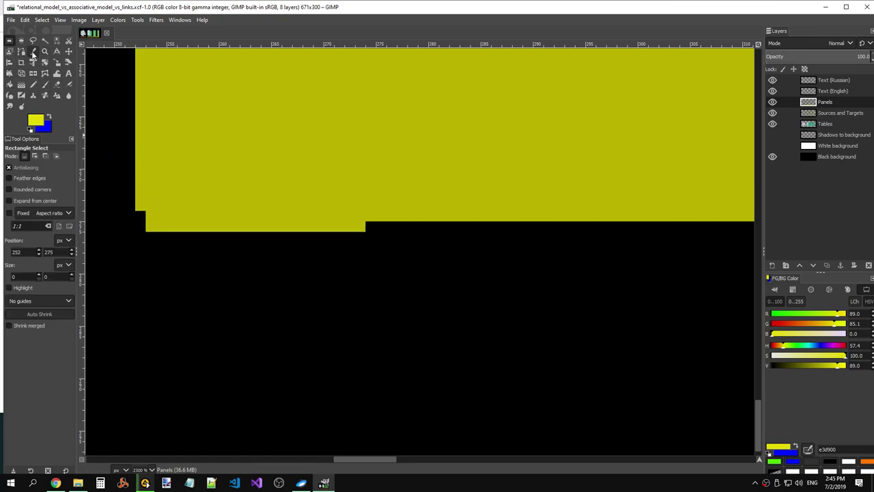
{"action": "left_click", "coordinate": [34, 51]}
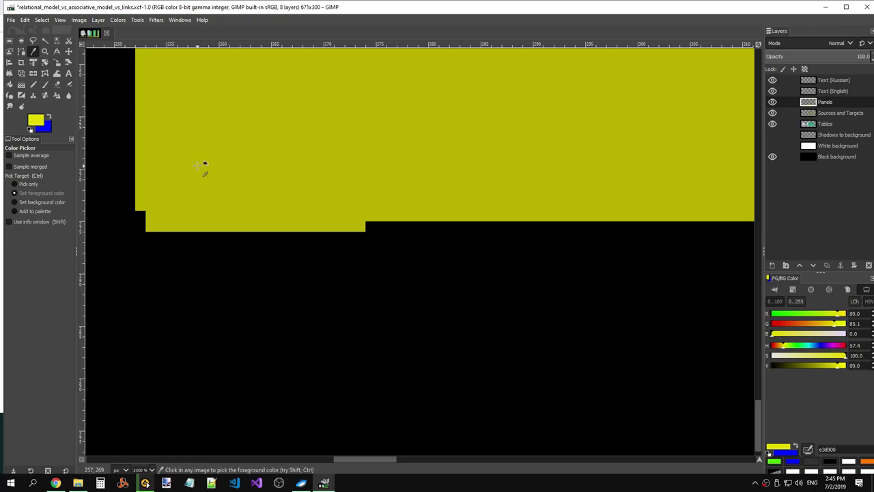
{"action": "left_click", "coordinate": [185, 168]}
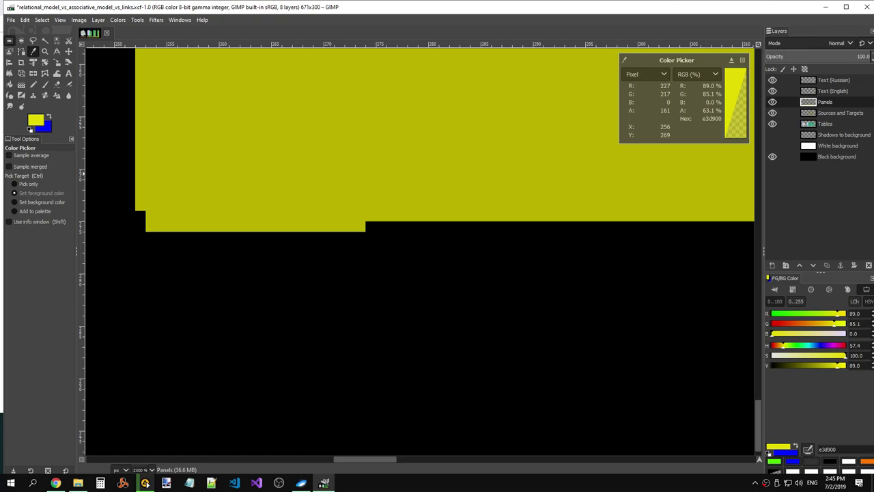
{"action": "left_click", "coordinate": [34, 84]}
{"action": "left_click", "coordinate": [140, 216]}
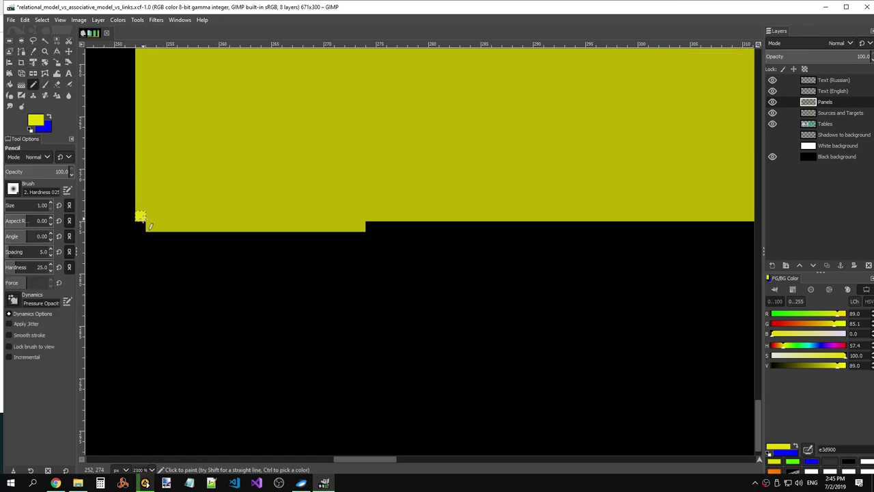
{"action": "key", "text": "ctrl+z"}
{"action": "left_click", "coordinate": [33, 51]}
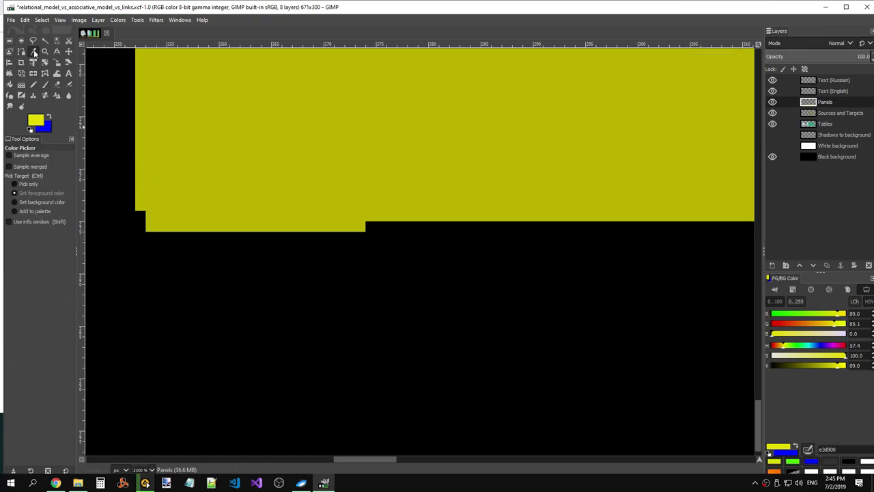
{"action": "left_click", "coordinate": [33, 84]}
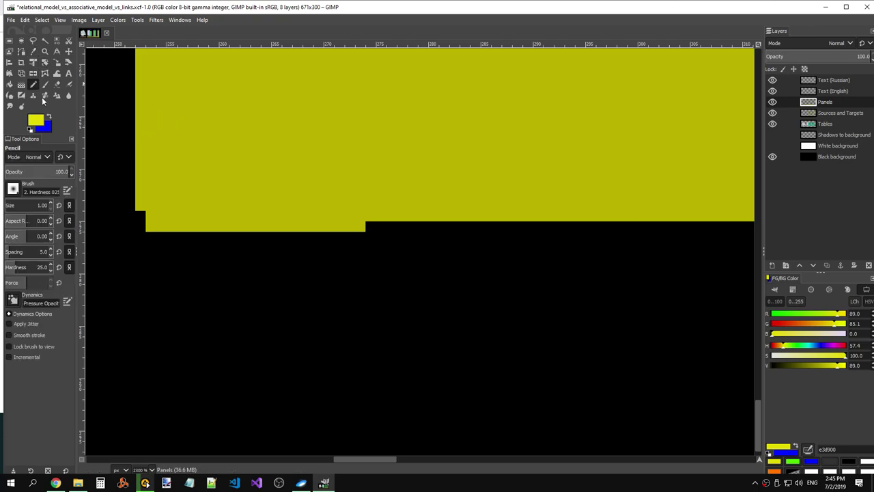
{"action": "left_click", "coordinate": [140, 216]}
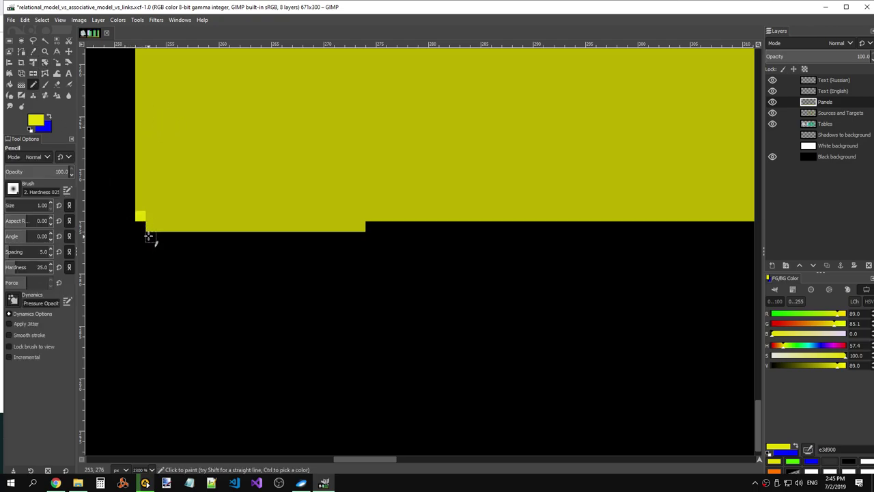
{"action": "key", "text": "ctrl+z"}
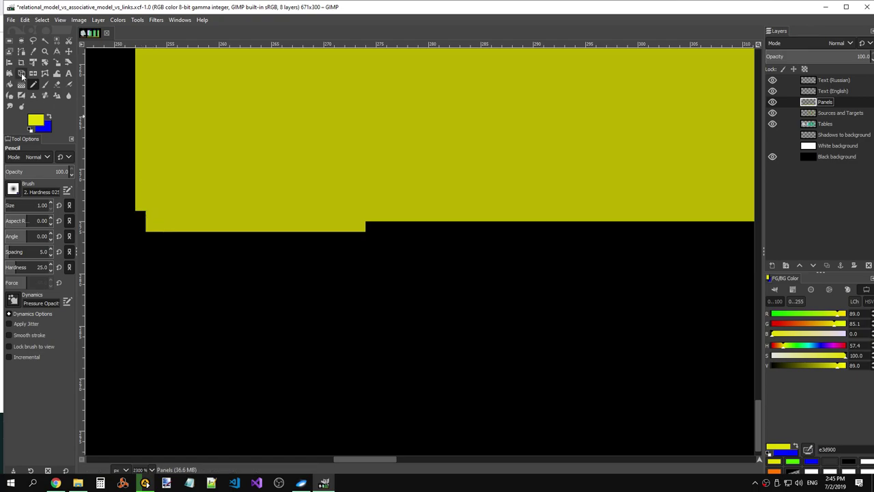
- Copy a yellow pixel beside the notch and anchor it to fill the gap
{"action": "left_click", "coordinate": [9, 40]}
{"action": "left_click_drag", "start_coordinate": [165, 206], "coordinate": [150, 225]}
{"action": "key", "text": "ctrl+c"}
{"action": "key", "text": "ctrl+v"}
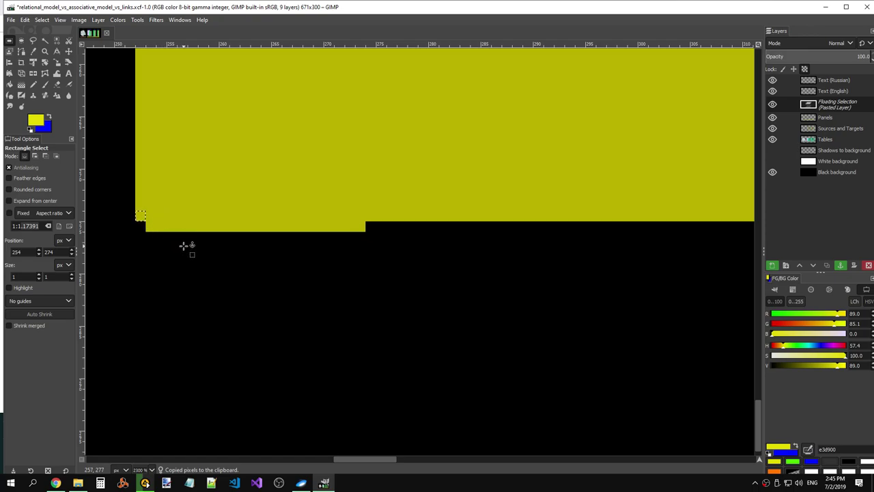
{"action": "left_click", "coordinate": [189, 190]}
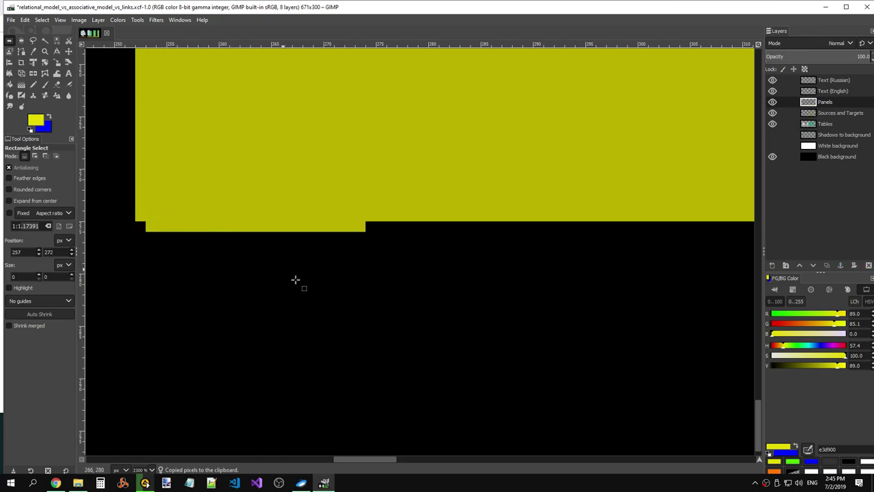
- Copy a bottom-edge strip, shift it 22 pixels right, and anchor it into the Panels layer
{"action": "mouse_move", "coordinate": [365, 459]}
{"action": "left_mouse_down"}
{"action": "mouse_move", "coordinate": [387, 459]}
{"action": "mouse_move", "coordinate": [371, 445]}
{"action": "left_mouse_up"}
{"action": "scroll", "coordinate": [400, 318], "scroll_direction": "down", "scroll_amount": 1}
{"action": "scroll", "coordinate": [404, 438], "scroll_direction": "down", "scroll_amount": 1}
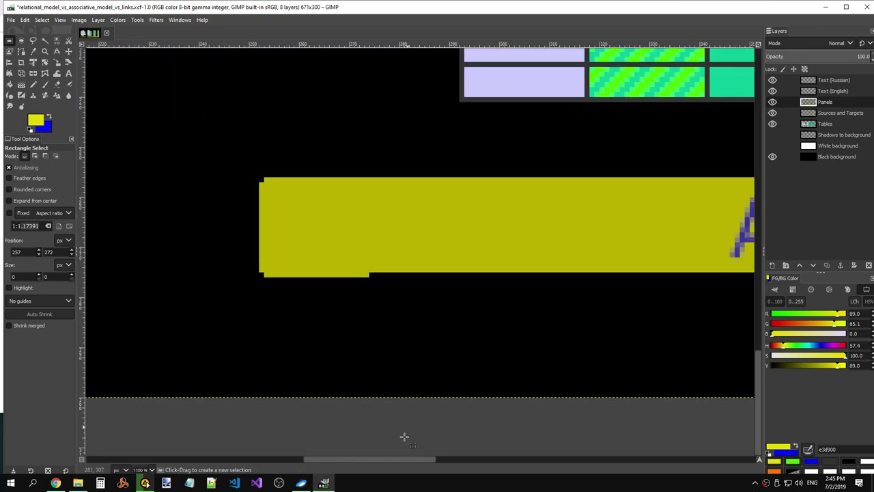
{"action": "scroll", "coordinate": [399, 459], "scroll_direction": "right", "scroll_amount": 2}
{"action": "left_click_drag", "start_coordinate": [106, 270], "coordinate": [217, 279]}
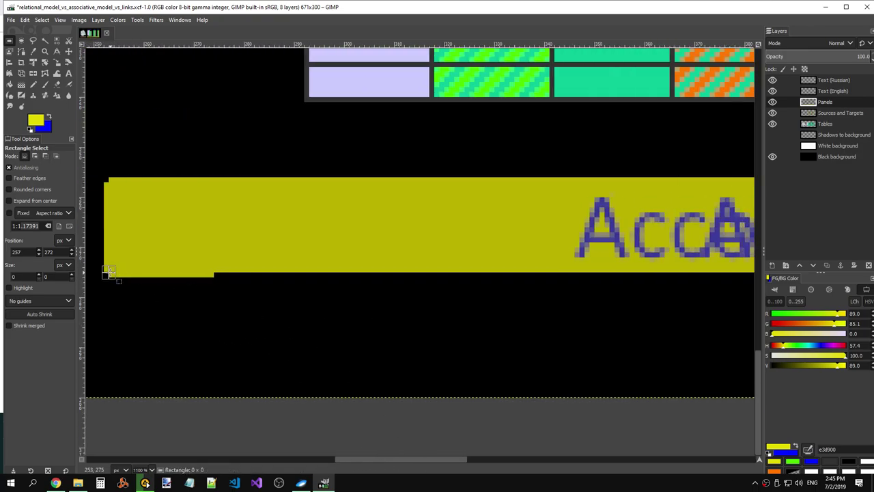
{"action": "key", "text": "ctrl+c"}
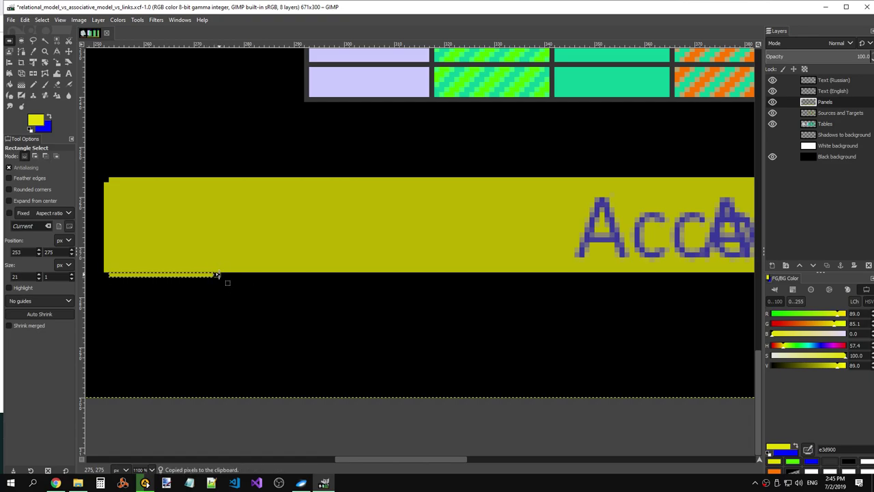
{"action": "left_click_drag", "start_coordinate": [216, 274], "coordinate": [247, 276]}
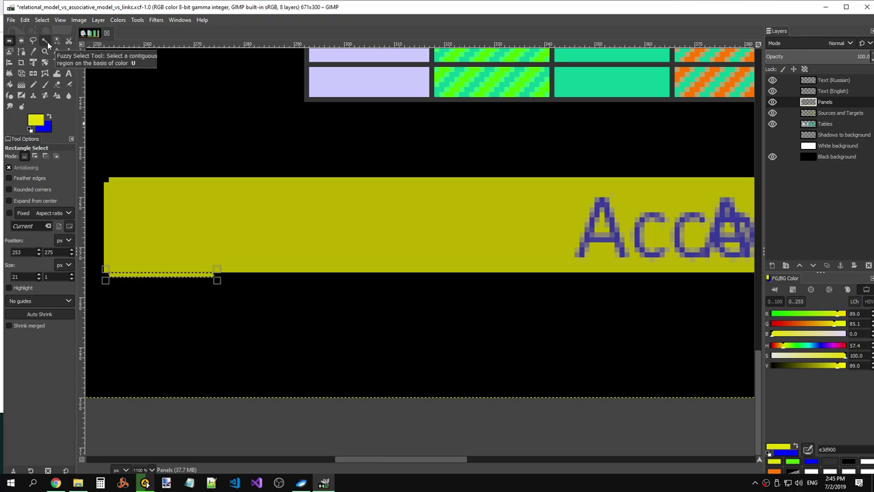
{"action": "key", "text": "ctrl+c"}
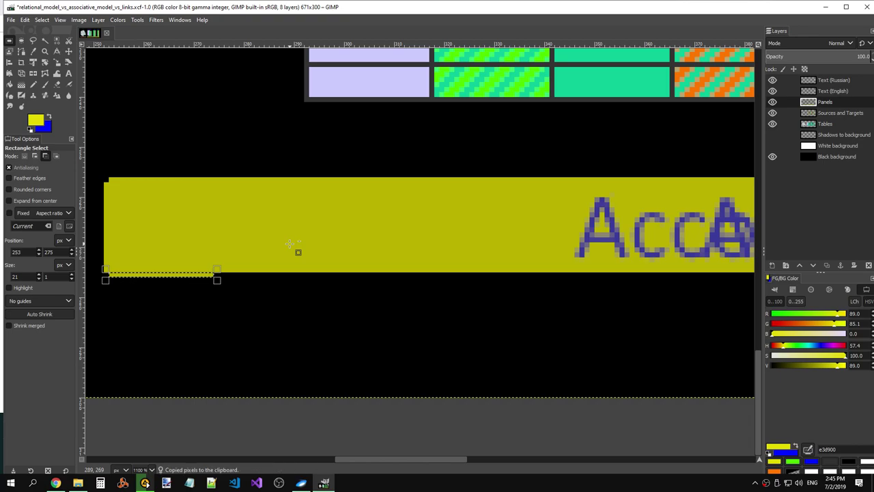
{"action": "key", "text": "ctrl+v"}
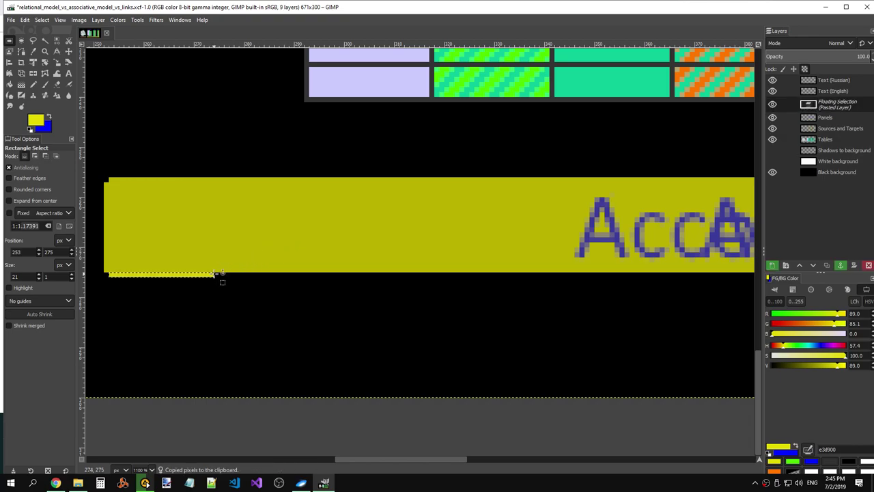
{"action": "scroll", "coordinate": [215, 282], "scroll_direction": "up", "scroll_amount": 1}
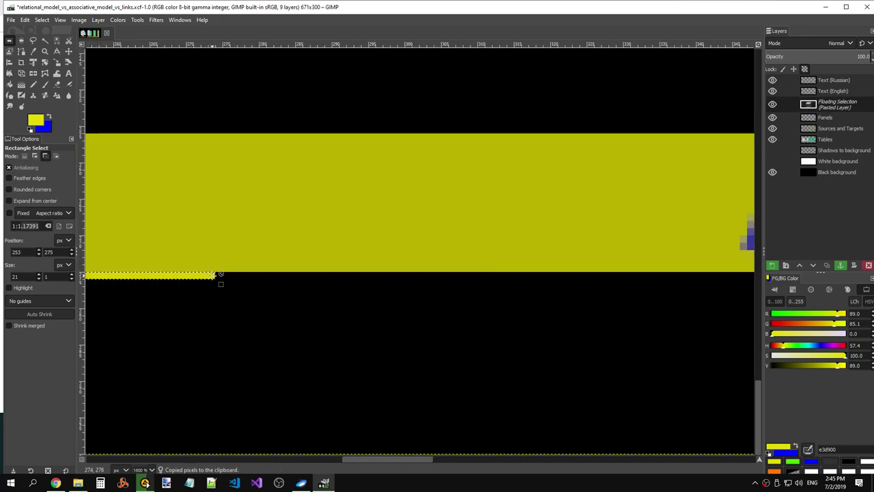
{"action": "scroll", "coordinate": [215, 282], "scroll_direction": "up", "scroll_amount": 3}
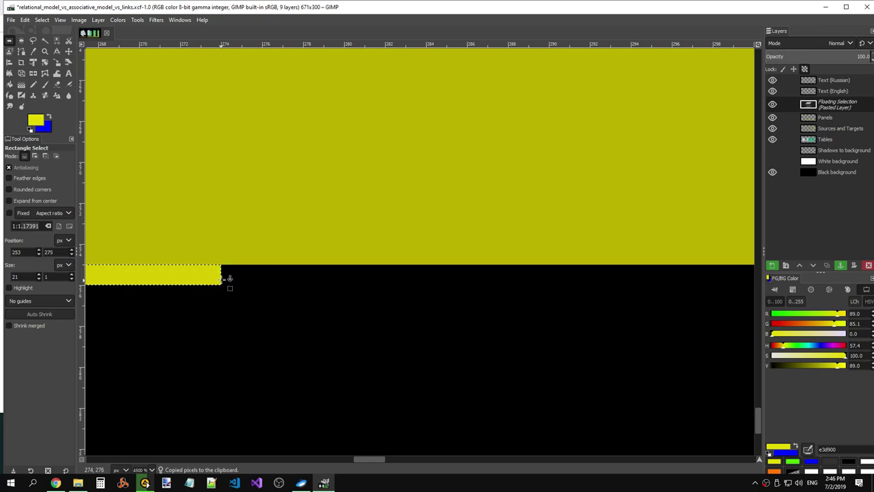
{"action": "mouse_move", "coordinate": [230, 276]}
{"action": "left_mouse_down"}
{"action": "mouse_move", "coordinate": [538, 287]}
{"action": "mouse_move", "coordinate": [646, 279]}
{"action": "left_mouse_up"}
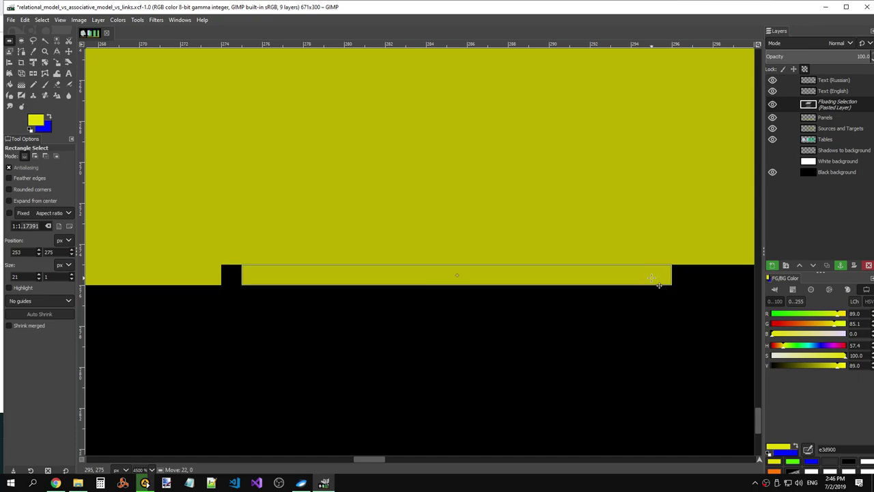
{"action": "left_click", "coordinate": [546, 332]}
- Fill a 39-pixel, one-pixel-high row under the yellow bar with yellow, then deselect
{"action": "scroll", "coordinate": [546, 332], "scroll_direction": "down", "scroll_amount": 5}
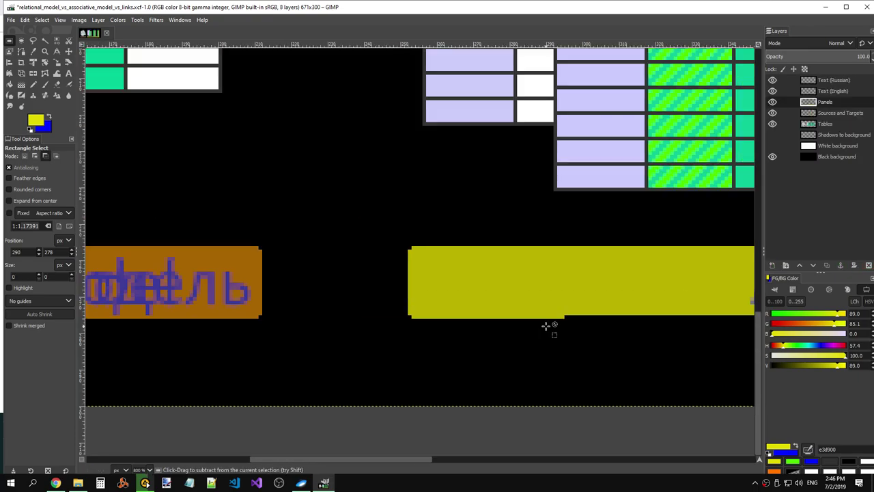
{"action": "scroll", "coordinate": [394, 453], "scroll_direction": "right", "scroll_amount": 1}
{"action": "scroll", "coordinate": [394, 452], "scroll_direction": "right", "scroll_amount": 4}
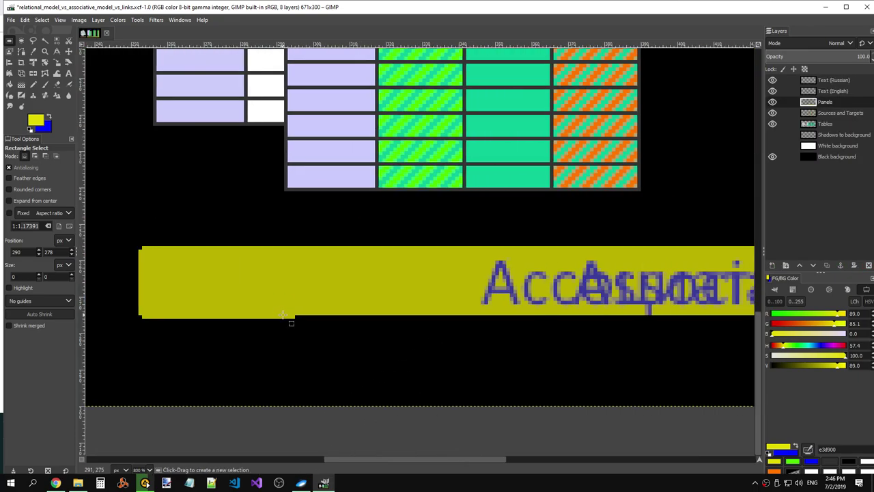
{"action": "mouse_move", "coordinate": [399, 460]}
{"action": "left_mouse_down"}
{"action": "mouse_move", "coordinate": [572, 460]}
{"action": "mouse_move", "coordinate": [391, 451]}
{"action": "left_mouse_up"}
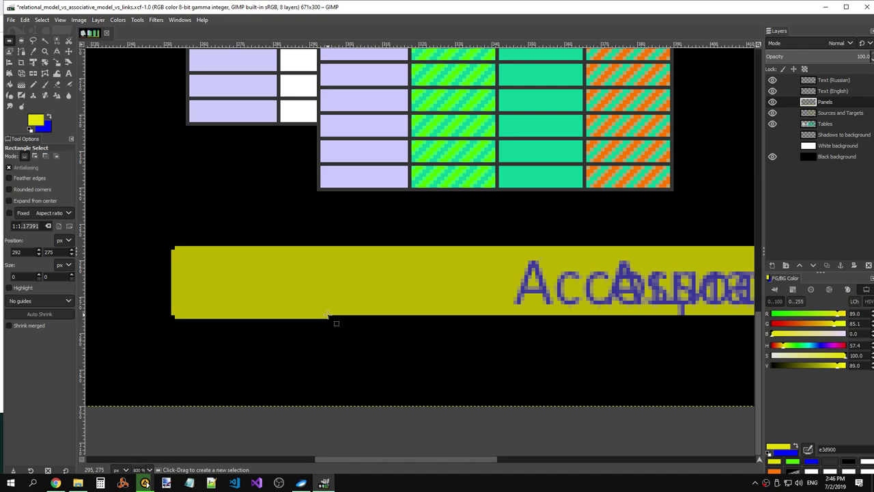
{"action": "left_click_drag", "start_coordinate": [327, 315], "coordinate": [386, 321]}
{"action": "left_click", "coordinate": [417, 320]}
{"action": "left_click_drag", "start_coordinate": [329, 314], "coordinate": [422, 318]}
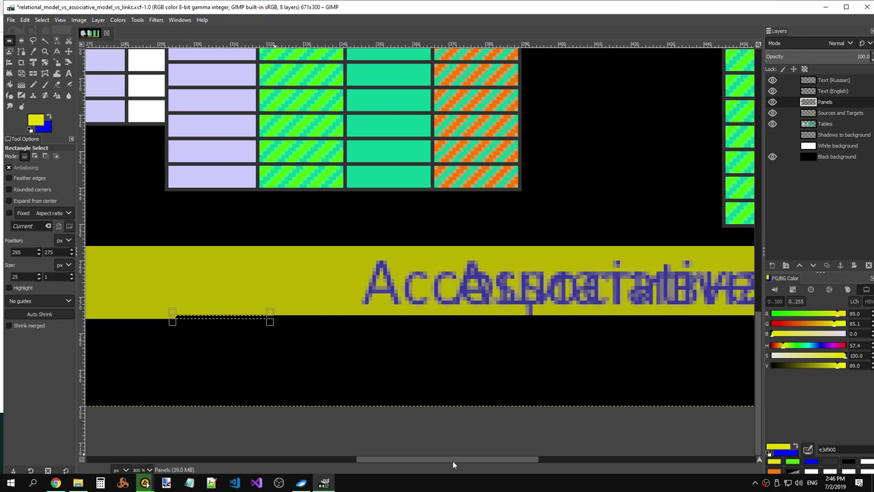
{"action": "mouse_move", "coordinate": [410, 459]}
{"action": "left_mouse_down"}
{"action": "mouse_move", "coordinate": [435, 460]}
{"action": "mouse_move", "coordinate": [388, 461]}
{"action": "left_mouse_up"}
{"action": "left_click", "coordinate": [332, 371]}
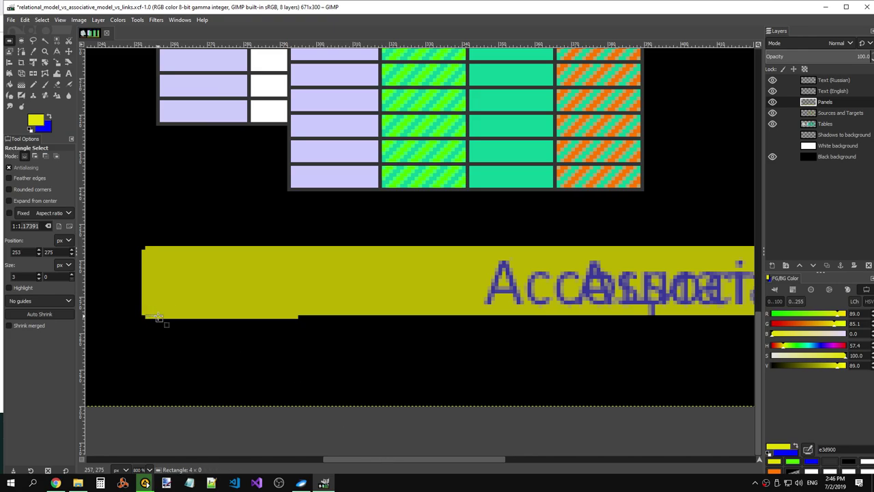
{"action": "left_click_drag", "start_coordinate": [145, 315], "coordinate": [287, 321]}
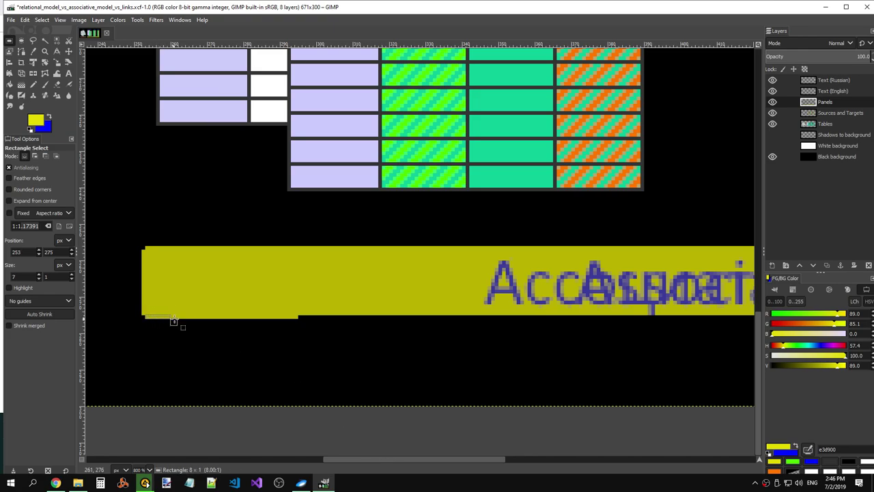
{"action": "key", "text": "ctrl+comma"}
{"action": "left_click", "coordinate": [351, 335]}
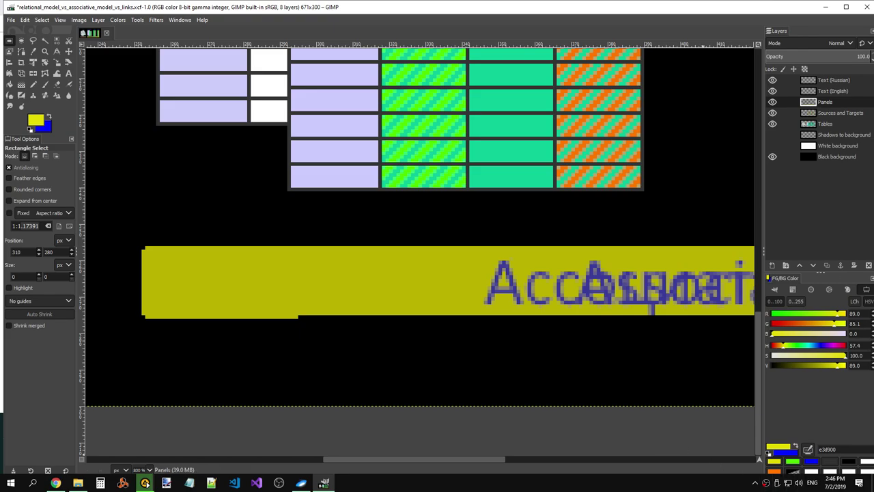
{"action": "right_click", "coordinate": [766, 482]}
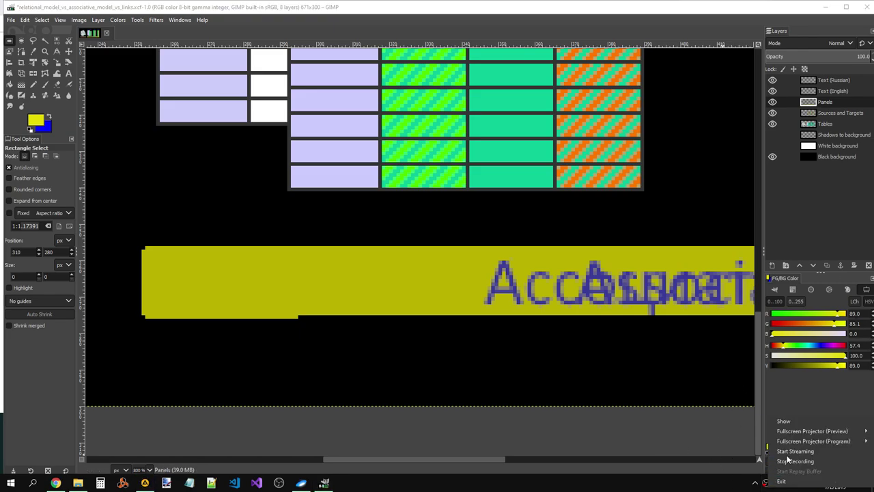